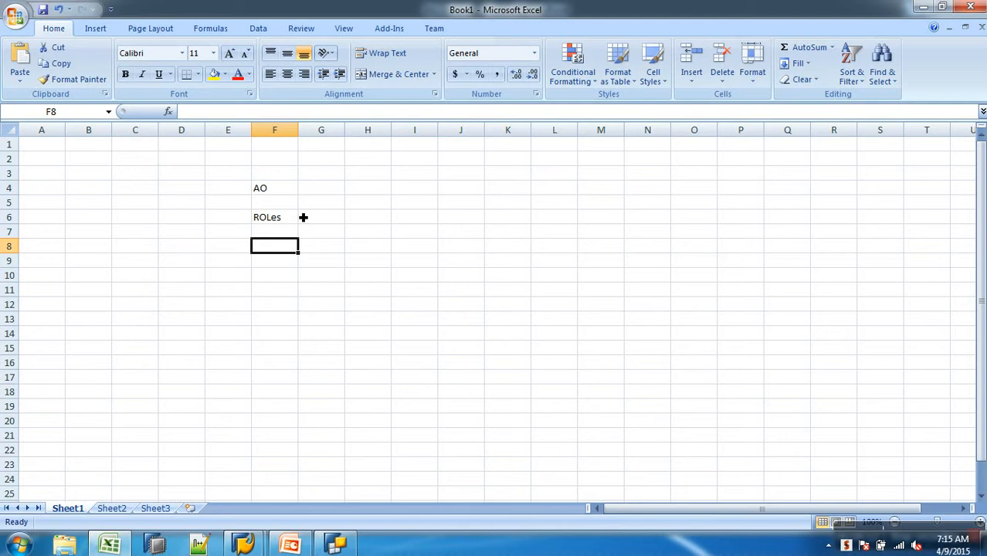
Continue the list in column F with Profiles in F8 and User in F10.
type("Pr")
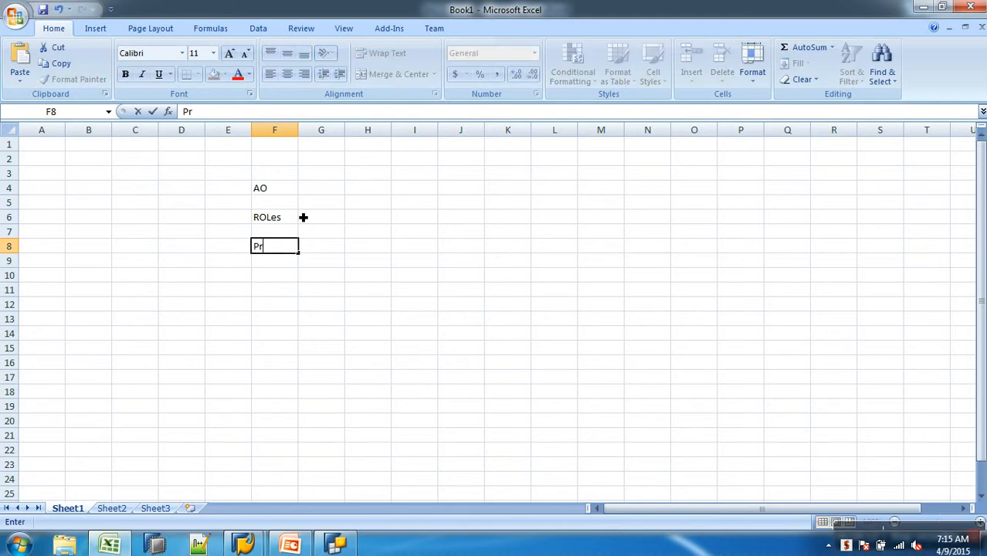
type("ofiles")
key("Return")
key("Return")
type("User")
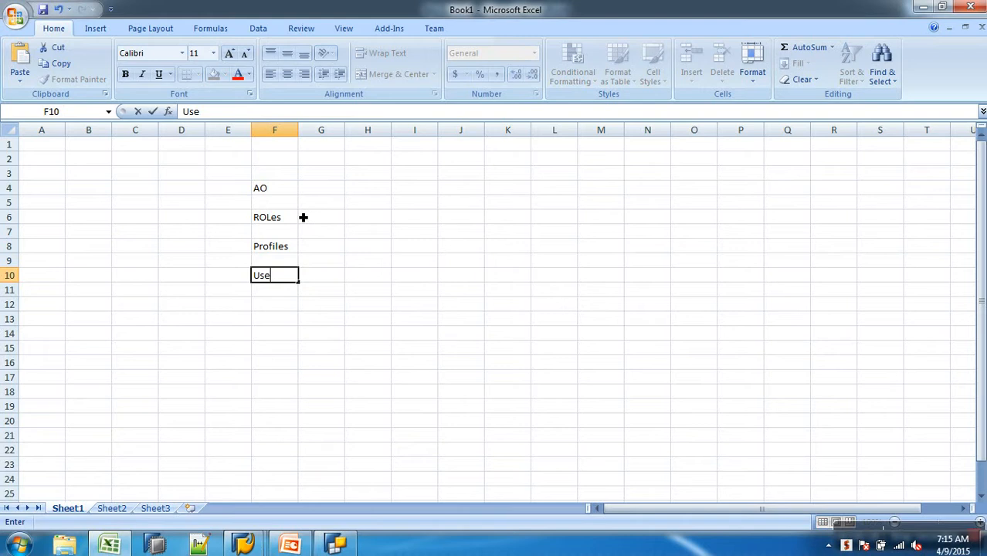
key("Return")
Go through the AO, ROLes, Profiles and User entries in column F one by one and as a whole chain.
key("Up")
key("Up")
key("Up")
key("Up")
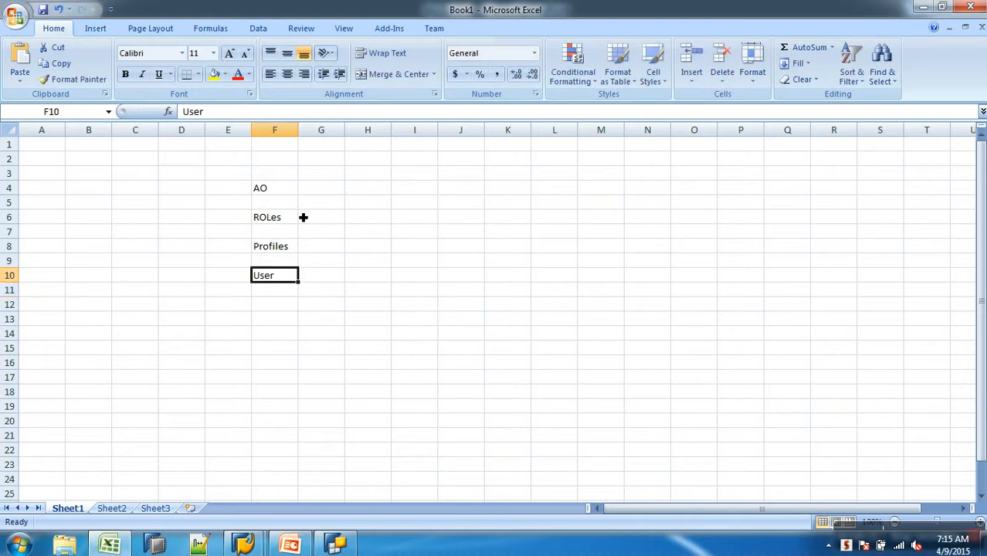
key("Up")
key("Up")
key("Up")
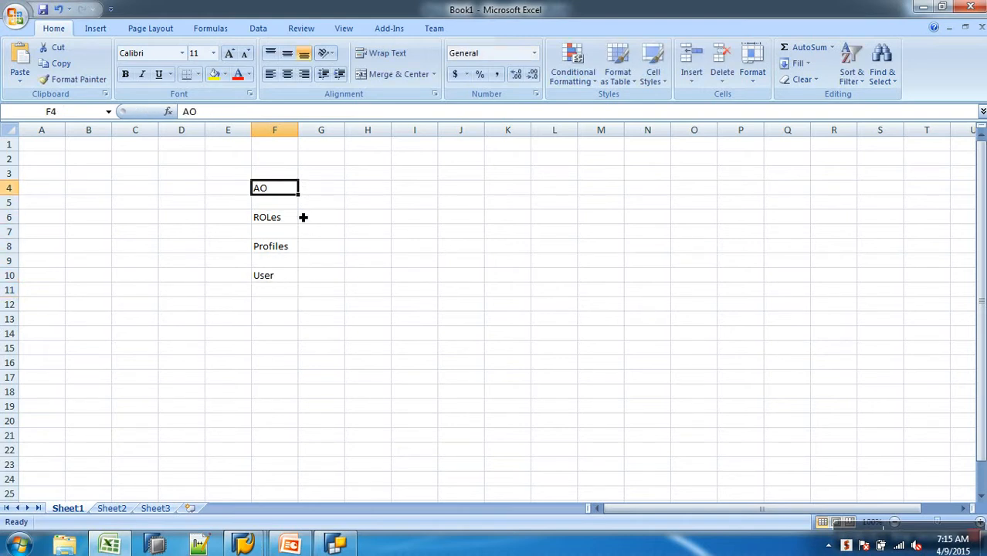
key("Down")
key("Down")
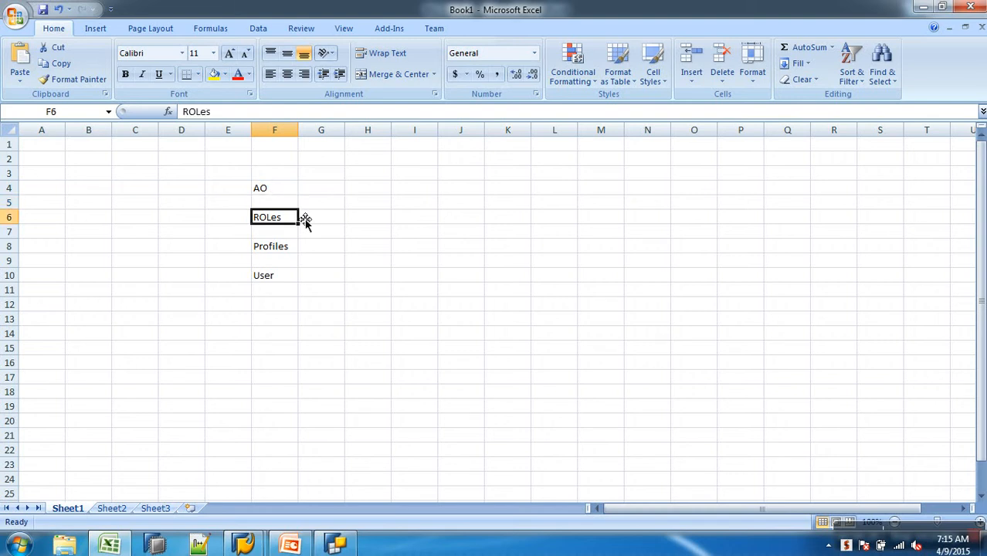
key("Down")
key("Down")
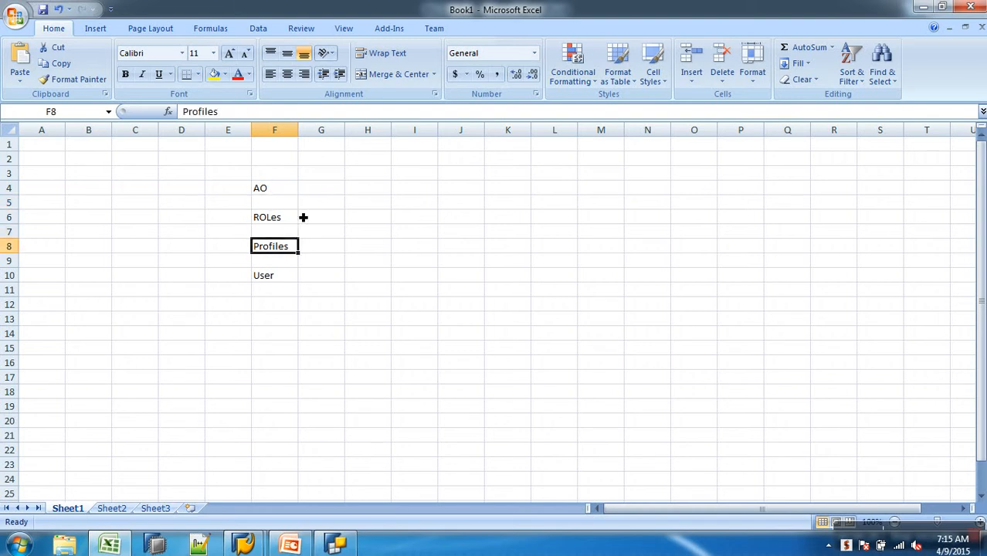
key("Down")
key("Down")
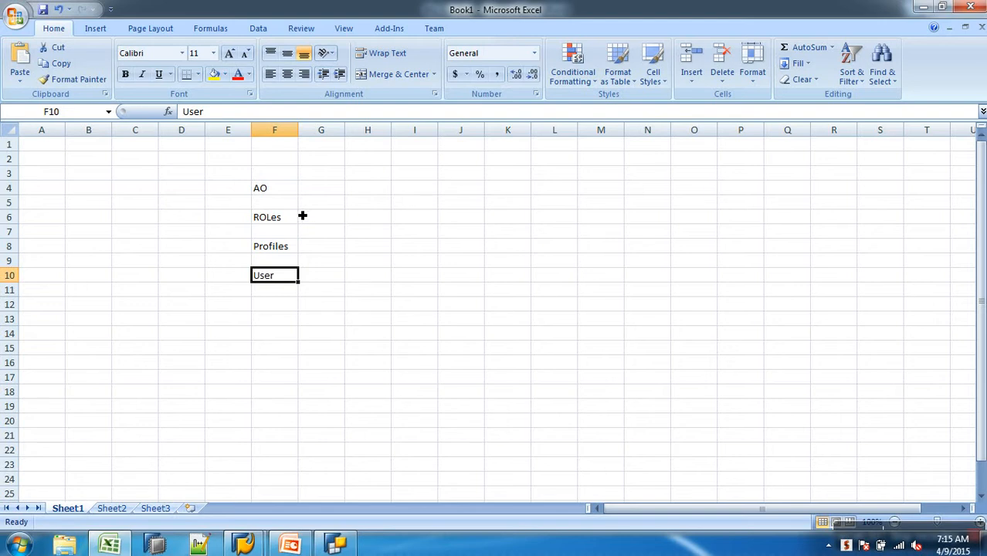
left_click_drag(279, 189, 330, 192)
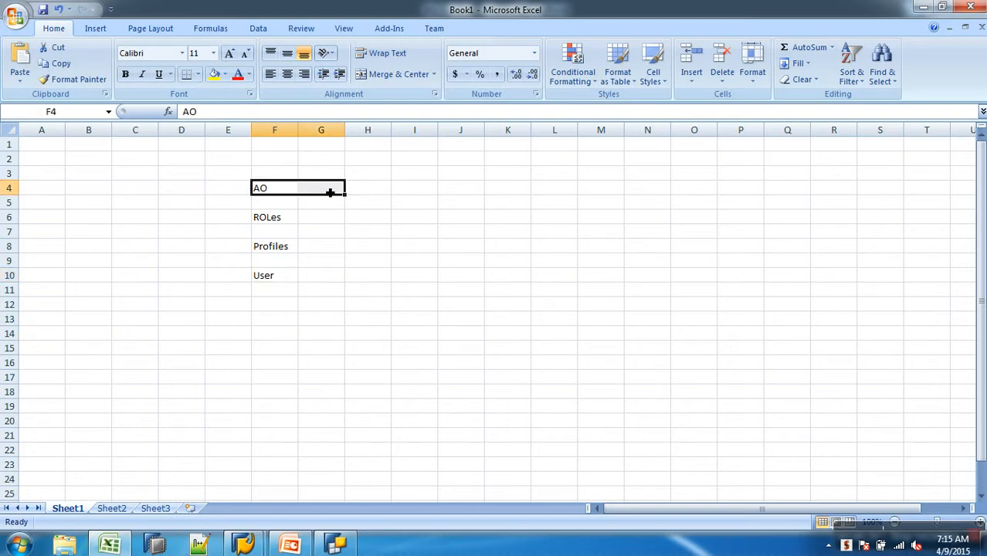
left_click_drag(273, 218, 331, 221)
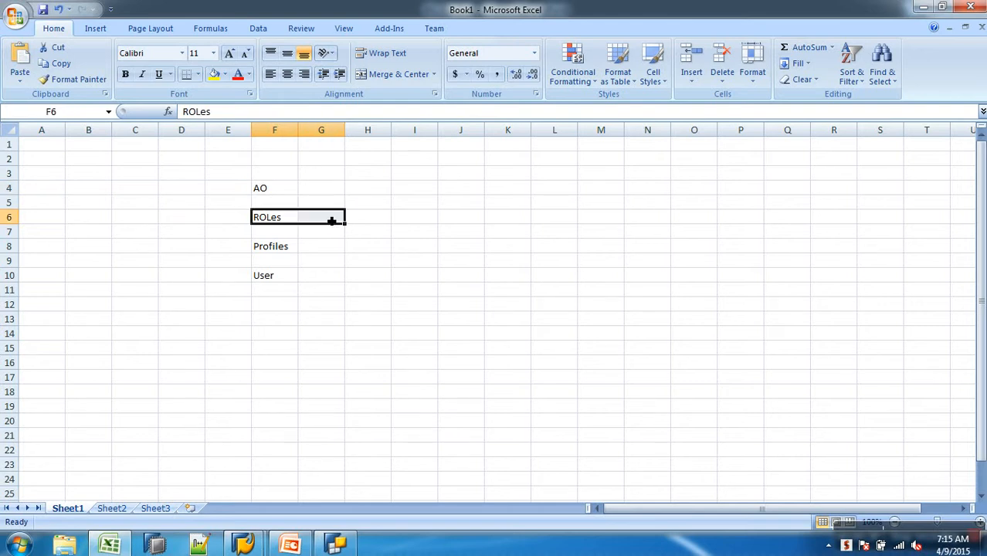
left_click_drag(282, 223, 287, 259)
left_click(271, 275)
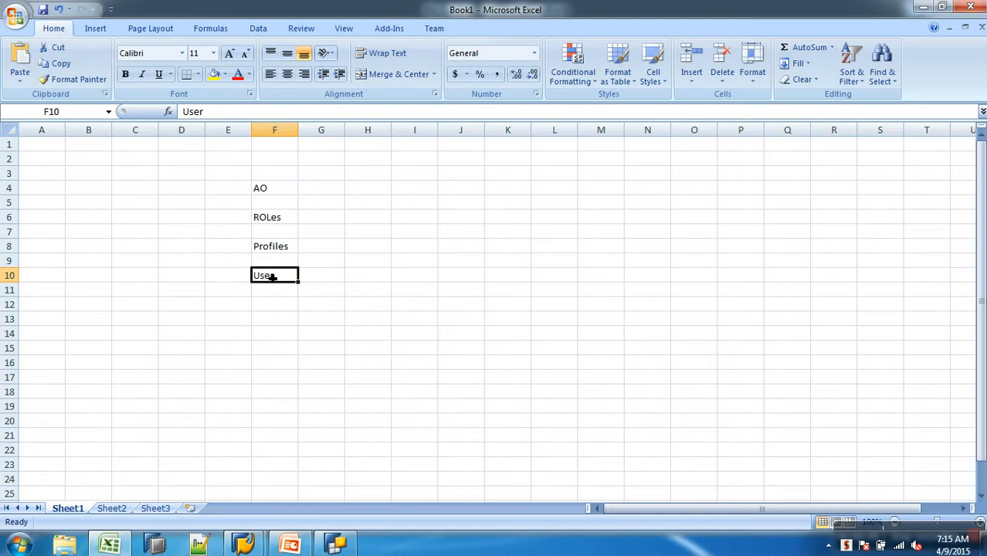
left_click_drag(274, 194, 277, 291)
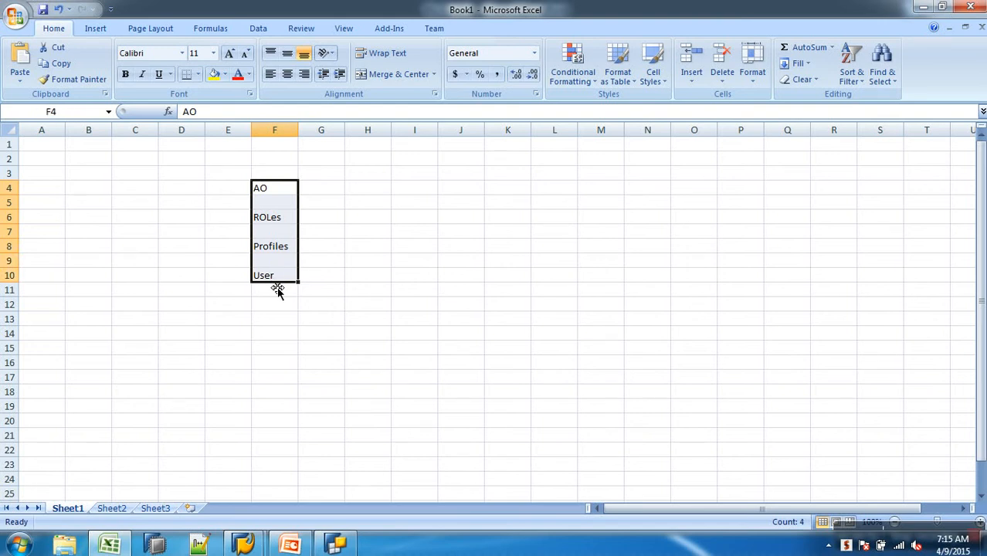
Enter RSECADMIN in cell I4 beside the AO row and widen column I to fit the text.
left_click(424, 190)
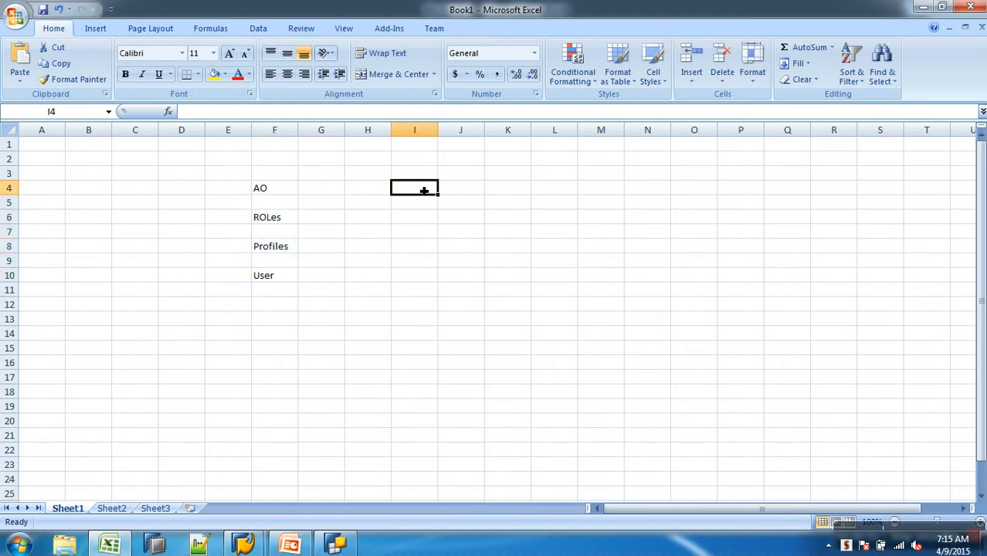
type("RSECADMIN")
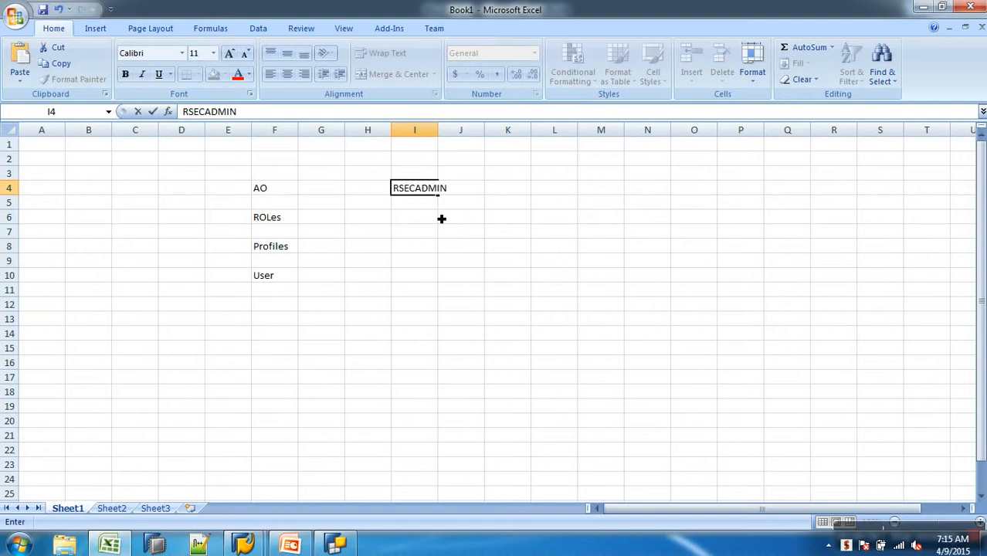
key("Return")
left_click(421, 188)
left_click_drag(438, 130, 453, 130)
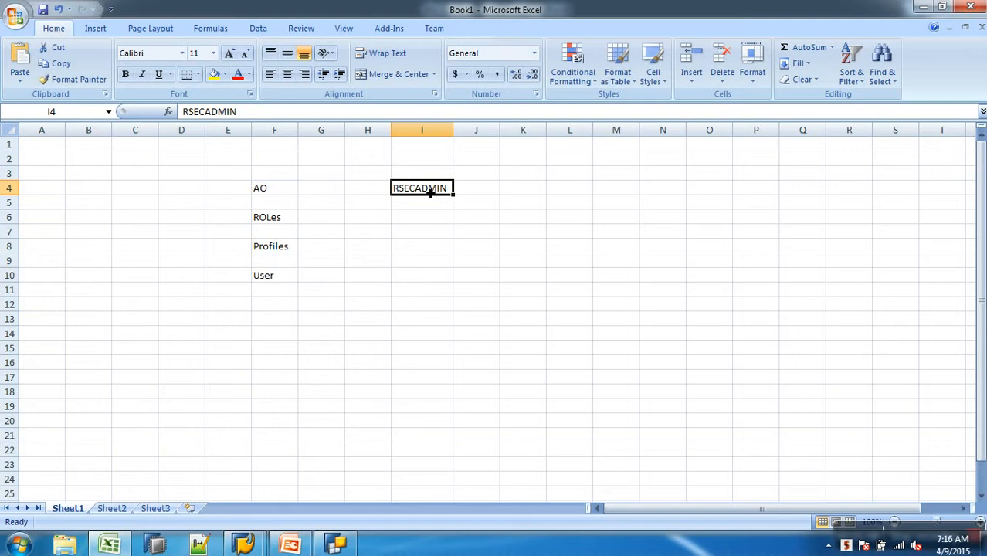
Switch to BEx Query Designer and replace CustomerKey in the query's rows with SalesChannelCode from the Sales Channel dimension.
left_click(335, 544)
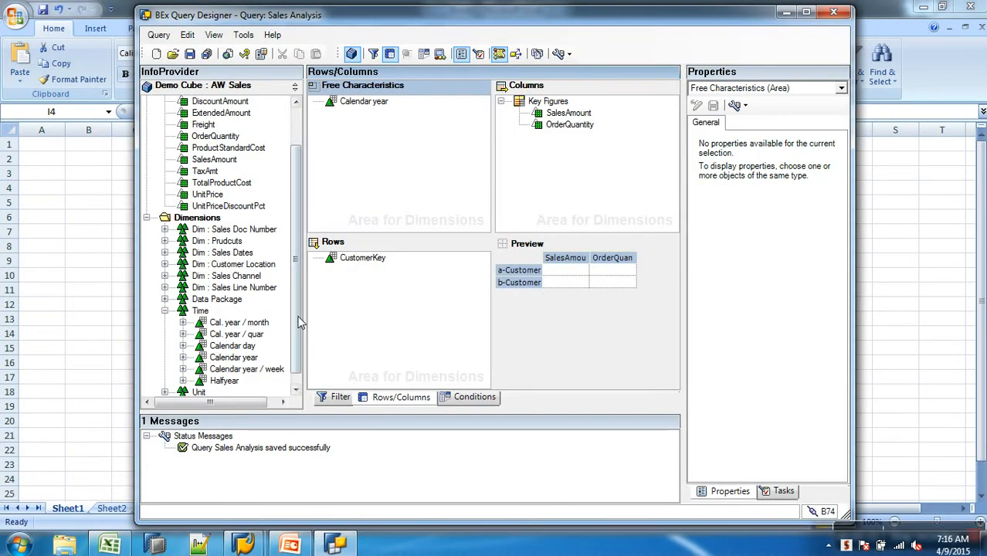
left_click_drag(365, 263, 258, 324)
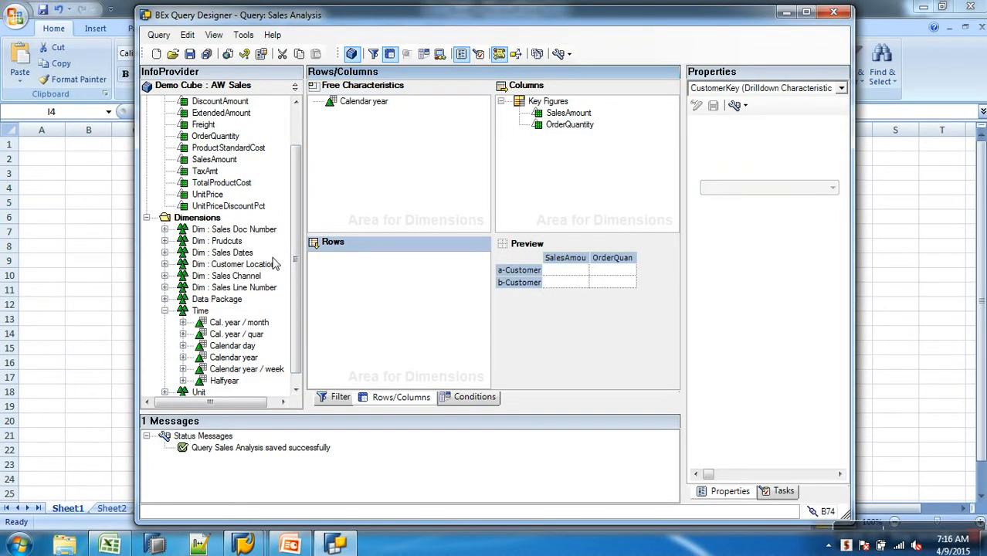
left_click(164, 276)
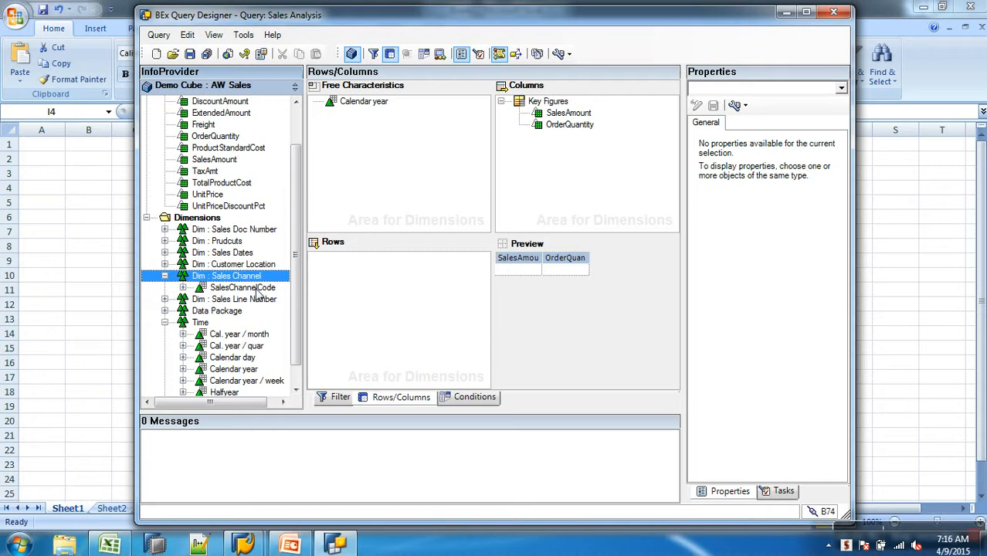
left_click_drag(255, 288, 379, 274)
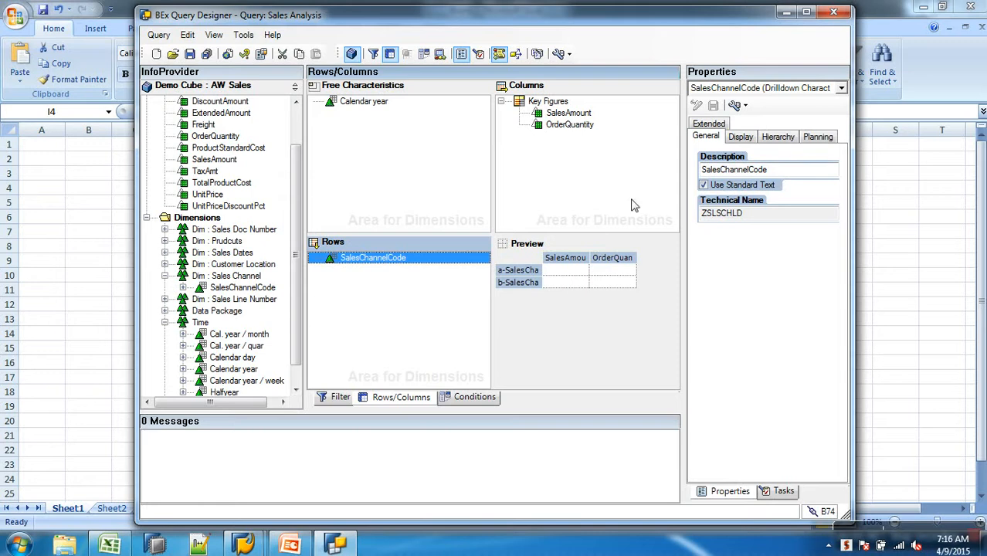
Examine the characteristic values of SalesChannelCode with technical names displayed, including Web and Retailer.
left_click(184, 288)
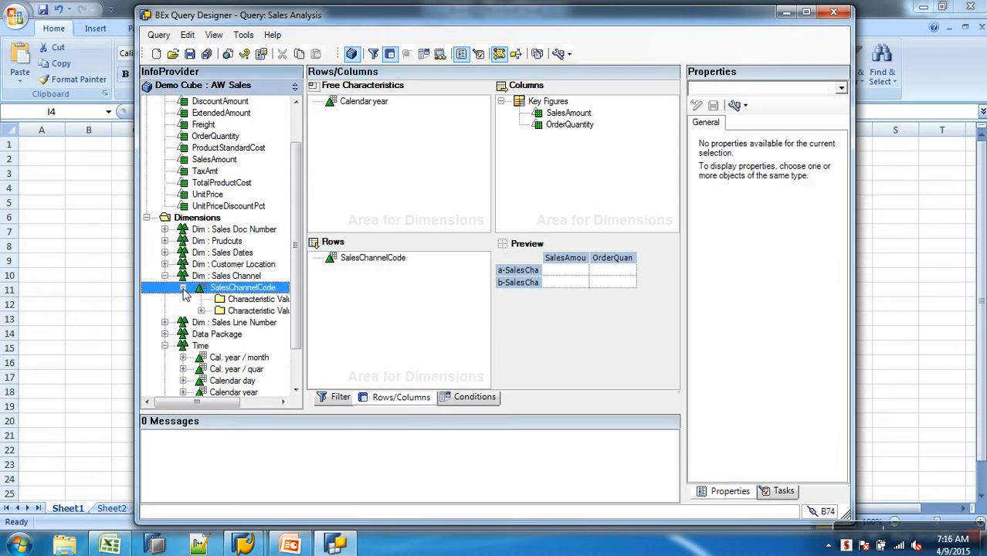
left_click(201, 310)
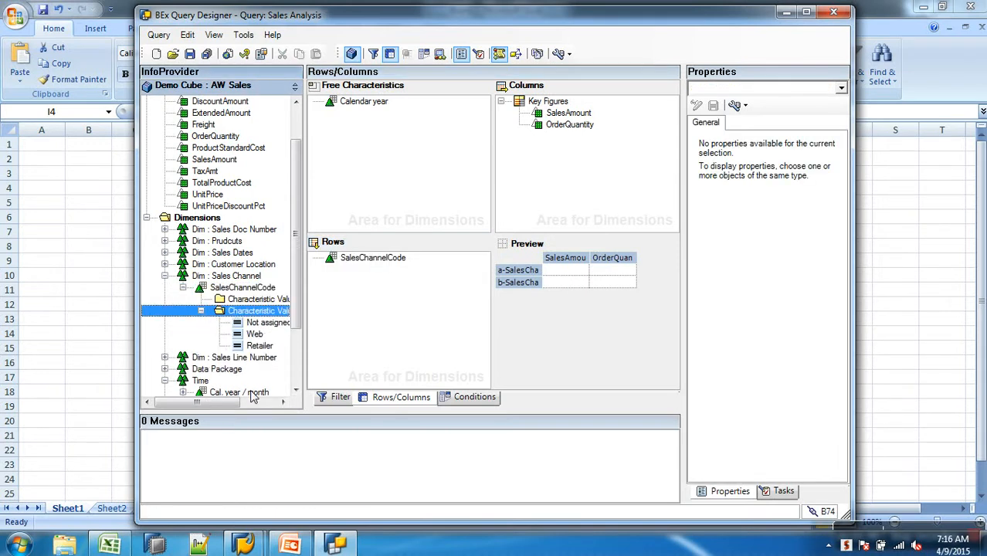
left_click_drag(210, 405, 244, 404)
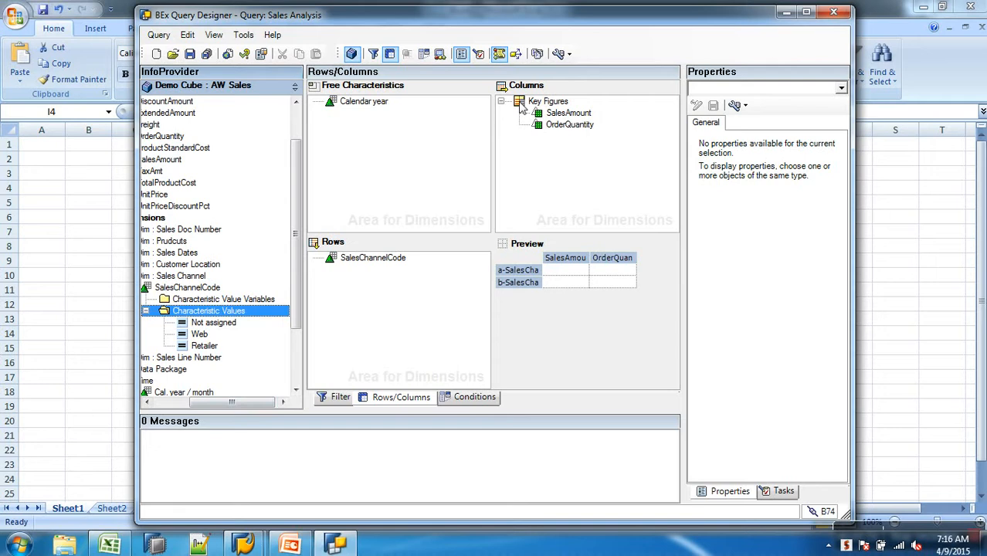
left_click(558, 54)
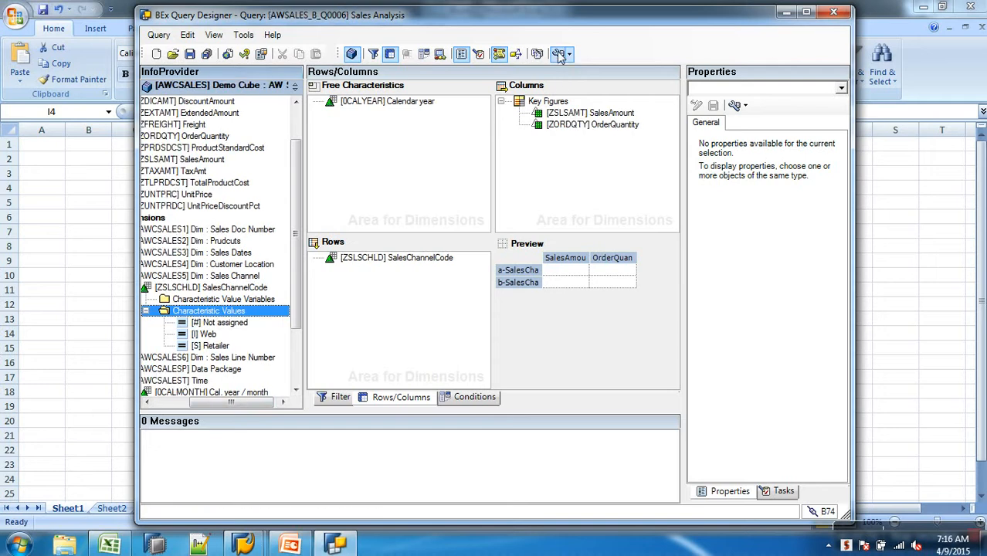
left_click(205, 335)
left_click(214, 346)
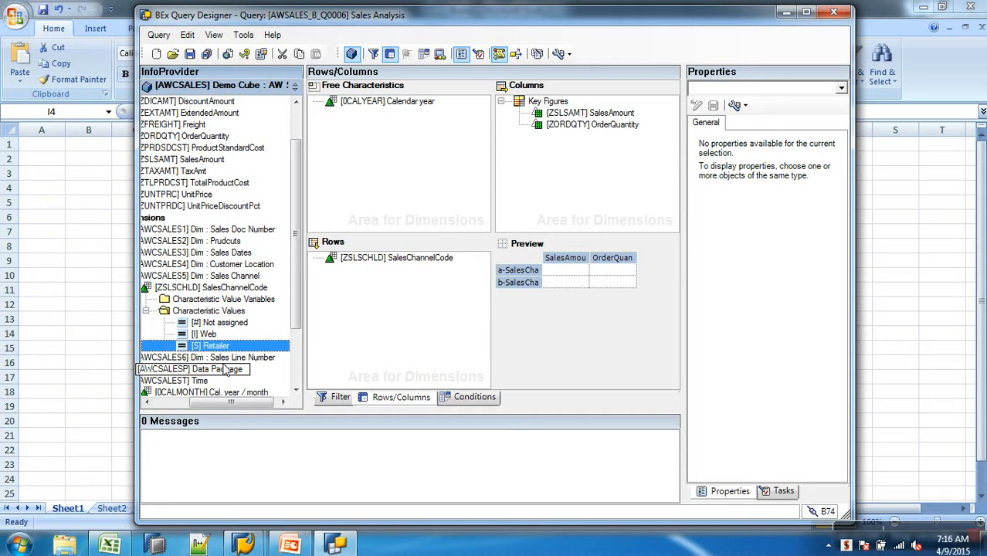
Switch to the SAP session showing the query result and start transaction RSA1 with /NRSA1.
left_click(243, 544)
left_click(326, 506)
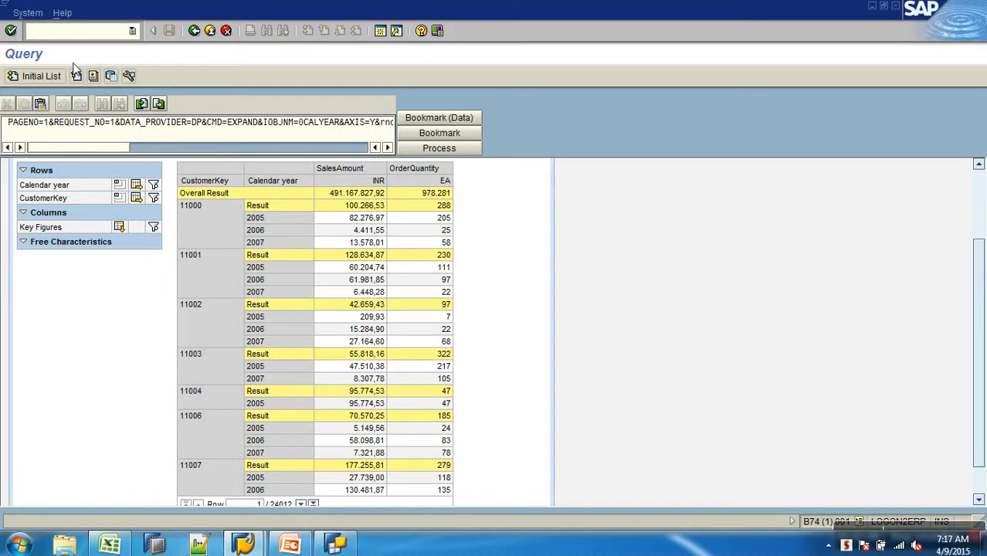
left_click(80, 33)
type("/NRSA1")
key("Return")
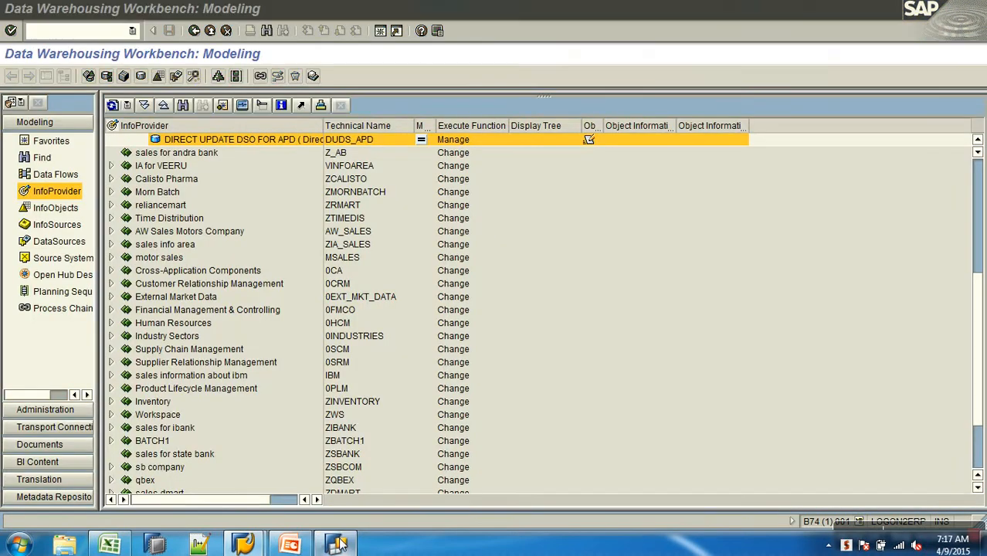
Switch to BEx Query Designer and copy the technical name ZSLSCHLD of the SalesChannelCode row characteristic.
left_click(341, 543)
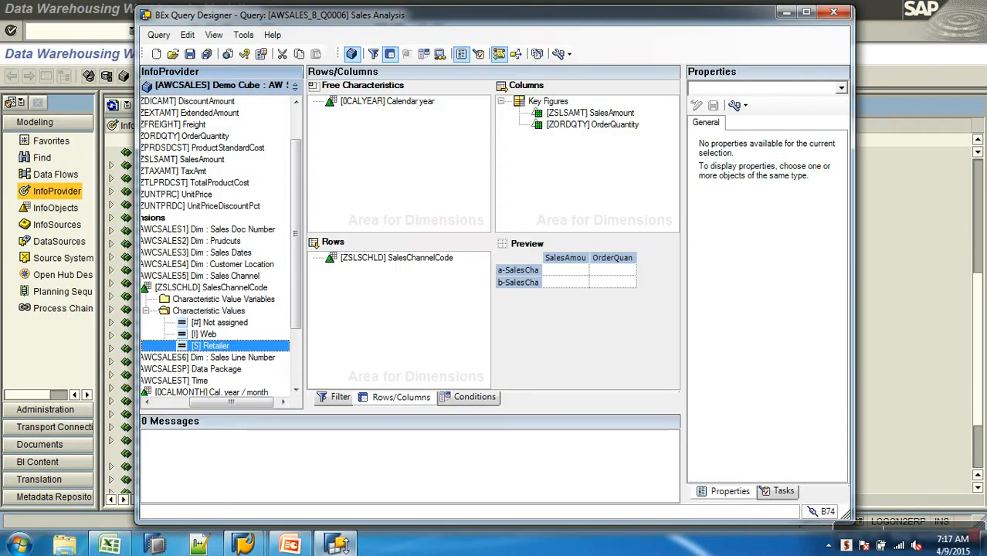
left_click(358, 264)
left_click_drag(766, 213, 700, 213)
key("ctrl+c")
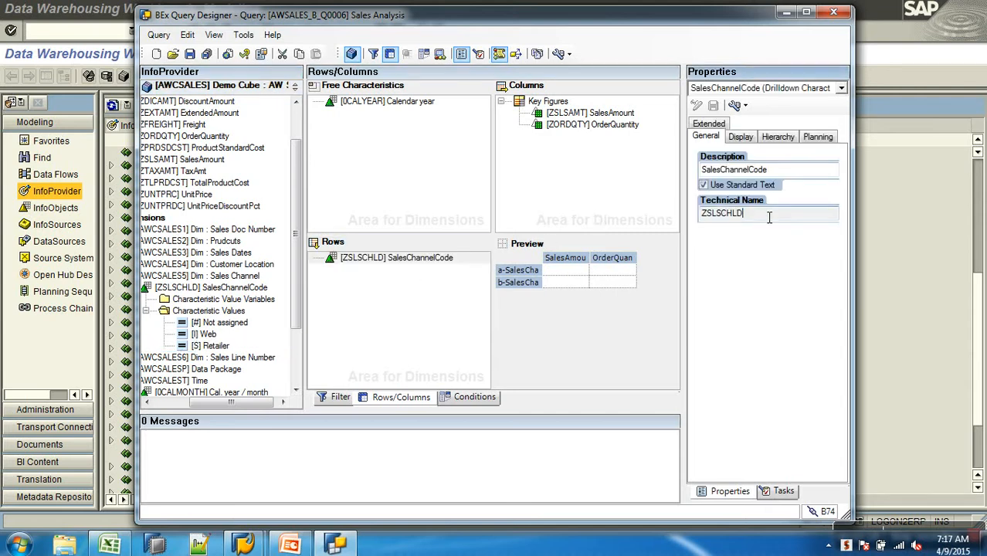
Return to the Data Warehousing Workbench and search the InfoObjects tree for the copied name ZSLSCHLD.
left_click(879, 196)
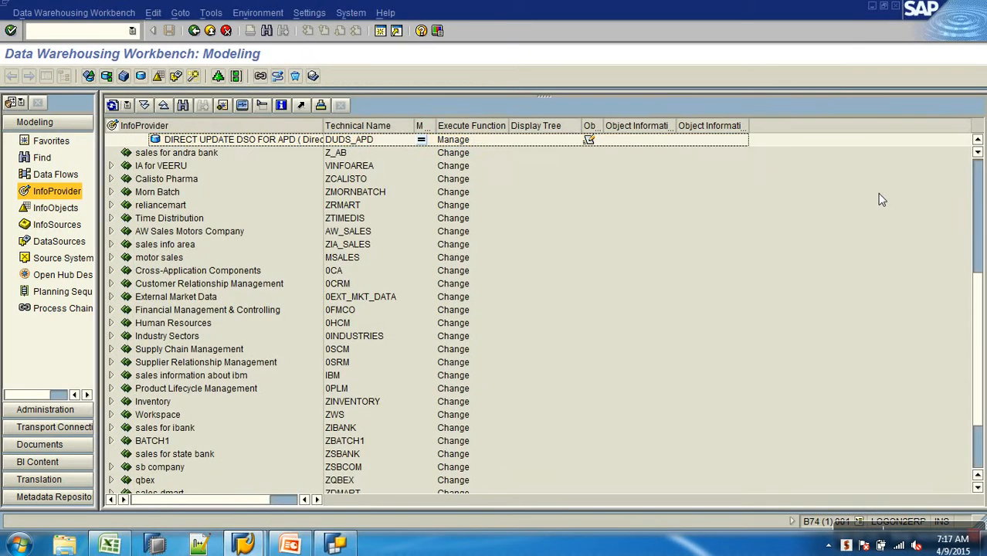
left_click(75, 216)
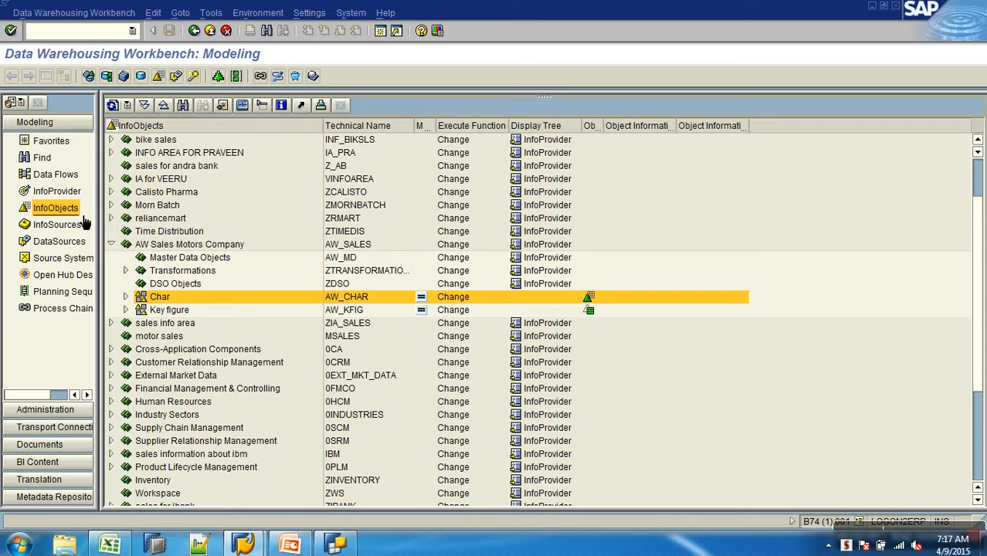
left_click(183, 105)
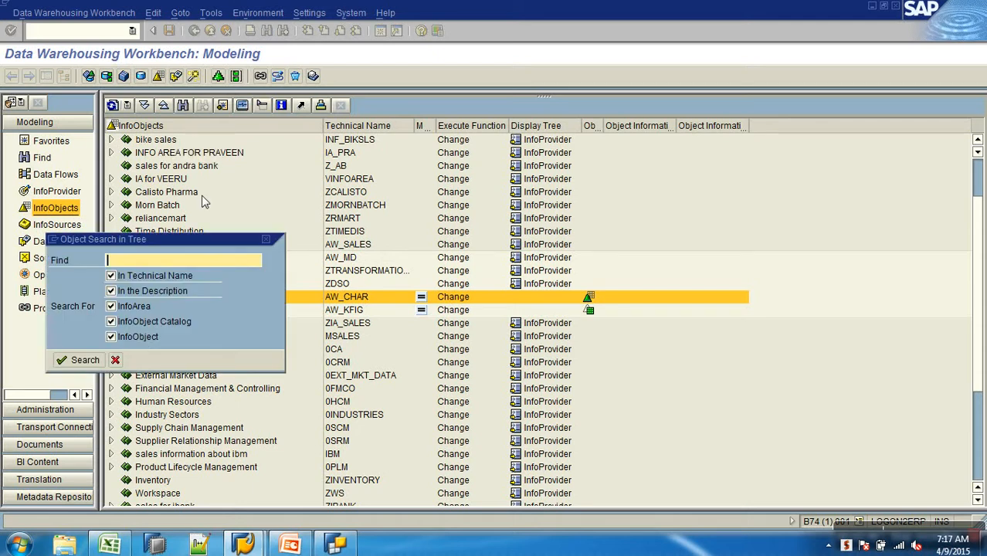
key("ctrl+v")
key("Return")
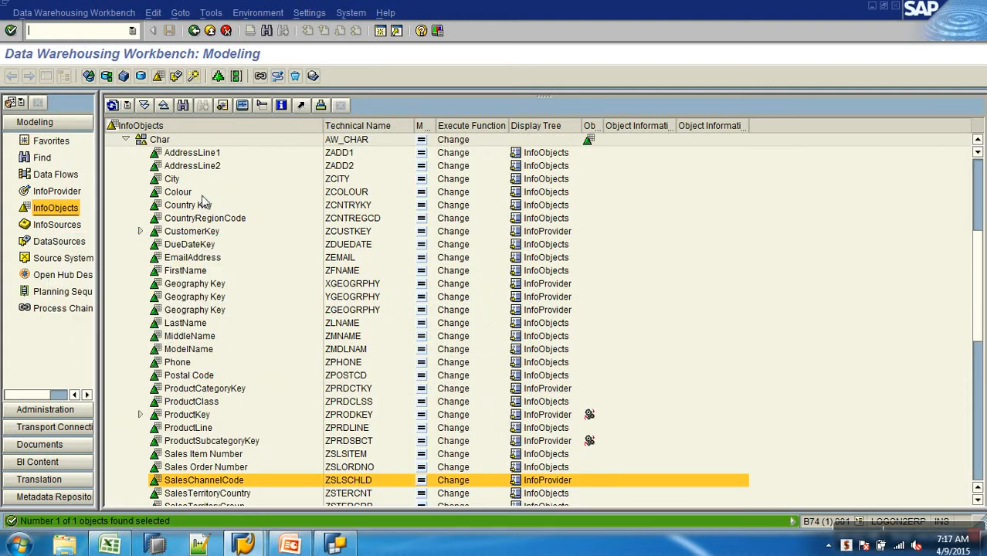
Open the SalesChannelCode characteristic for changing and mark it as AuthorizationRelevant in its Business Explorer settings.
right_click(230, 480)
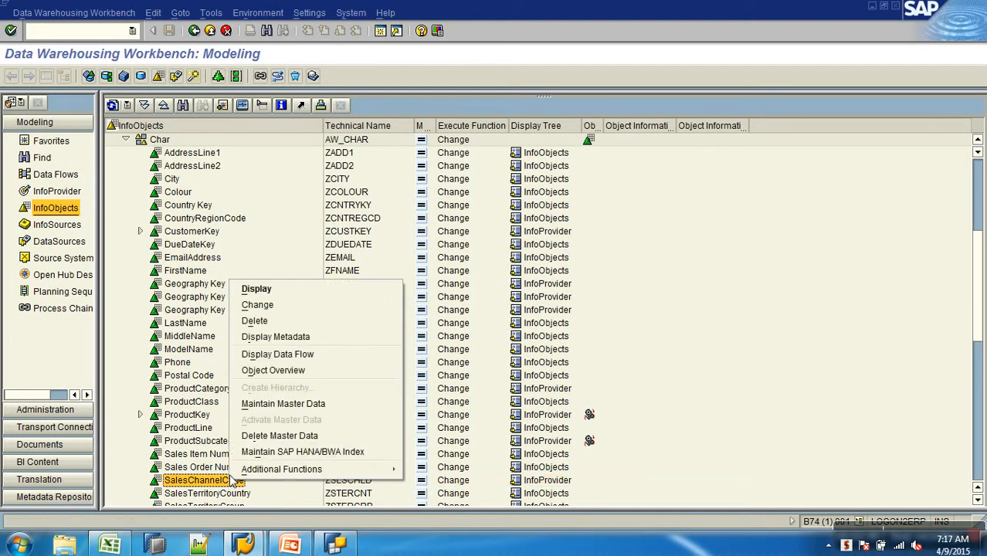
left_click(263, 309)
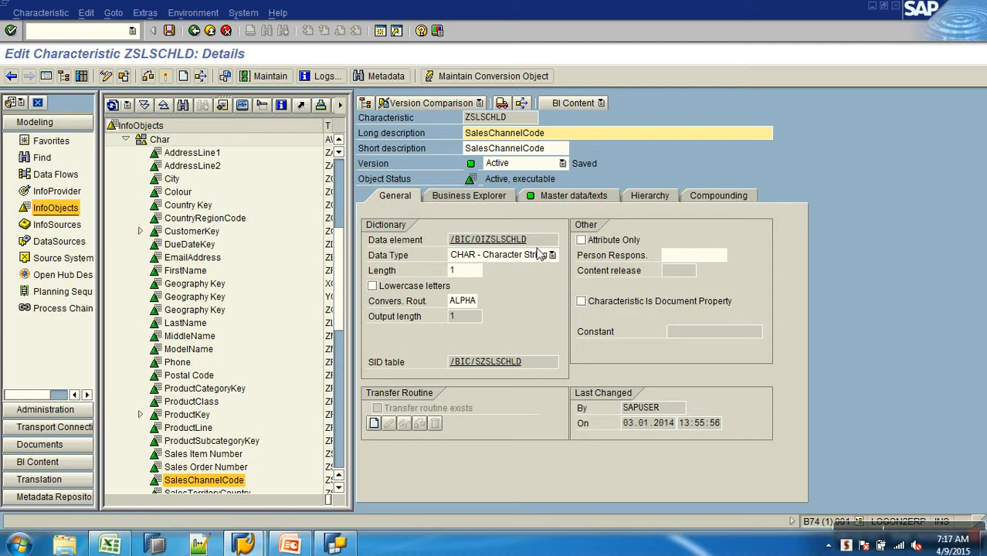
left_click(488, 197)
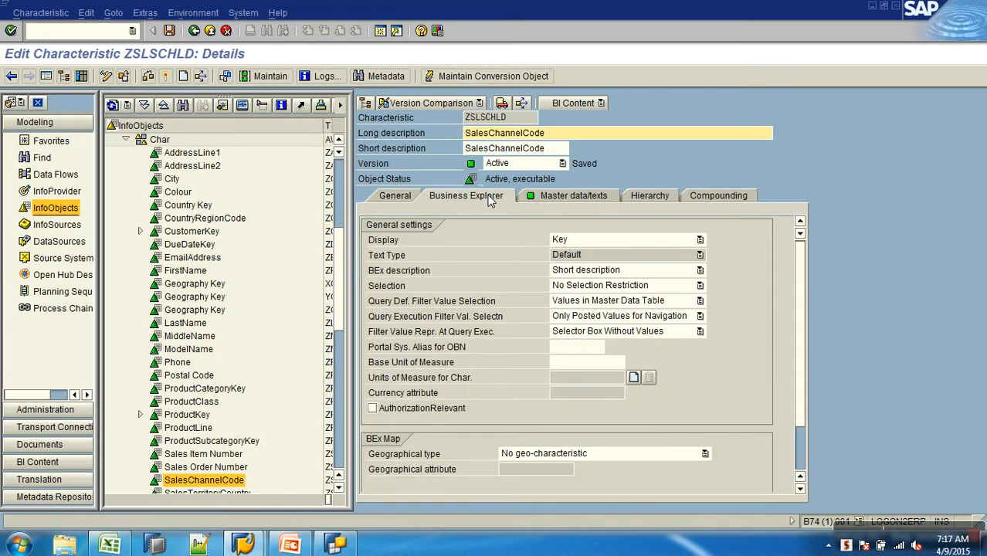
left_click(423, 410)
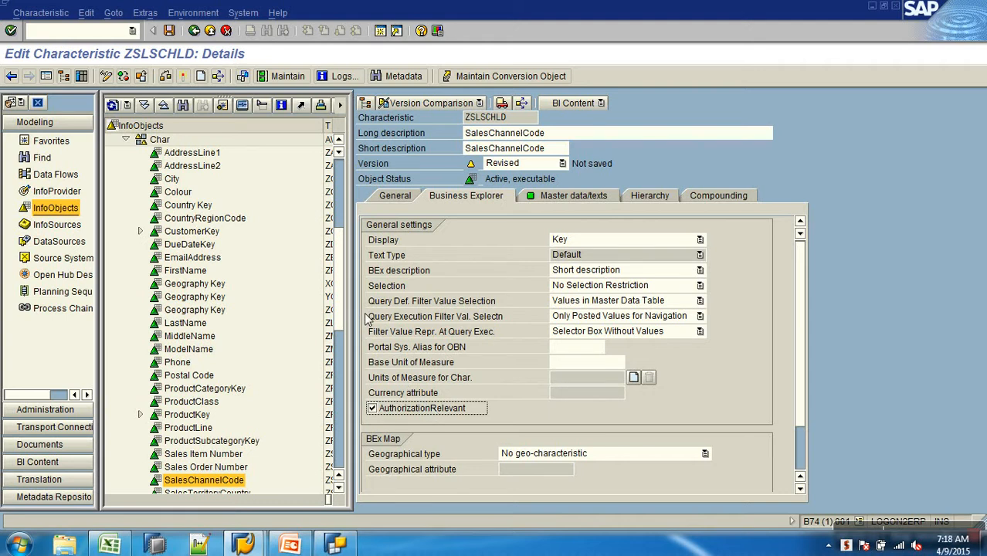
Check the AO entry in the Excel notes, then return to SAP and activate the changed SalesChannelCode characteristic.
left_click(109, 546)
left_click(265, 188)
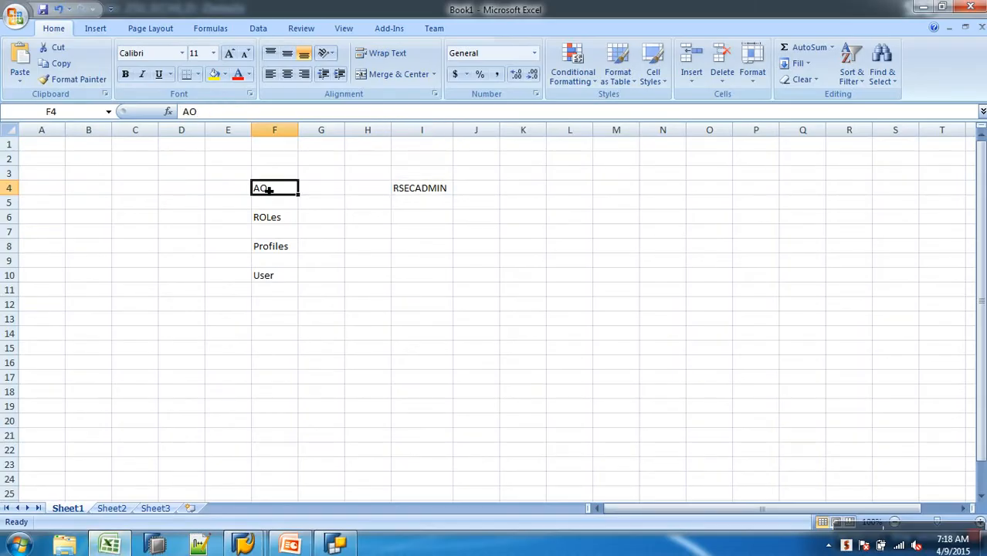
key("alt+Tab")
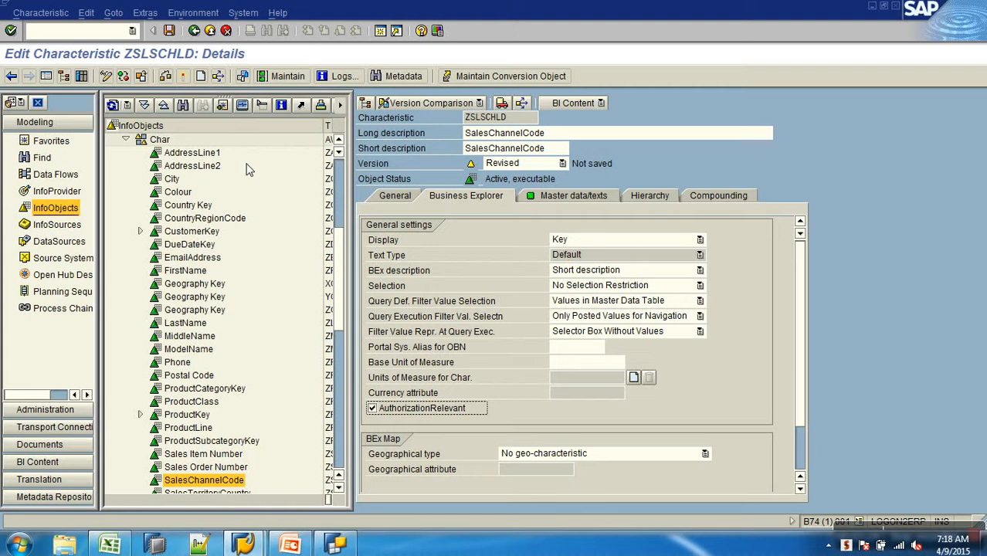
left_click(184, 78)
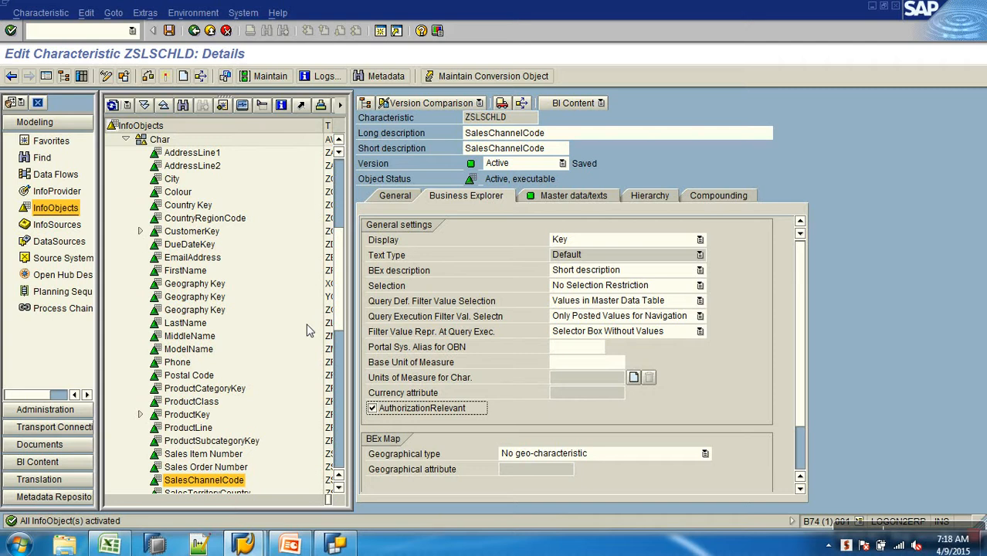
Start transaction RSECADMIN with /NRSECADMIN and look through its User, Analysis and Authorizations functions.
left_click(92, 39)
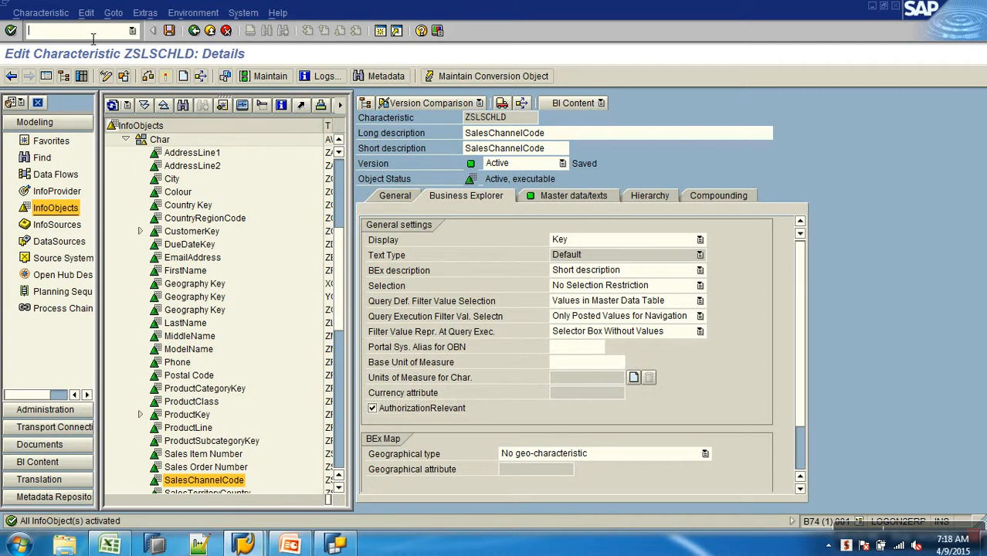
type("/NRSECADMIN")
key("Return")
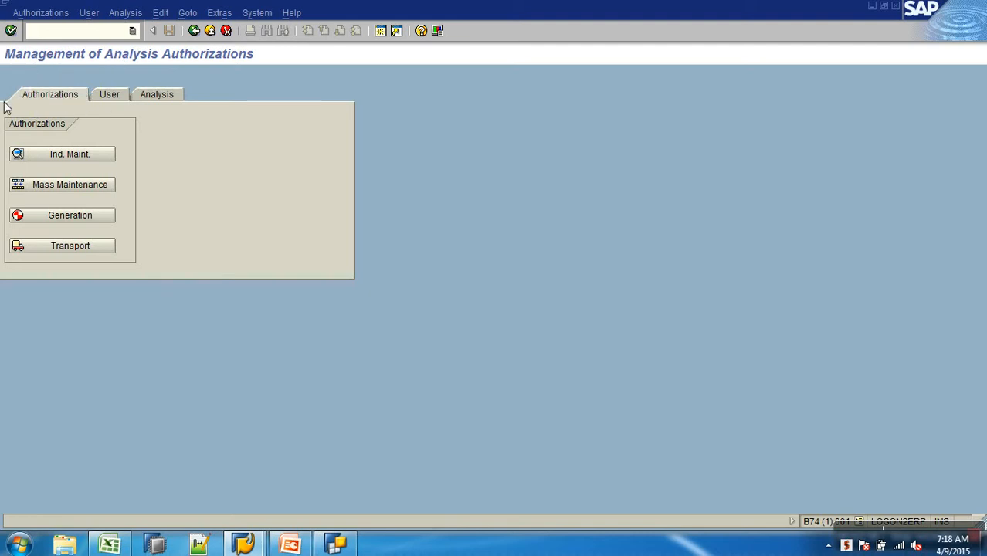
left_click(111, 96)
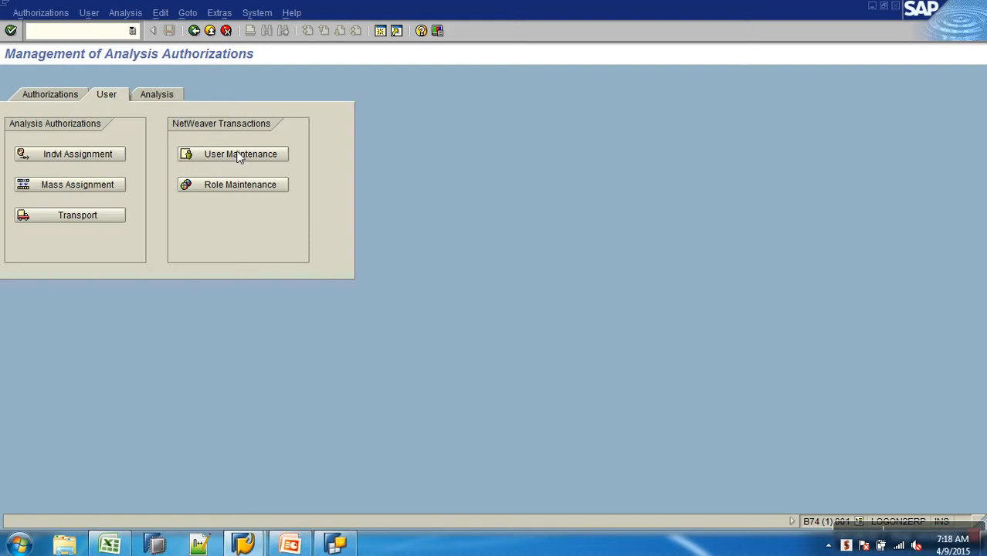
left_click(163, 94)
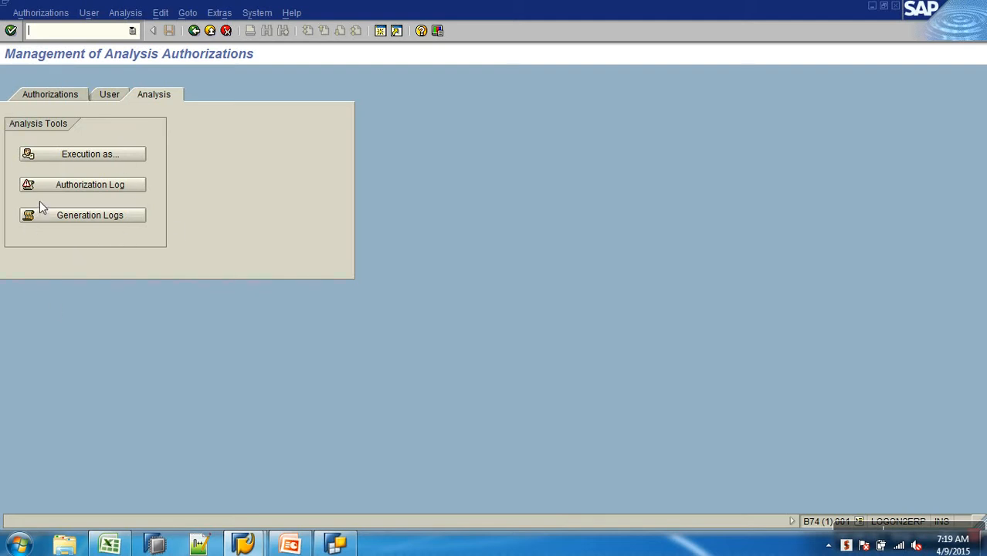
left_click(43, 96)
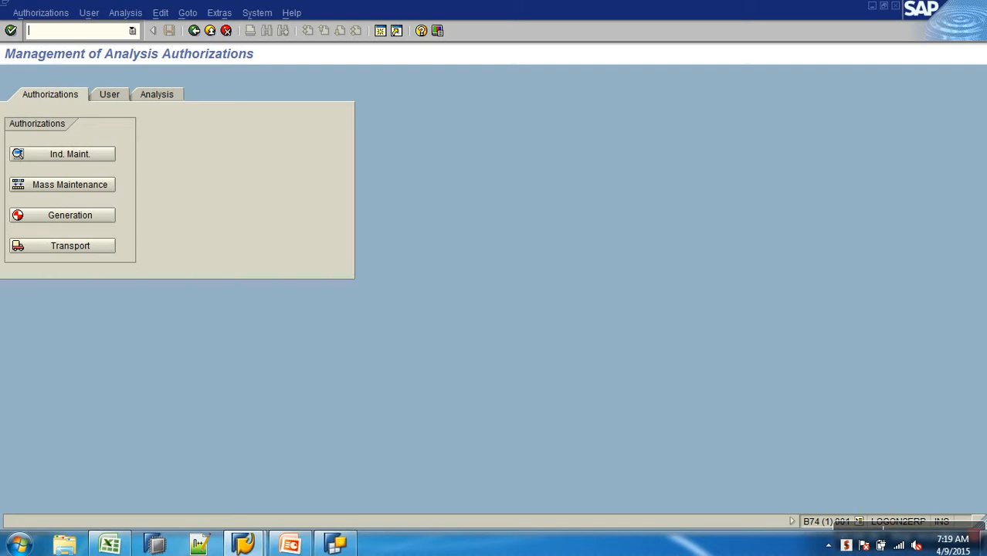
Open a second SAP session and start transaction RSA1 in it.
left_click(241, 544)
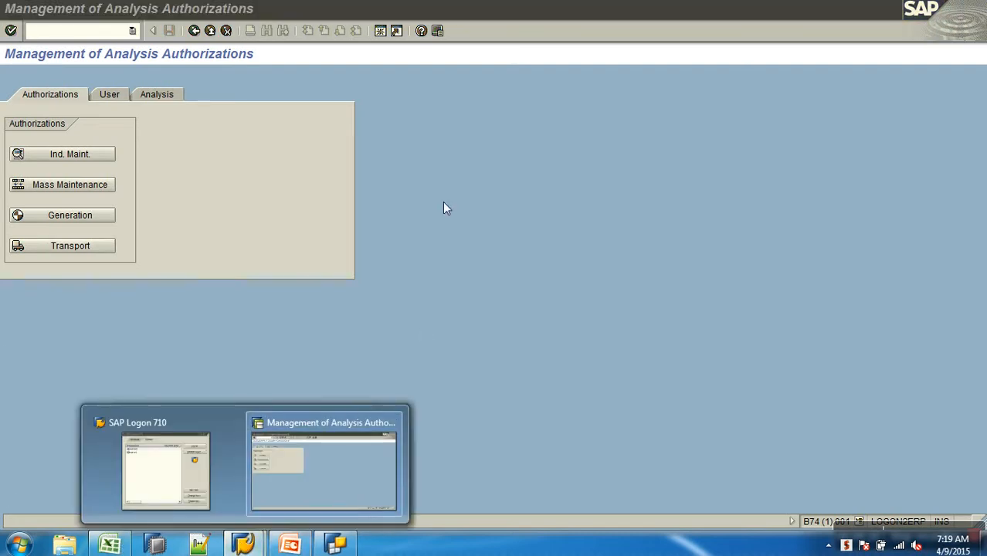
left_click(444, 202)
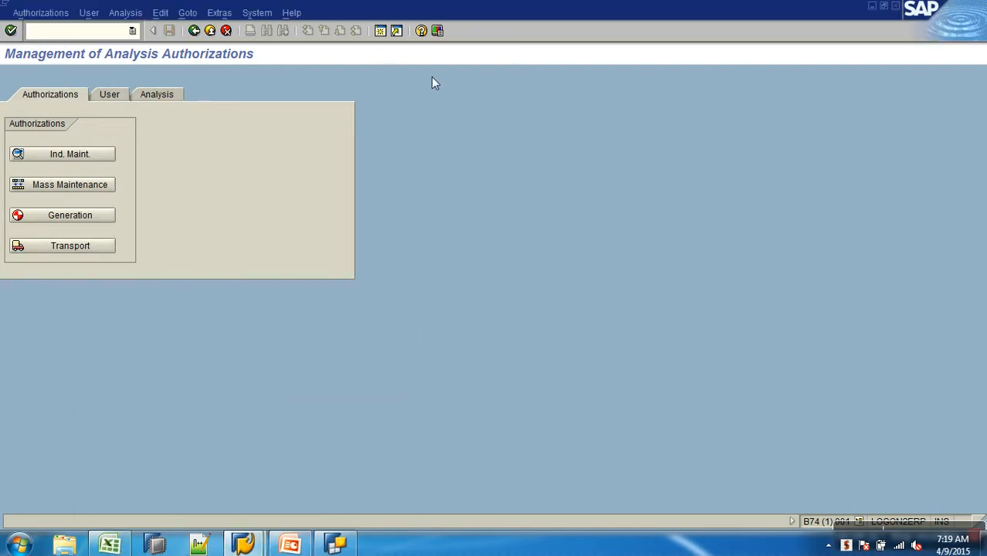
key("F3")
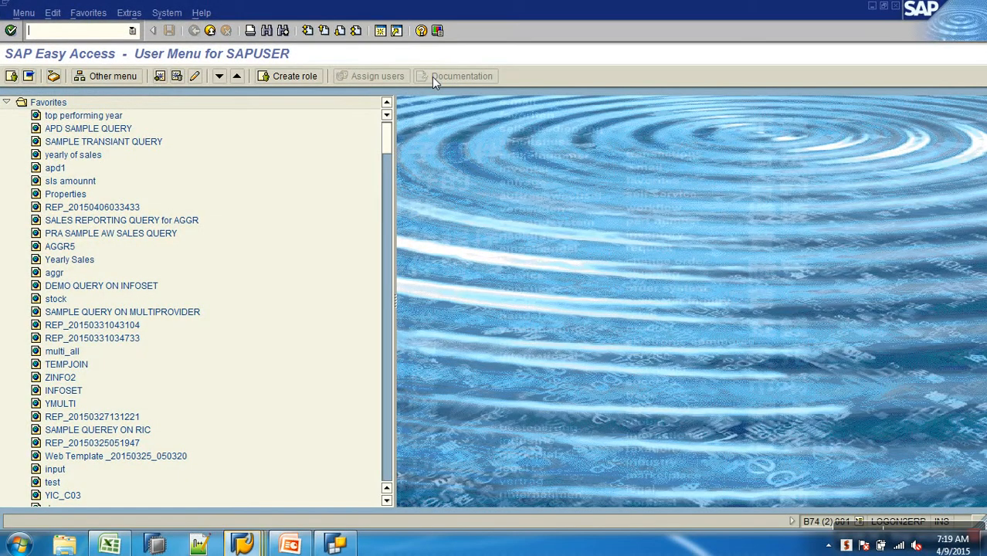
type("RSA1")
key("Return")
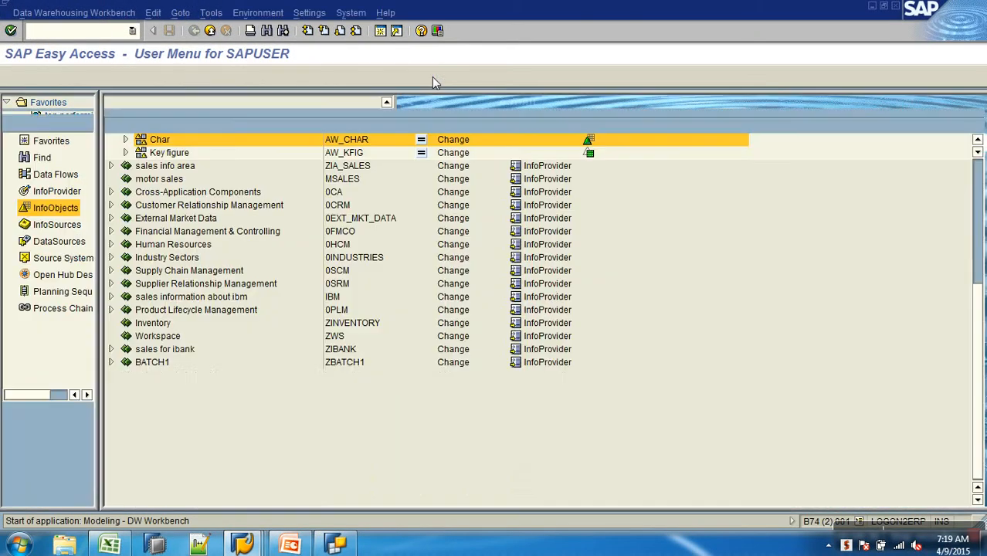
Show the Favorites, expand AW Sales Motors Company and copy its technical name AW_SALES.
left_click(68, 143)
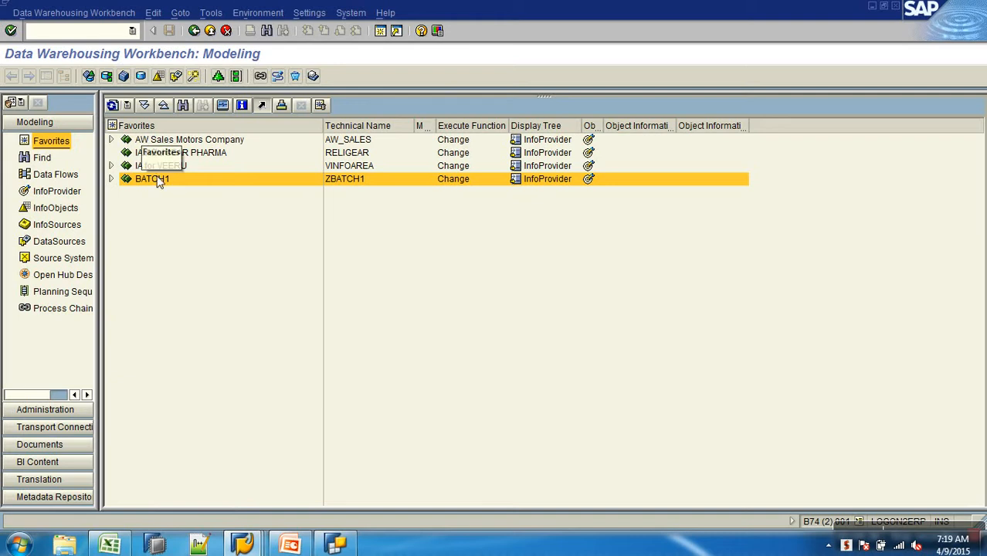
left_click(112, 140)
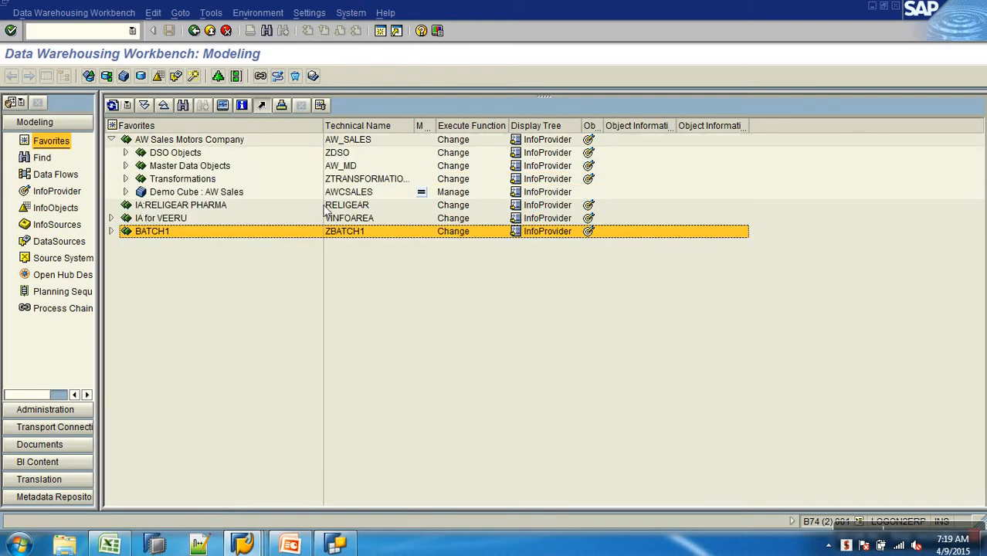
left_click(353, 142)
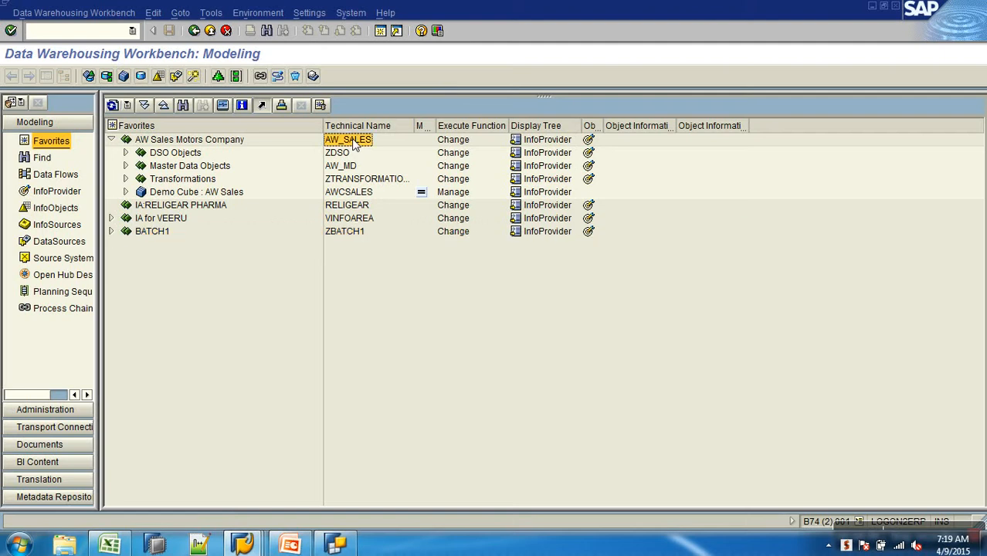
left_click(340, 197)
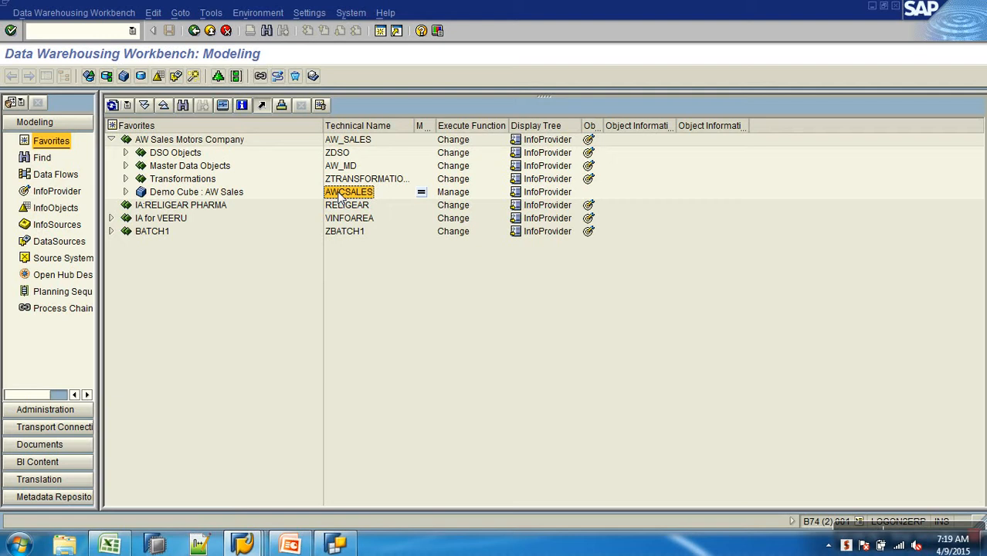
left_click(341, 141)
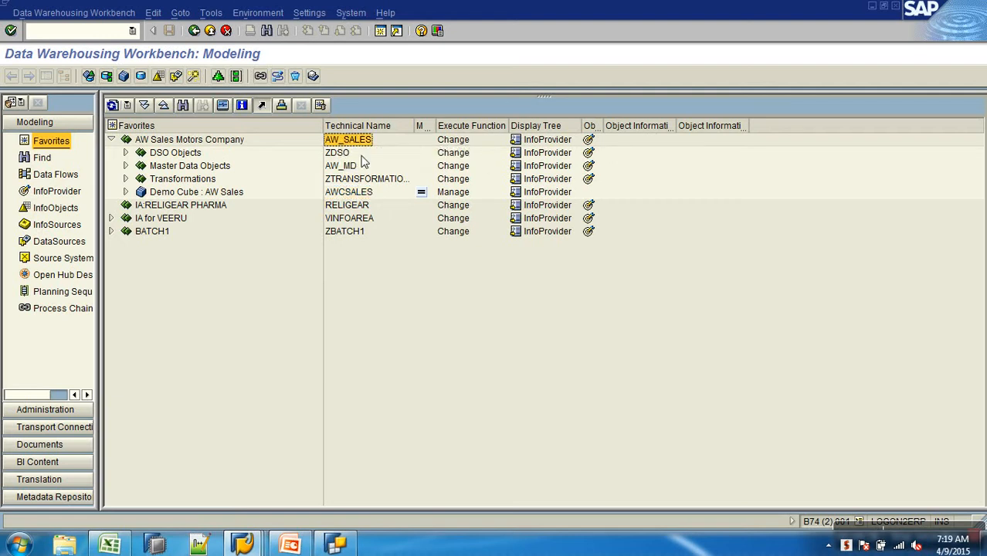
Switch to the Excel notes and enter IA in K9 with the InfoArea name AW_SALES in M9.
left_click(108, 545)
left_click(509, 265)
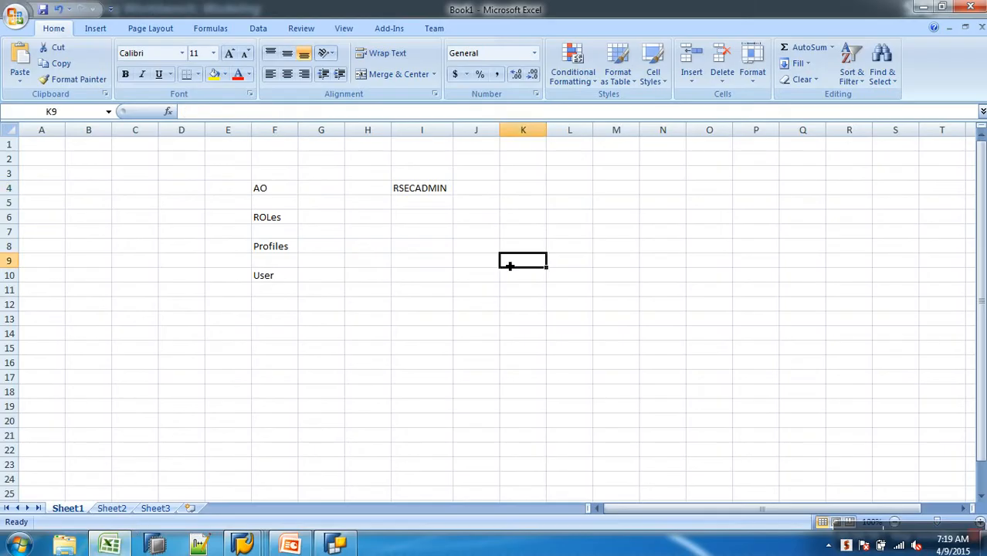
type("IA")
key("Tab")
key("Tab")
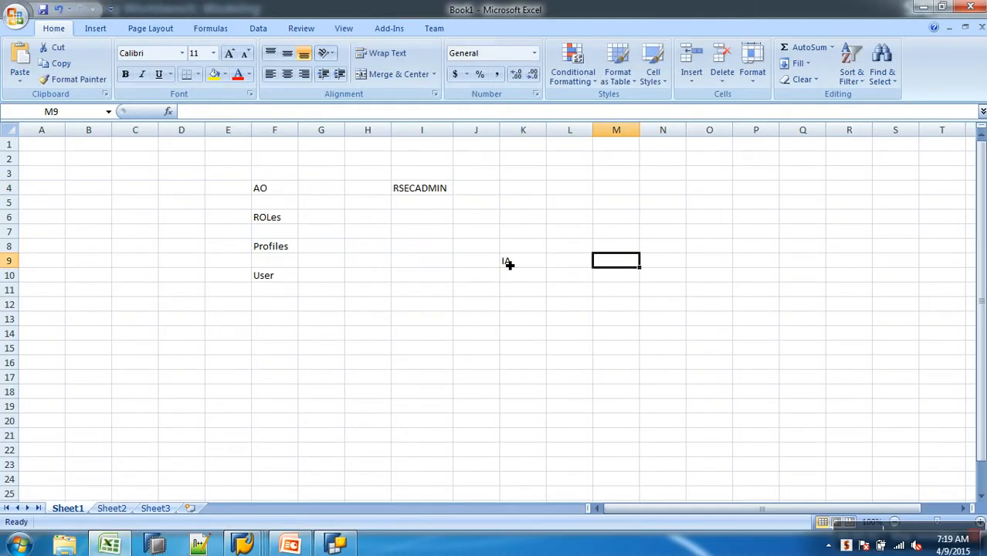
type("AW_SALES")
key("Return")
Enter IP in K10 and copy the Demo Cube's technical name AWCSALES from the SAP session into M10.
key("Left")
key("Left")
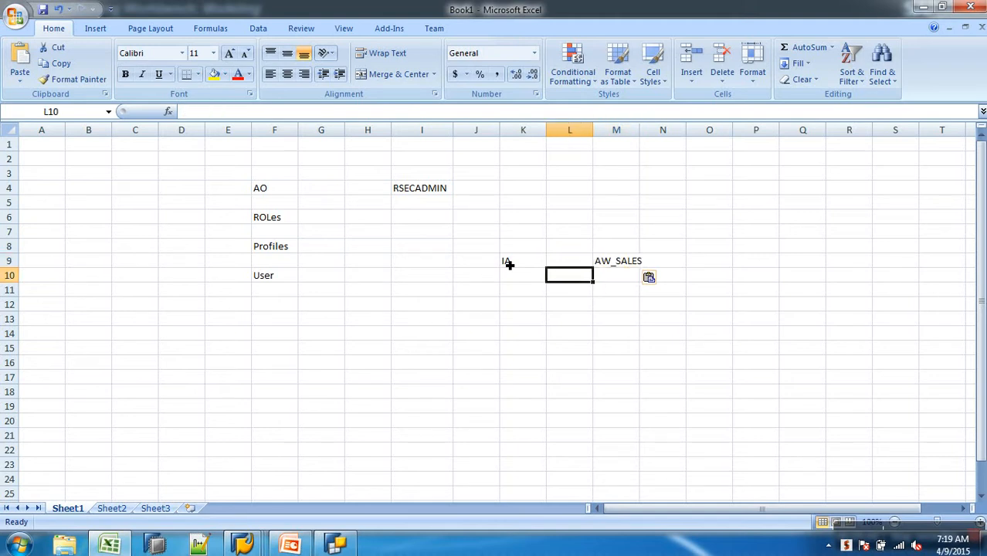
type("IP")
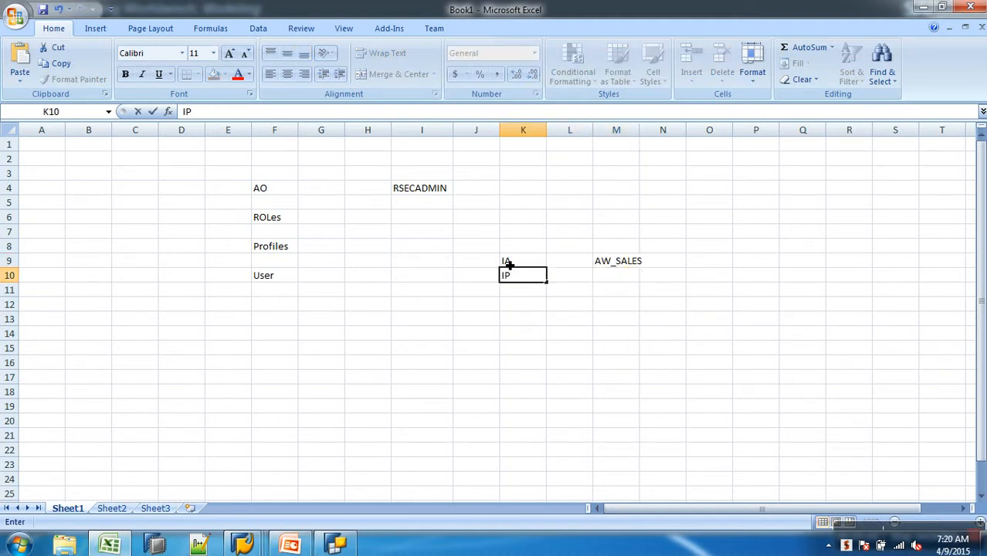
key("alt+Tab")
left_click(352, 193)
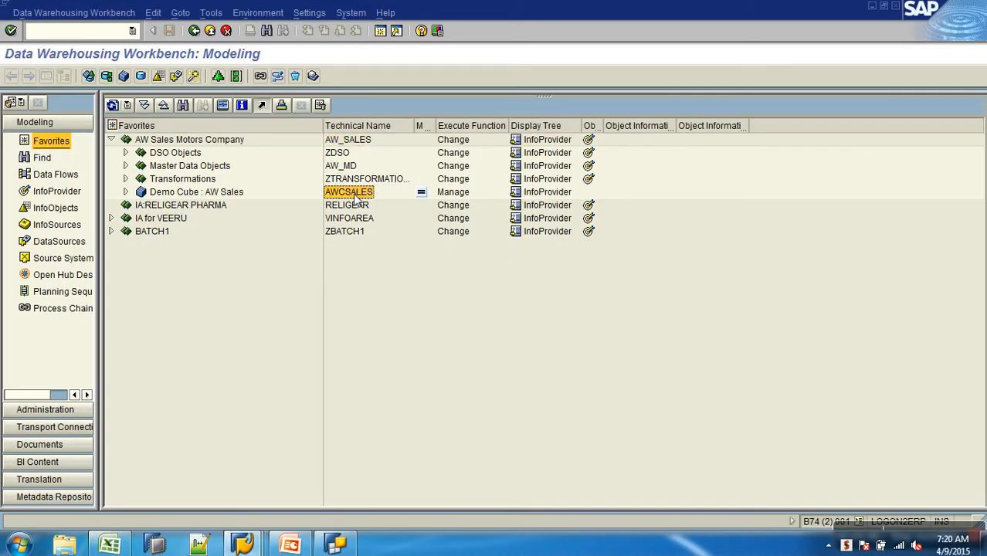
key("alt+Tab")
left_click(606, 276)
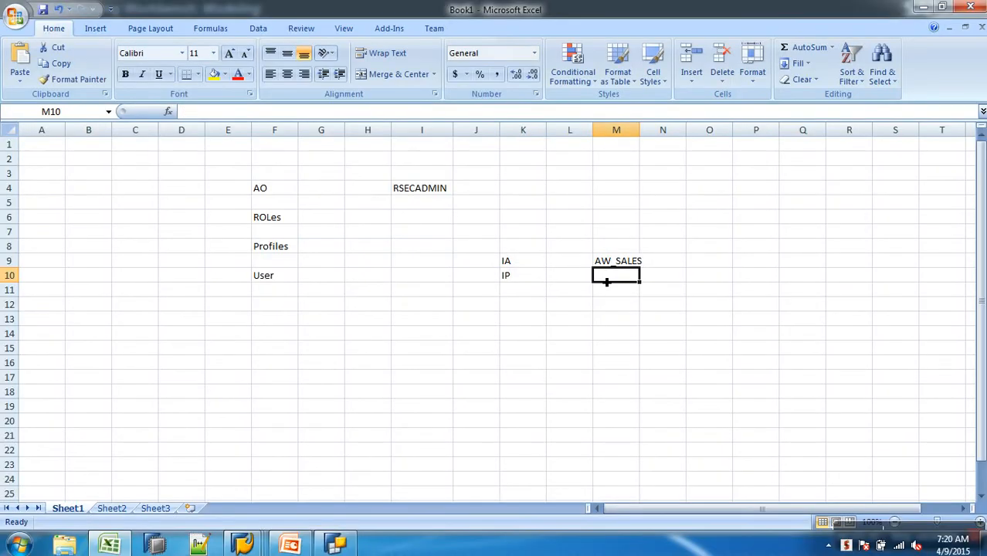
type("AWCSALES")
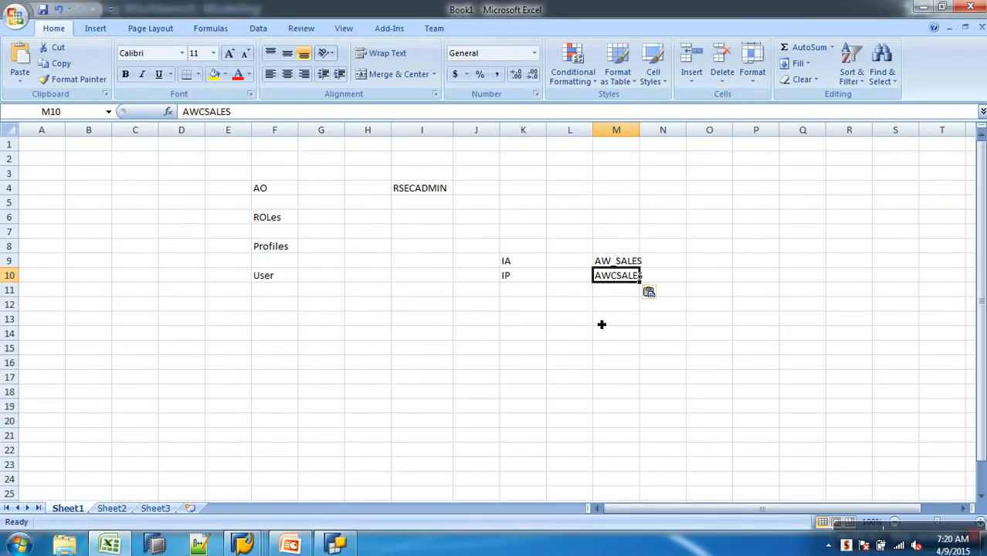
Enter QUERY in K11 and copy the Sales Analysis query's technical name AWSALES_B_Q0006 from BEx Query Designer into M11.
left_click(521, 295)
type("QUERY")
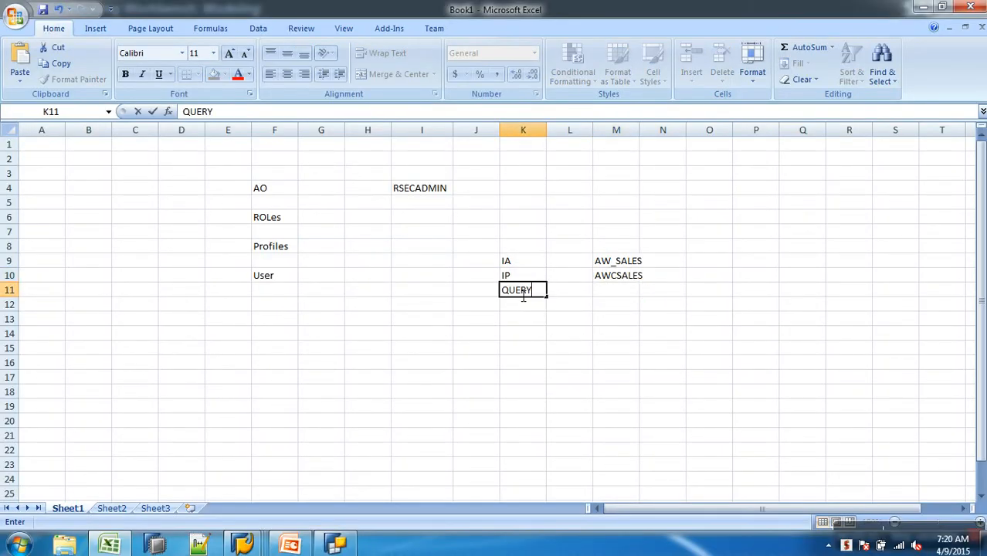
left_click(335, 546)
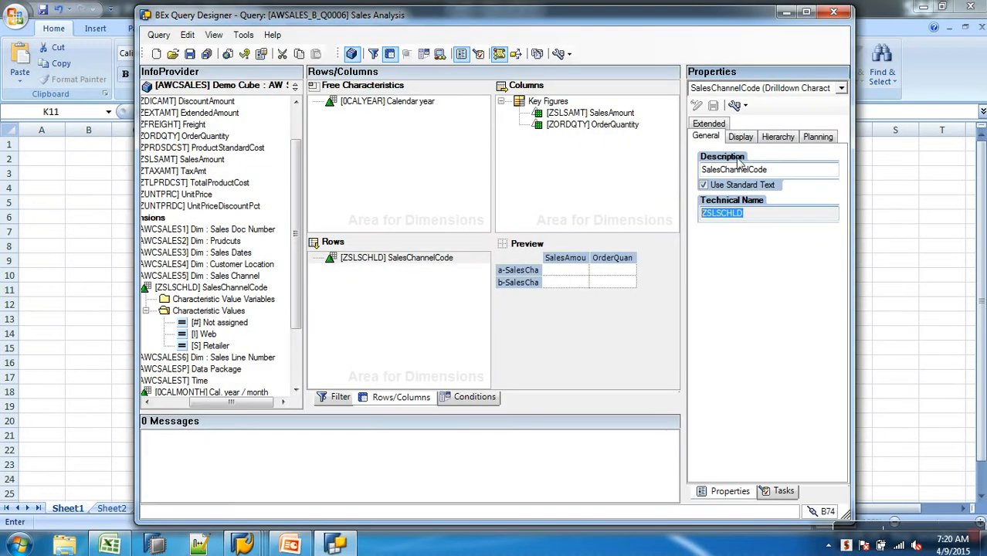
left_click(772, 103)
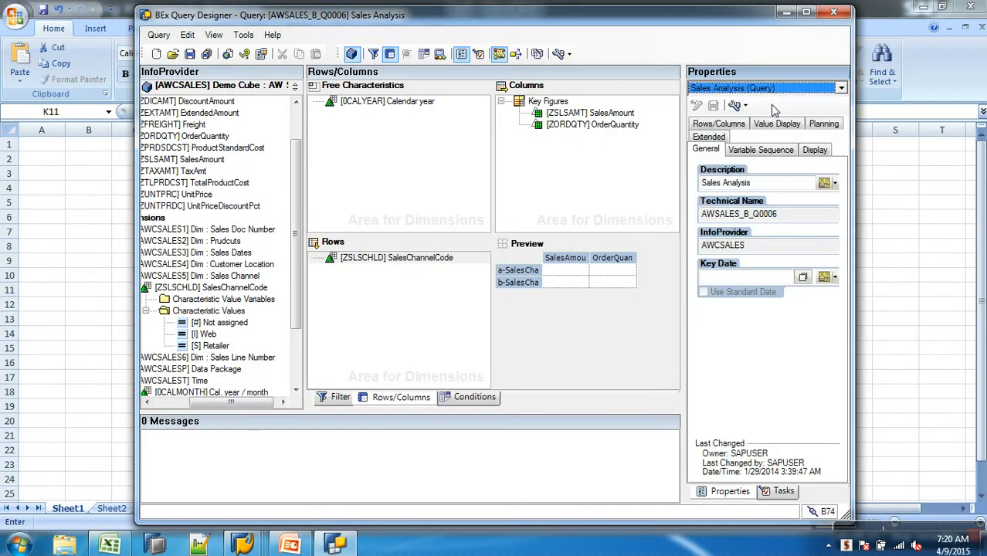
left_click_drag(683, 209, 535, 188)
key("ctrl+c")
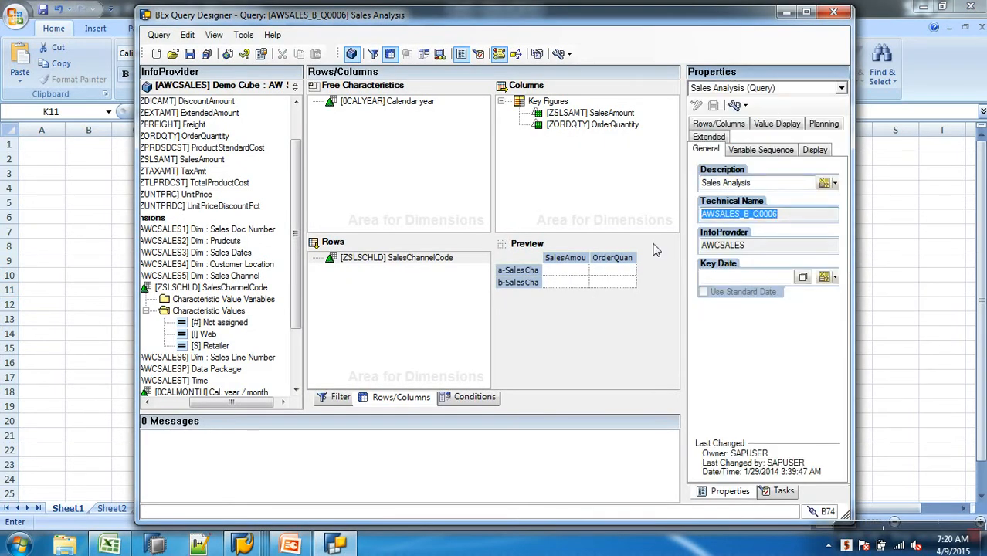
left_click(914, 290)
left_click(633, 295)
key("ctrl+v")
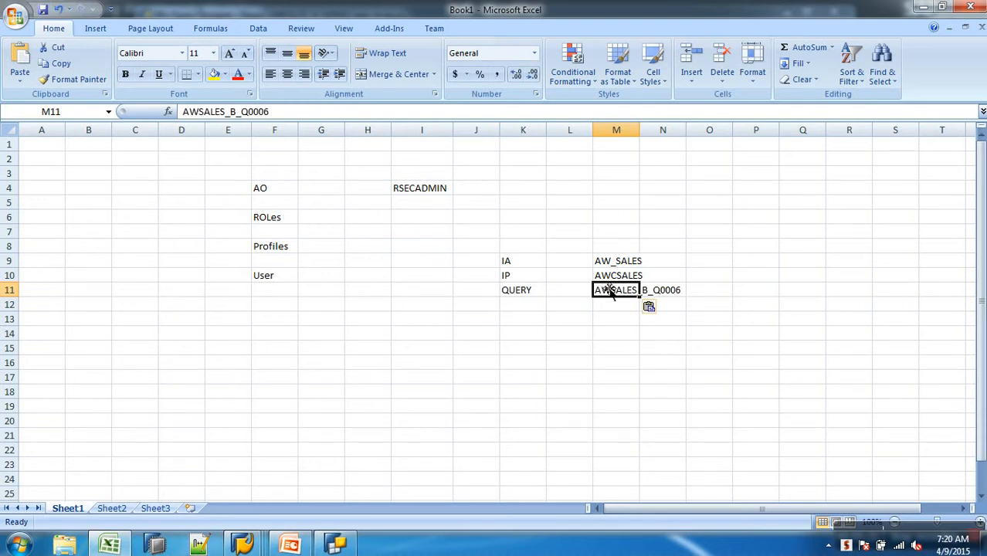
Note the allowed activities by entering ACTITY in K13 and DISPLAY , EXECUTE in M13.
left_click(528, 322)
type("ACTITY")
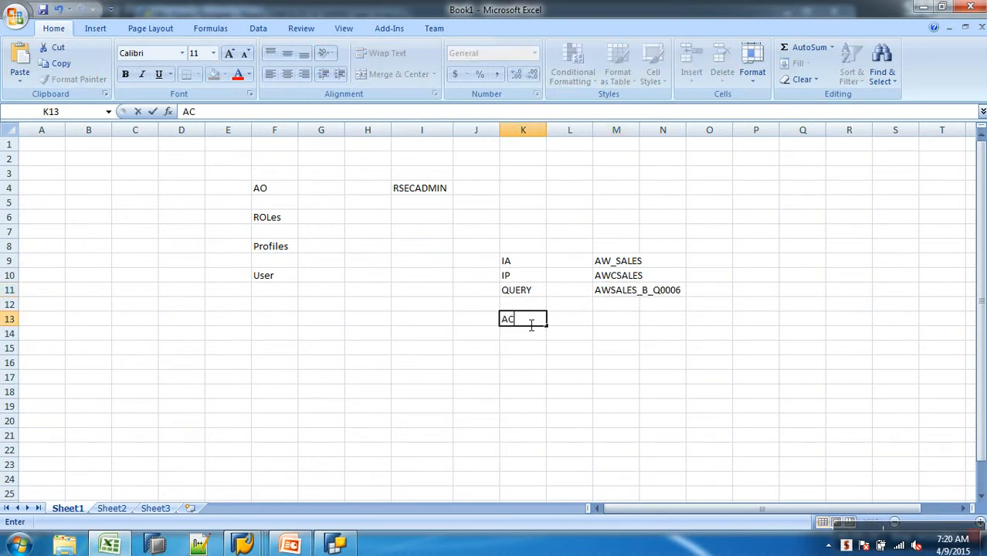
key("Tab")
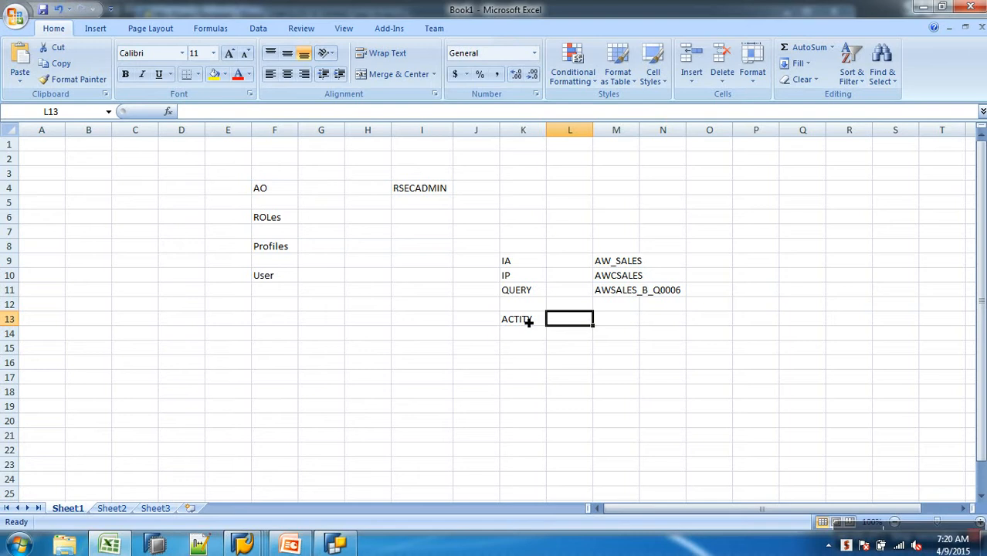
key("Right")
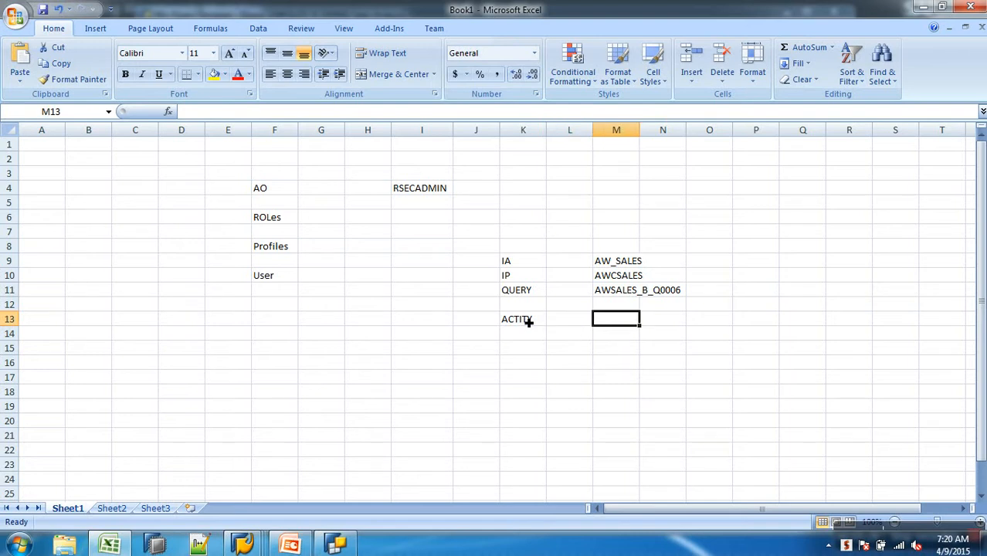
type("DISPLA")
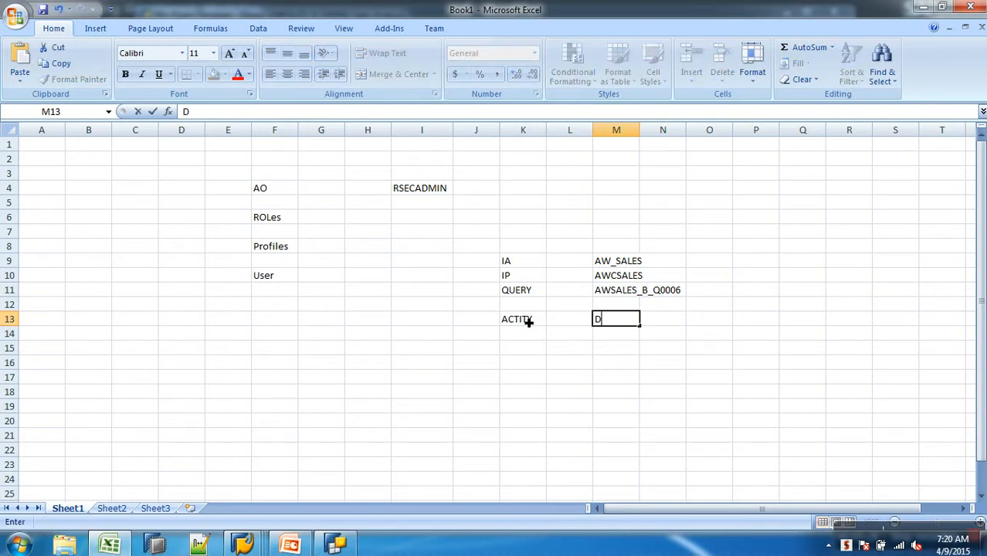
key("BackSpace")
key("BackSpace")
type("LAY , EXECUTE")
left_click(566, 369)
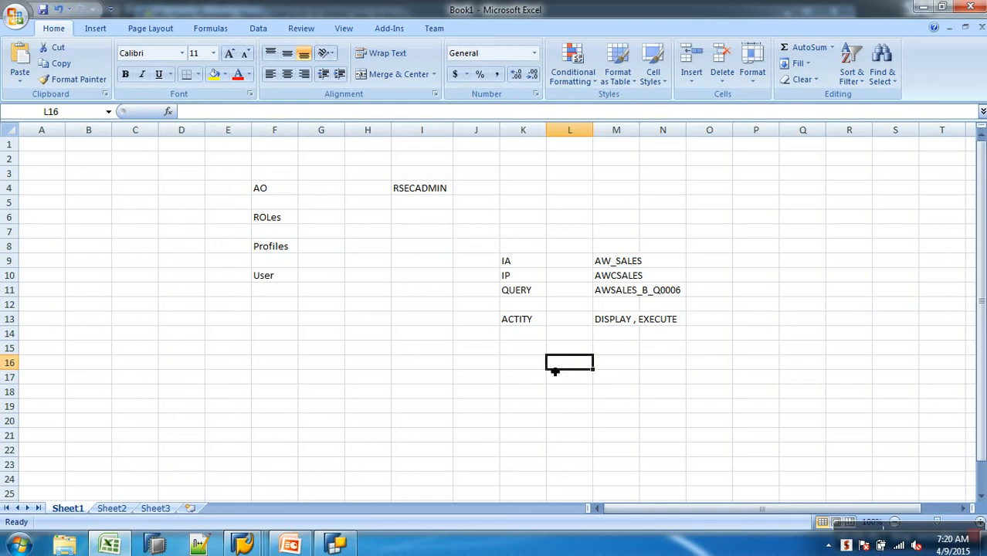
left_click(616, 352)
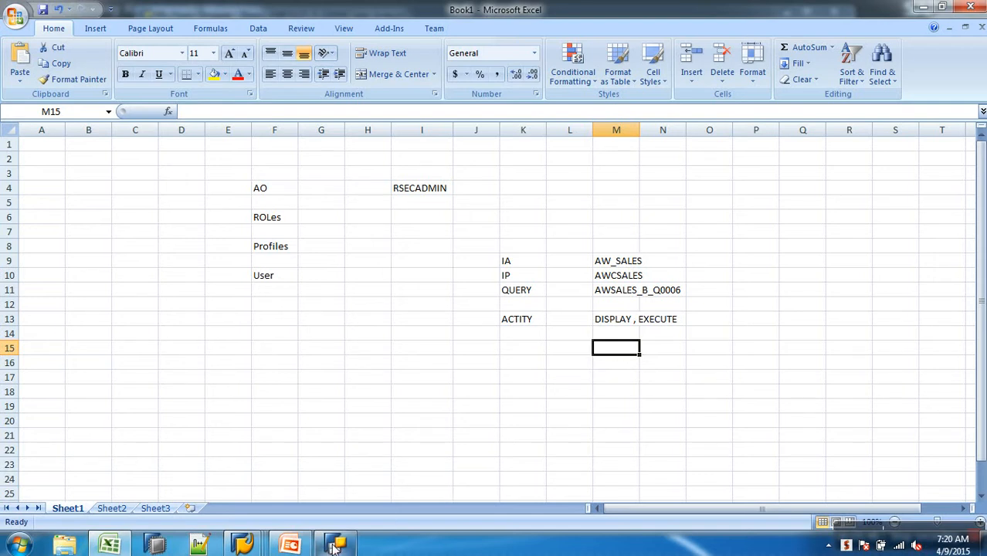
Switch to the SAP Management of Analysis Authorizations session and open individual authorization maintenance.
mouse_move(244, 545)
left_click(281, 482)
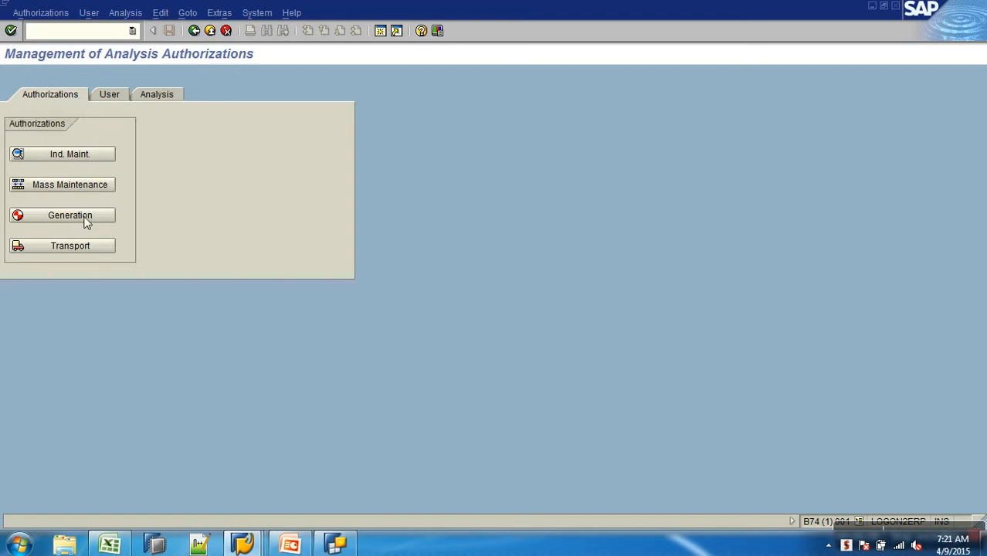
left_click(90, 157)
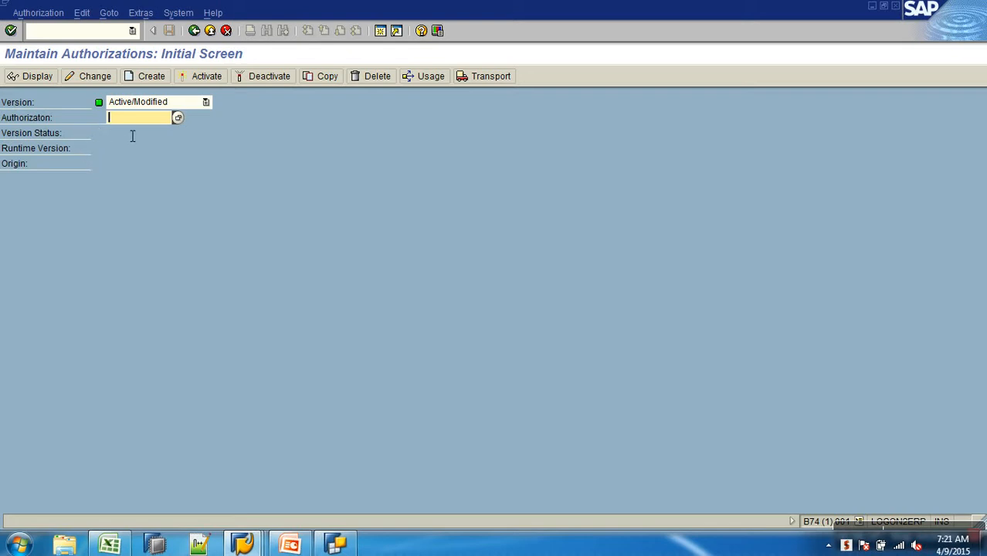
Create a new analysis authorization named ZA_S_SCHNL.
left_click(146, 75)
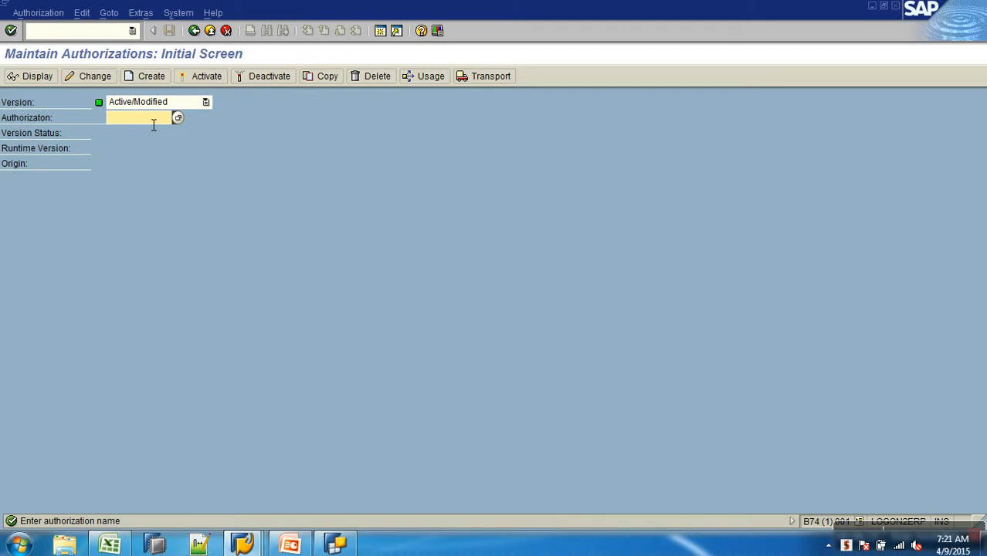
type("ZB")
type("_")
type("SLS_")
key("BackSpace")
key("BackSpace")
key("BackSpace")
key("BackSpace")
type("S_S")
key("BackSpace")
type("SCHNL")
key("Delete")
type("A")
left_click_drag(133, 124, 166, 124)
left_click(150, 78)
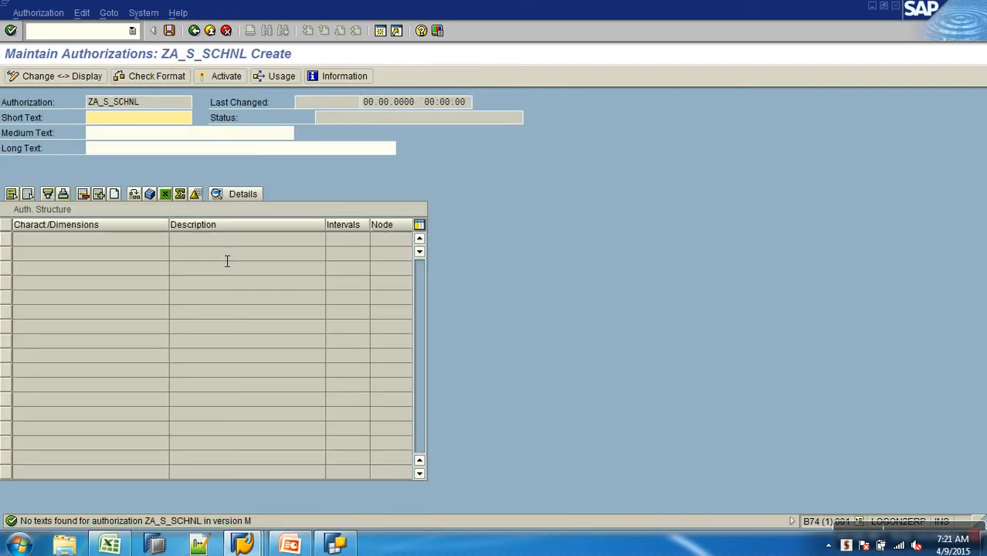
Enter Sales Channel AO as the short, medium and long text of the authorization.
left_click(149, 115)
type("Sales Channel Sec")
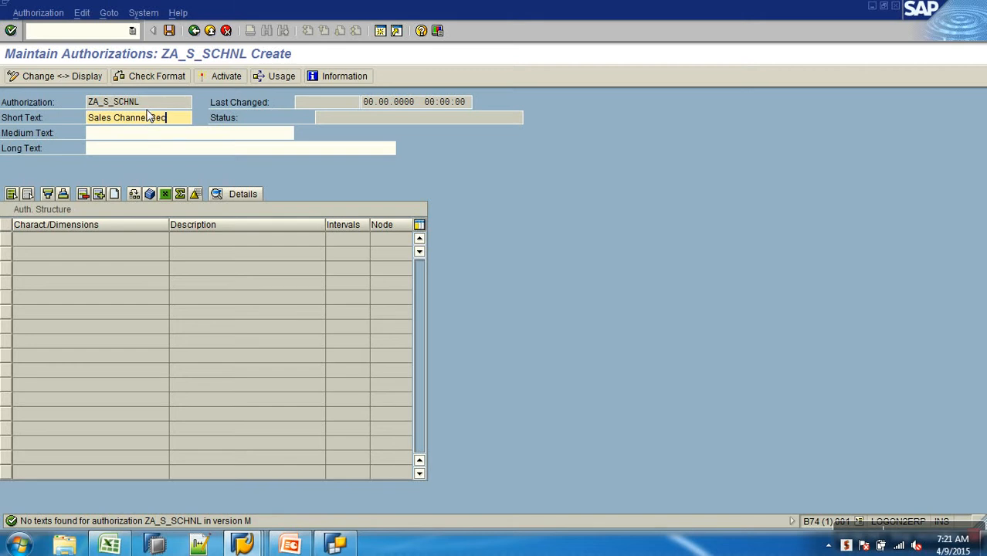
key("BackSpace")
key("BackSpace")
key("BackSpace")
key("BackSpace")
key("BackSpace")
key("BackSpace")
left_click(105, 147)
left_click(108, 139)
type("Sales Channel AO")
left_click(117, 149)
type("Sales Channel AO")
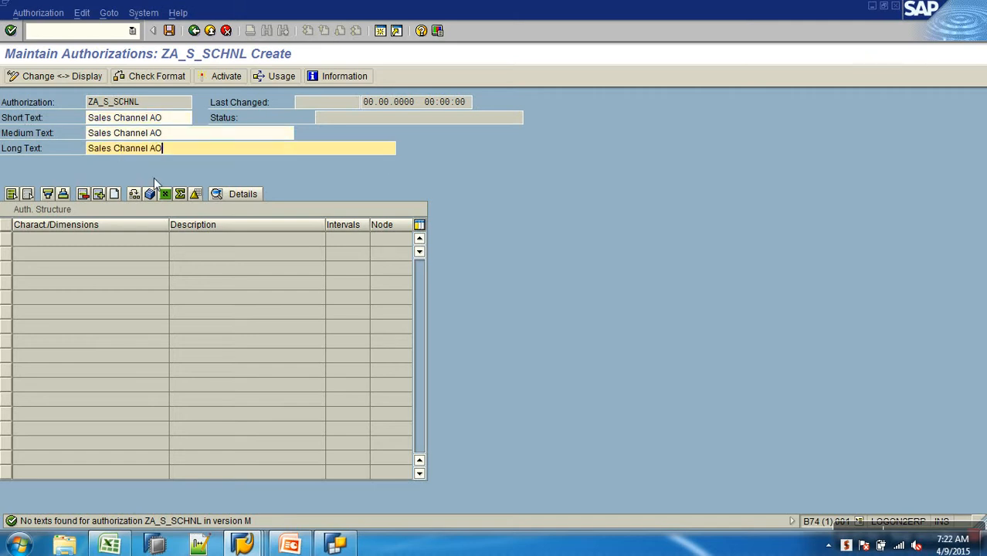
Insert a row in the authorization structure and enter the characteristic 0TCAIPROV.
left_click(100, 193)
left_click(102, 246)
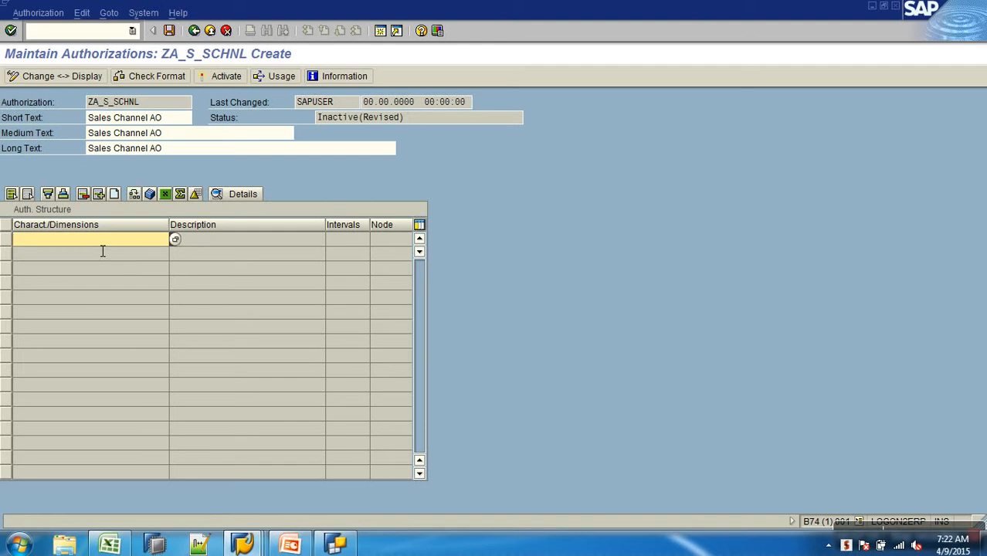
type("0")
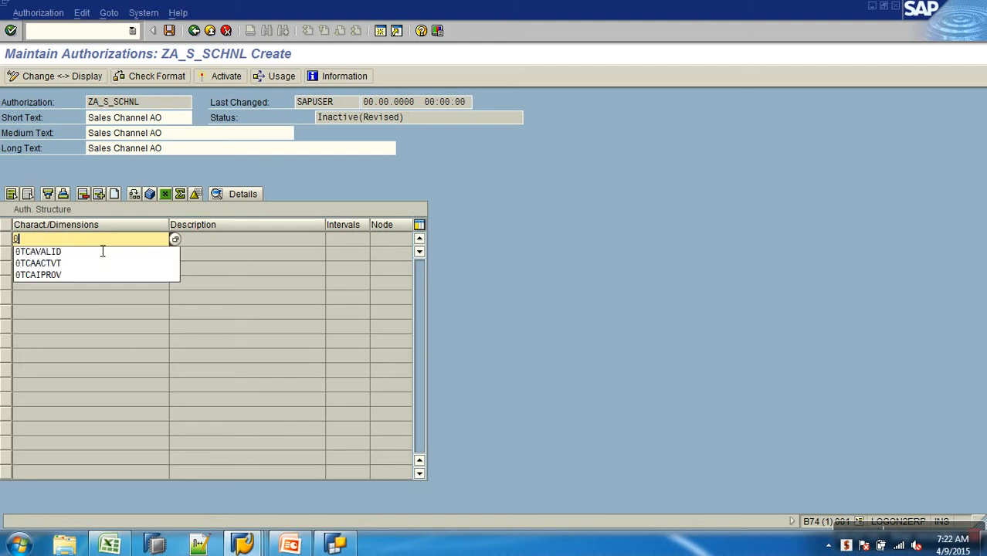
left_click(61, 276)
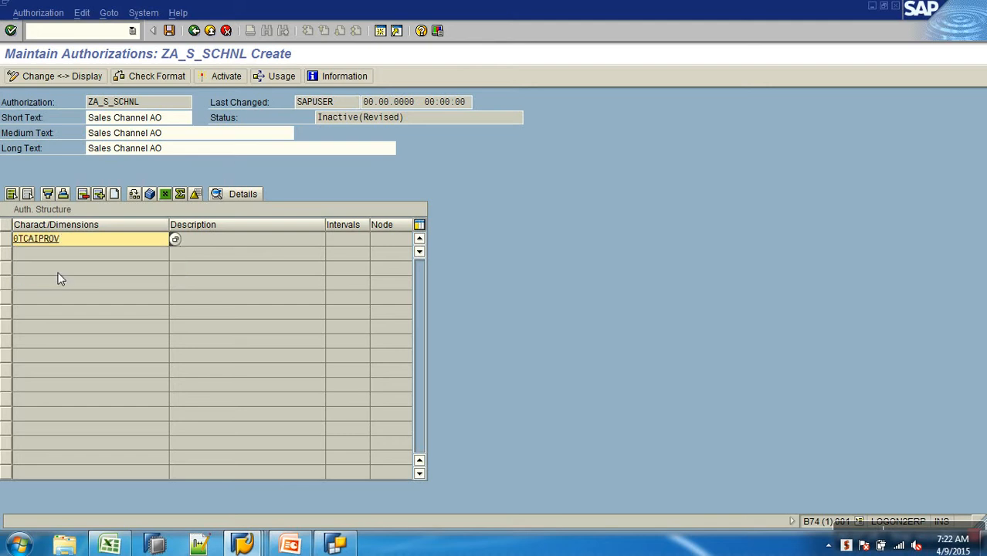
key("Return")
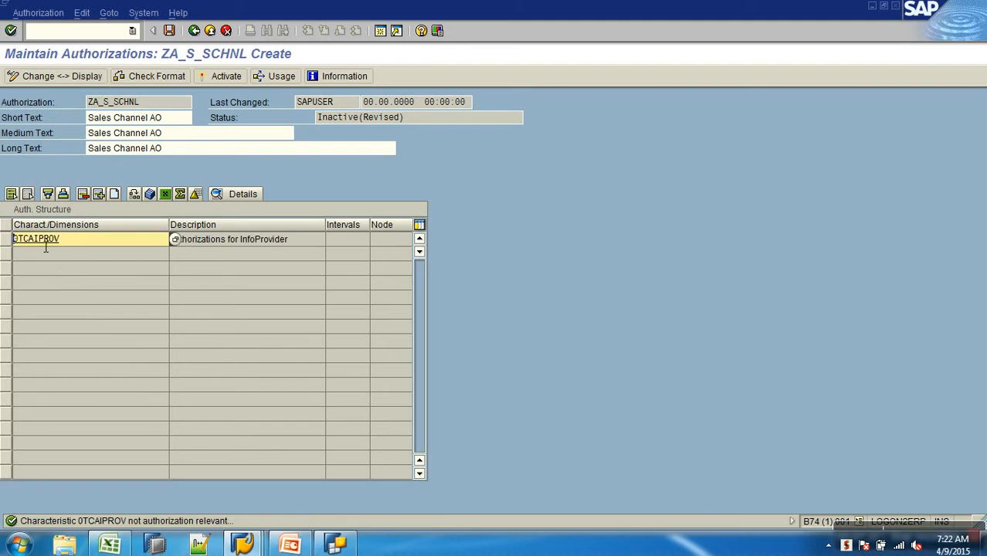
Delete the 0TCAIPROV row from the authorization structure and re-enter the characteristic in a new row.
left_click(8, 239)
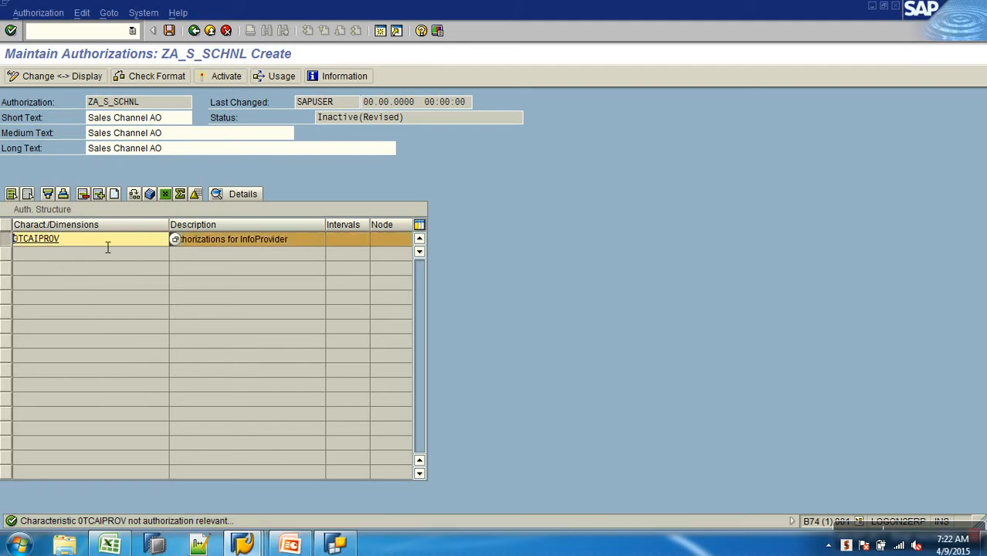
left_click(238, 194)
double_click(52, 243)
left_click(115, 193)
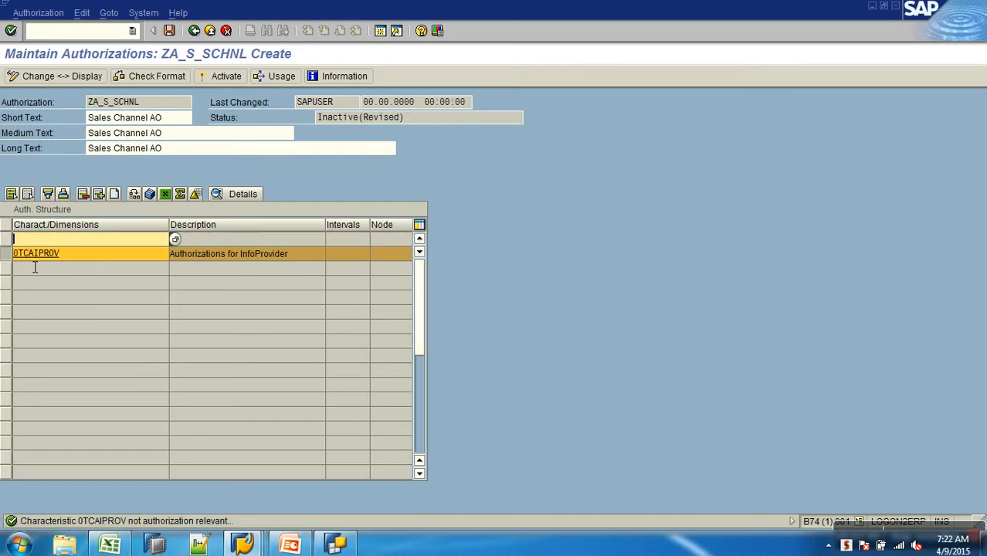
left_click(85, 196)
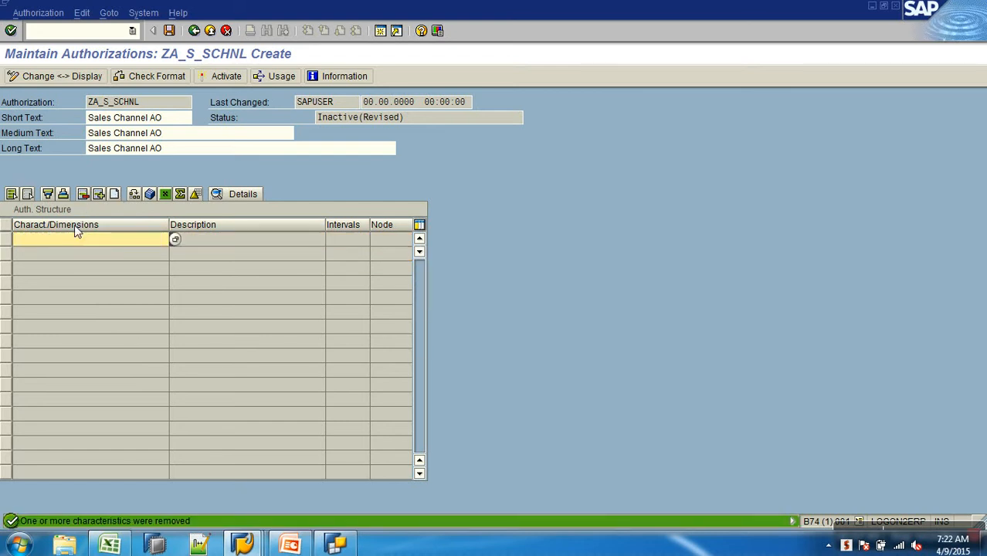
left_click(73, 244)
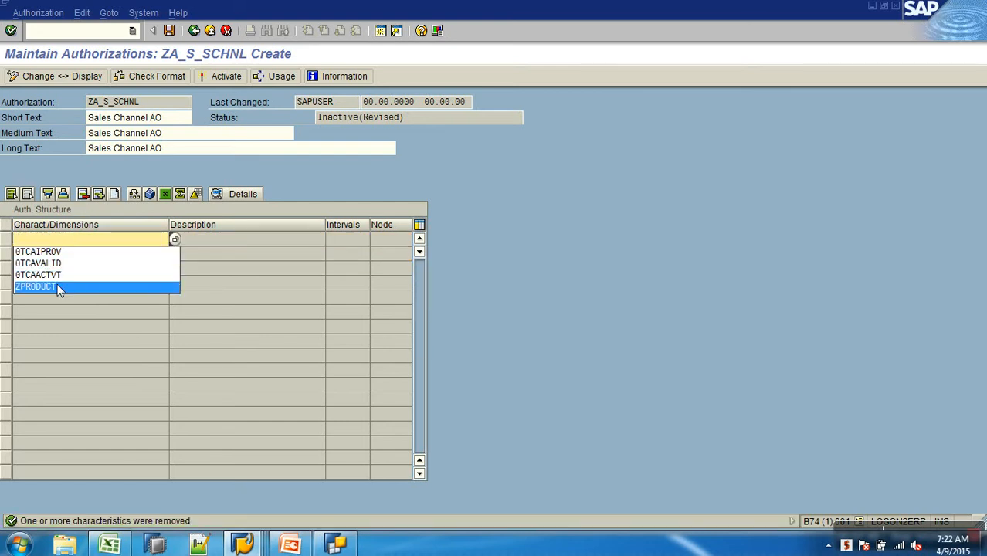
left_click(57, 253)
key("Return")
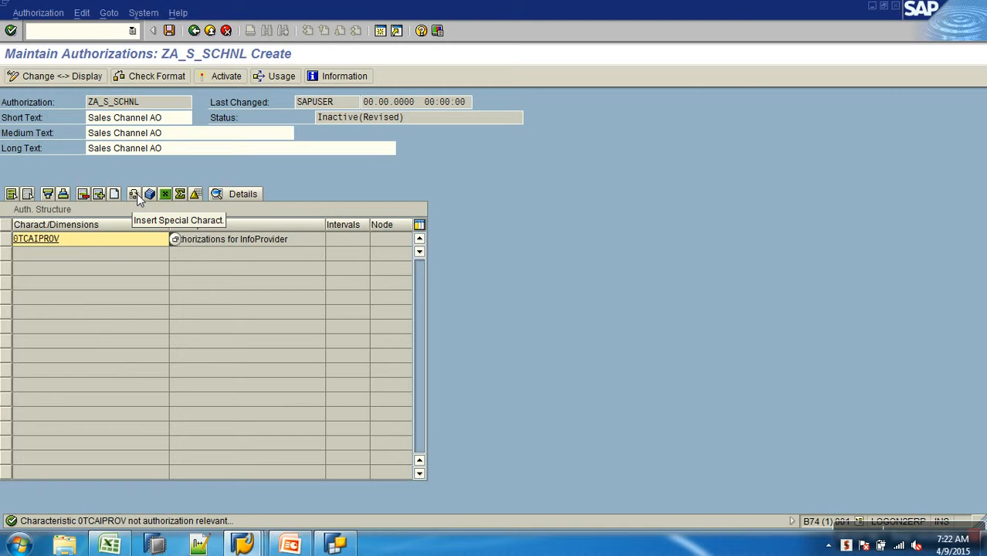
Try to open the details of the 0TCAIPROV row, clearing and re-picking the characteristic.
left_click(7, 240)
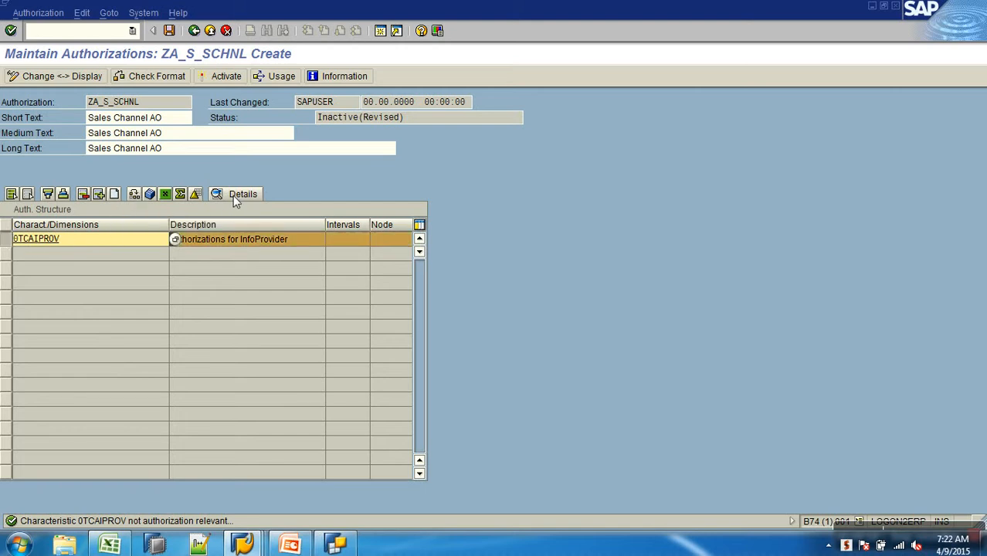
double_click(58, 244)
double_click(58, 245)
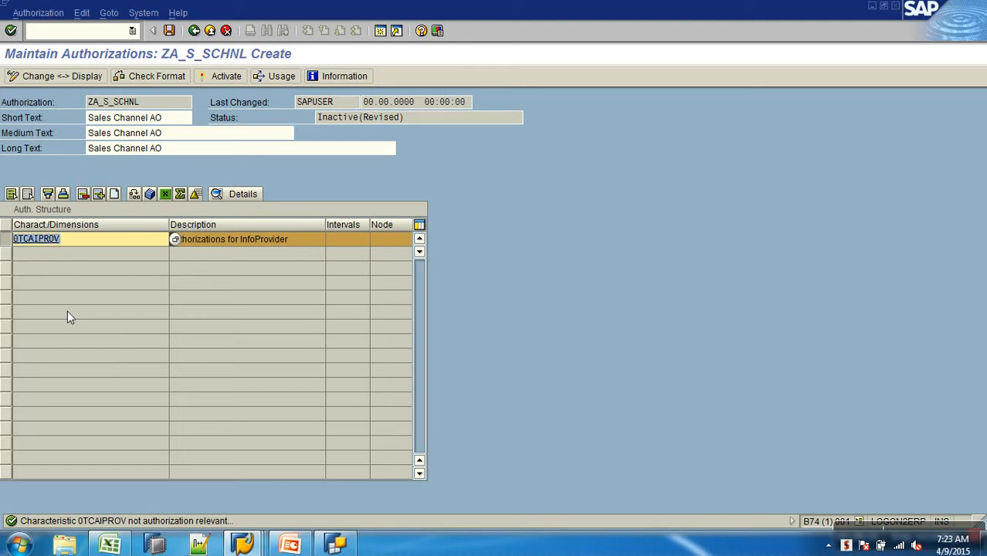
key("BackSpace")
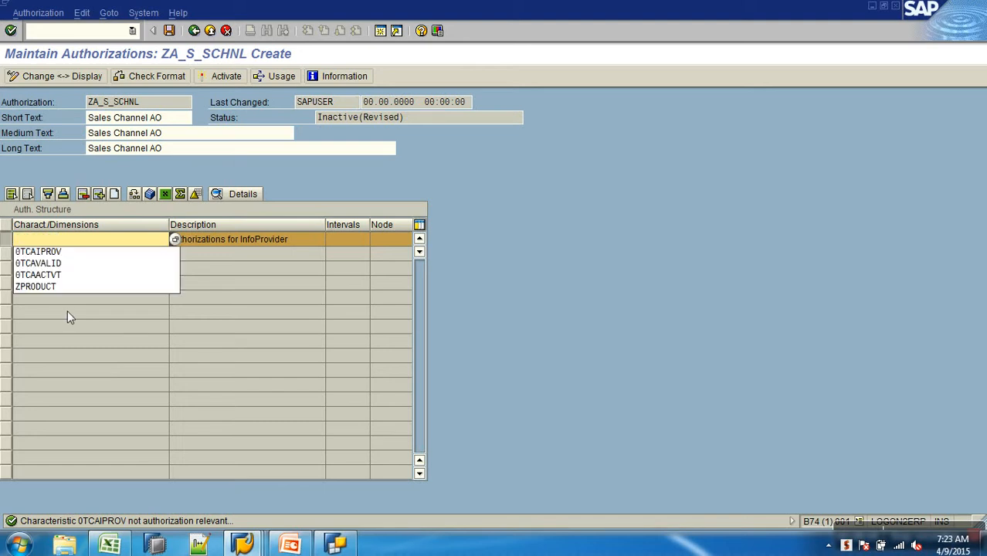
left_click(49, 251)
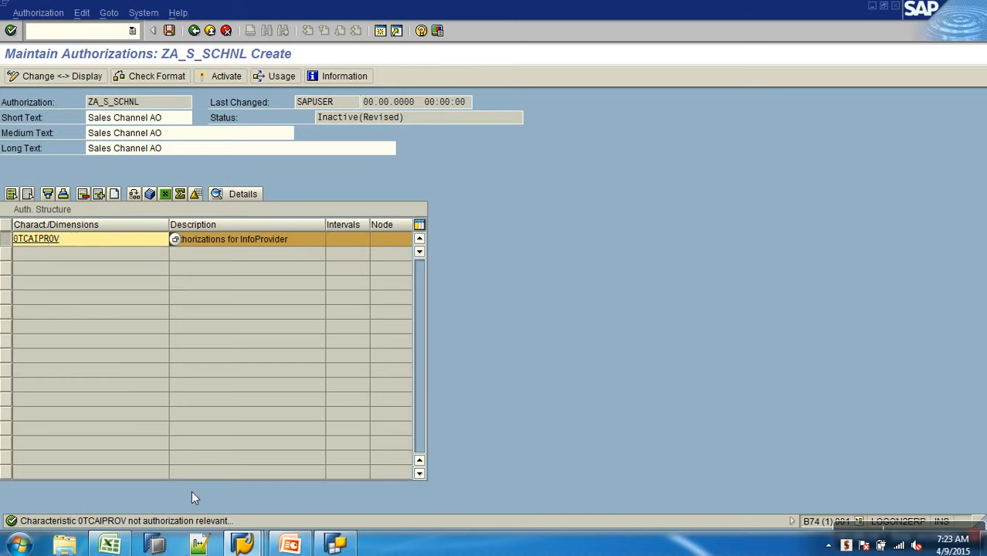
Open the characteristic 0TCAIPROV for maintenance in a new SAP session using transaction RSD1.
double_click(76, 243)
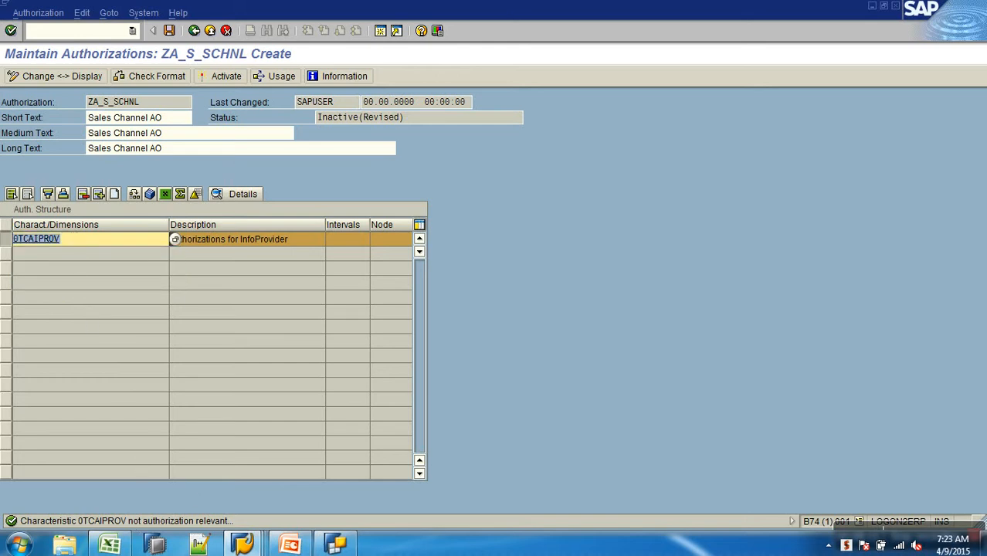
left_click(380, 32)
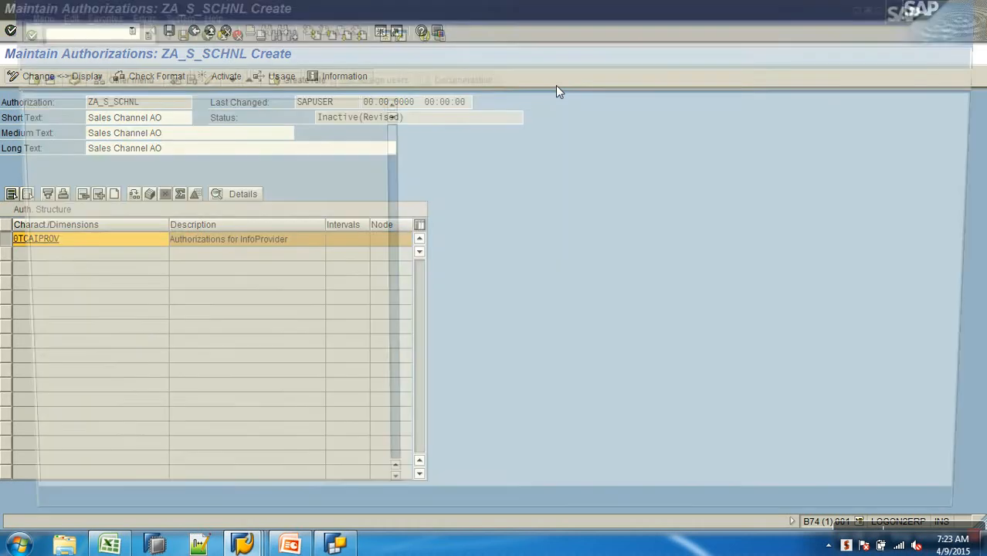
type("rsd1")
key("Return")
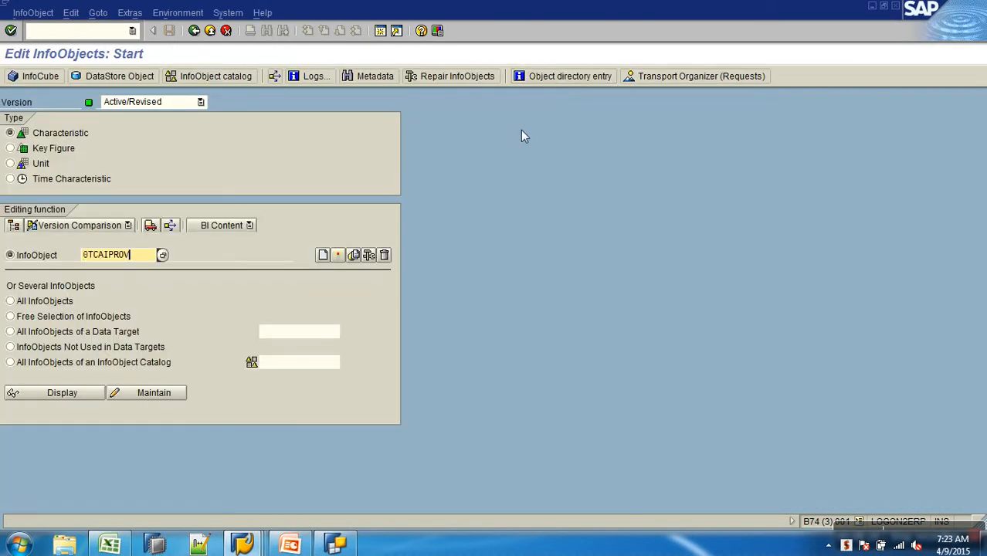
left_click(154, 396)
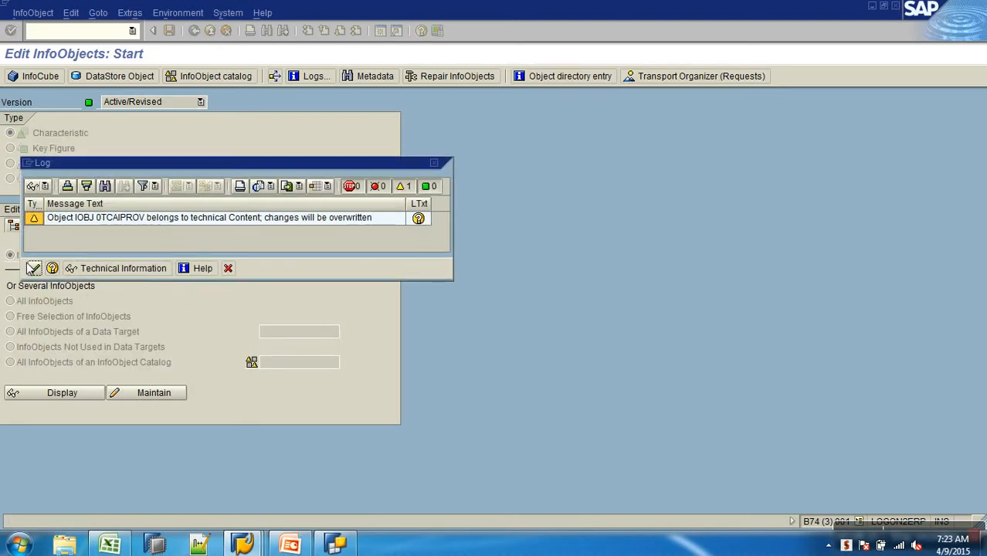
left_click(35, 267)
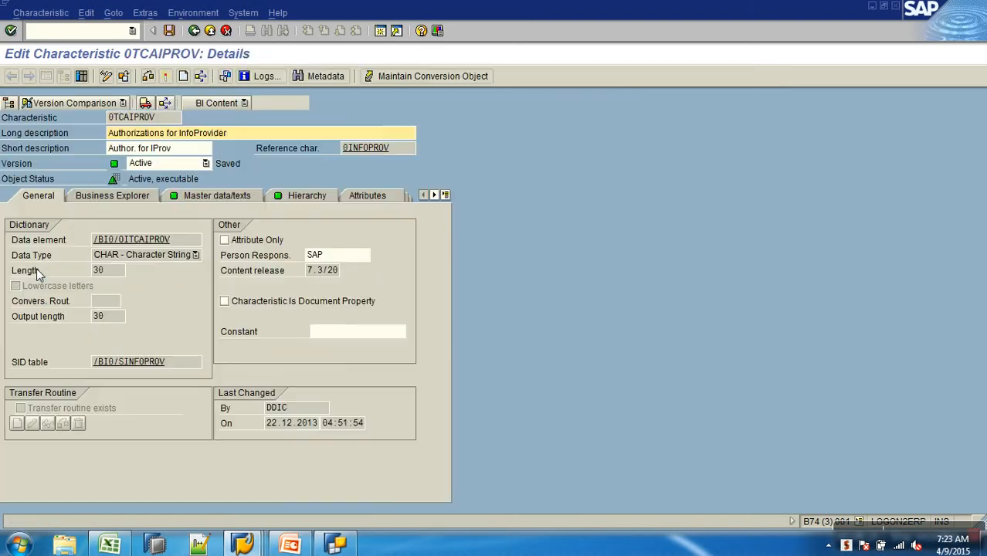
Mark the characteristic 0TCAIPROV as authorization relevant in its Business Explorer settings and activate it.
left_click(129, 195)
left_click(80, 407)
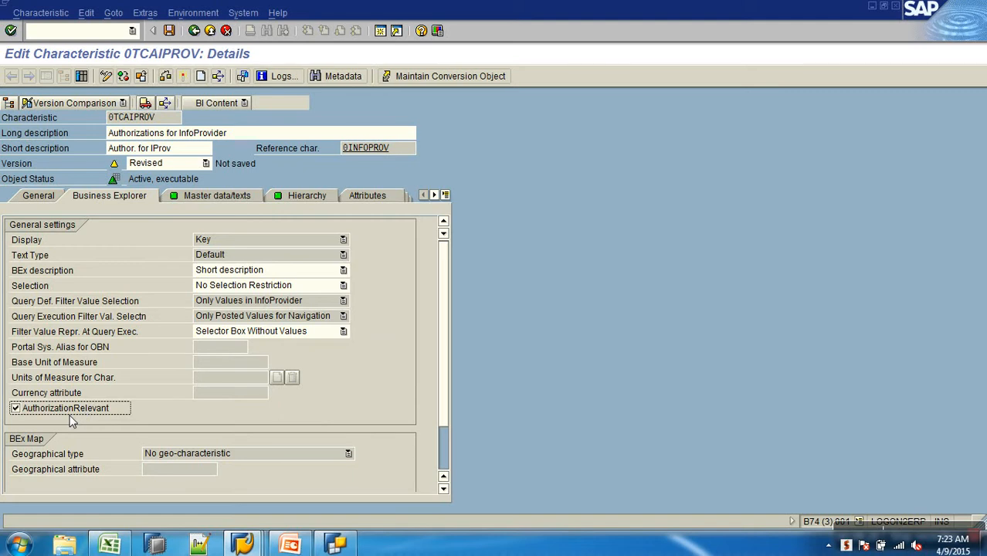
left_click(164, 76)
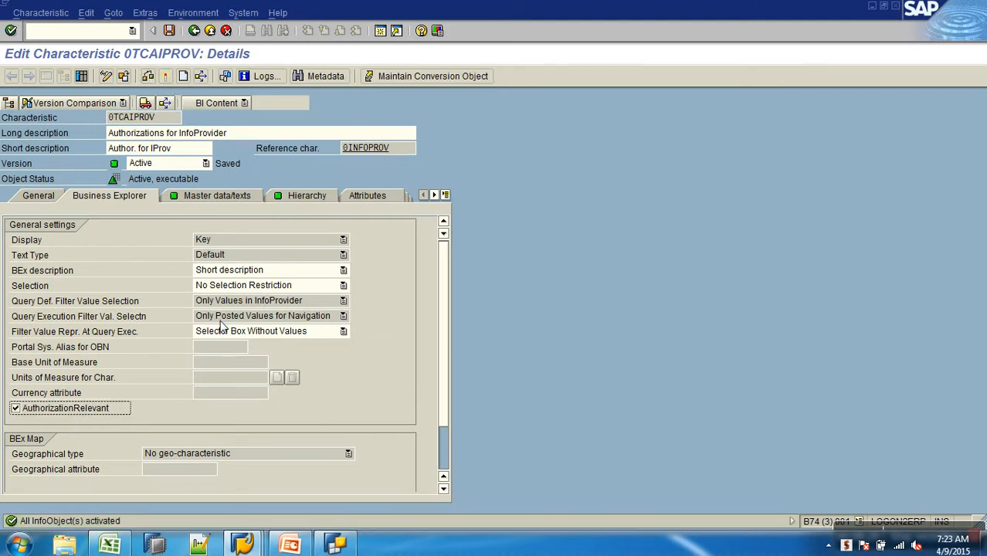
Return to the ZA_S_SCHNL session, open the 0TCAIPROV details and add a value authorization row with operator EQ.
key("alt+Tab")
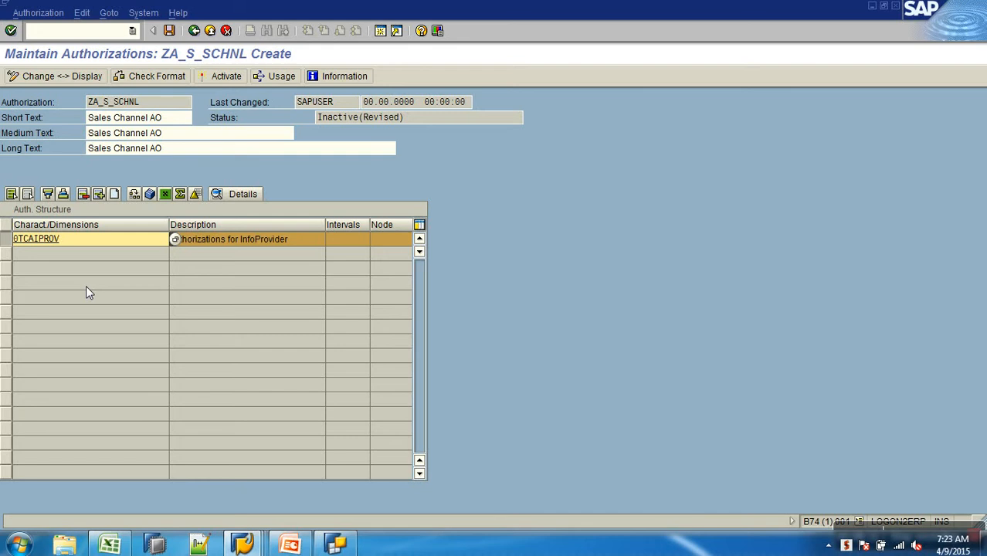
left_click(37, 238)
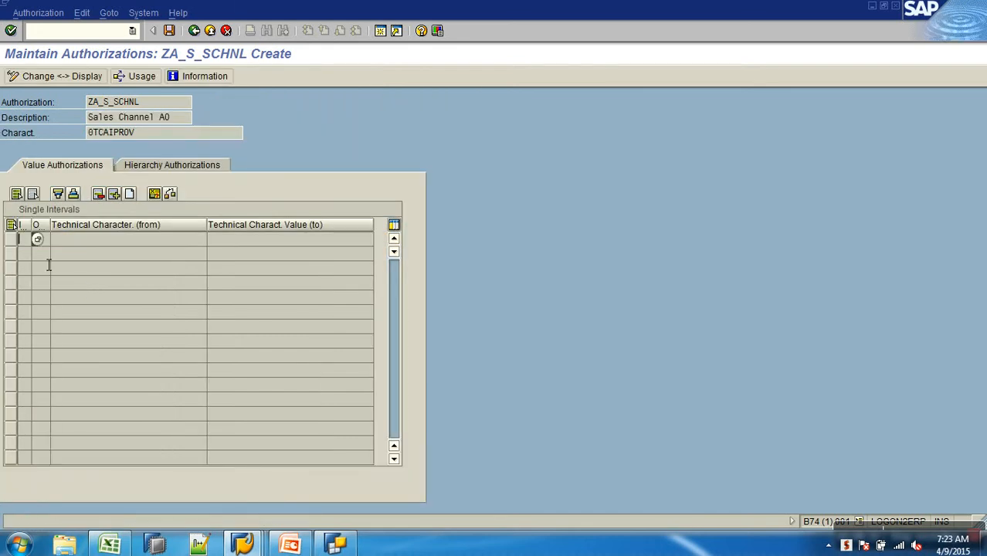
left_click(76, 244)
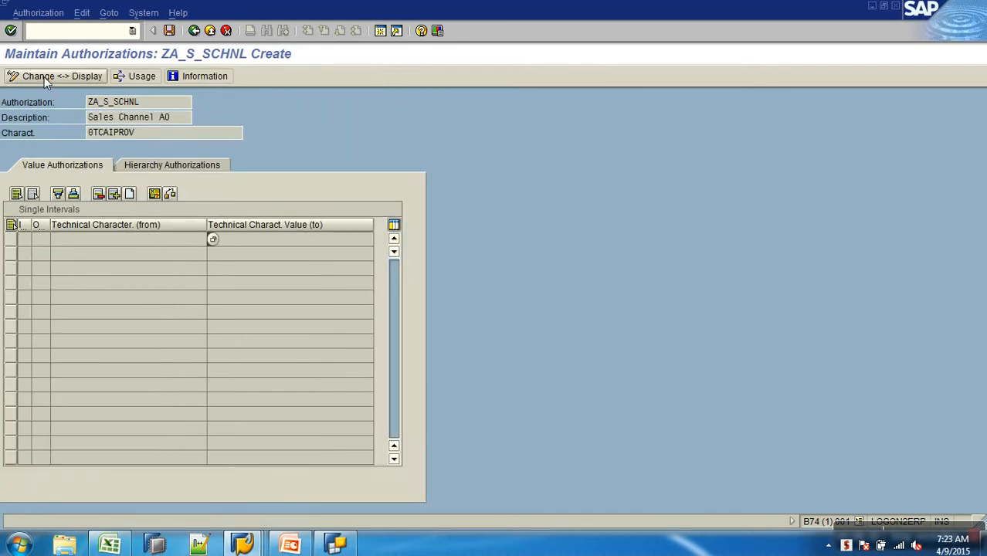
left_click(129, 194)
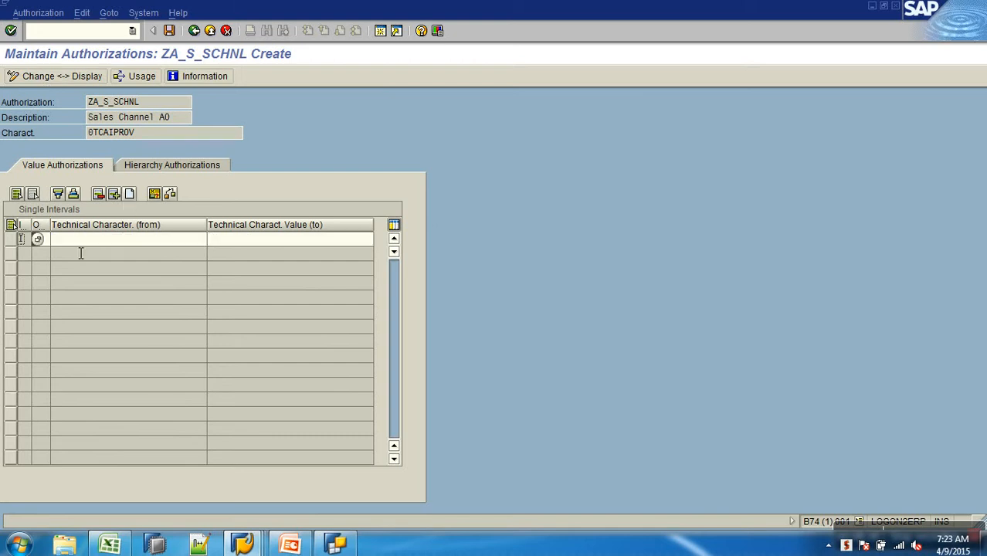
left_click(48, 241)
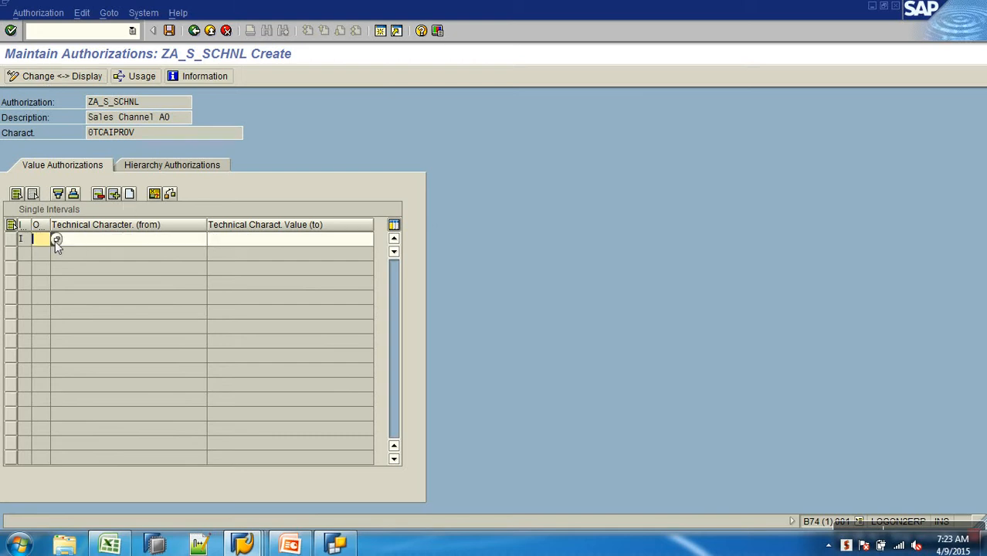
left_click(56, 241)
key("Return")
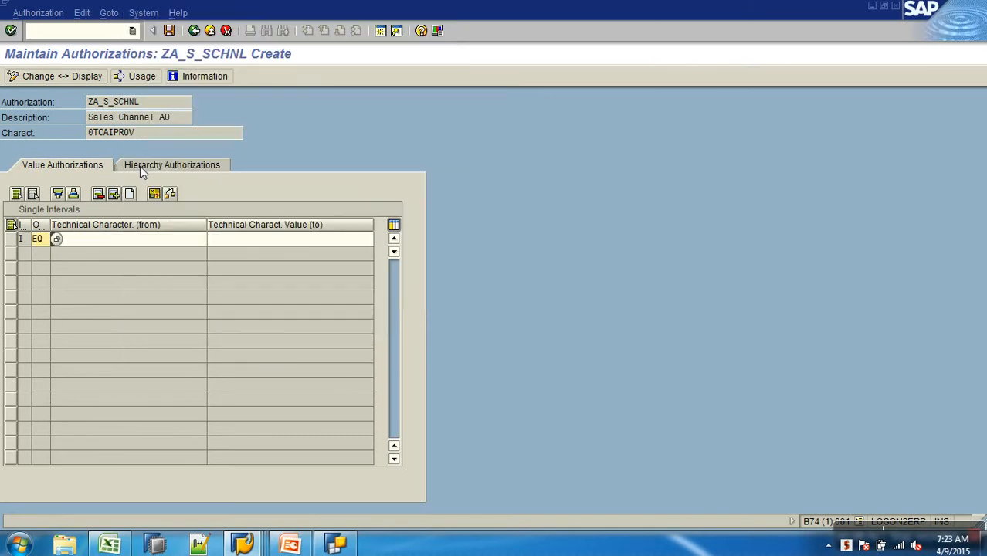
Copy AWCSALES from cell M10 of the Excel notes into the row's from value and save the authorization.
left_click(132, 241)
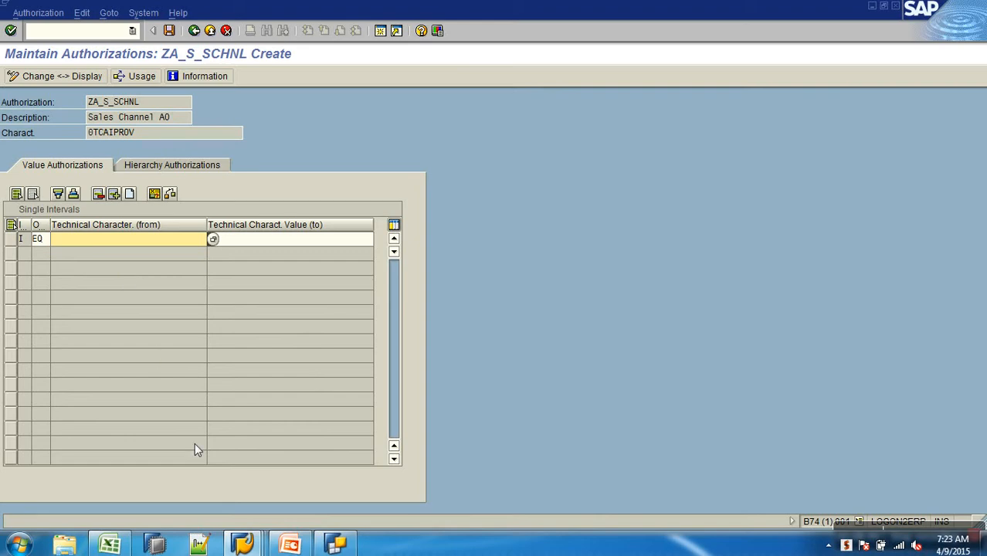
left_click(109, 545)
left_click(624, 276)
key("ctrl+c")
key("alt+Tab")
key("ctrl+v")
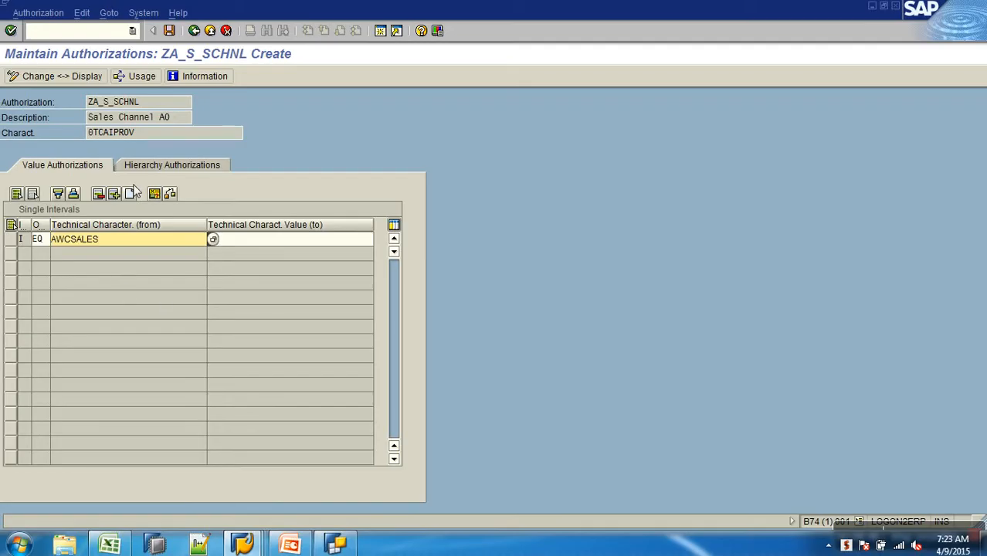
left_click(169, 31)
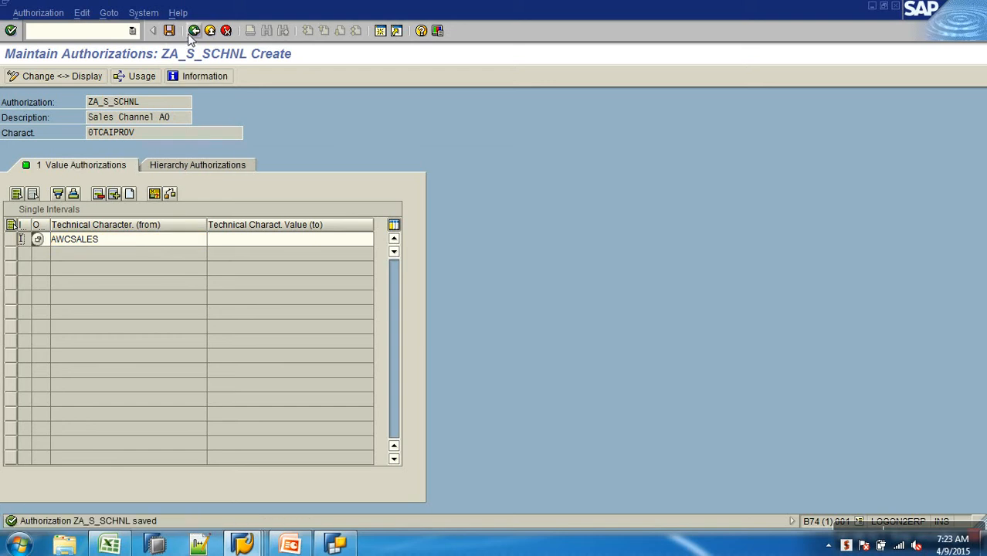
Return to the authorization structure of ZA_S_SCHNL and add the characteristic 0TCAVALID in a new row.
left_click(194, 31)
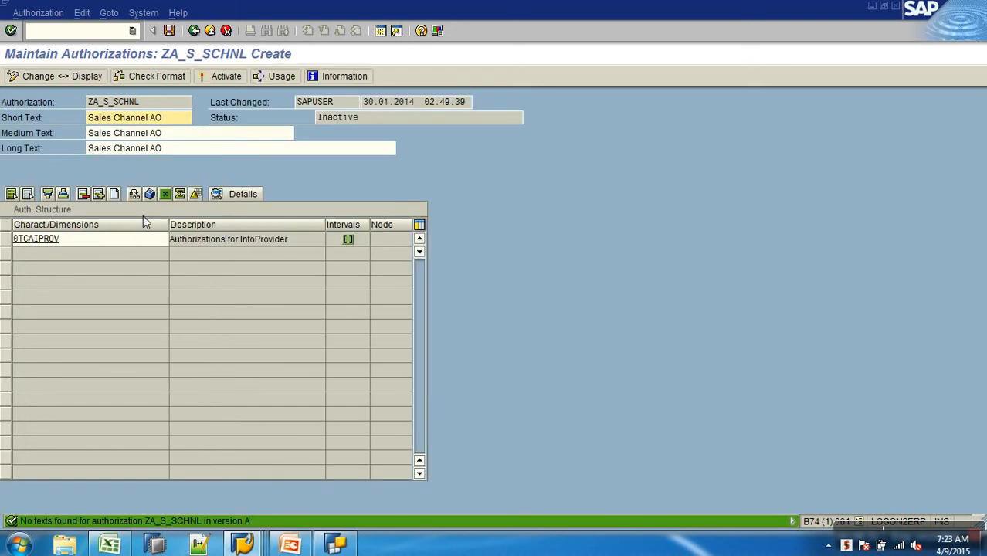
left_click(78, 254)
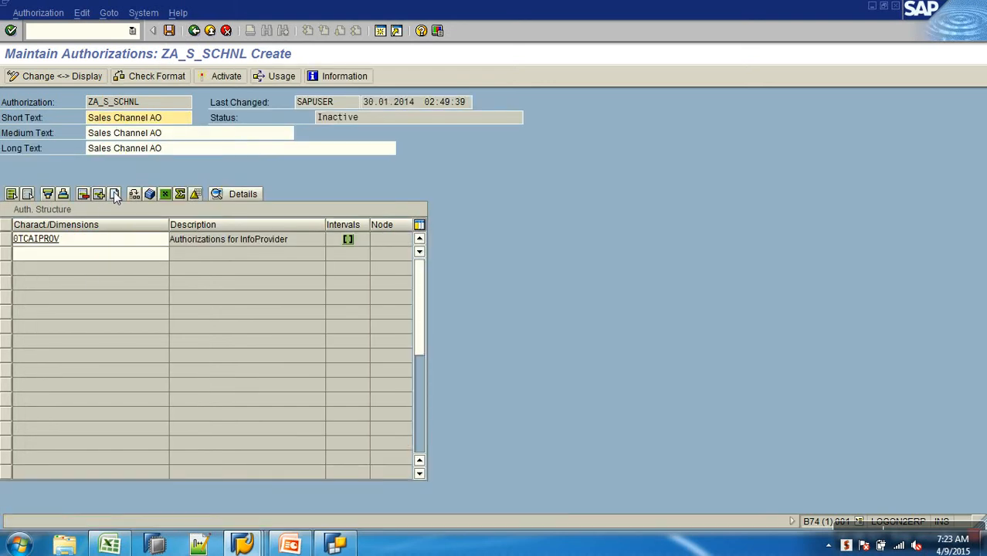
left_click(82, 260)
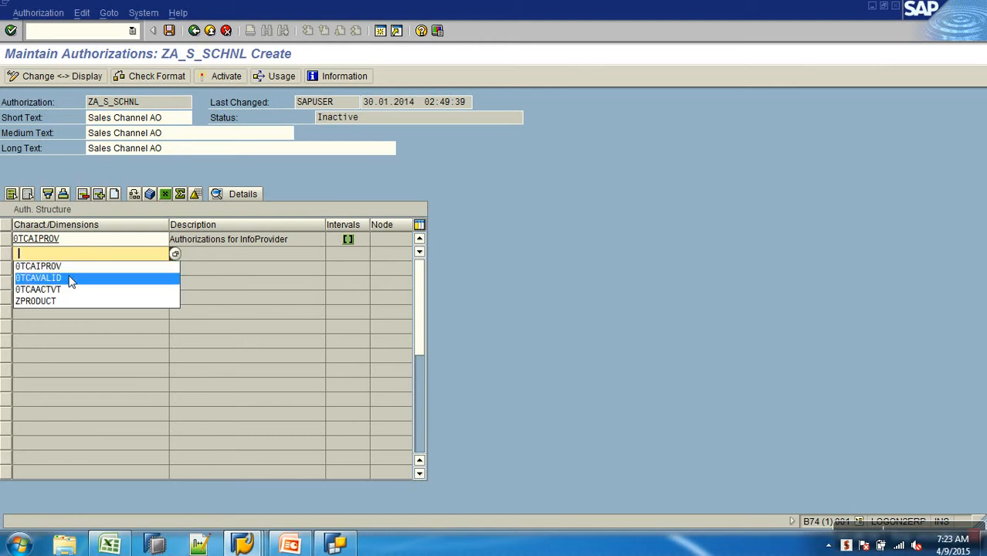
left_click(71, 278)
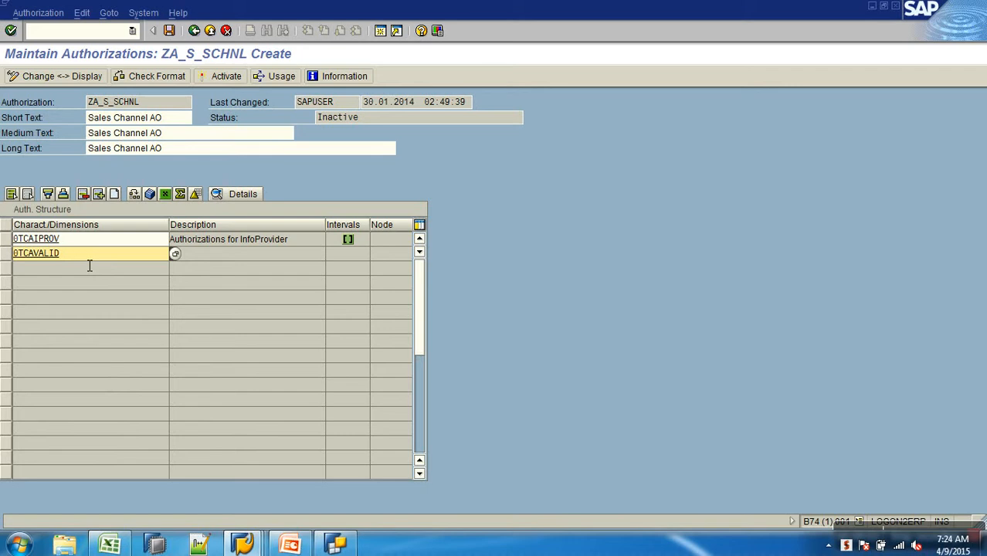
key("Return")
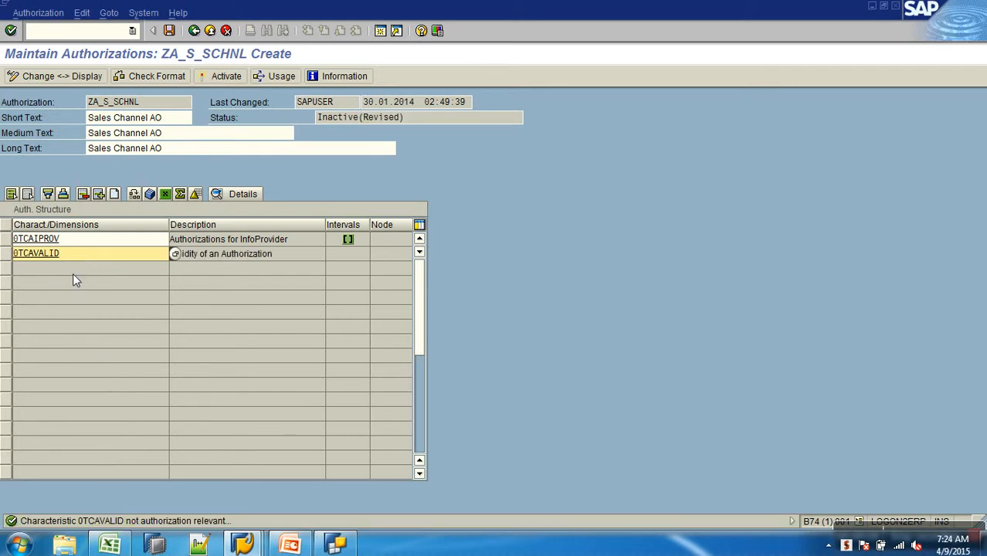
Copy the name 0TCAVALID, switch to the InfoObject maintenance session and open that characteristic for maintenance, accepting the log message.
double_click(50, 255)
left_click(14, 253)
key("alt+Tab")
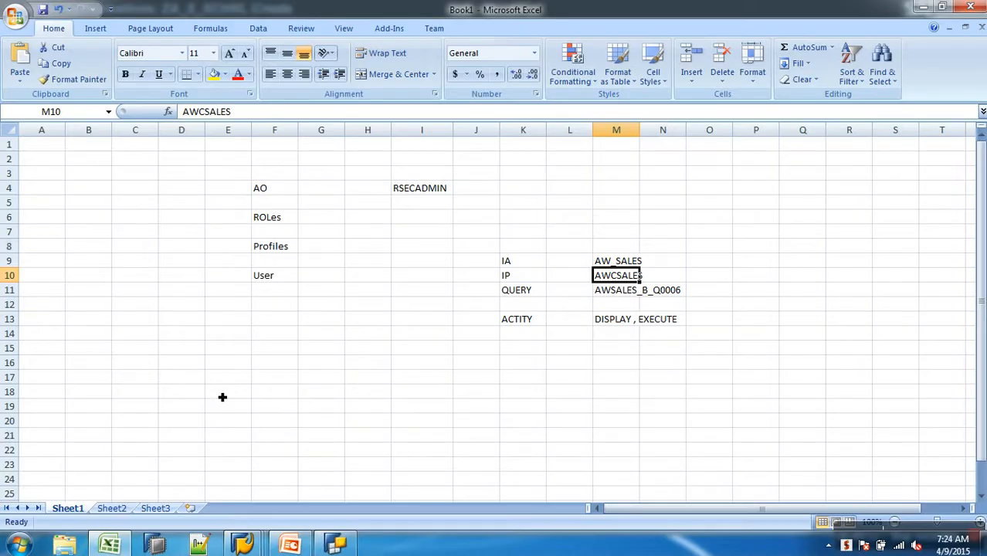
mouse_move(377, 534)
left_click(569, 467)
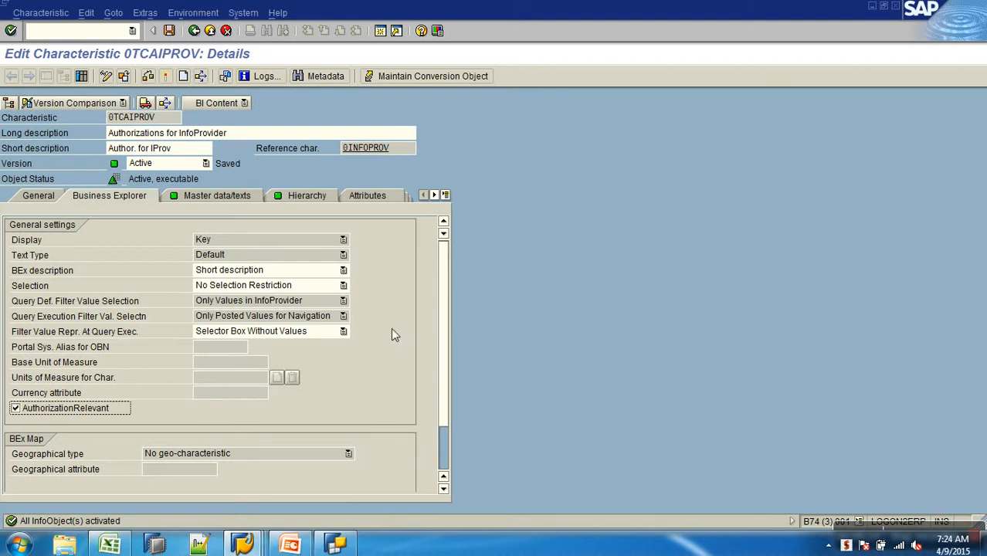
left_click(197, 30)
left_click_drag(148, 254, 39, 273)
key("ctrl+v")
left_click(168, 394)
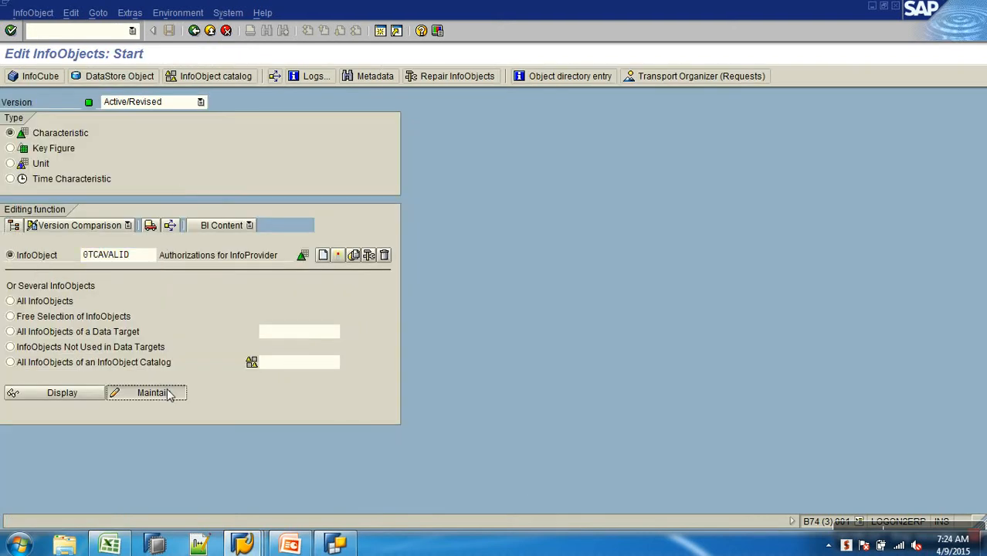
left_click(35, 268)
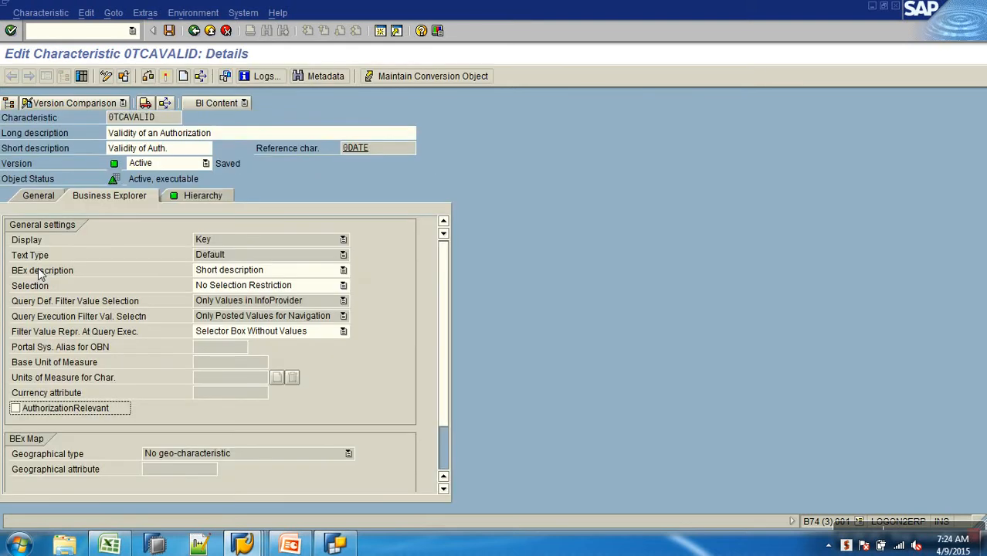
Mark 0TCAVALID as authorization relevant, activate it and return to the ZA_S_SCHNL session.
left_click(75, 414)
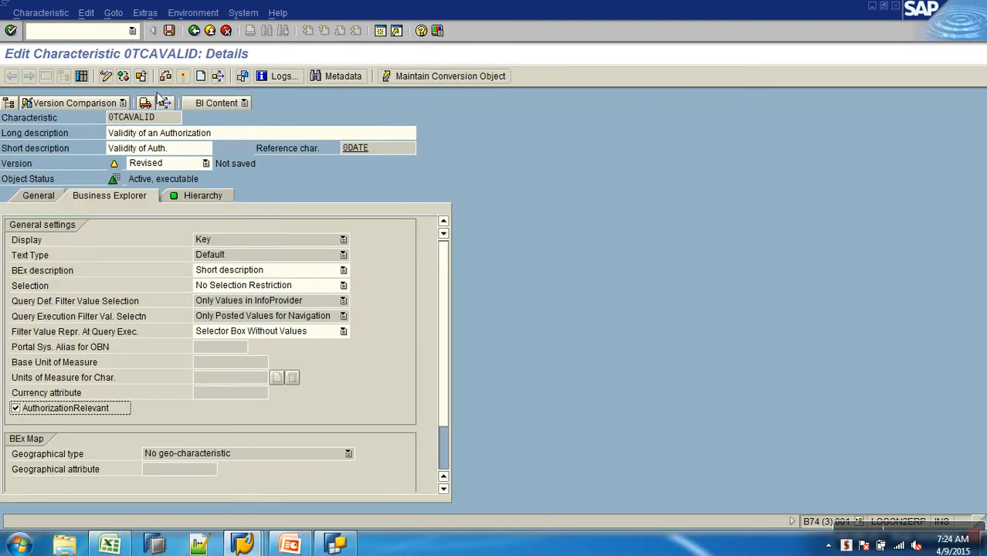
left_click(183, 77)
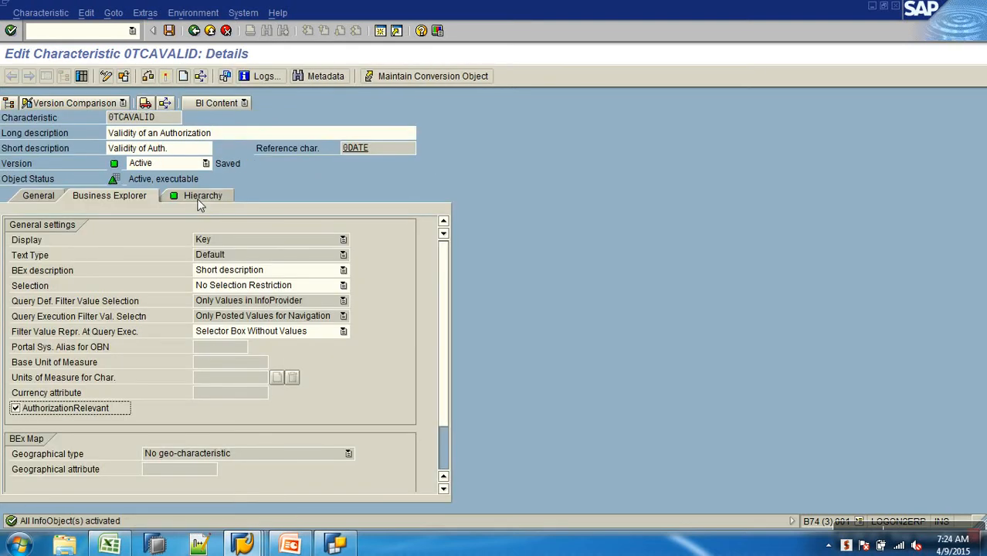
key("alt+Tab")
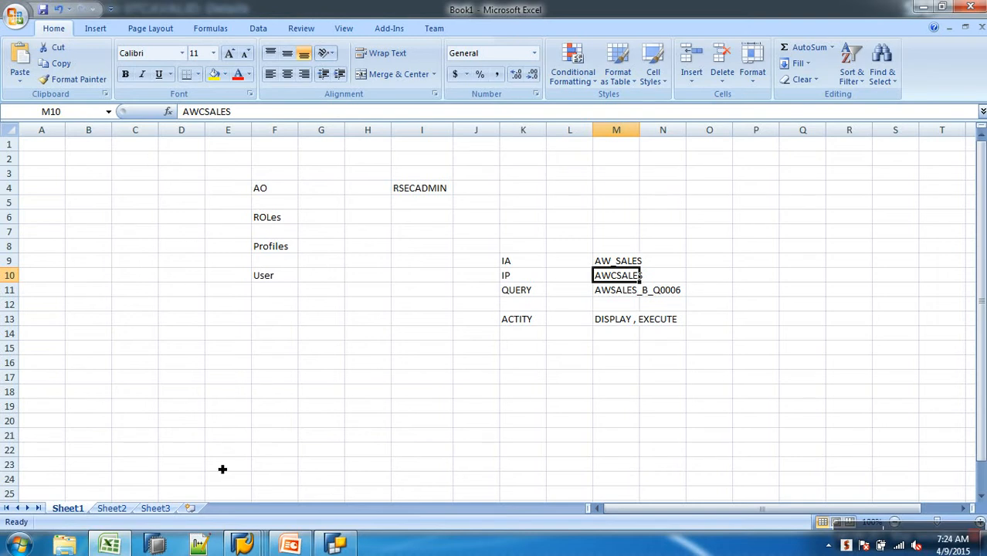
mouse_move(241, 544)
left_click(276, 476)
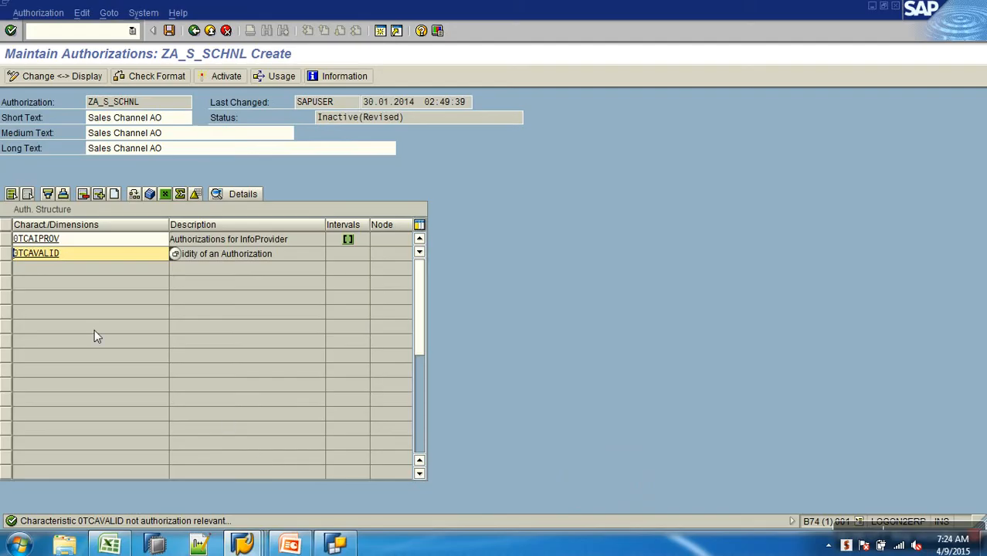
Open the 0TCAVALID details and add a value authorization row with sign I and operator BT.
left_click(45, 254)
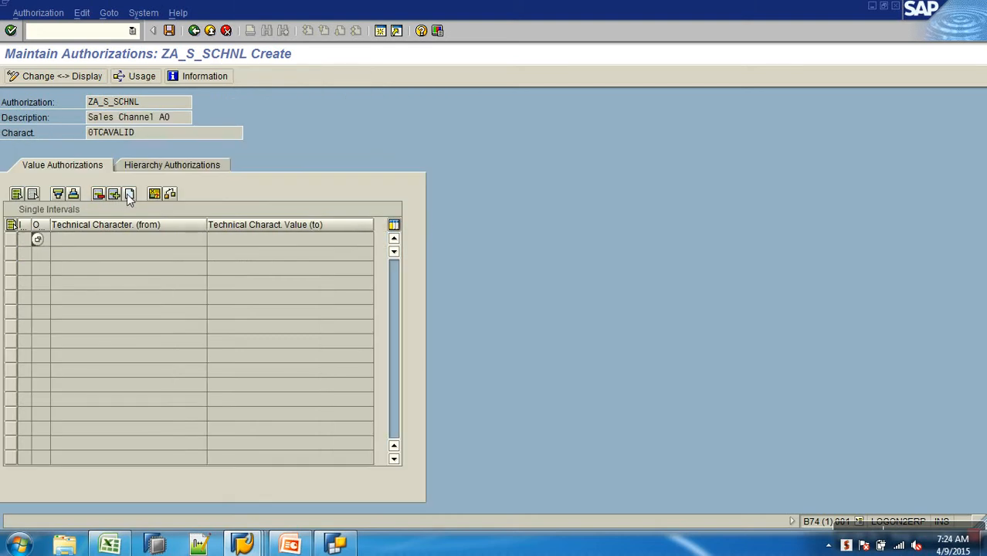
left_click(129, 193)
left_click(38, 240)
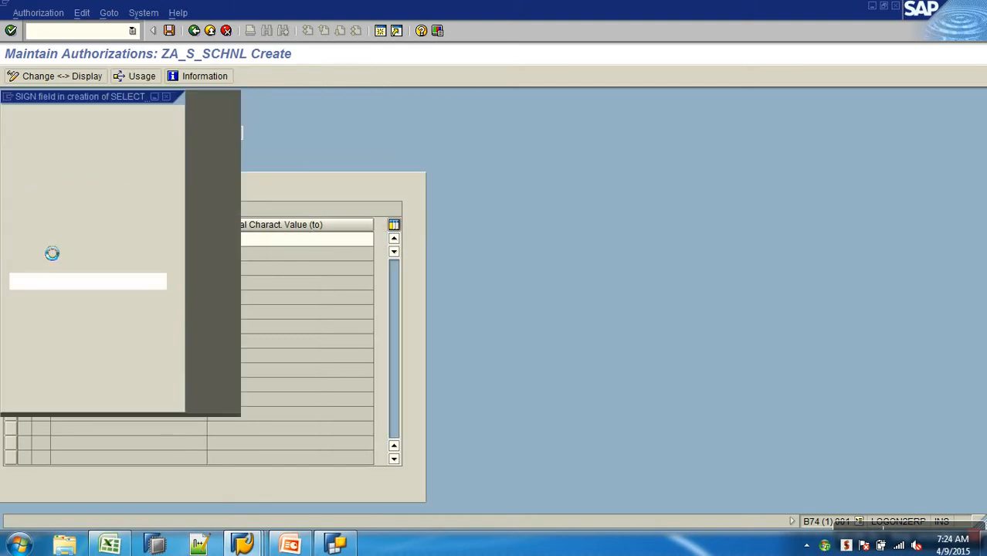
double_click(18, 150)
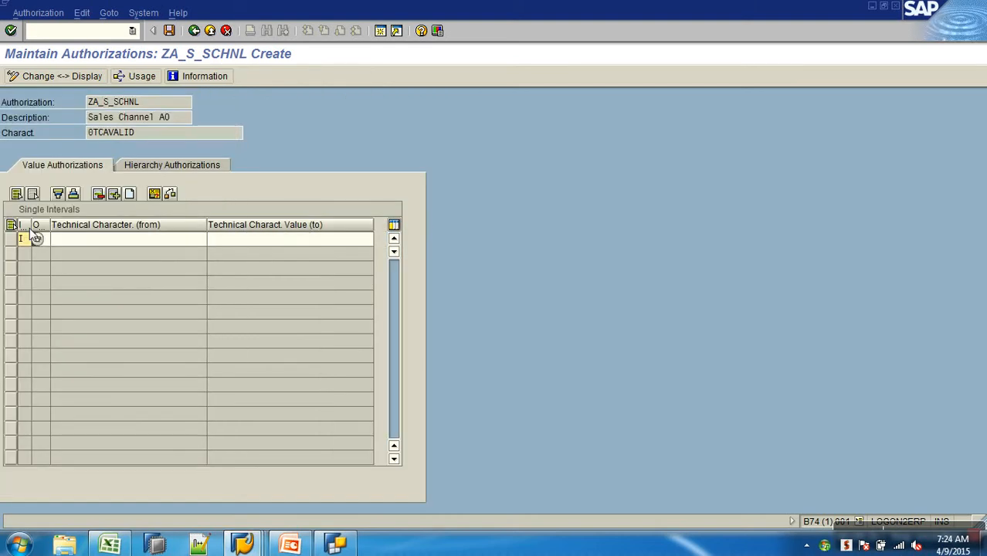
left_click(48, 241)
left_click(57, 240)
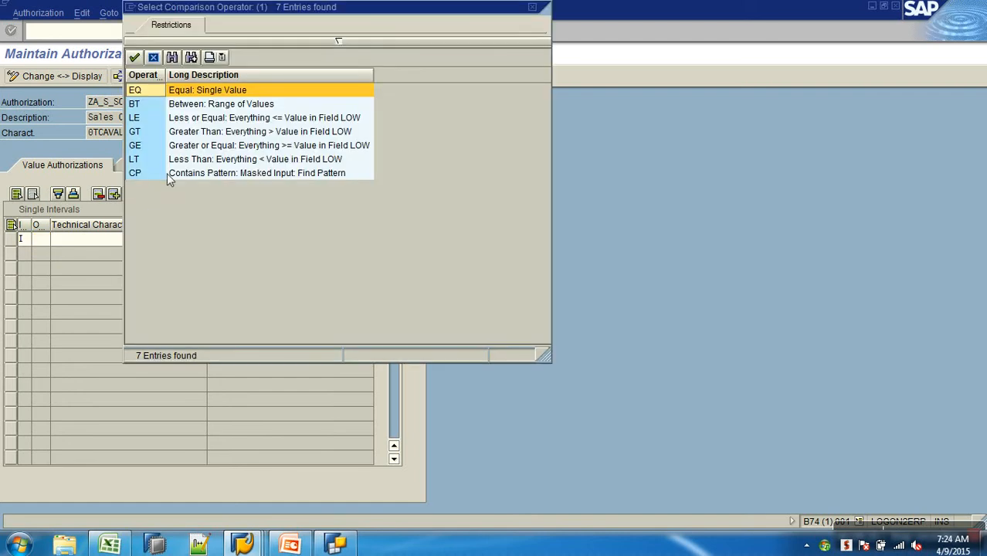
double_click(145, 104)
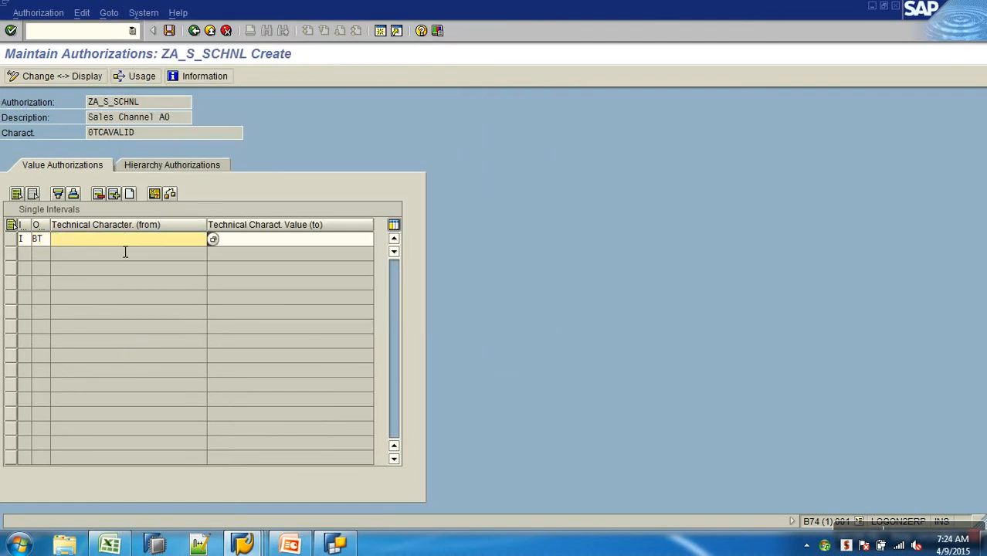
Set the validity interval from 24.12.2000 to 30.01.2020, save the authorization and go back to its structure.
left_click(214, 240)
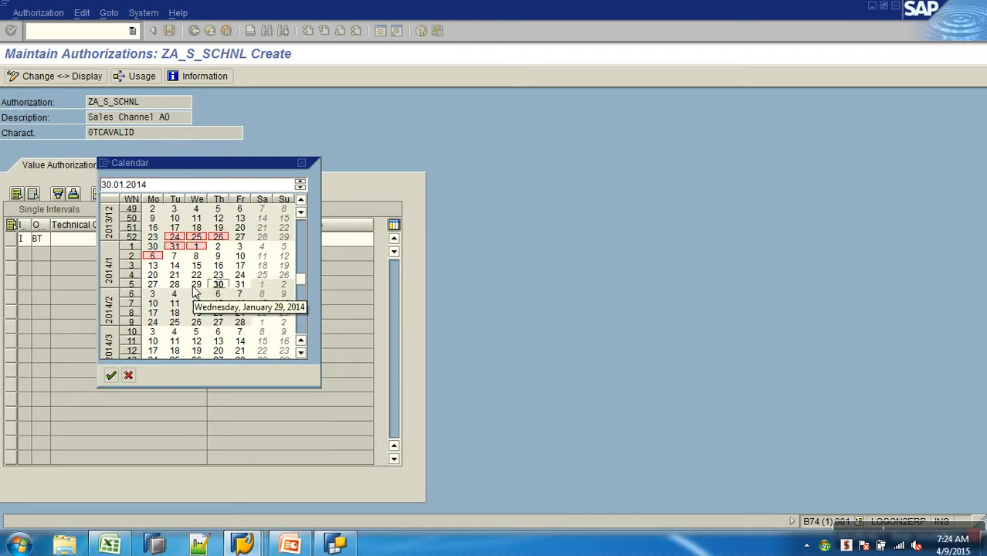
double_click(175, 237)
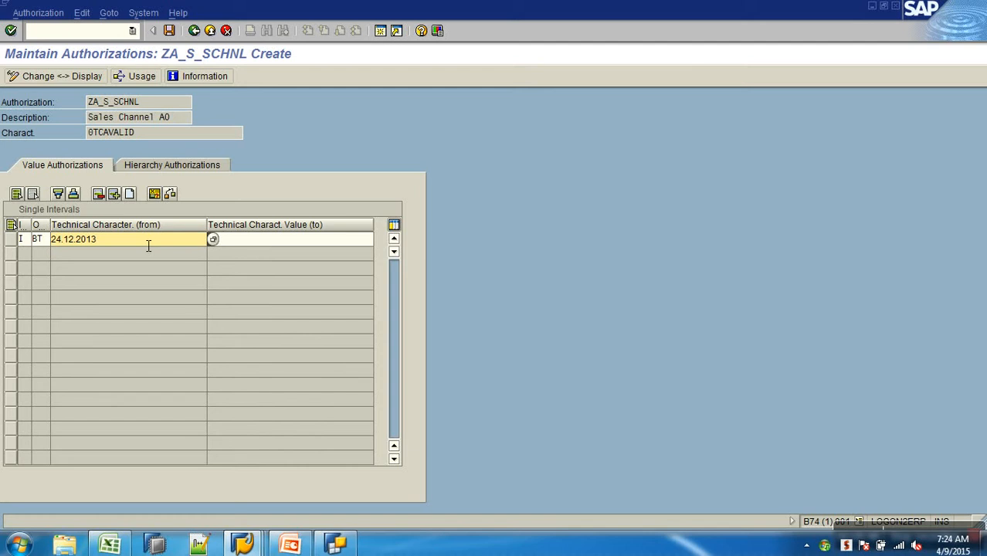
type("00")
key("Tab")
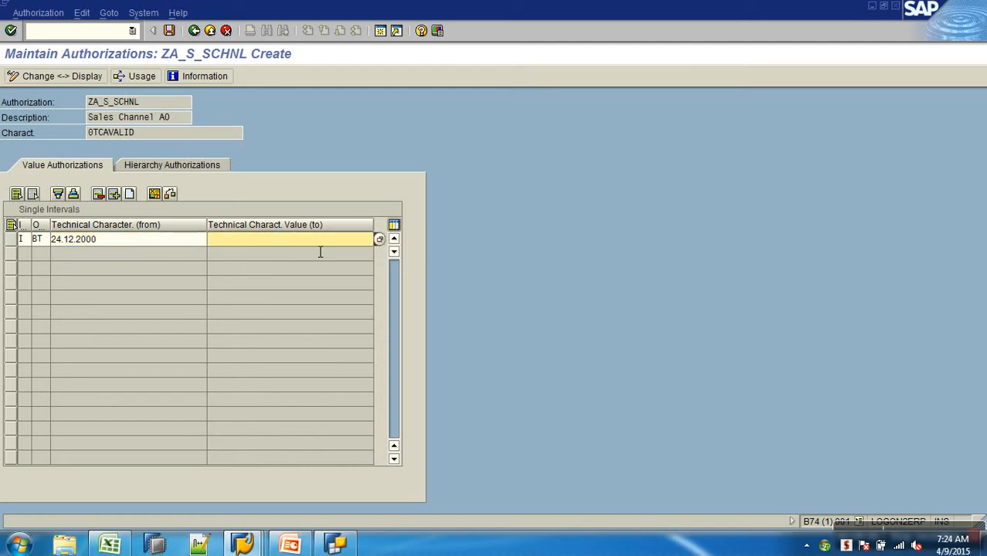
left_click(380, 241)
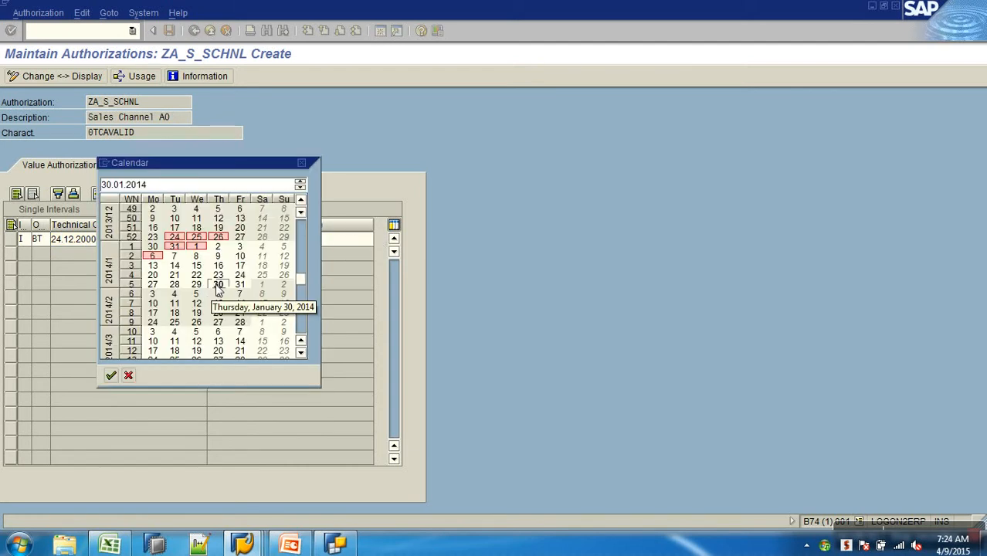
double_click(217, 289)
left_click(282, 245)
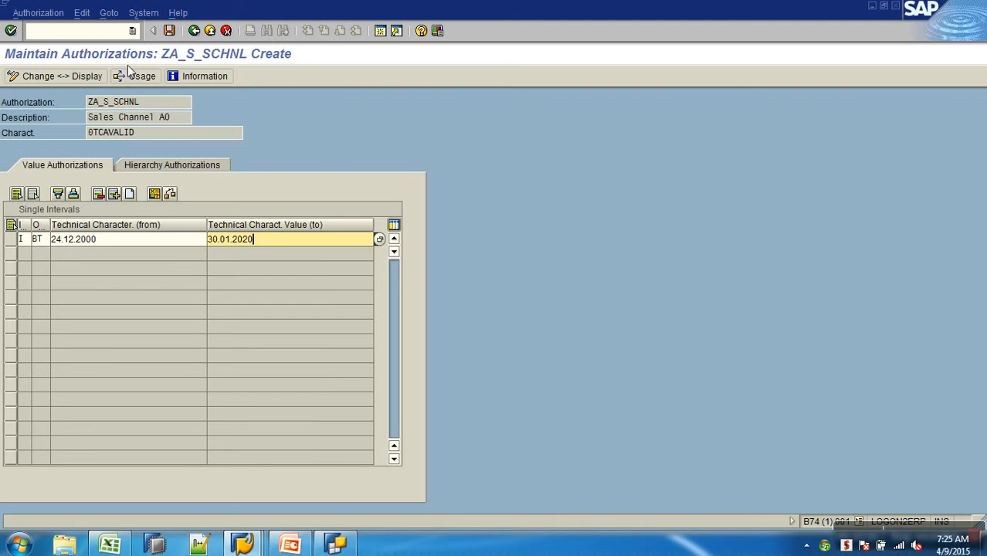
left_click(169, 31)
left_click(193, 30)
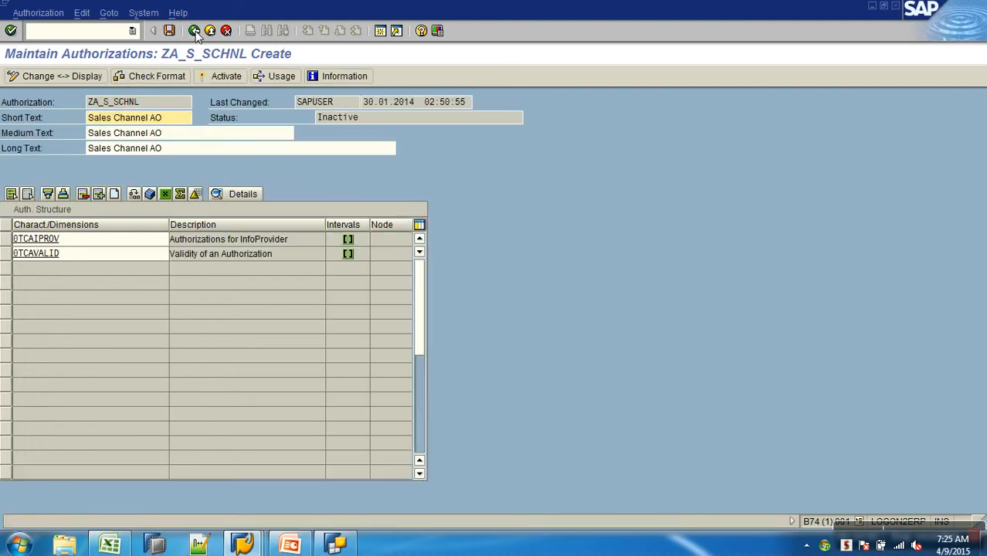
Add the characteristic 0TCAACTVT in a new row of the authorization structure.
left_click(115, 195)
left_click(90, 270)
left_click(90, 270)
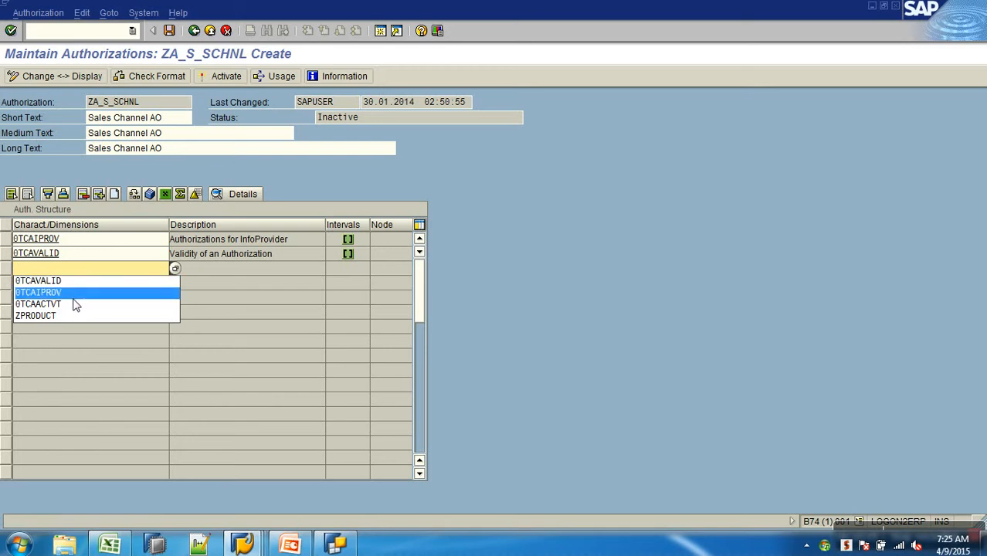
left_click(74, 305)
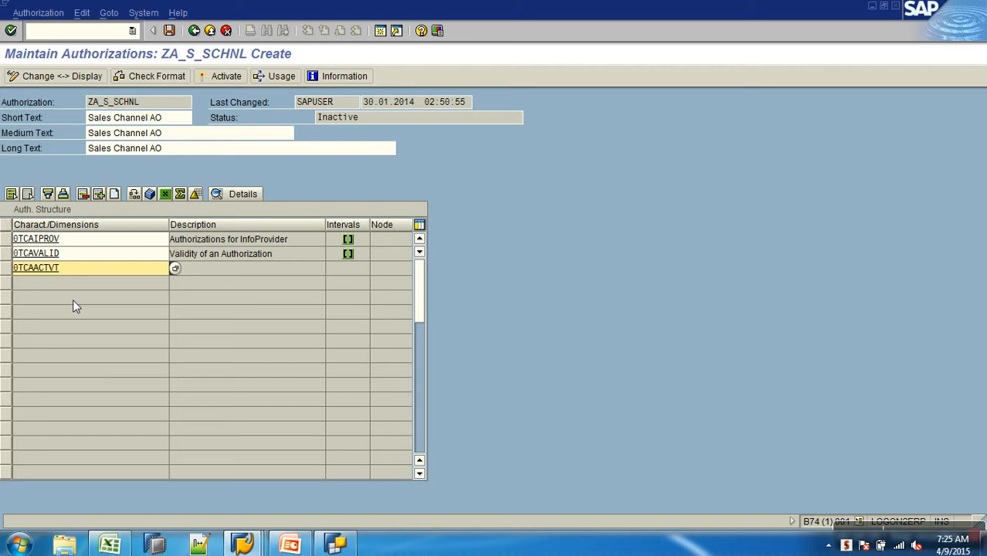
key("Return")
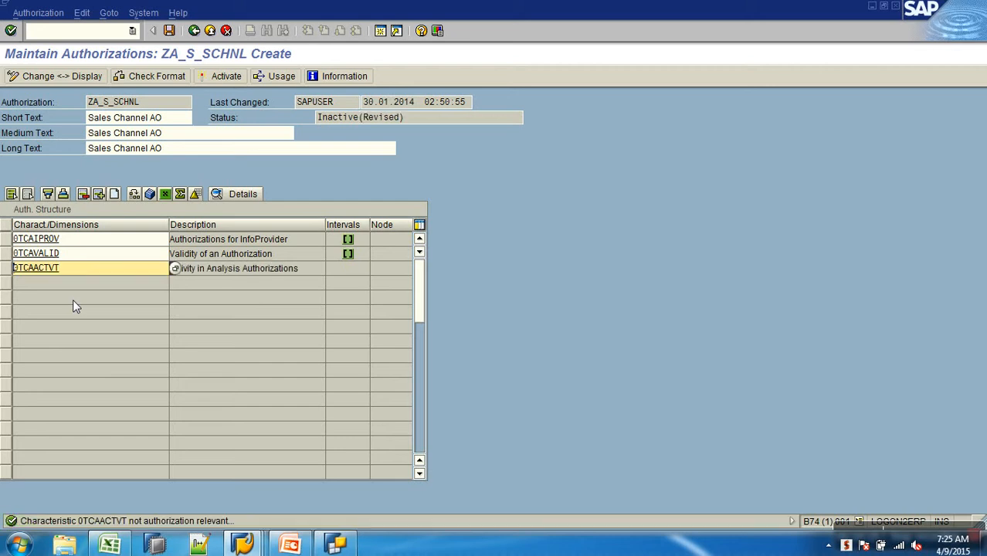
Copy the name 0TCAACTVT and open that characteristic for maintenance in the InfoObject session, accepting the log message.
double_click(75, 271)
key("ctrl+c")
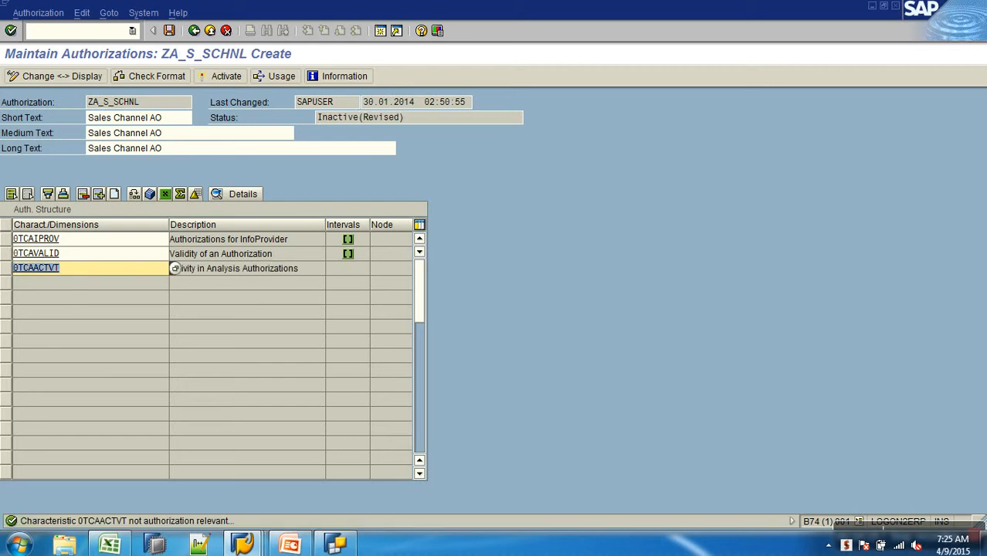
key("alt+Tab")
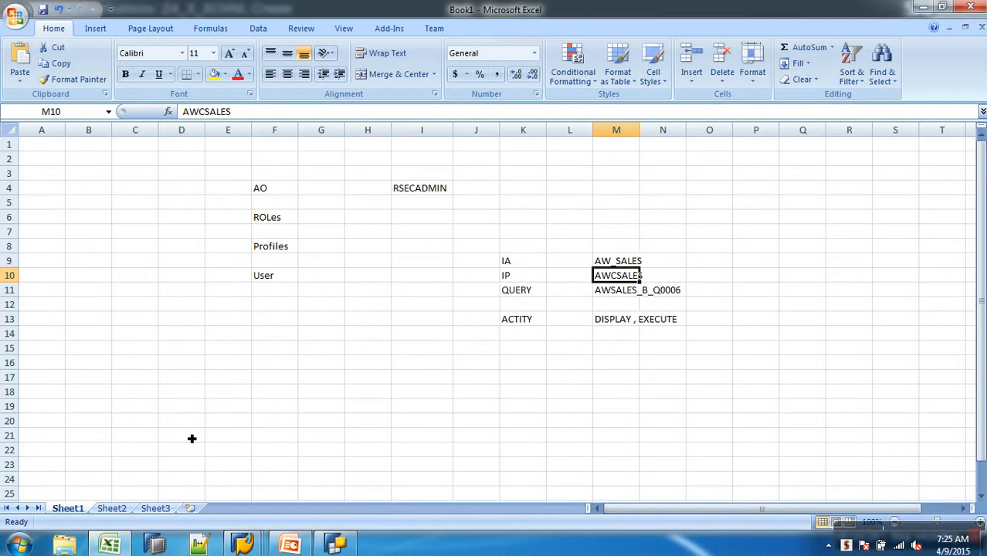
mouse_move(243, 544)
left_click(568, 479)
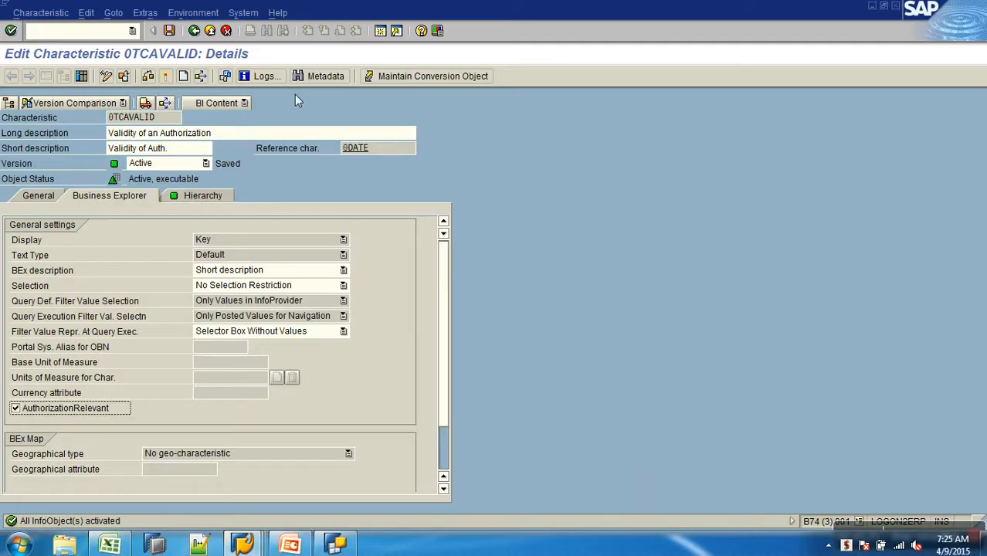
left_click(194, 30)
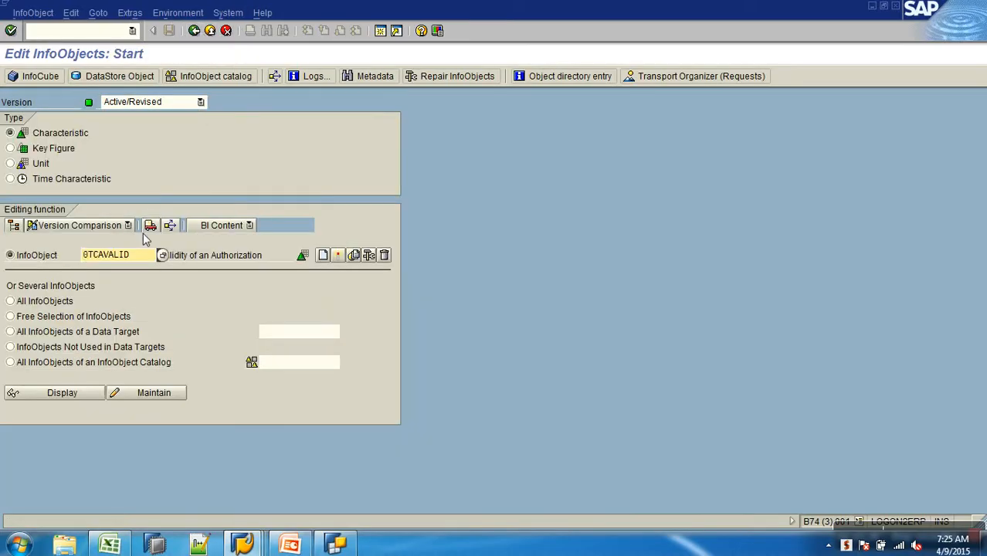
double_click(130, 254)
key("ctrl+v")
left_click(155, 393)
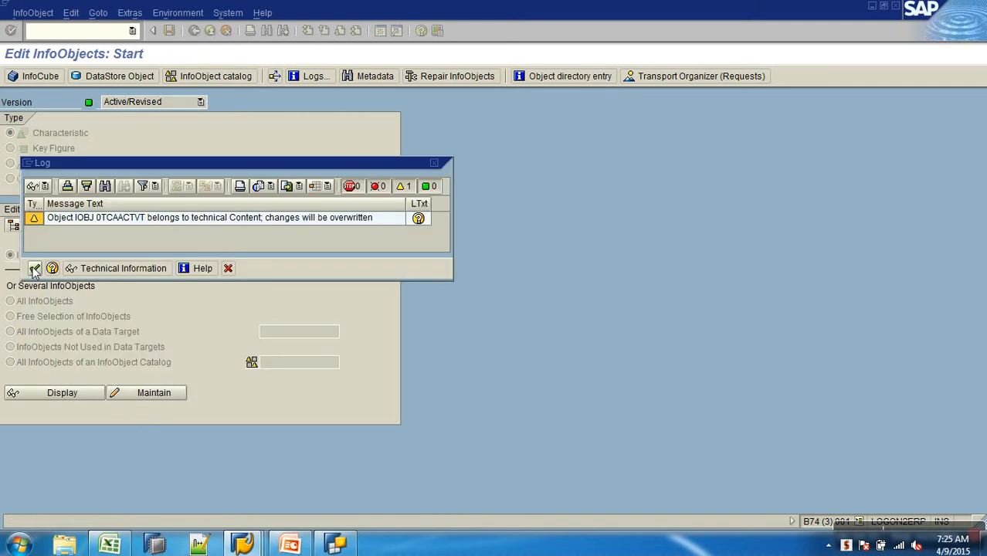
left_click(34, 268)
Mark 0TCAACTVT as authorization relevant, activate it and return to the ZA_S_SCHNL session.
left_click(72, 410)
left_click(164, 102)
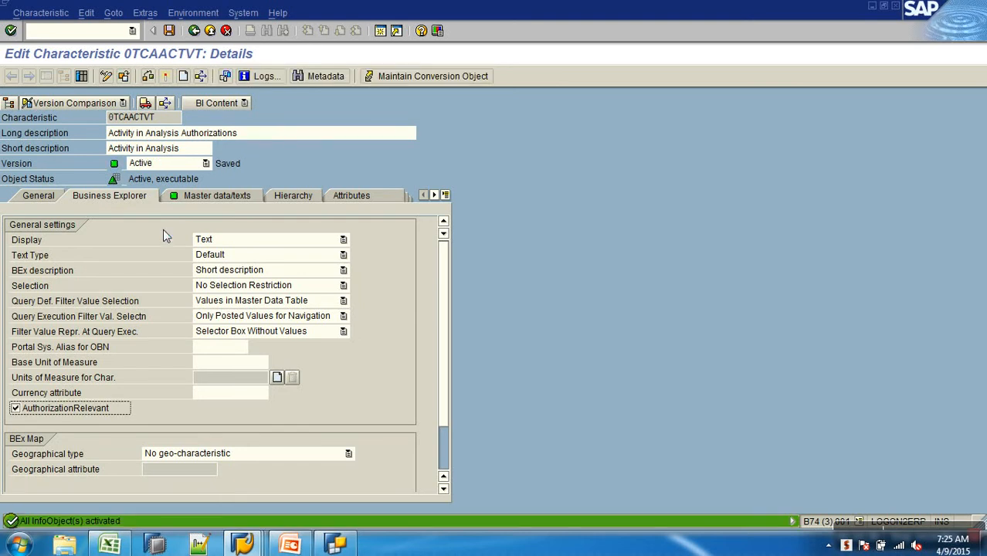
key("alt+Tab")
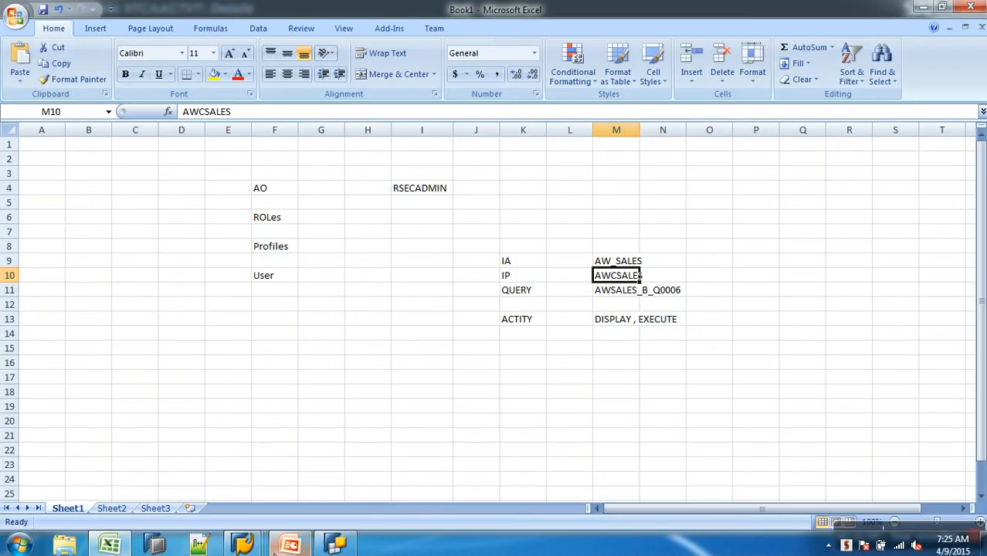
mouse_move(249, 544)
left_click(305, 471)
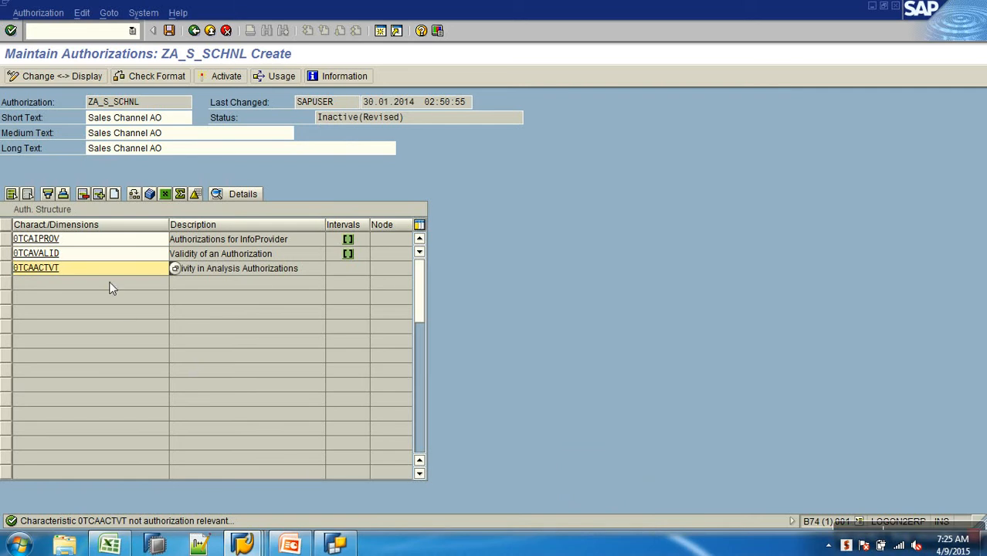
Open the values of 0TCAACTVT and add an EQ single-value entry with activity 03 (Display).
double_click(66, 272)
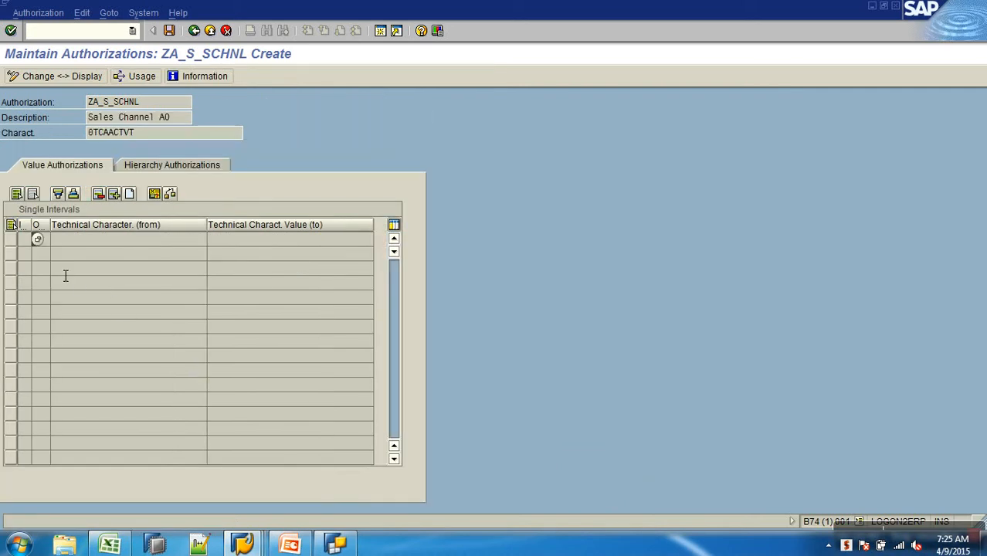
left_click(130, 195)
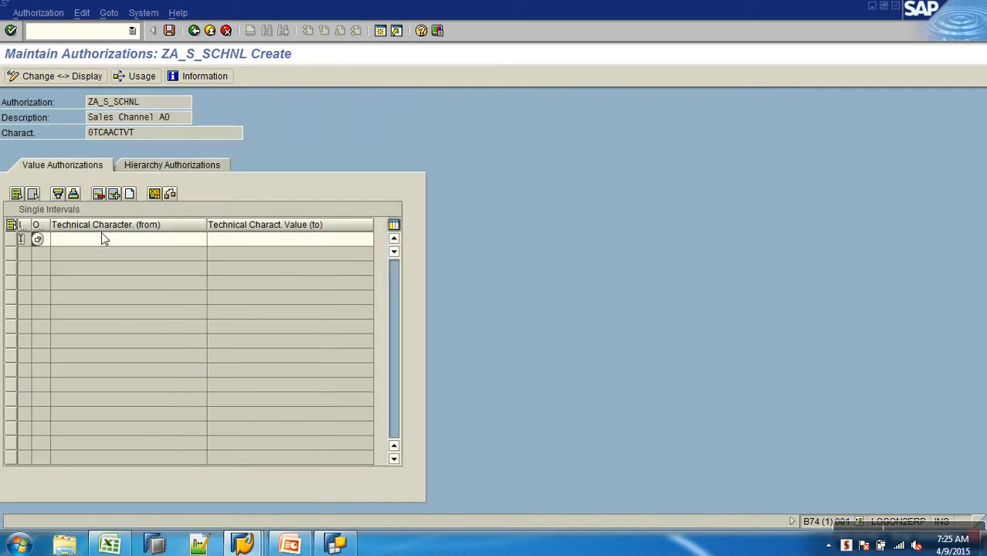
left_click(51, 244)
left_click(56, 239)
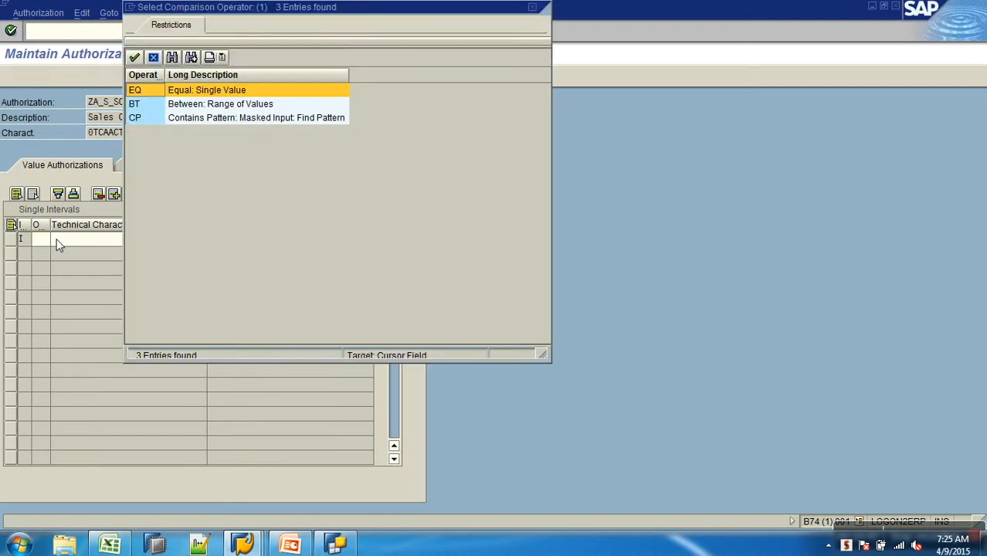
double_click(150, 92)
left_click(185, 239)
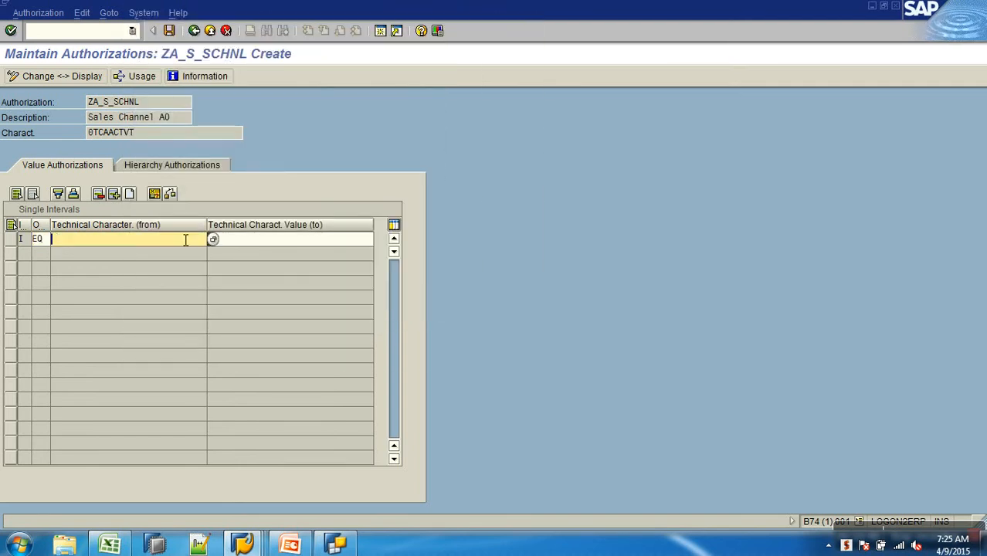
left_click(213, 239)
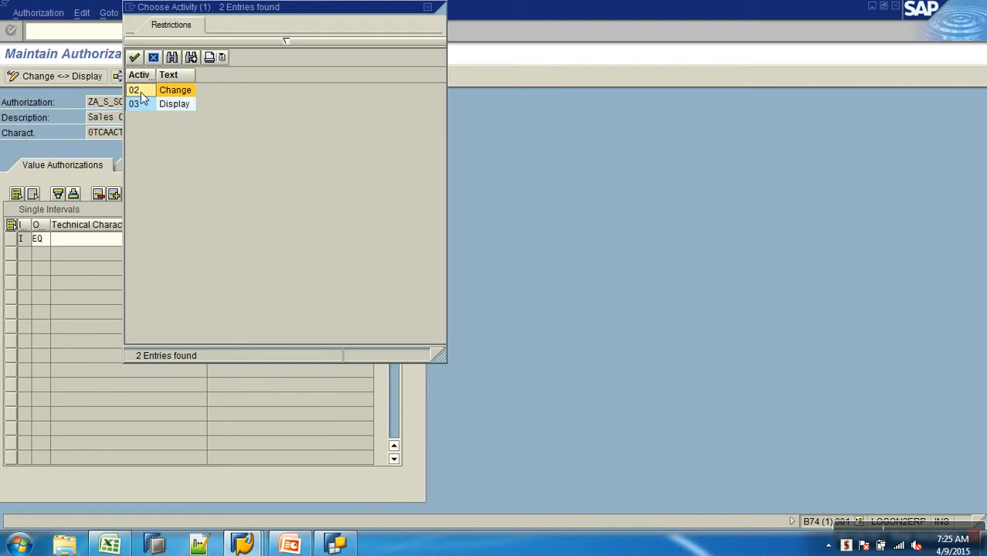
double_click(141, 105)
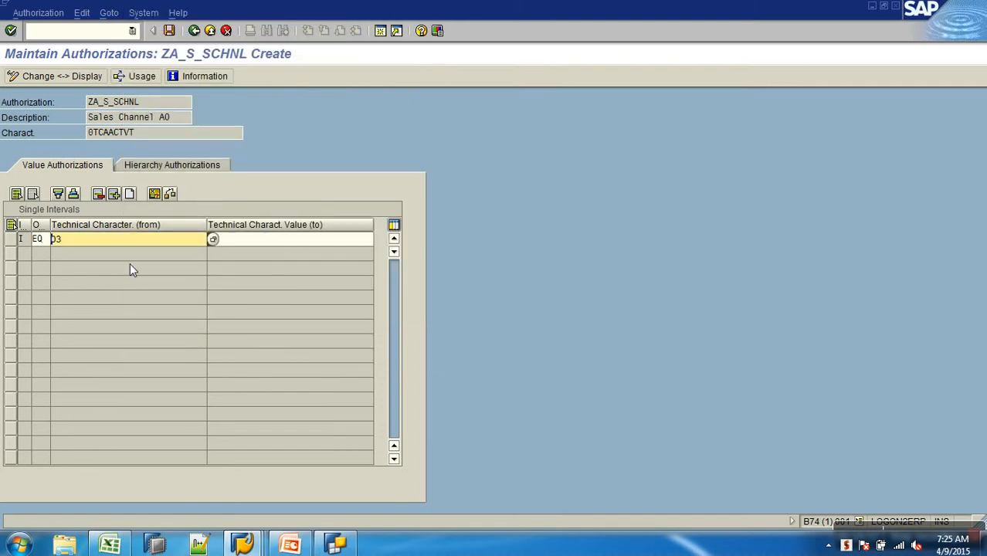
key("Return")
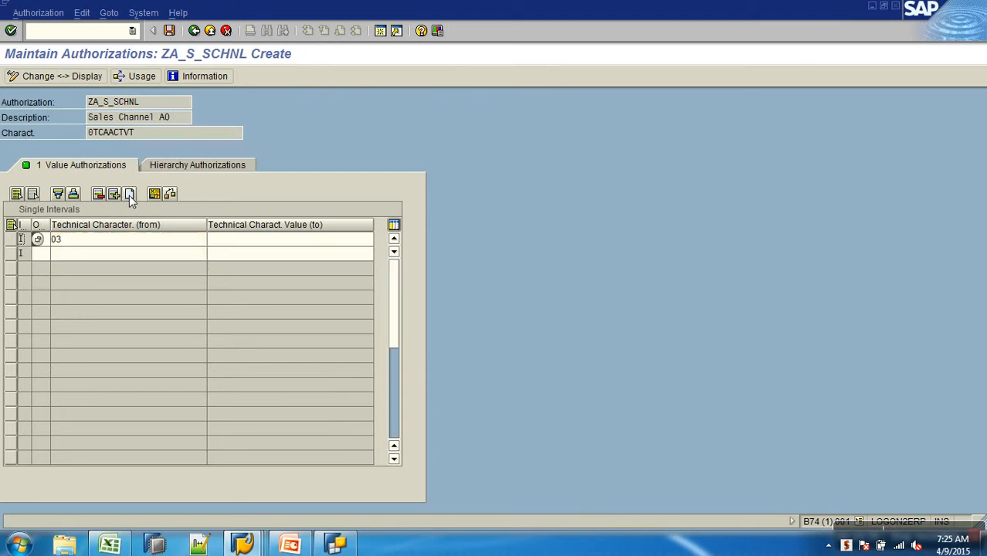
Fill the second value row of 0TCAACTVT with operator EQ and activity 16.
left_click(49, 253)
left_click(52, 252)
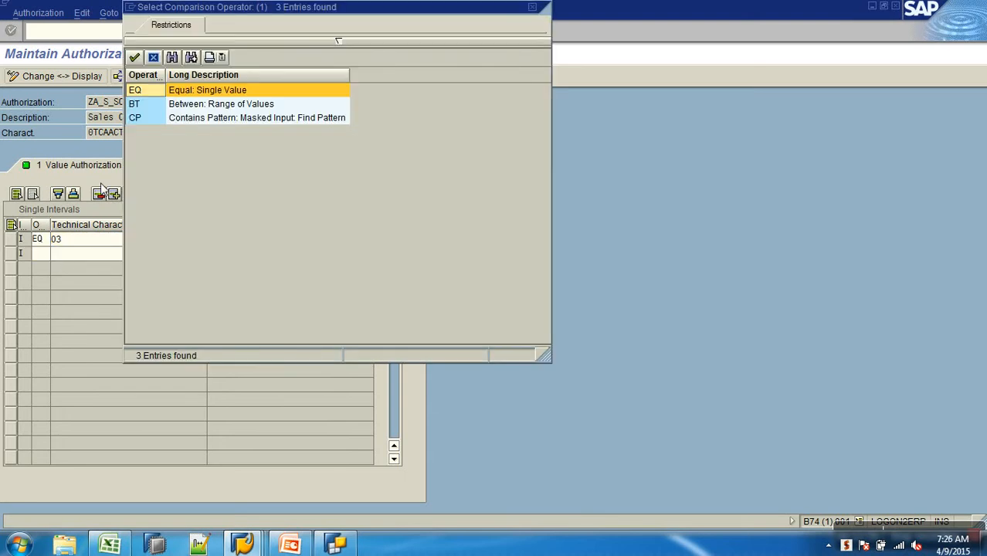
double_click(137, 89)
left_click(106, 256)
type("16")
key("Return")
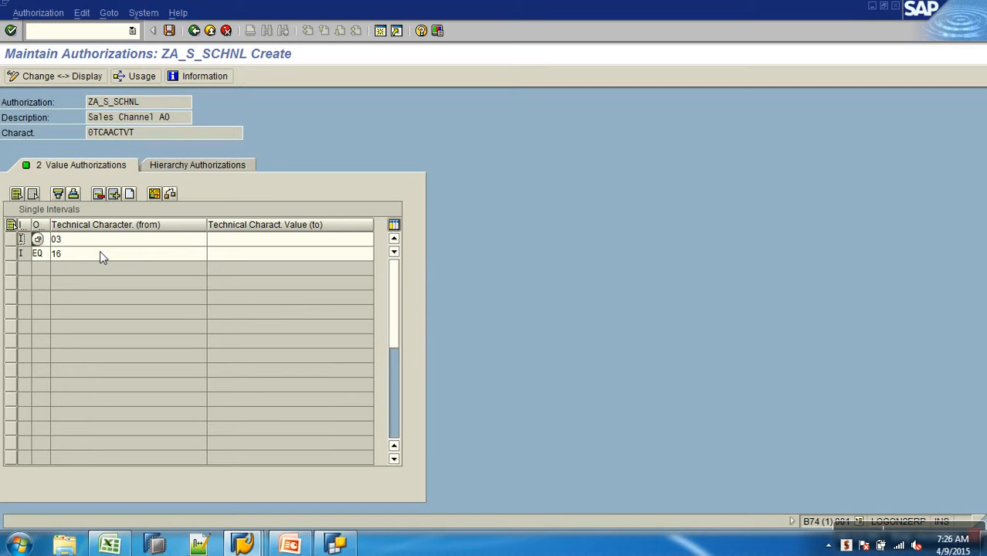
Save the activity values, return to the authorization structure and insert an empty row.
left_click(169, 30)
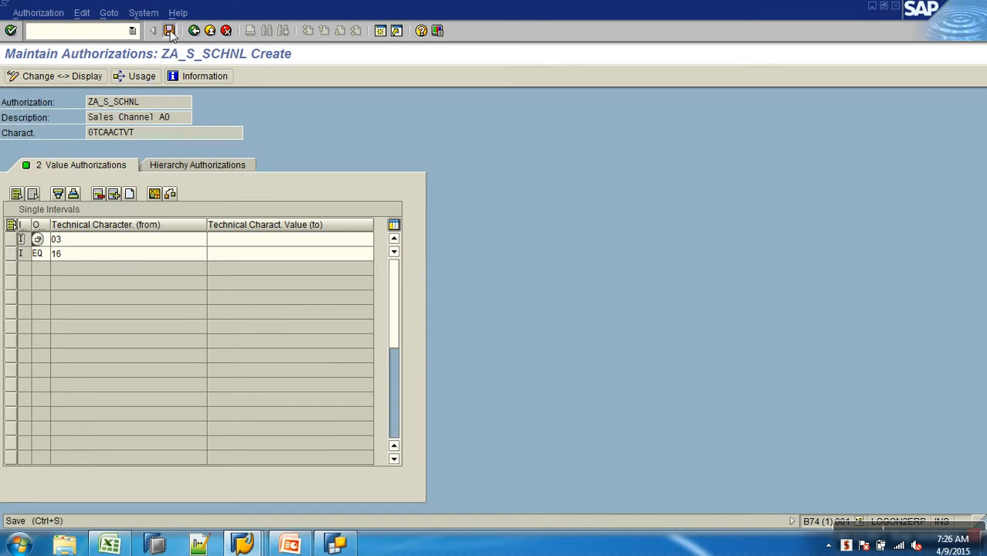
left_click(194, 31)
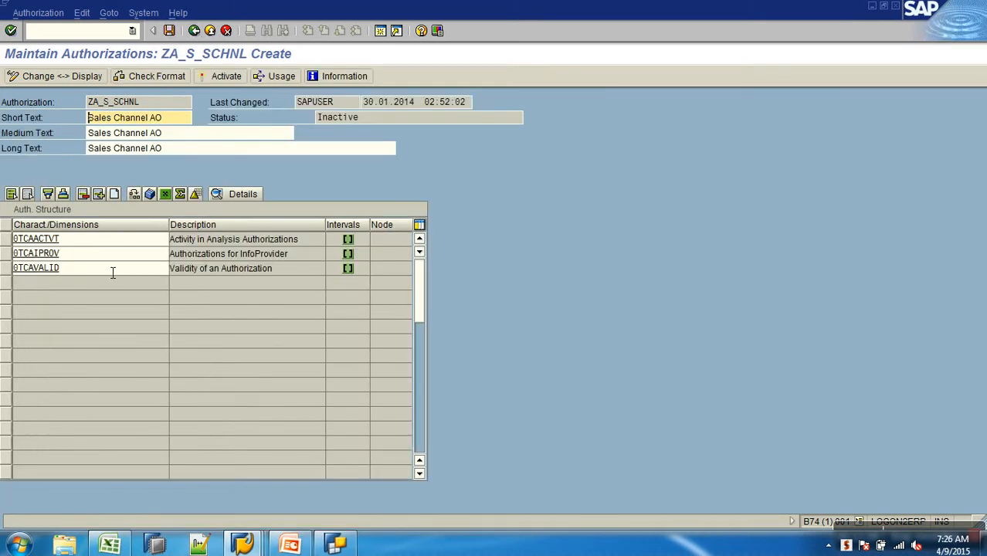
left_click(115, 194)
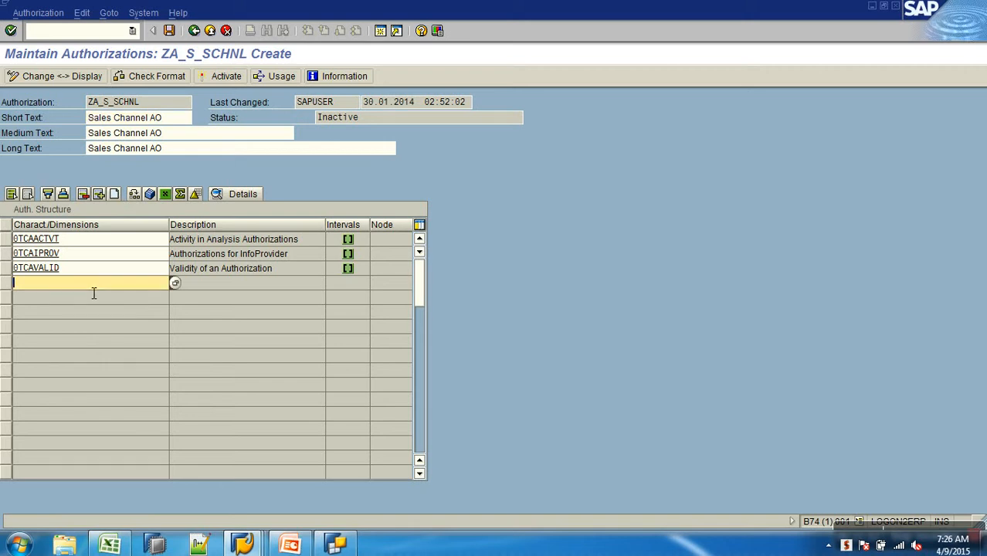
type("0TCAACTVT")
key("BackSpace")
key("BackSpace")
key("BackSpace")
key("BackSpace")
key("BackSpace")
key("BackSpace")
key("BackSpace")
key("BackSpace")
key("BackSpace")
key("Down")
key("Down")
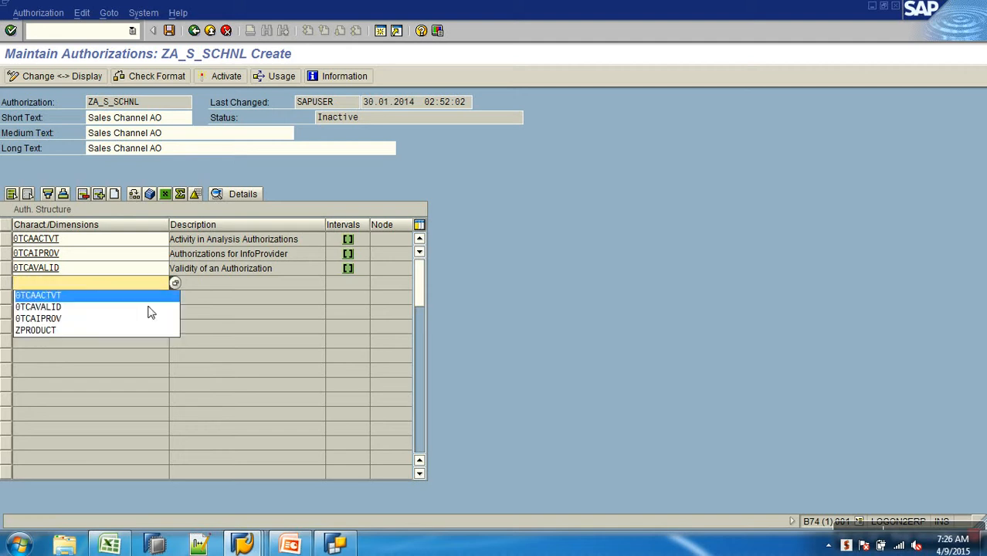
Copy the SalesChannelCode technical name ZSLSCHLD from BEx Query Designer into the empty row of the authorization structure.
left_click(337, 544)
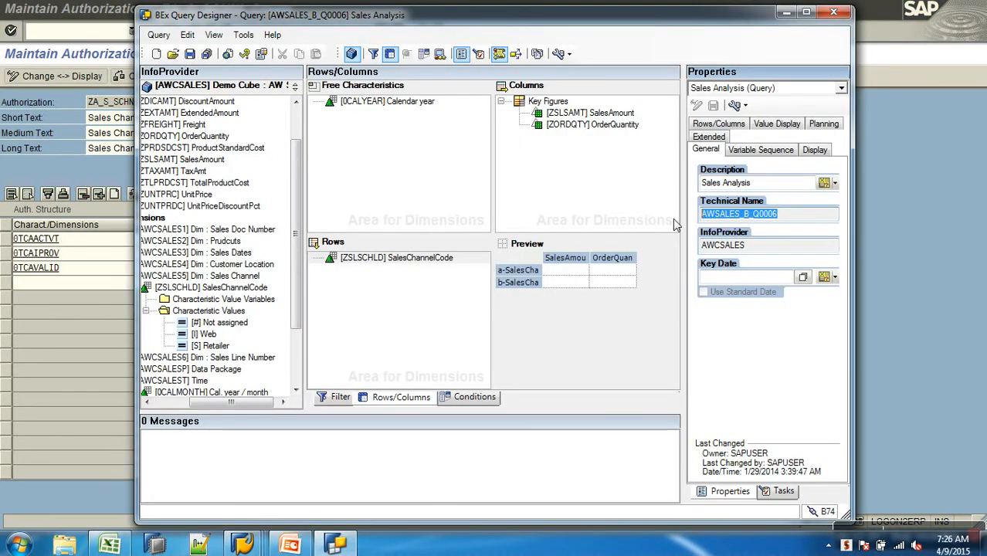
left_click(424, 262)
left_click_drag(765, 223, 604, 220)
key("ctrl+c")
left_click(119, 285)
key("ctrl+v")
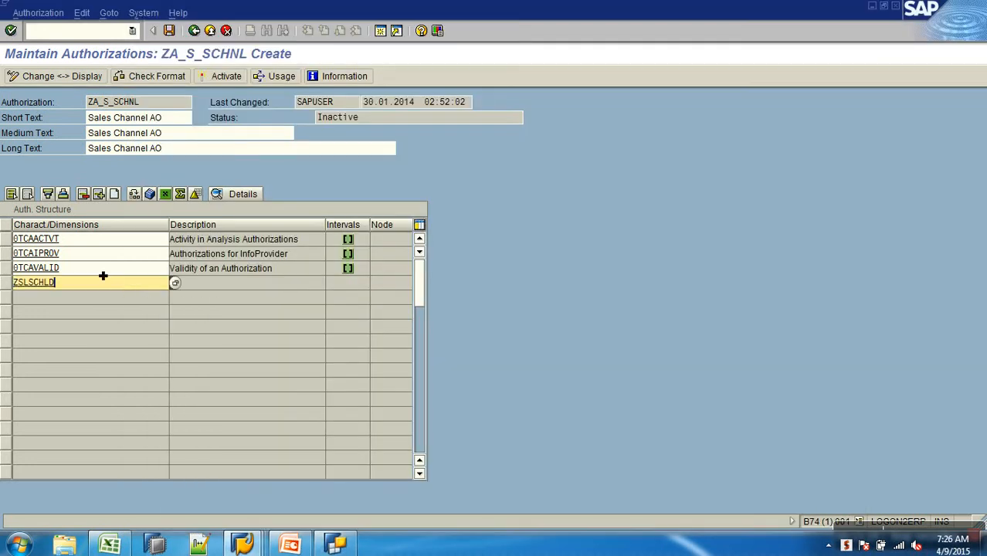
key("Return")
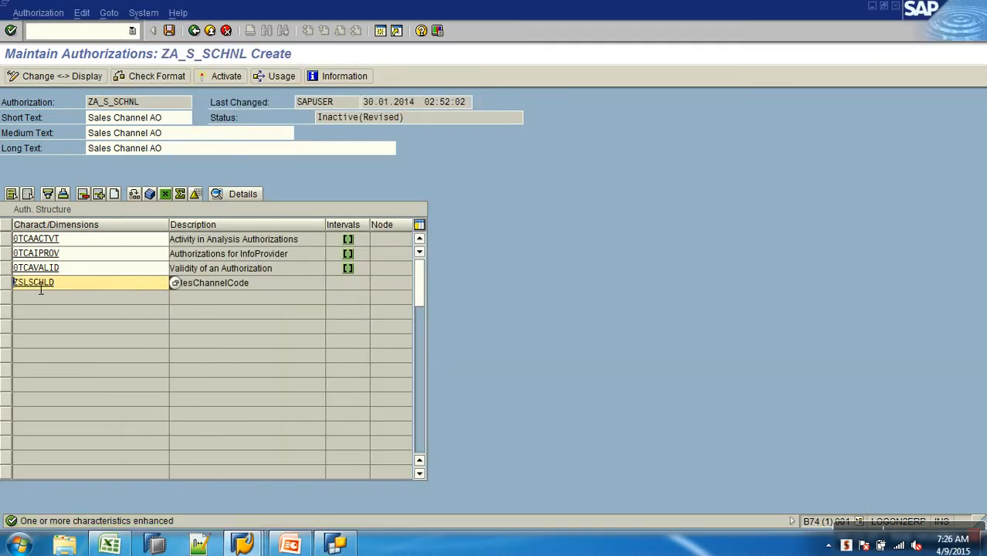
Open the value authorizations of ZSLSCHLD and set operator EQ for a single-value row.
left_click(40, 283)
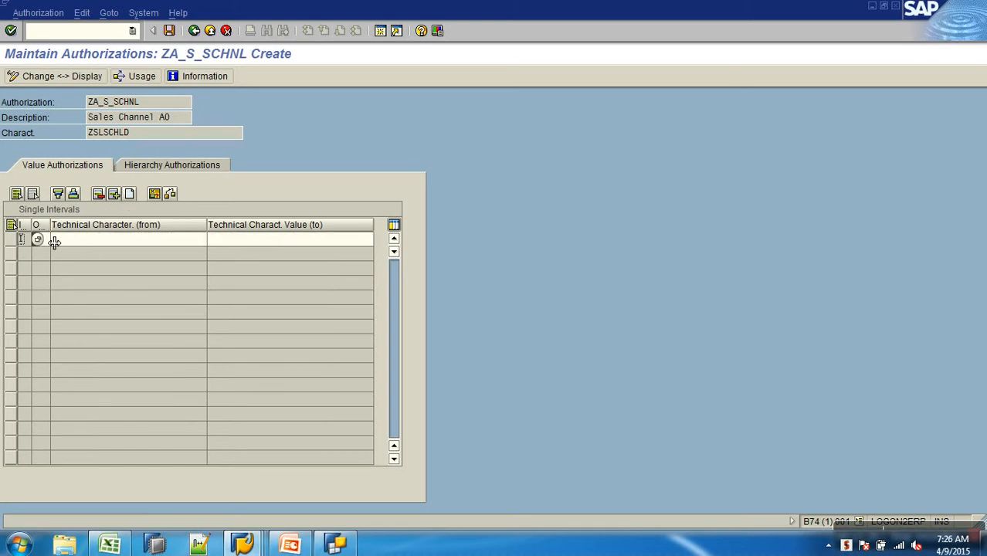
key("Tab")
left_click(56, 240)
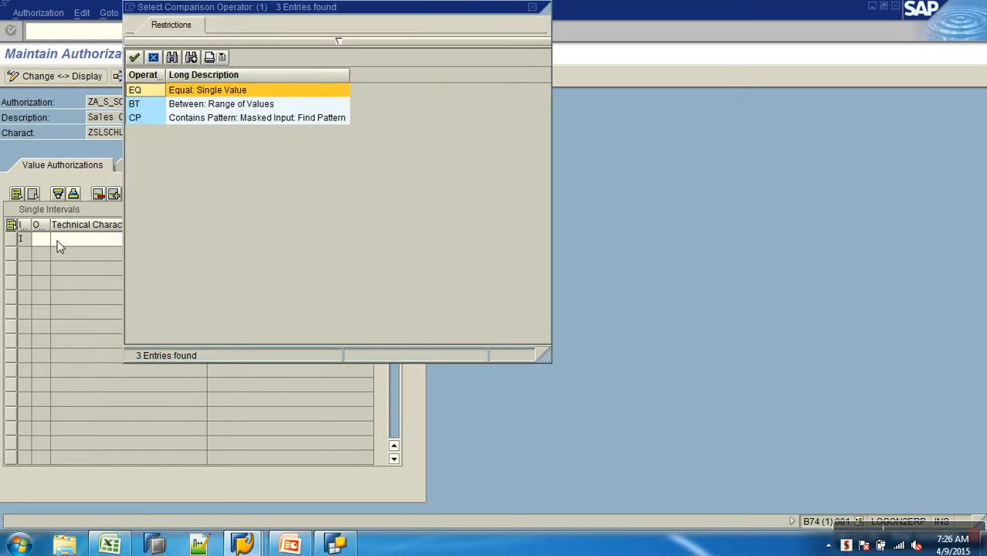
double_click(147, 92)
left_click(145, 241)
Choose I (Individual) from the value help as the from-value for SalesChannelCode.
left_click(213, 239)
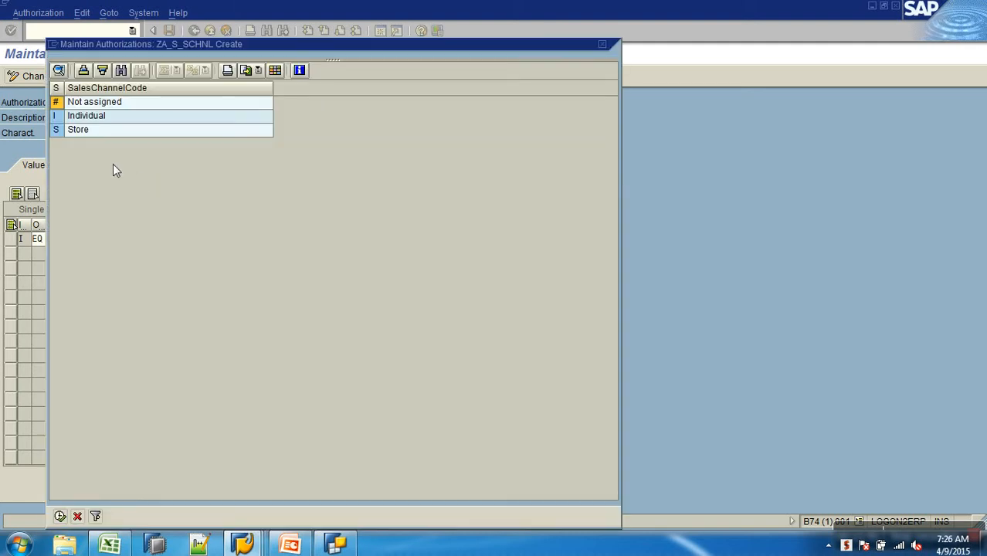
left_click(59, 117)
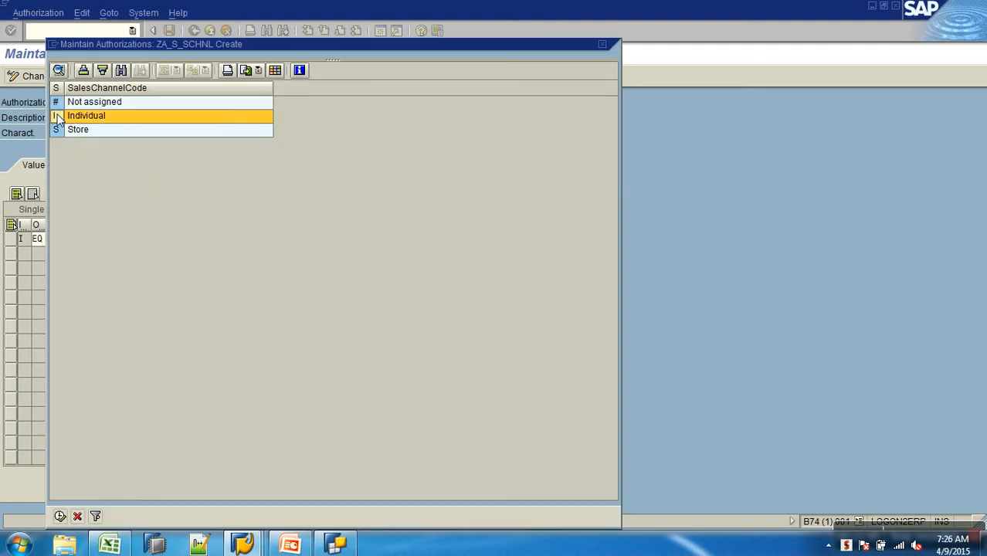
double_click(59, 119)
left_click_drag(89, 103, 176, 106)
Set the from-value of SalesChannelCode to S (Store) using the value help.
left_click(121, 240)
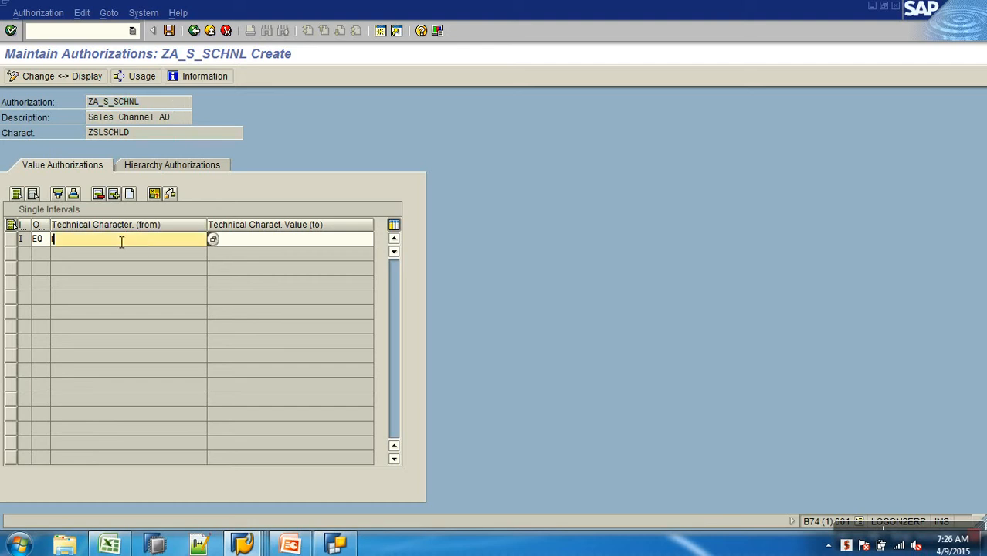
key("F4")
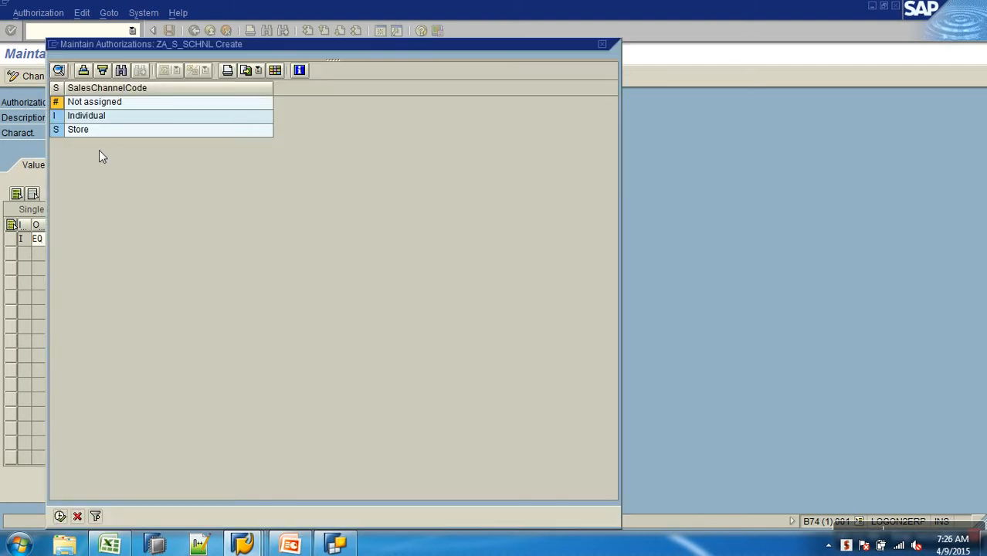
double_click(69, 129)
key("Return")
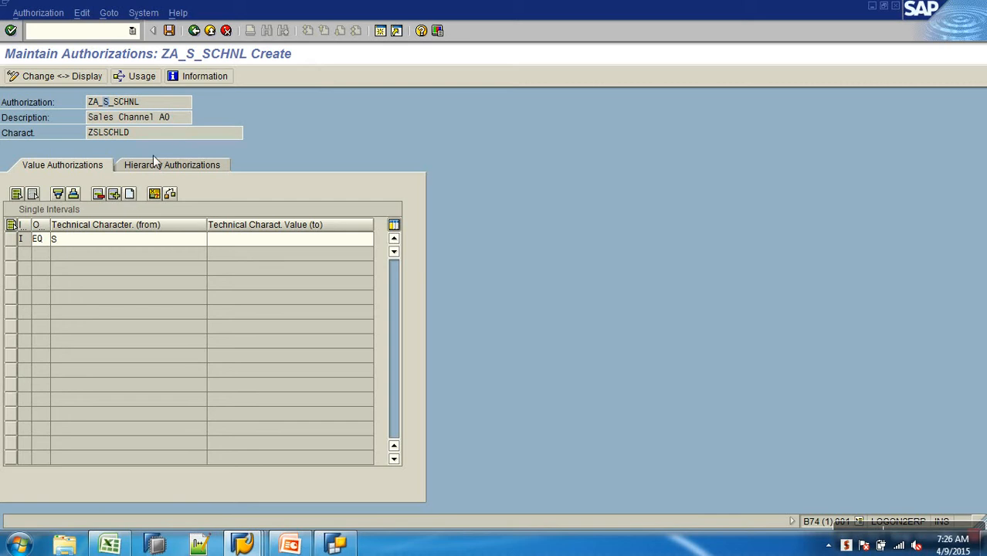
Save and activate the authorization ZA_S_SCHNL, and return to the initial authorization maintenance screen.
left_click(169, 30)
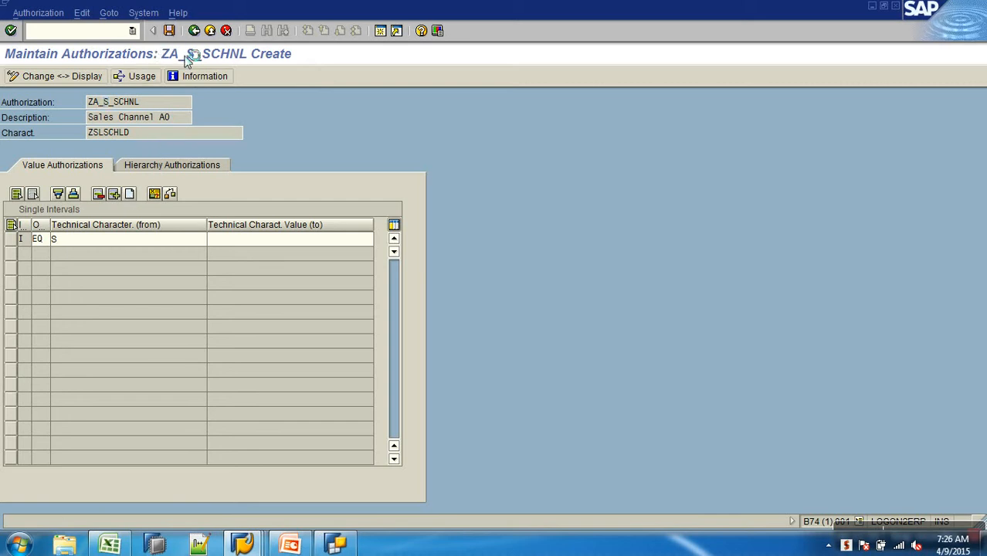
left_click(194, 31)
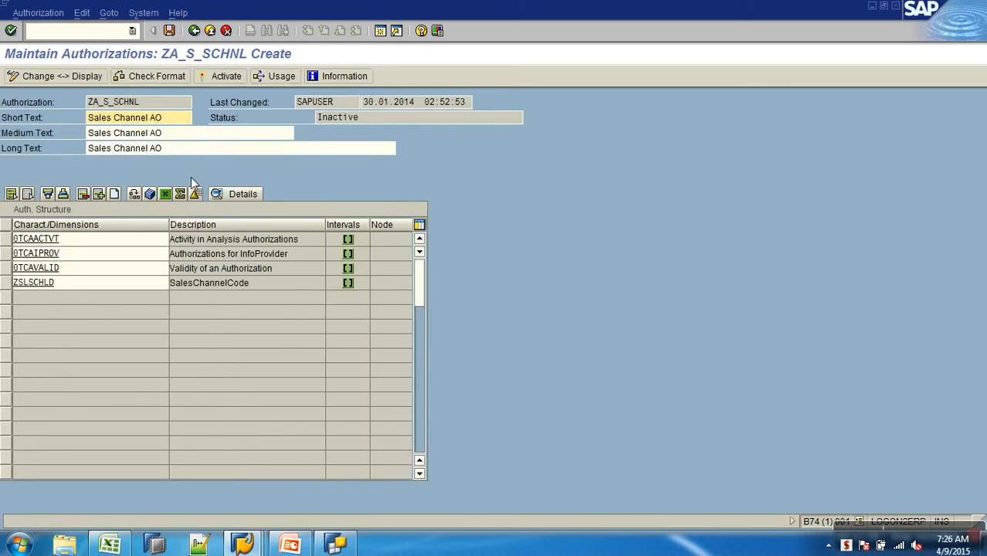
left_click(216, 75)
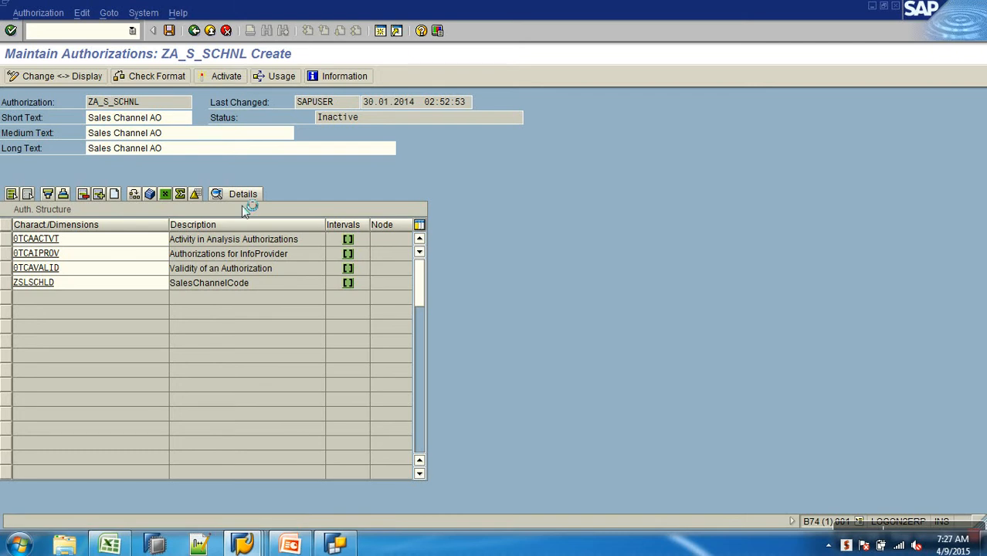
left_click(159, 105)
left_click(194, 31)
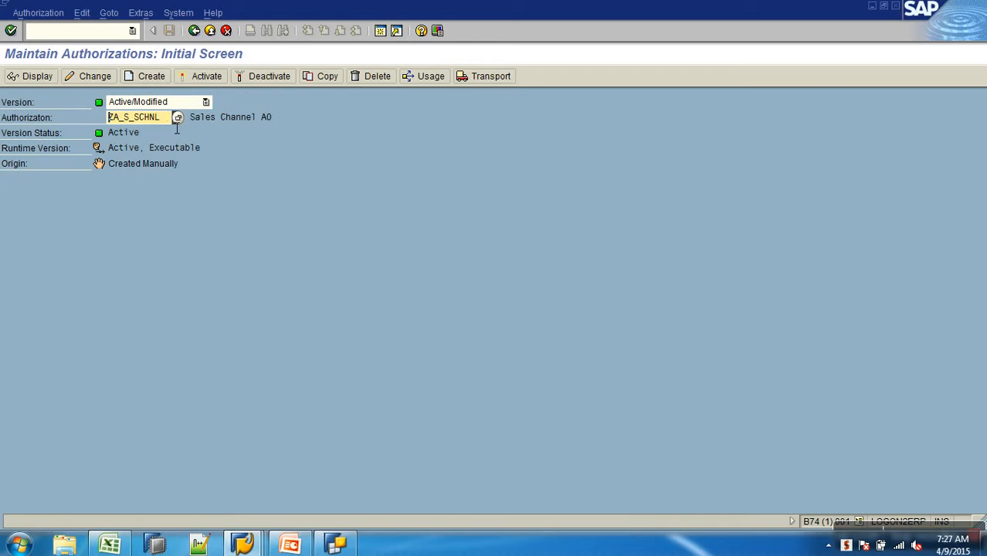
key("BackSpace")
type("i")
key("Return")
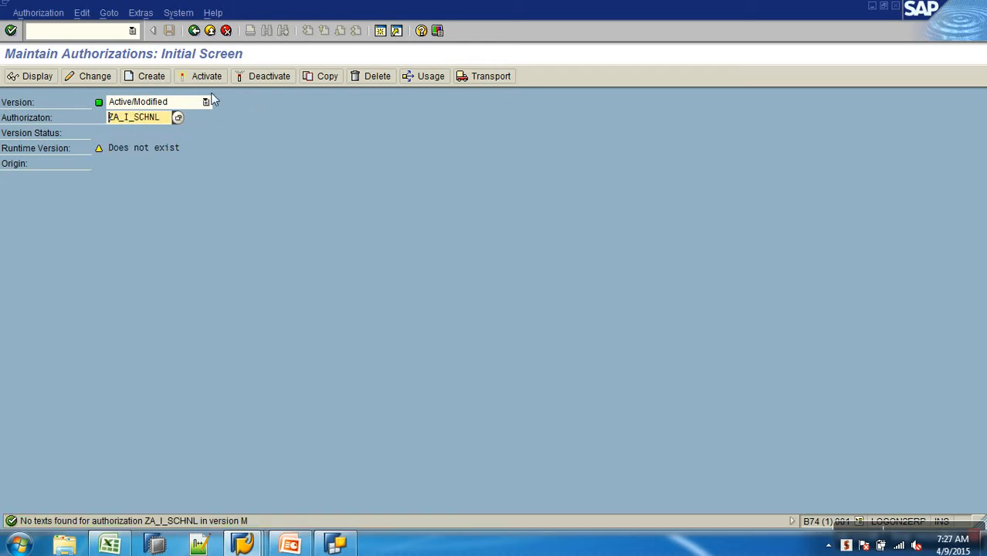
left_click(141, 77)
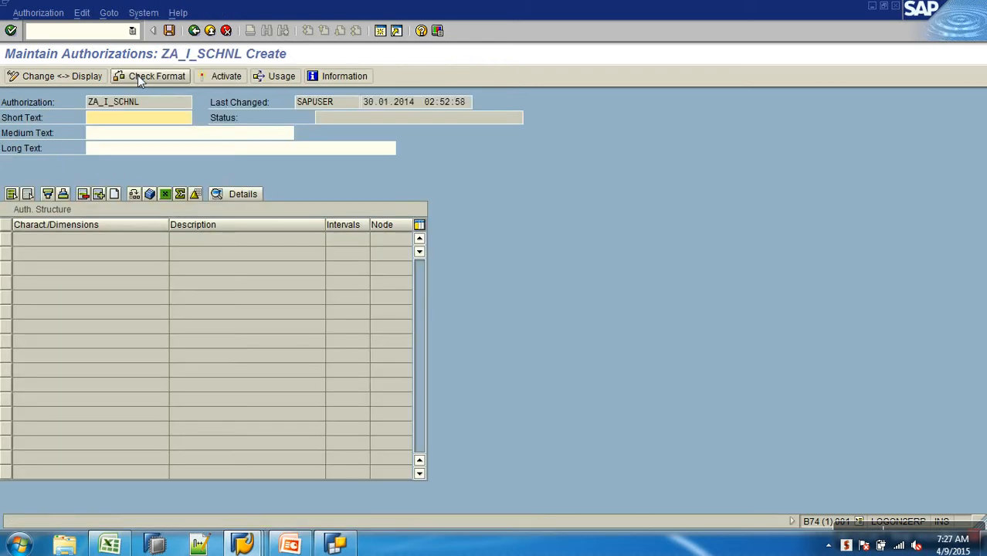
left_click(194, 34)
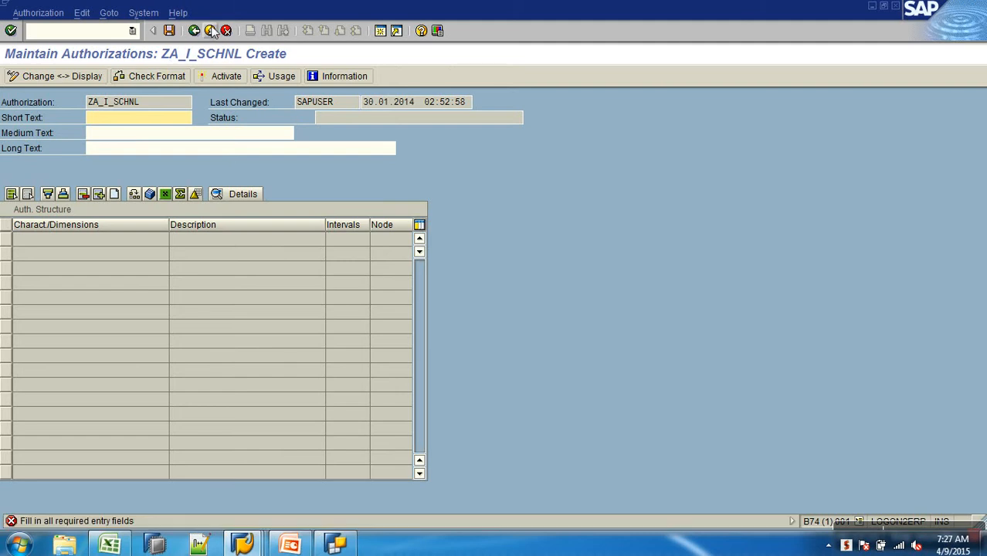
left_click(225, 31)
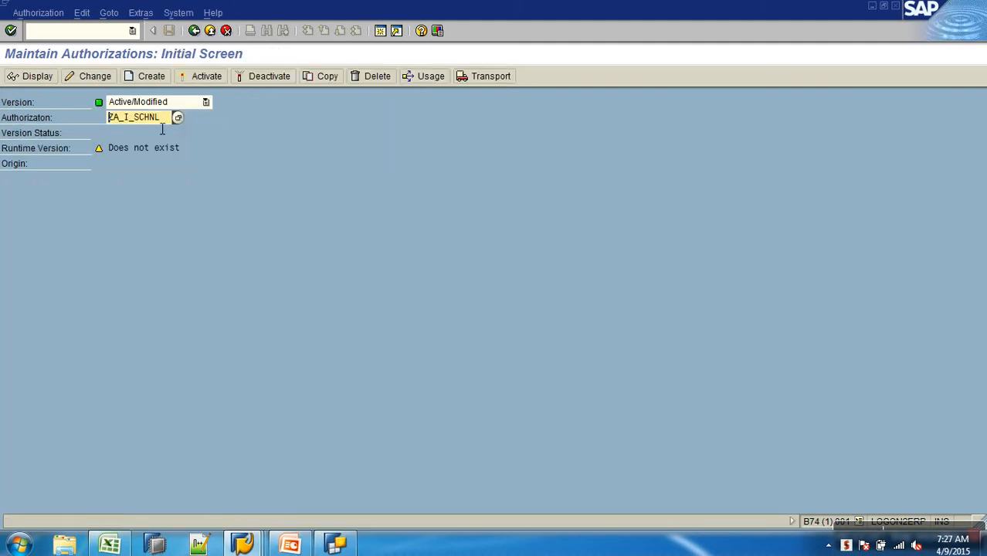
left_click(322, 76)
Enter ZA_S_SCHNL as the source authorization and copy it to ZA_I_SCHNL.
key("Right")
key("Right")
key("Right")
key("Right")
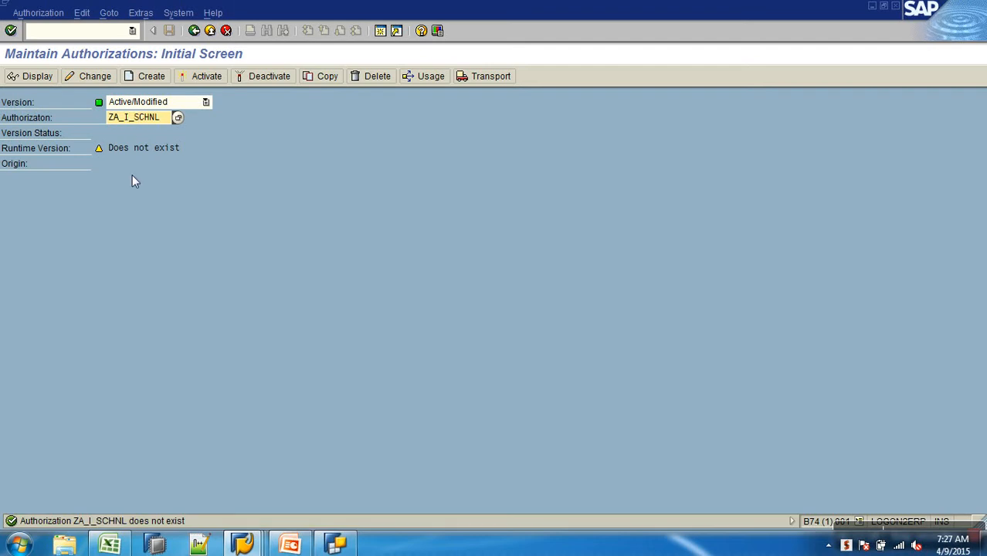
key("BackSpace")
type("s")
left_click(258, 140)
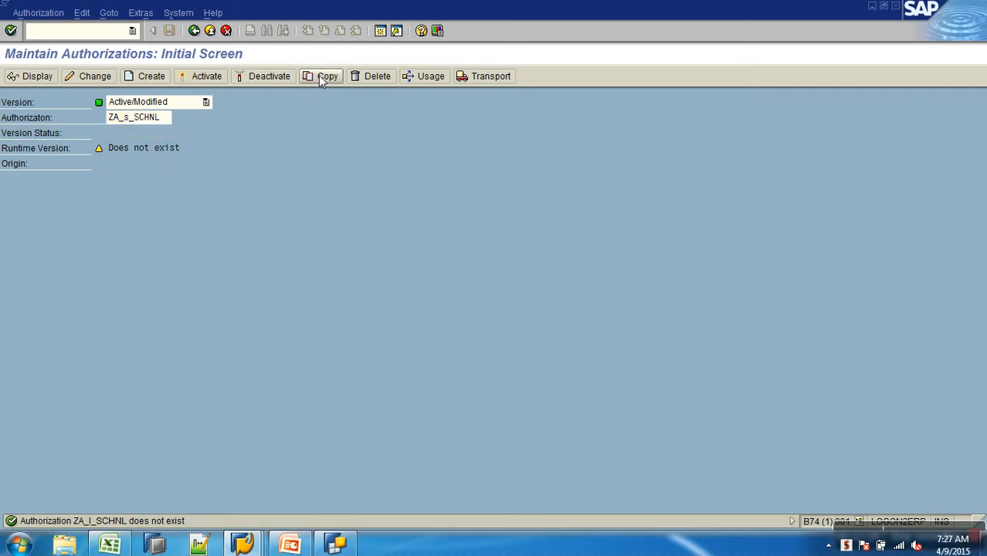
left_click(320, 77)
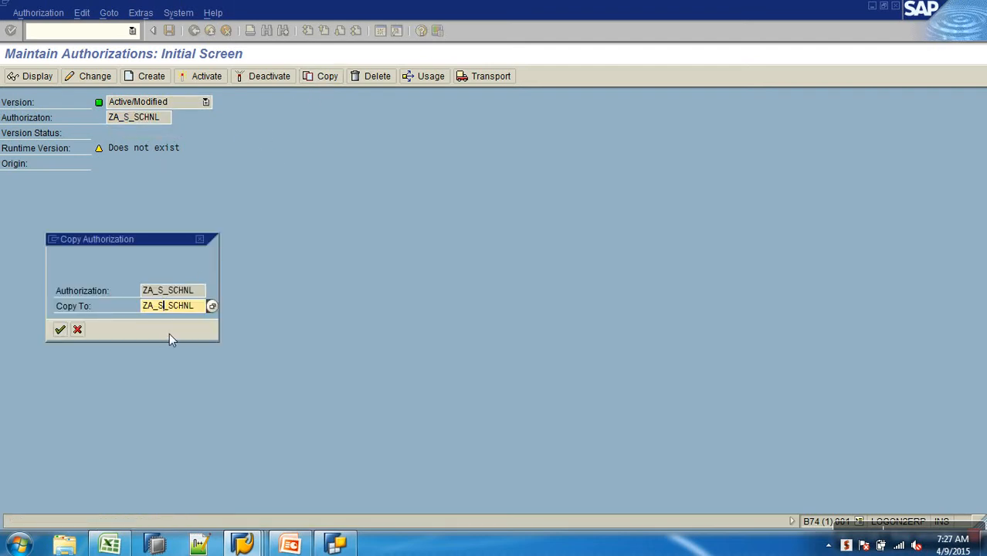
key("Return")
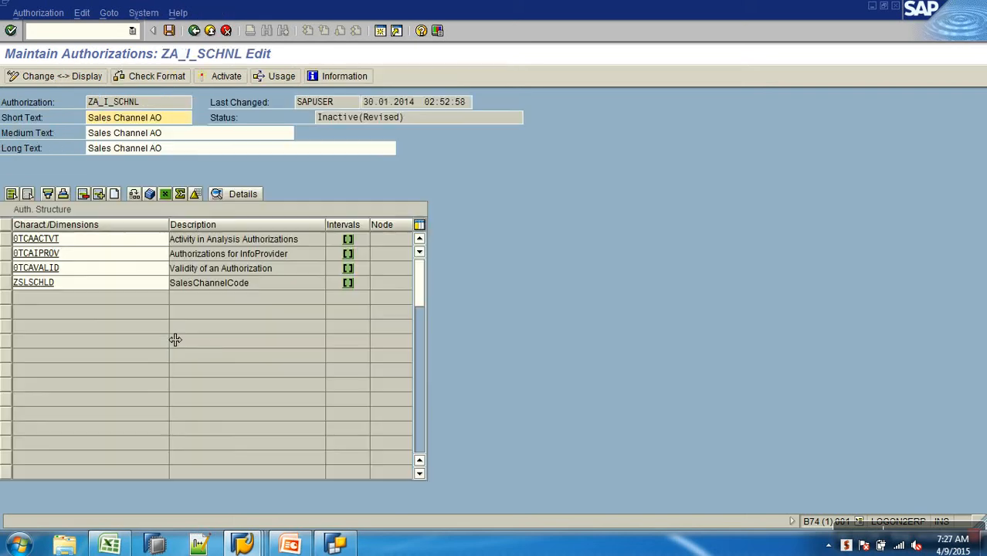
Open the SalesChannelCode details of ZA_I_SCHNL and choose the from-value with the value help.
left_click(45, 282)
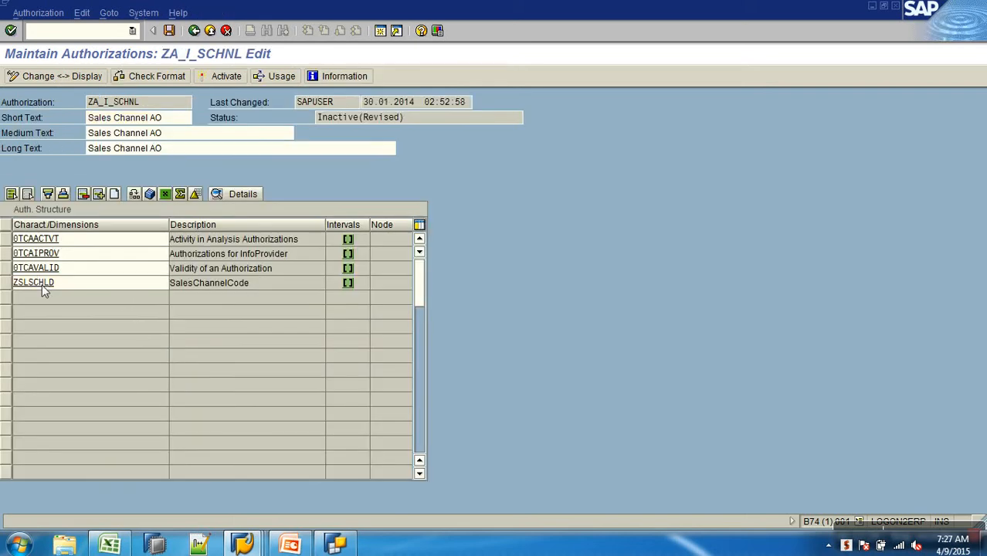
left_click(183, 243)
right_click(179, 243)
left_click(155, 248)
key("F4")
double_click(85, 115)
Save and activate the authorization ZA_I_SCHNL, and return to the Management of Analysis Authorizations screen.
left_click(169, 32)
left_click(220, 77)
left_click(193, 31)
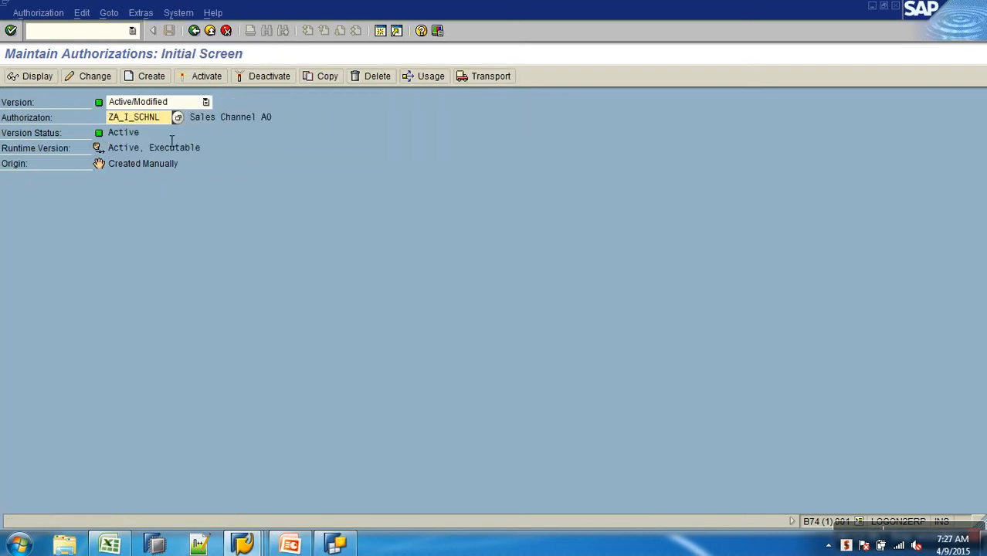
left_click(194, 31)
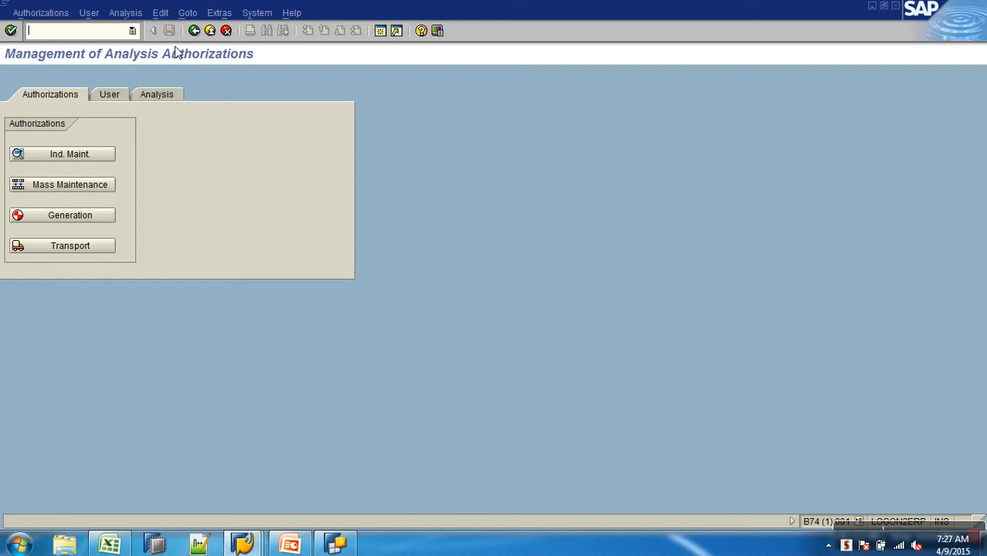
Open Role Maintenance from the user area and check its transaction code in the system information.
left_click(109, 93)
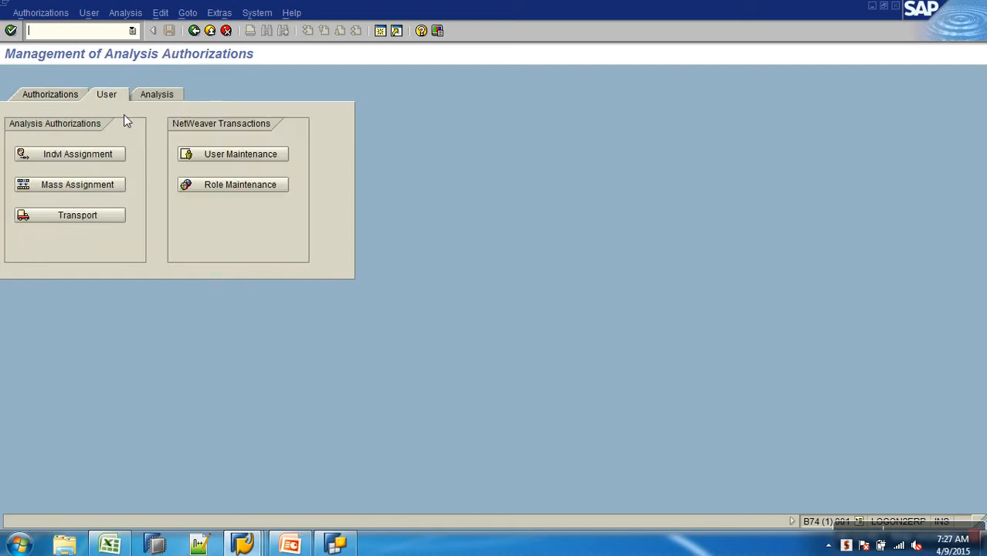
left_click(262, 184)
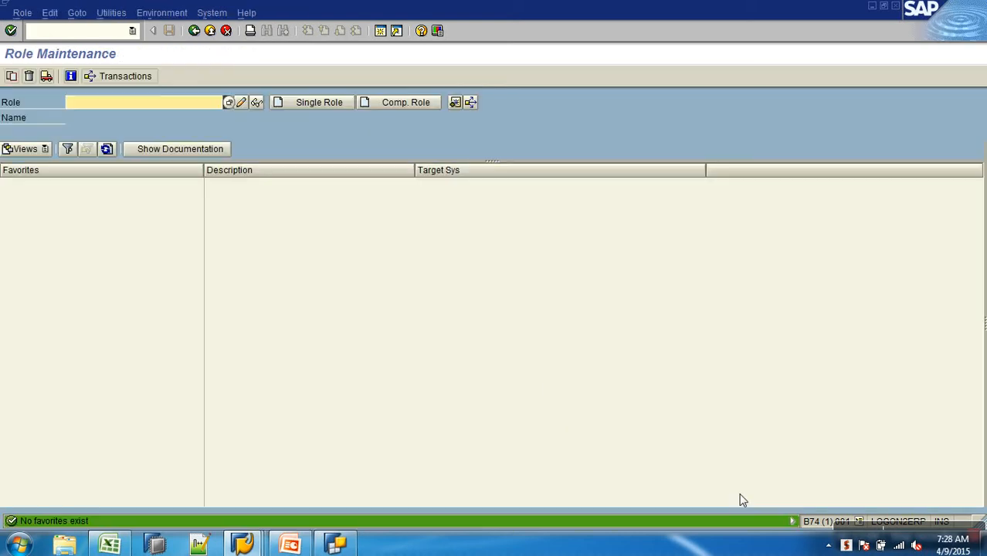
left_click(859, 522)
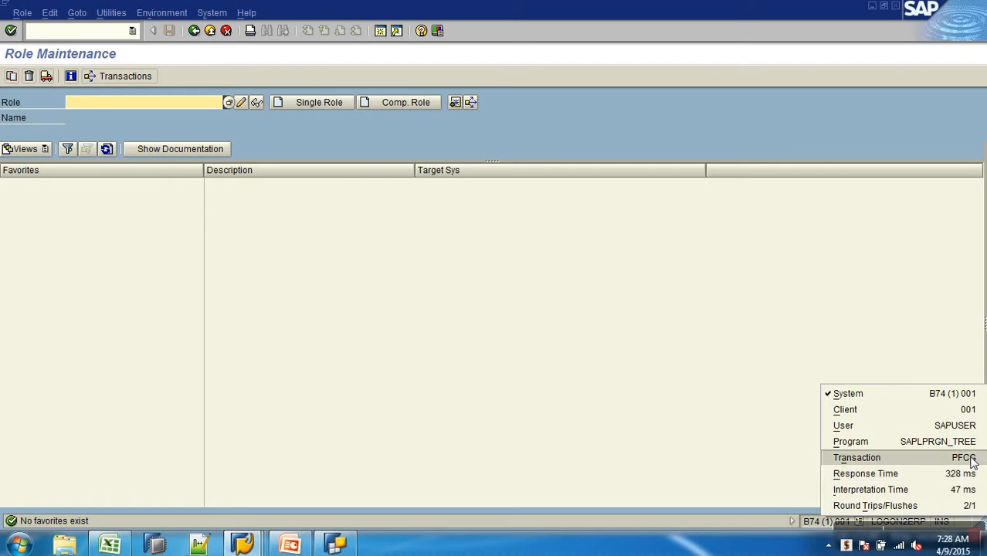
left_click(667, 286)
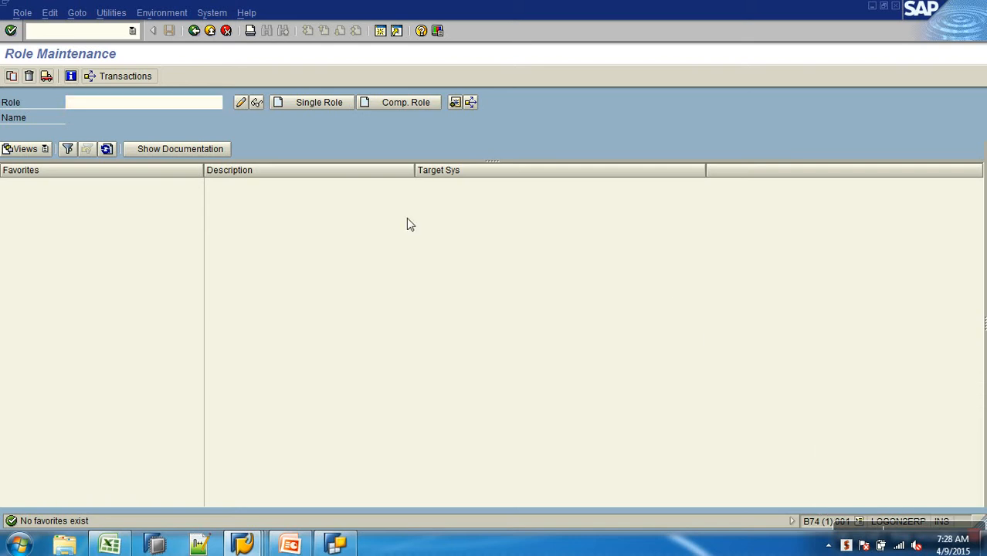
Create and save the single role YROLE_S_SALES with the description Store Sales.
left_click(187, 103)
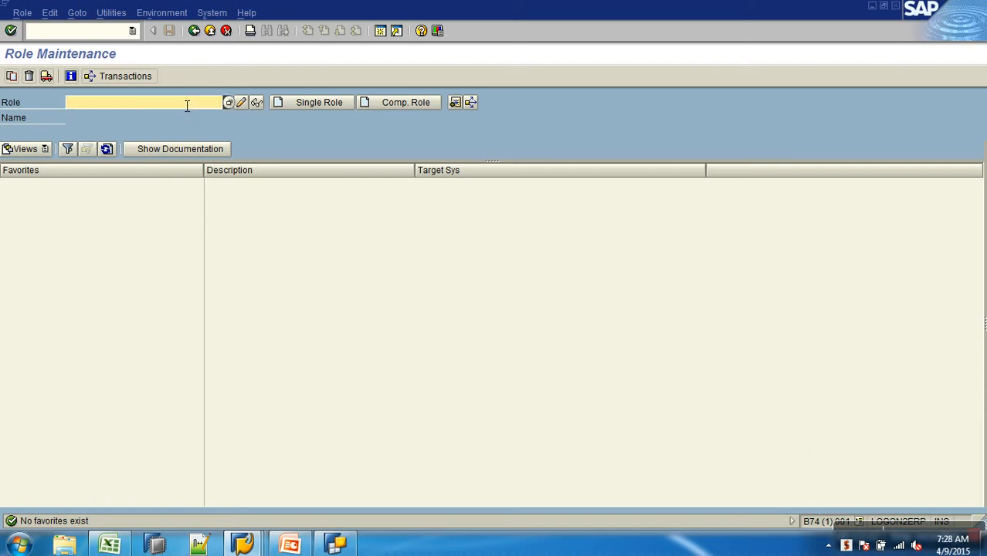
type("y")
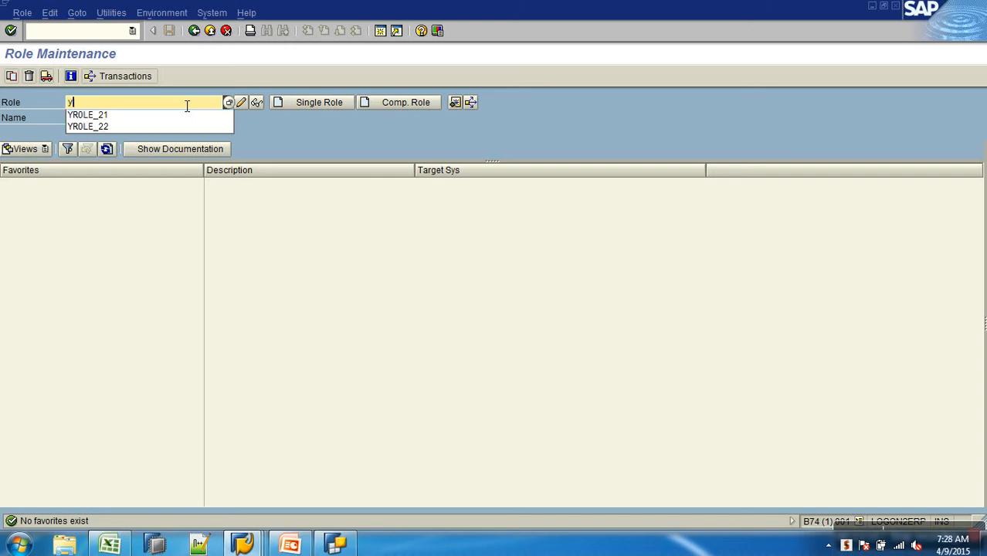
type("role_s_sales")
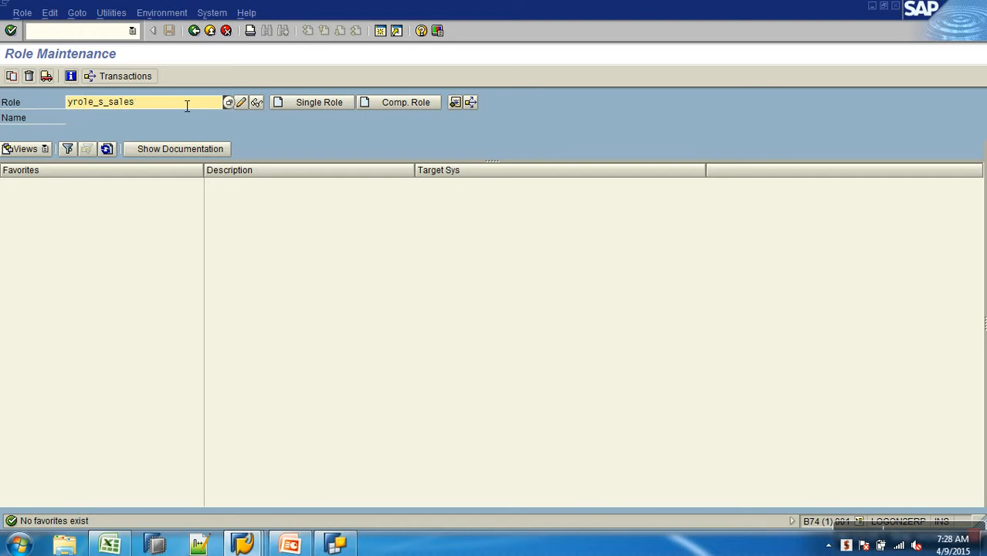
key("Return")
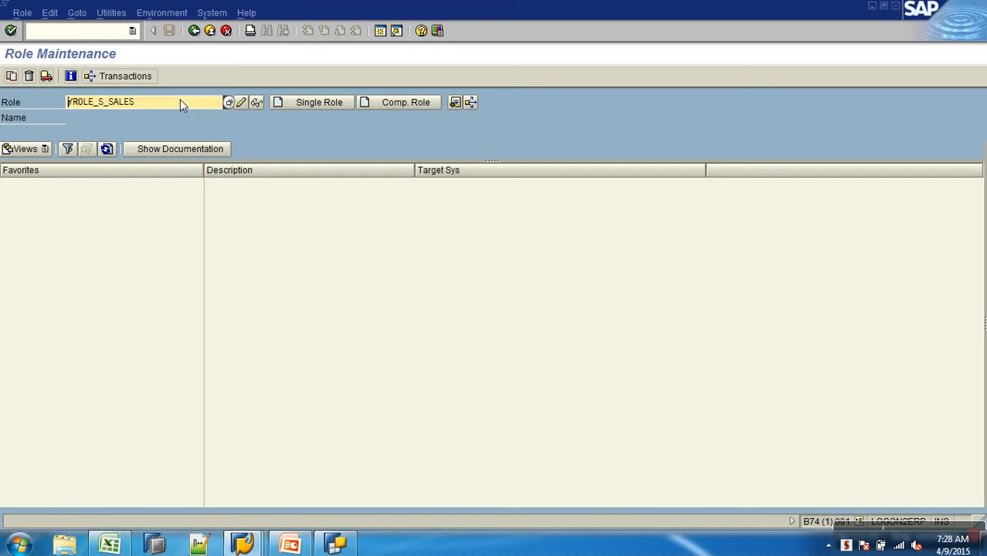
left_click(338, 102)
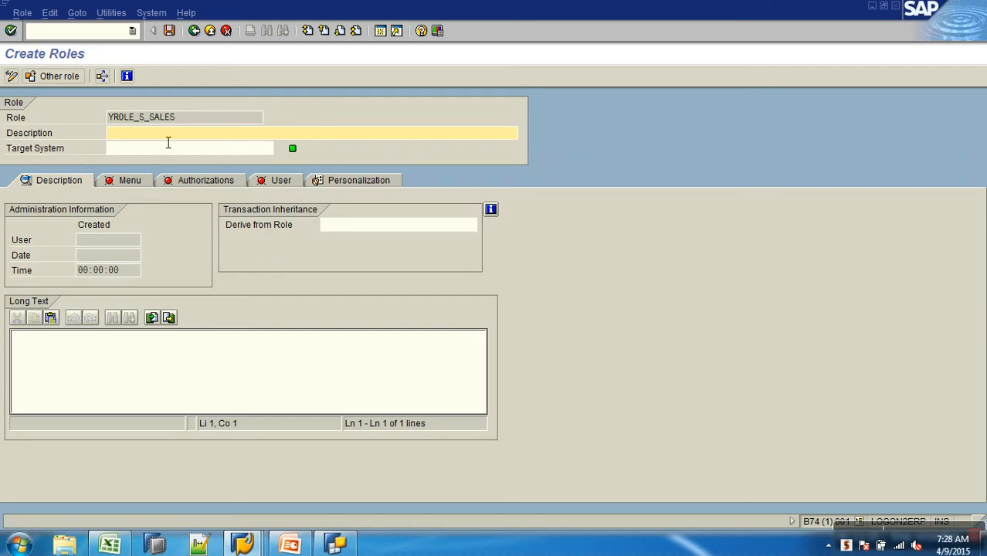
type("Store Sales")
key("Return")
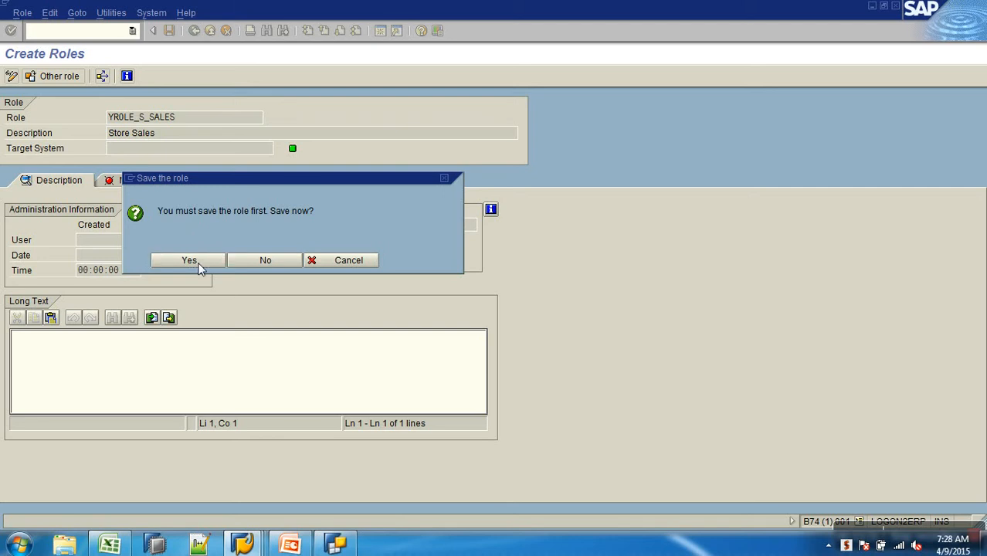
left_click(189, 261)
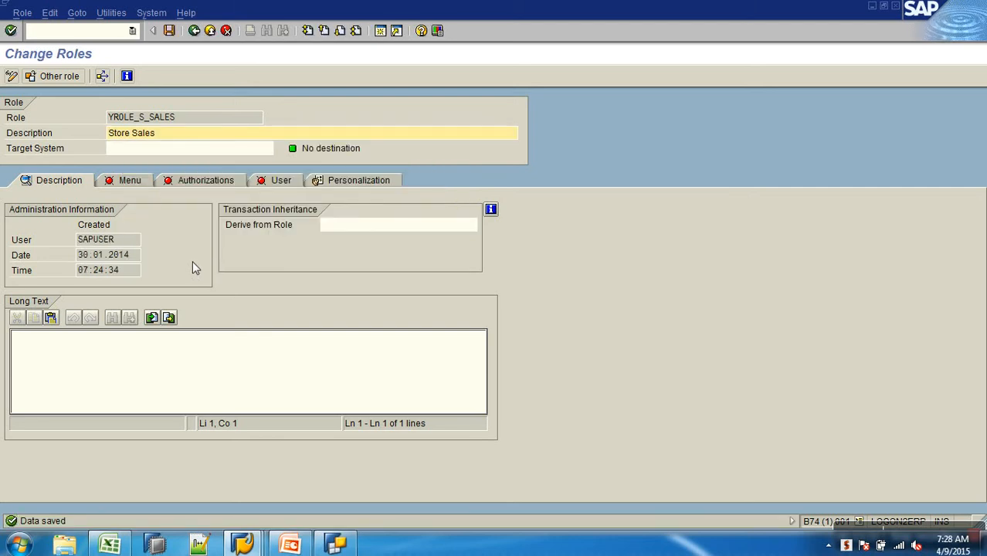
Add the transaction RSRT to the role menu of YROLE_S_SALES and save the role.
left_click(122, 184)
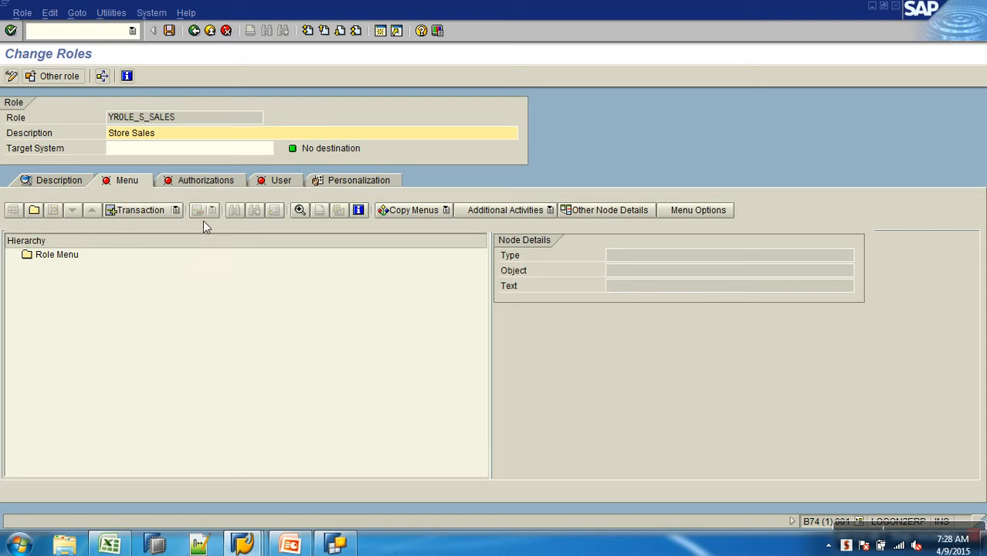
left_click(57, 260)
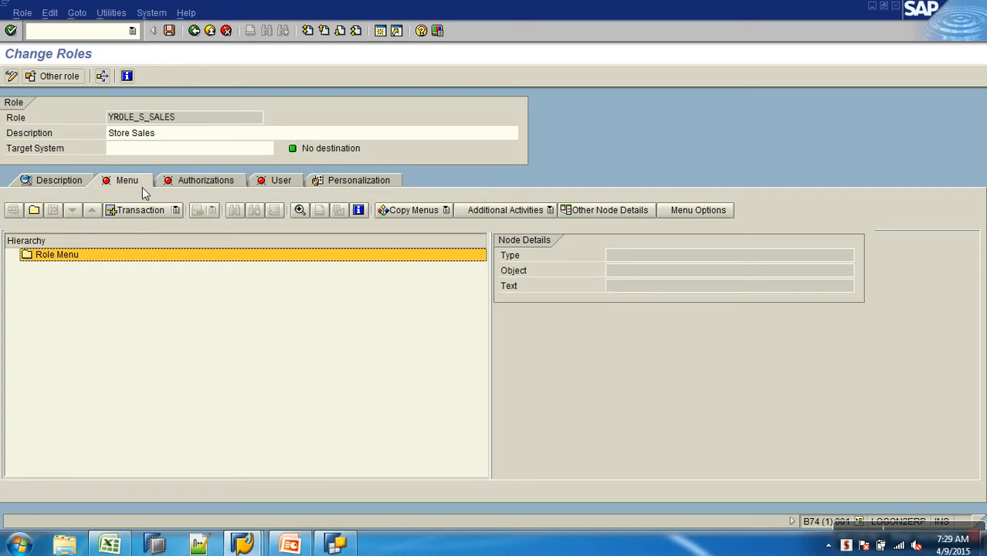
left_click(173, 211)
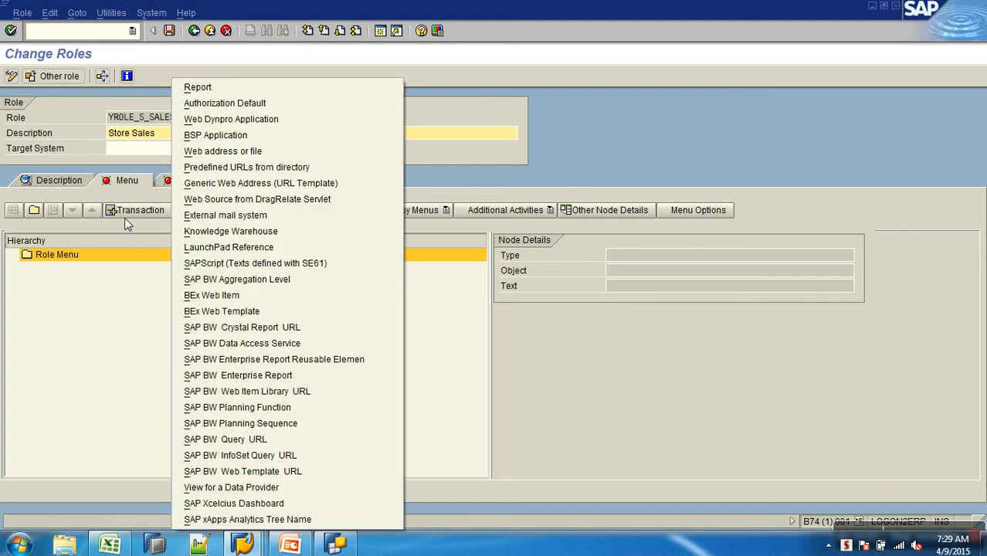
left_click(127, 213)
type("RSRT")
key("Return")
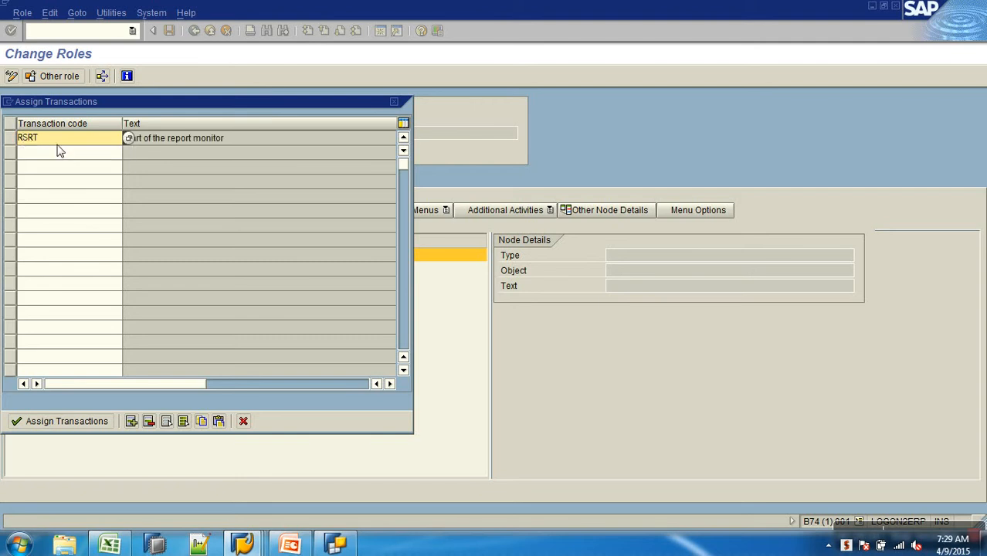
left_click(75, 428)
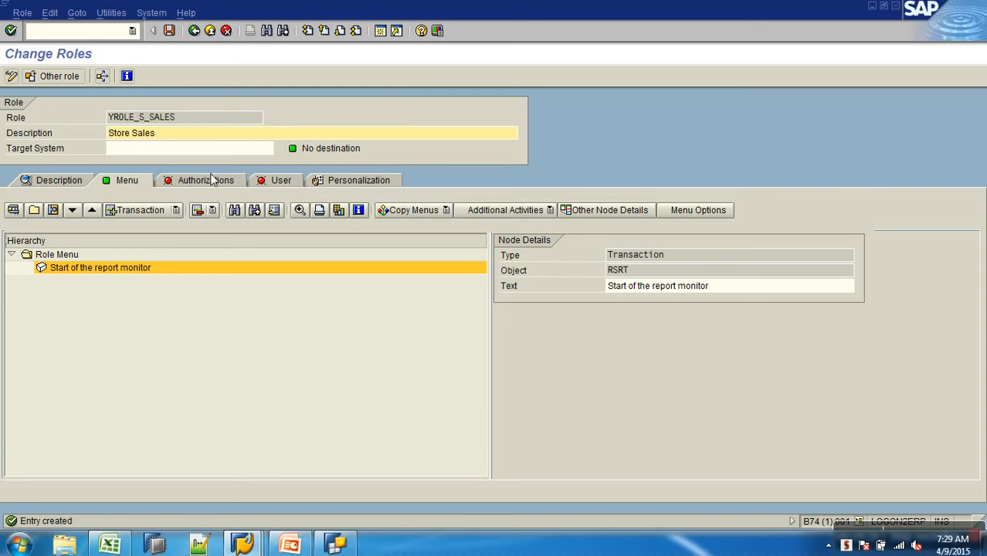
left_click(169, 31)
Open the role's authorization data, expand Business Information Warehouse and turn on the technical names.
left_click(199, 182)
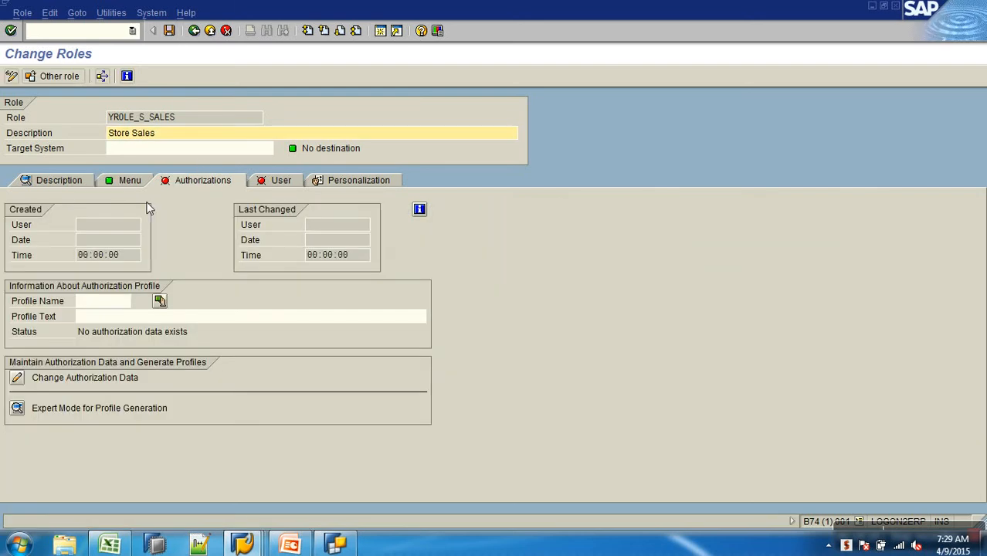
left_click(18, 378)
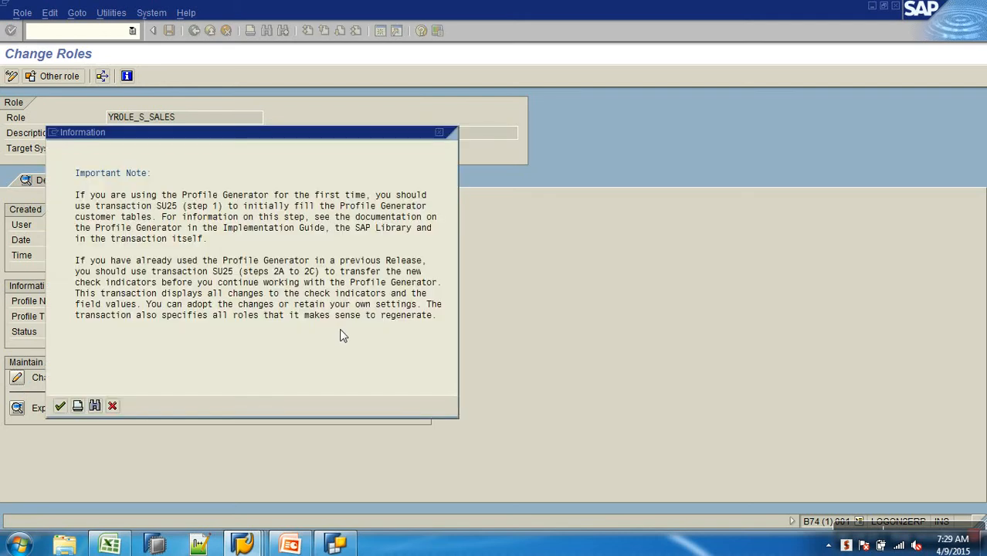
left_click(60, 408)
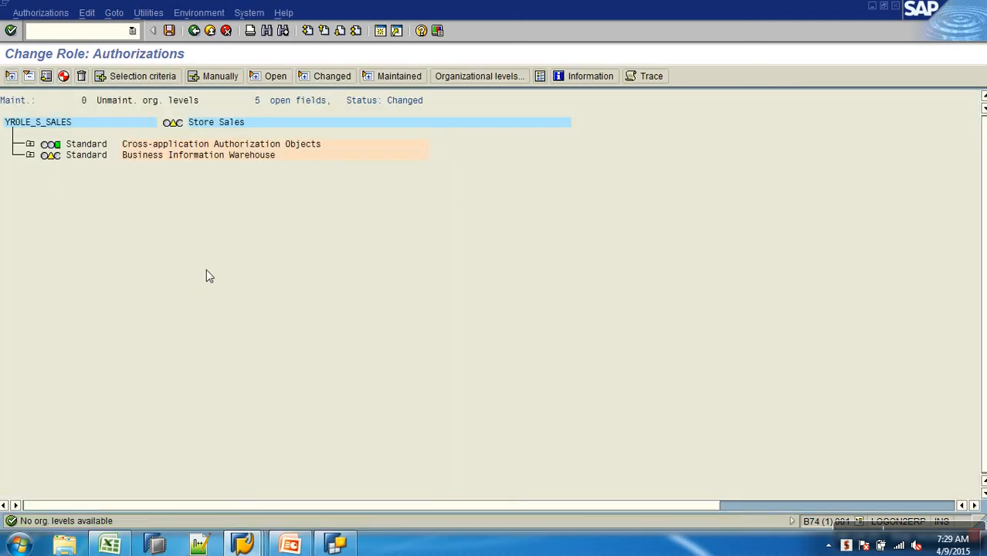
left_click(30, 155)
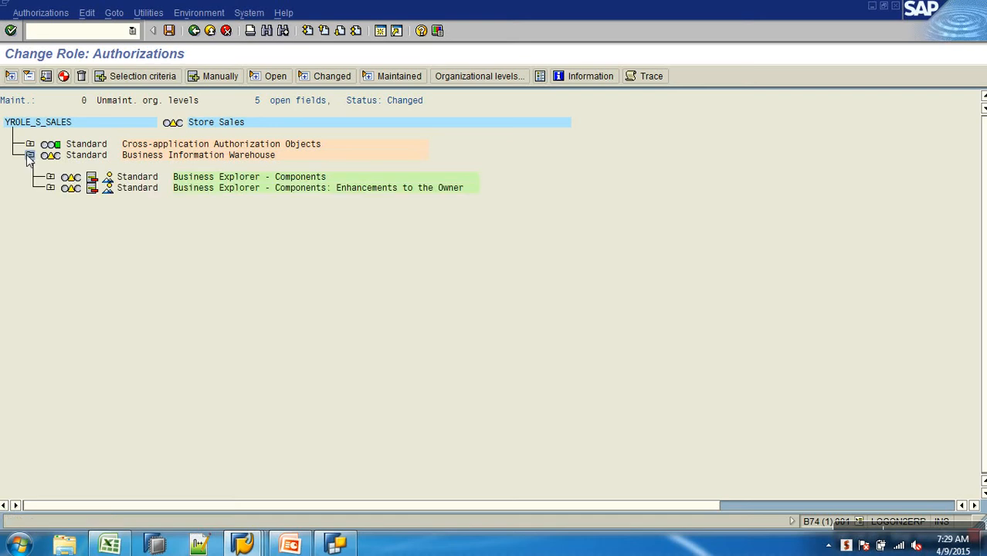
left_click(148, 13)
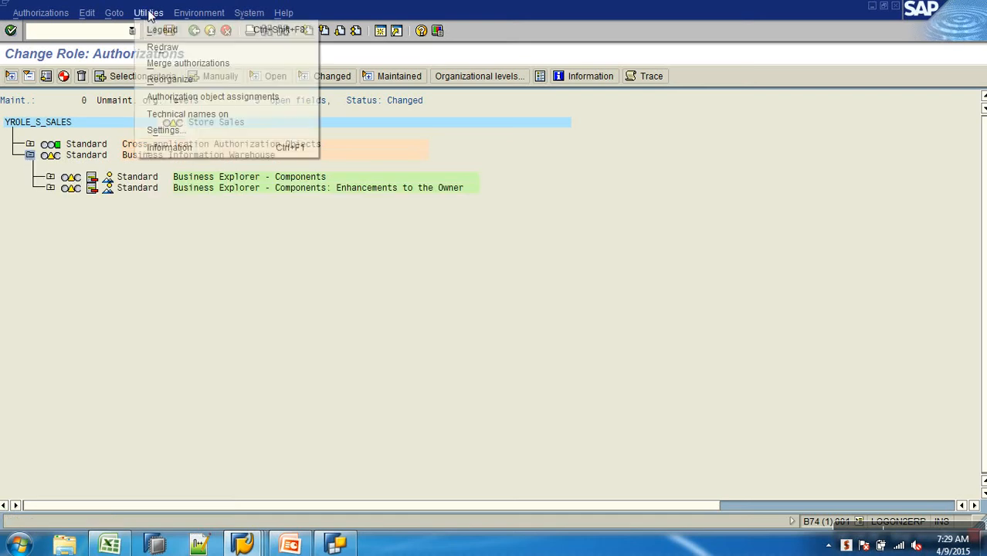
left_click(189, 113)
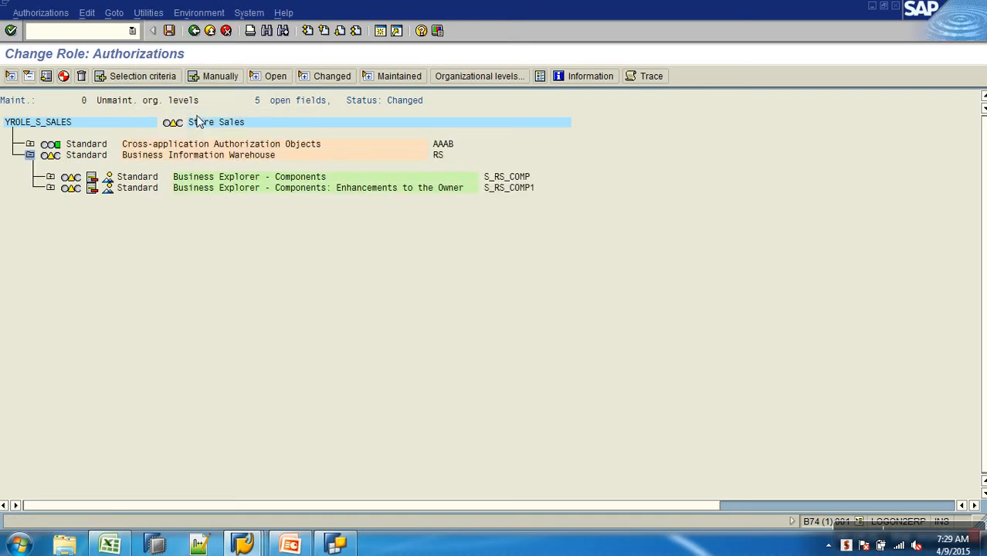
Expand S_RS_COMP and Cross-application Authorization Objects to examine them, and leave the authorization data without saving.
left_click(51, 177)
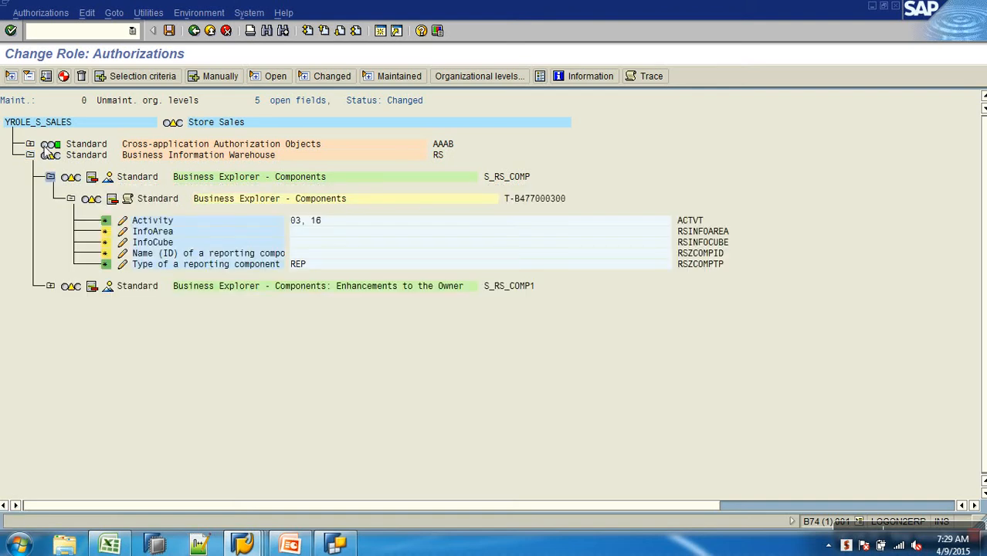
left_click(30, 145)
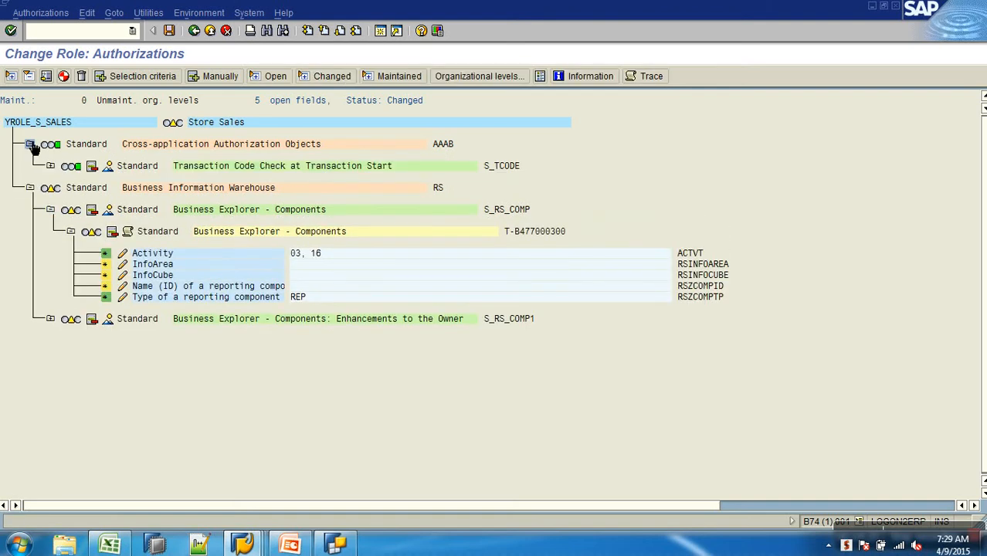
left_click(210, 30)
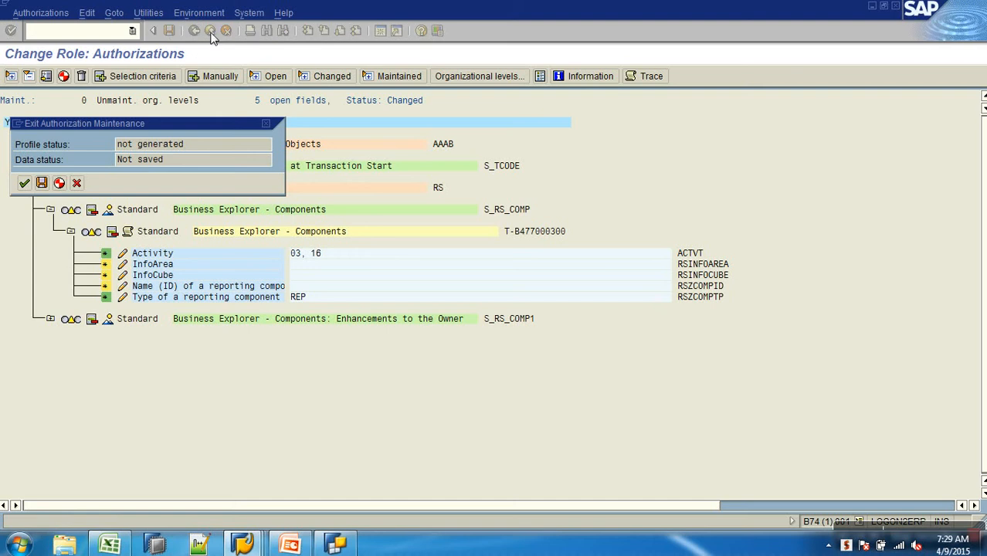
left_click(77, 183)
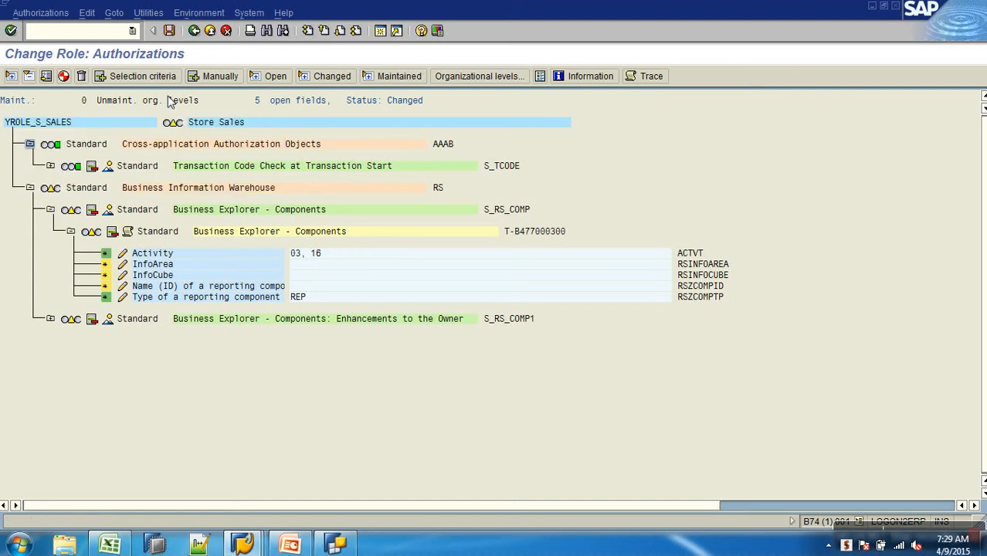
left_click(225, 31)
left_click(24, 183)
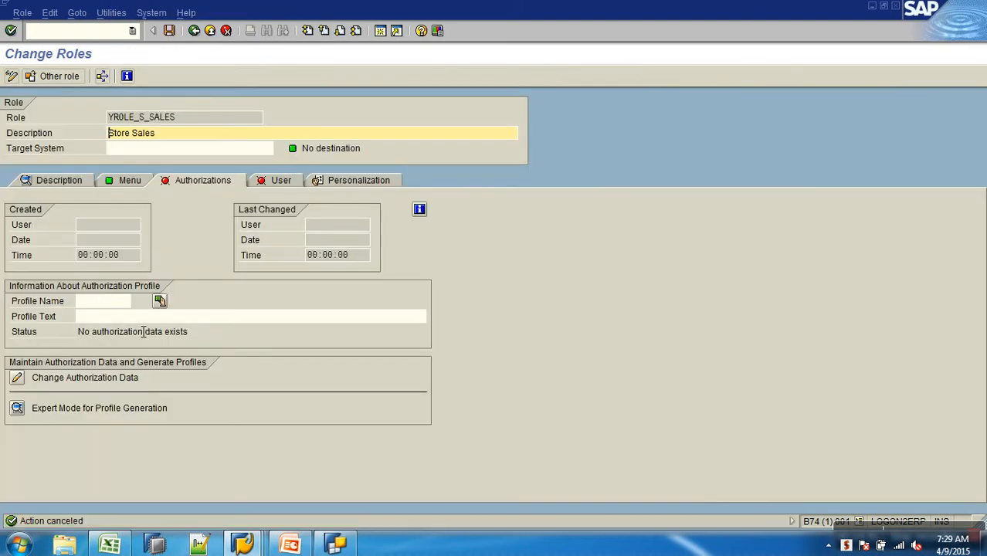
Delete the RSRT transaction from the role menu of YROLE_S_SALES and save the role.
left_click(128, 183)
left_click(120, 270)
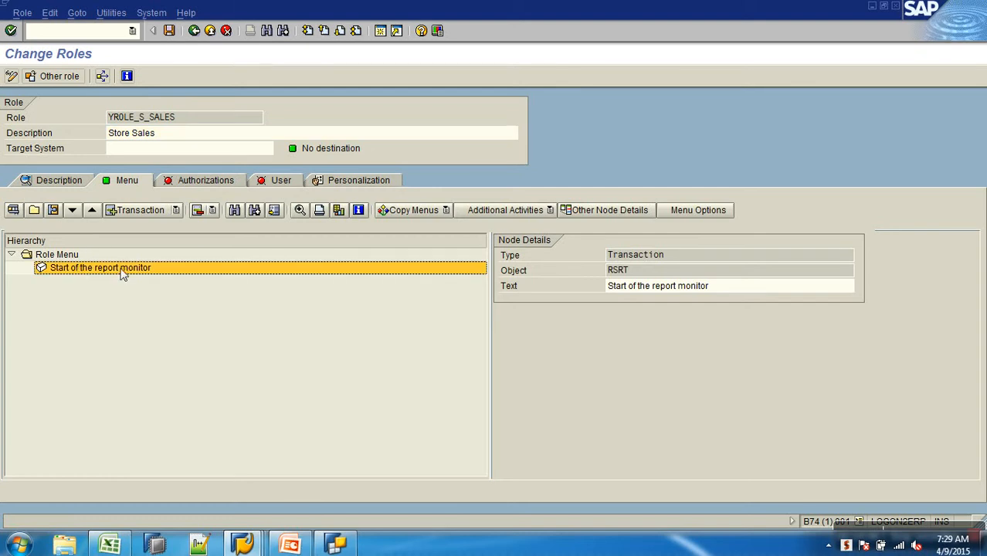
left_click(198, 212)
left_click(169, 31)
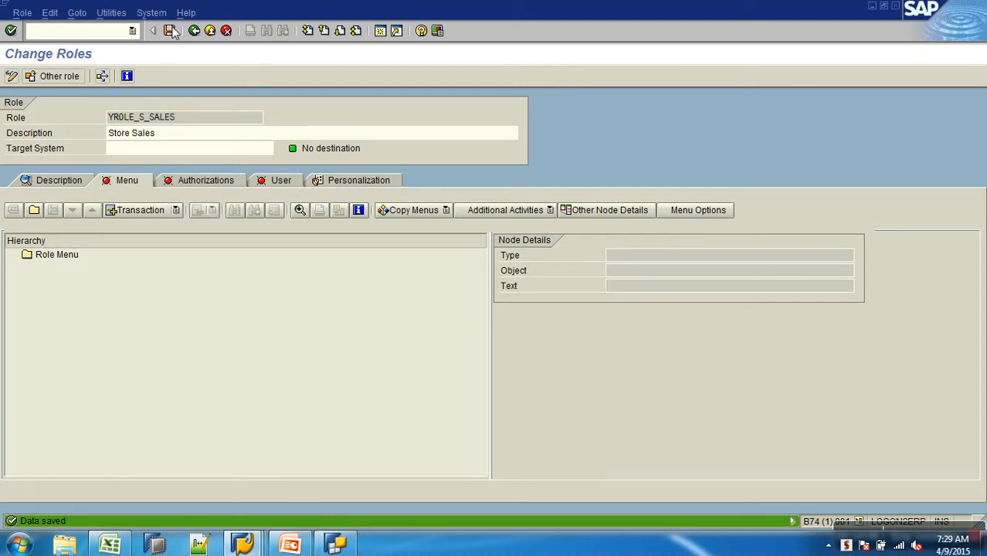
Open the authorization data of YROLE_S_SALES for changing and adopt the S_RS_RREPU (BW Role: Reporting User) template.
left_click(214, 183)
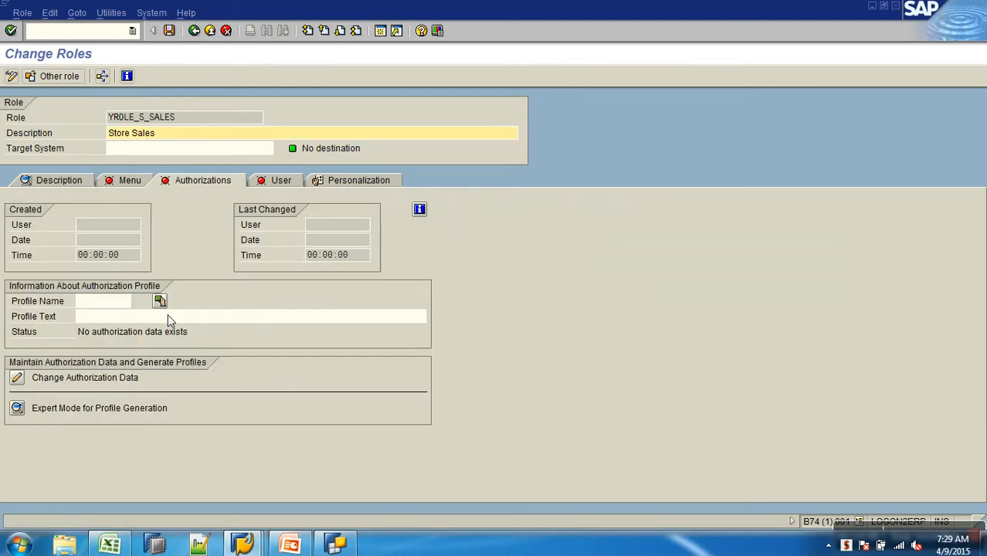
left_click(17, 380)
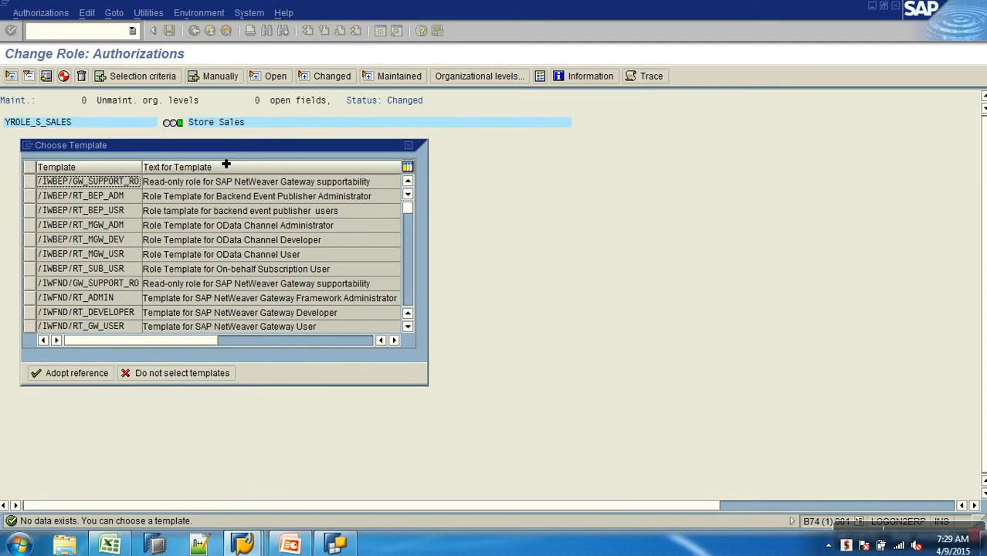
left_click_drag(224, 145, 433, 139)
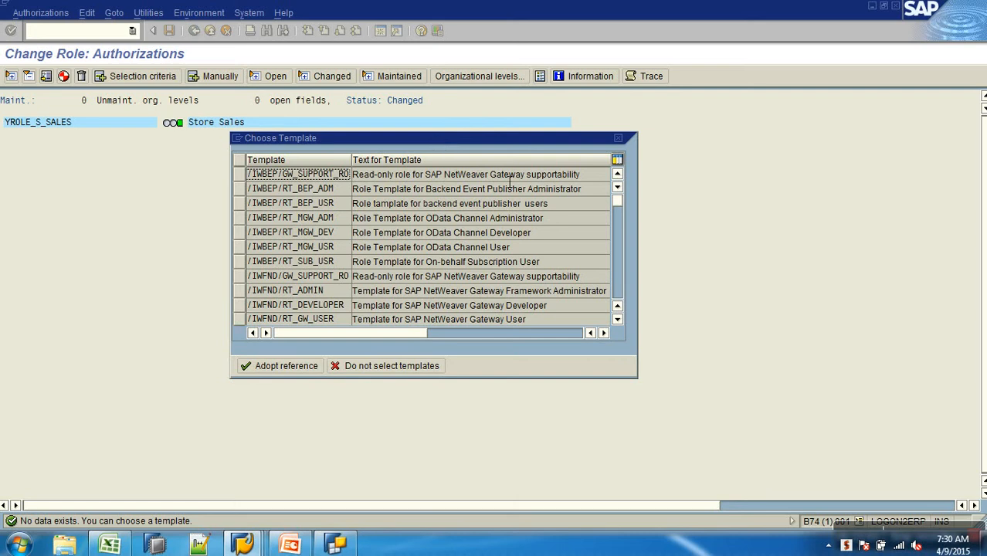
left_click(618, 282)
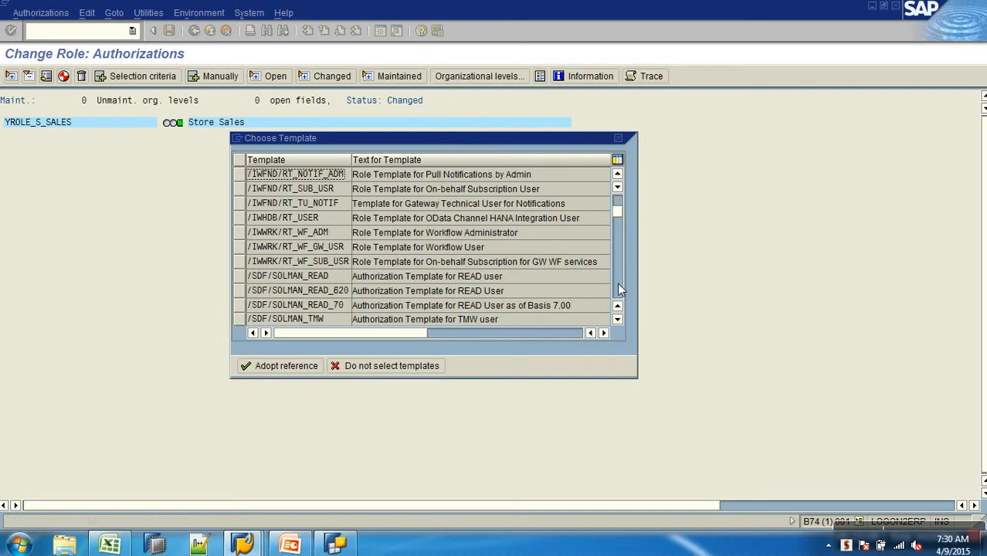
left_click(618, 285)
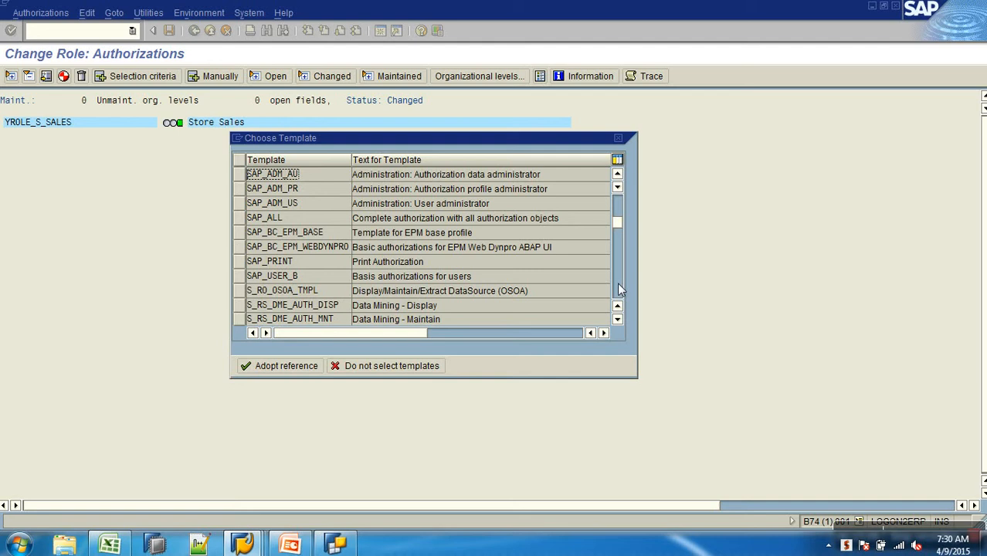
left_click(618, 286)
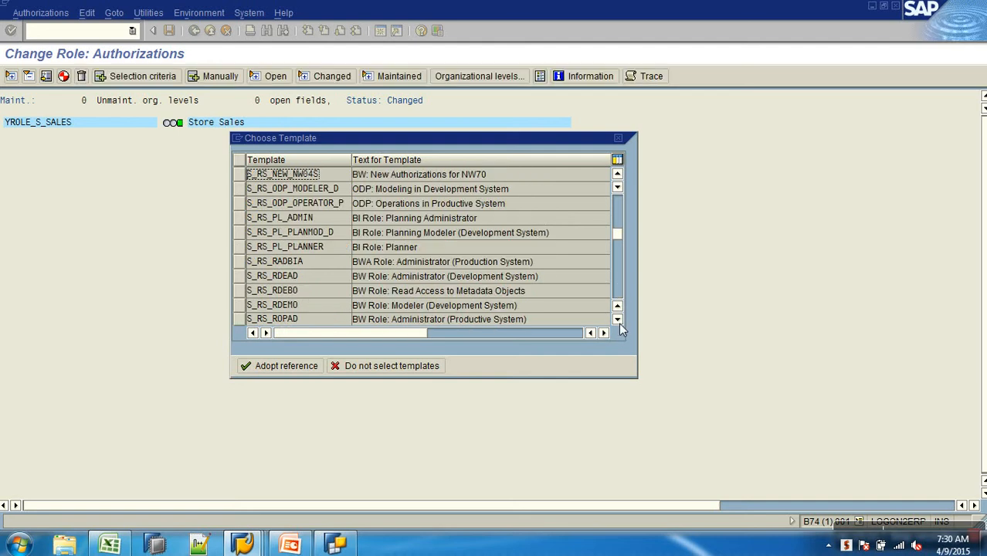
left_click(617, 320)
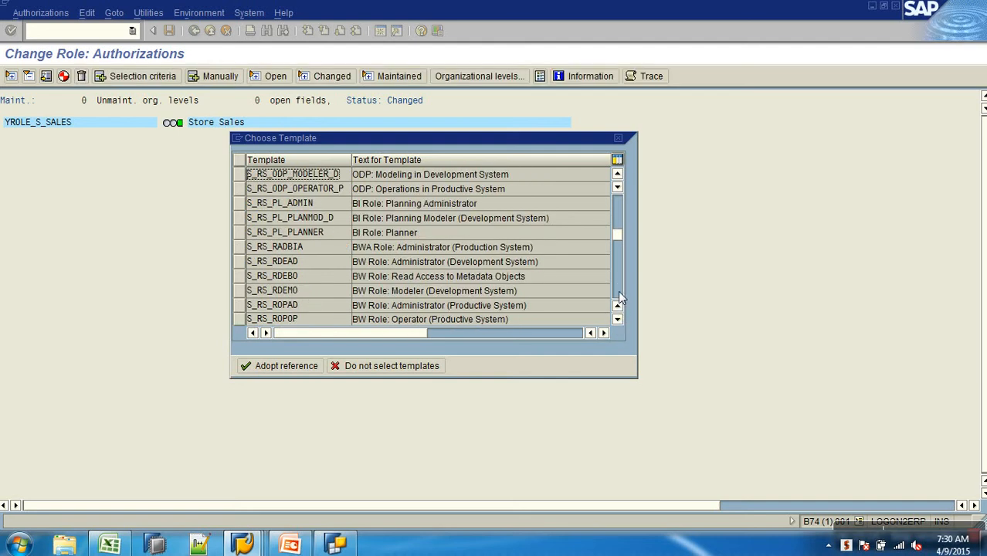
left_click(617, 292)
left_click(469, 207)
left_click(239, 204)
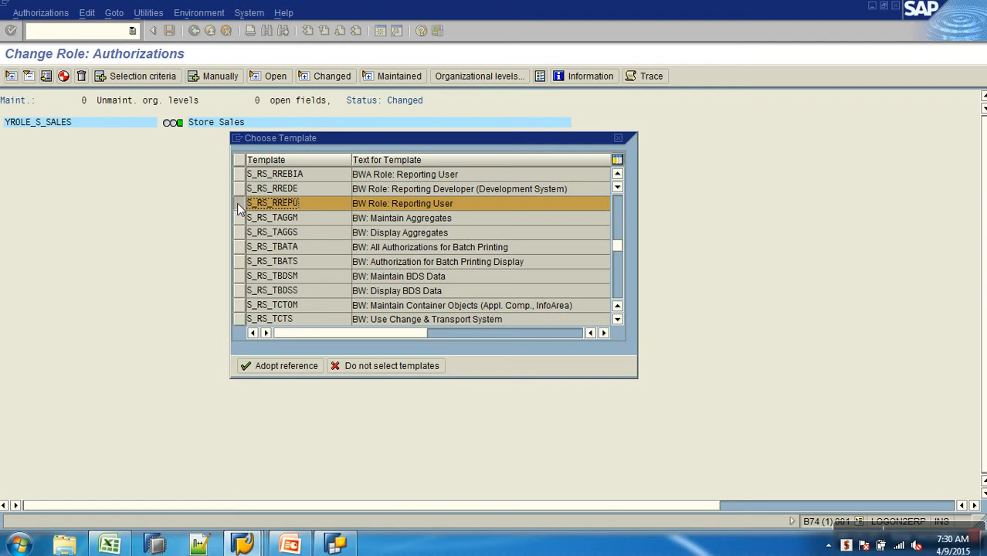
left_click(262, 371)
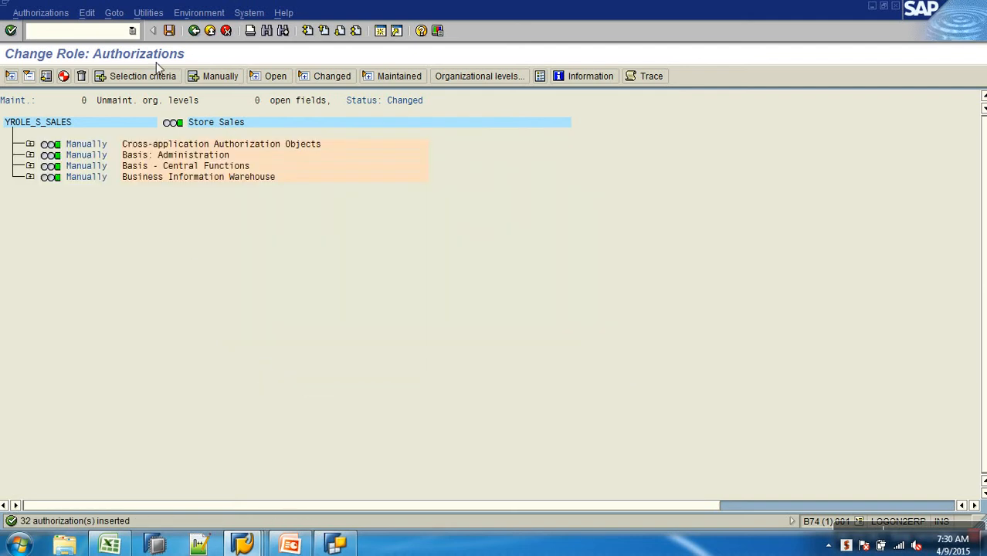
Turn on the technical names and expand Business Information Warehouse to list its authorization objects.
left_click(152, 12)
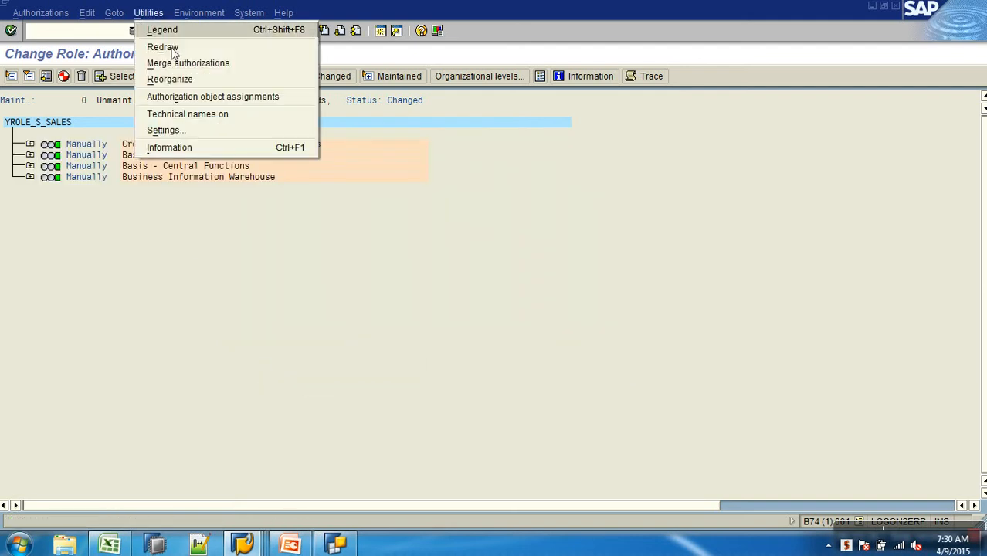
left_click(200, 116)
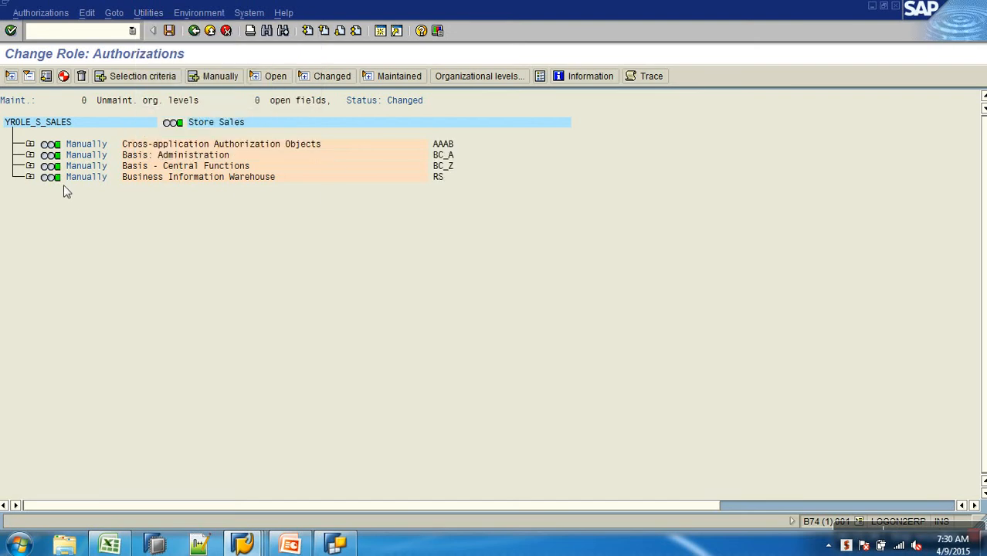
left_click(30, 177)
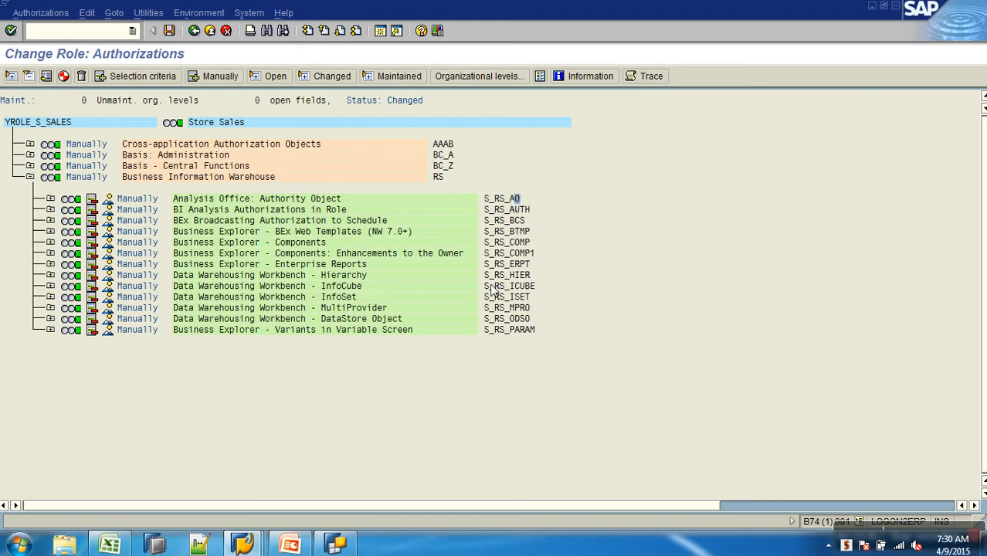
left_click(511, 211)
left_click(521, 254)
left_click(507, 254)
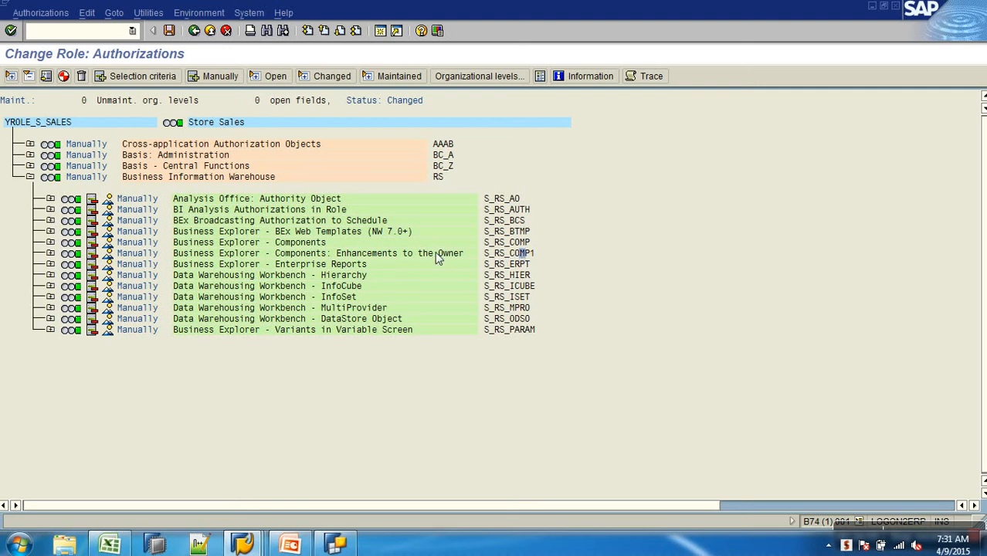
Expand S_RS_COMP and review the activities selected in its first authorization.
left_click(50, 242)
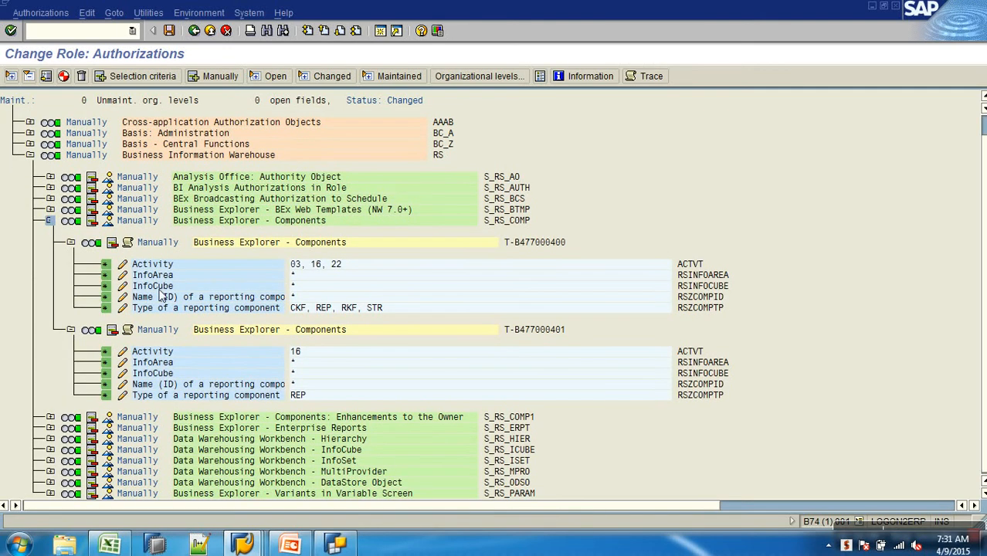
left_click(123, 265)
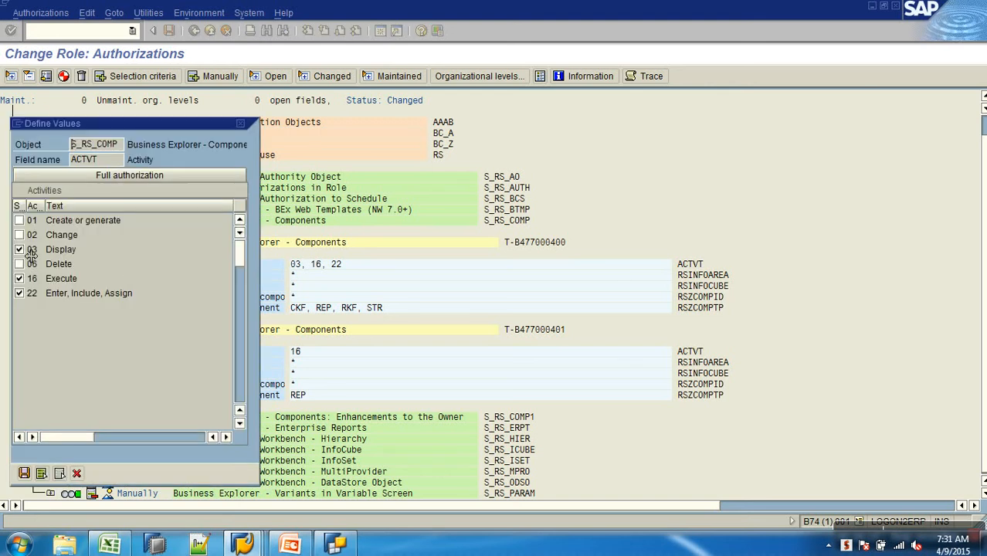
left_click(25, 473)
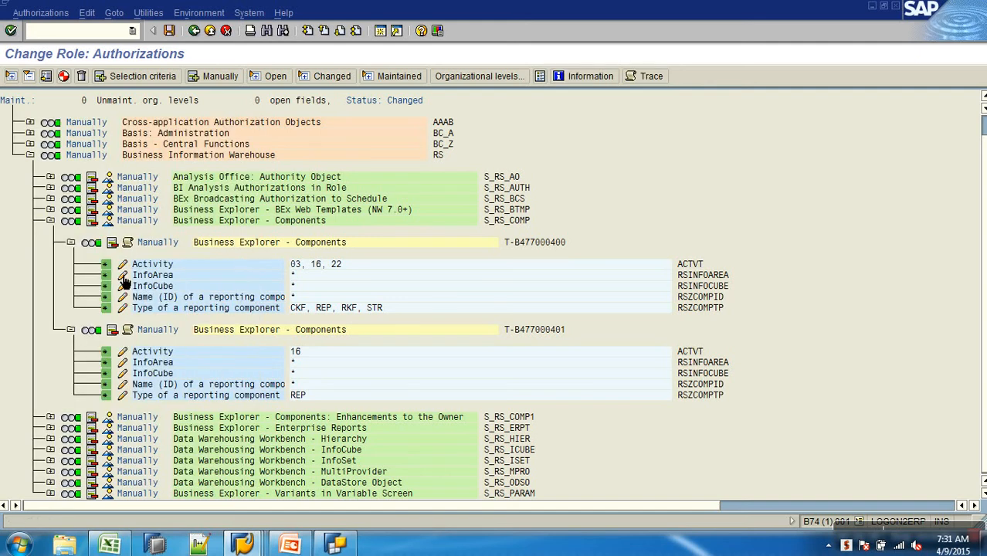
Copy AW_SALES from the Excel sheet into the InfoArea of the first S_RS_COMP authorization and save the field value.
left_click(123, 275)
left_click(116, 545)
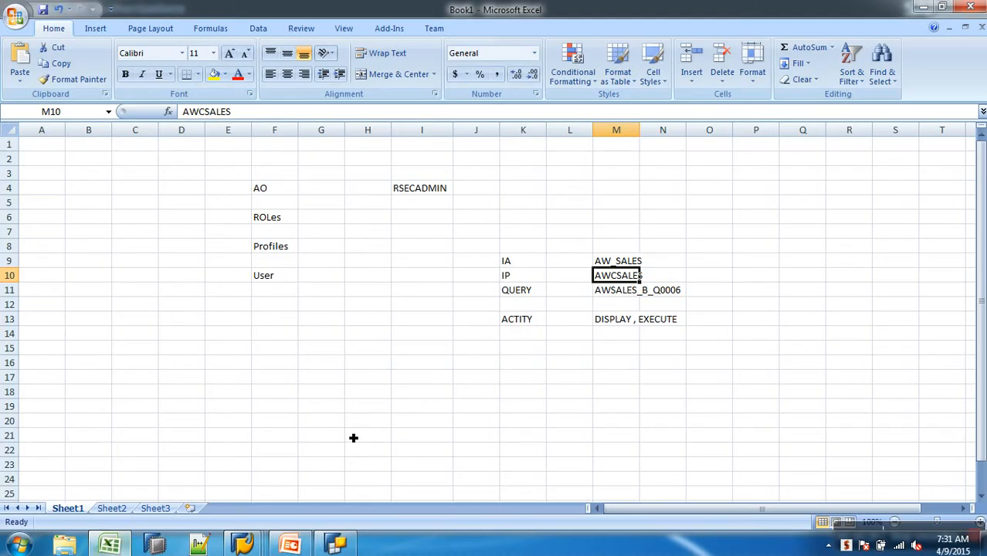
left_click(610, 263)
key("ctrl+c")
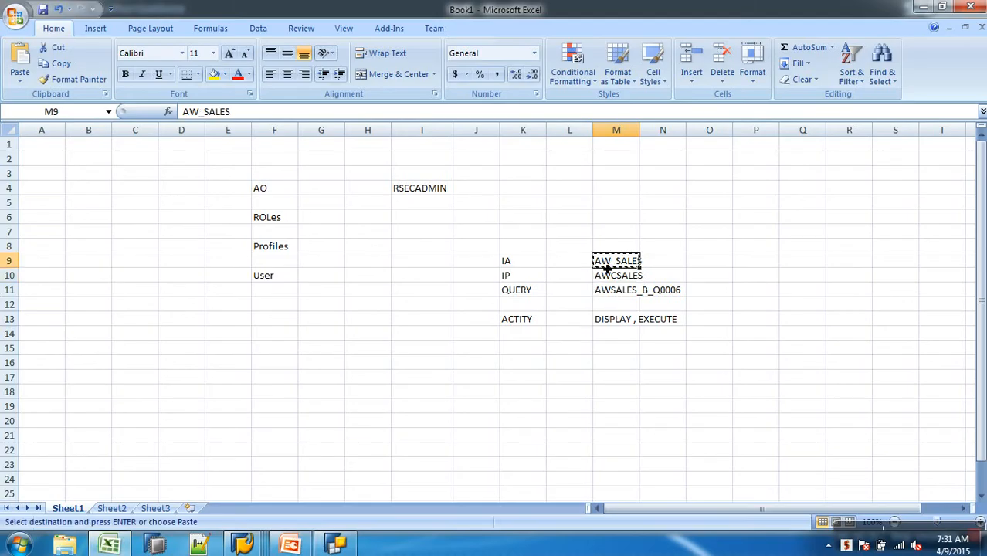
key("alt+Tab")
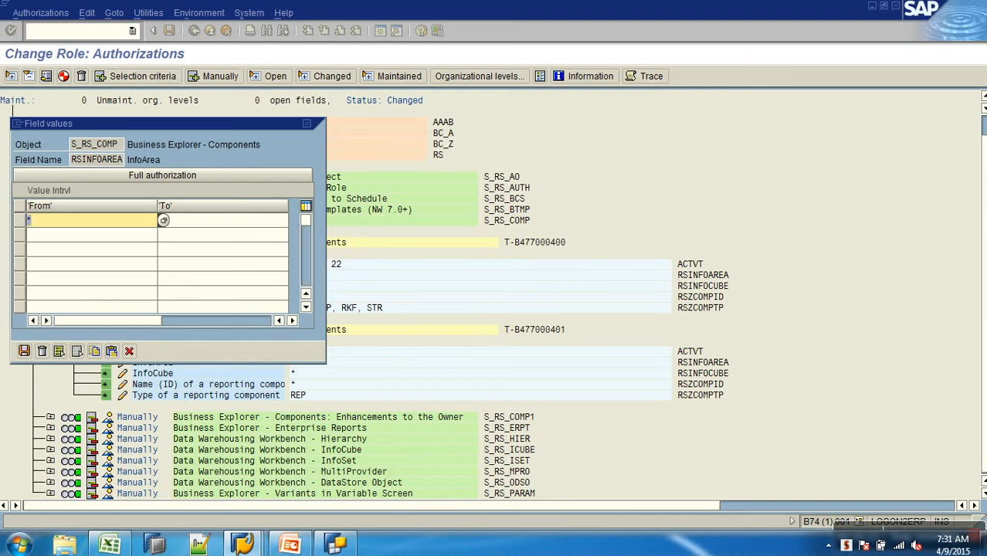
key("ctrl+v")
left_click(24, 351)
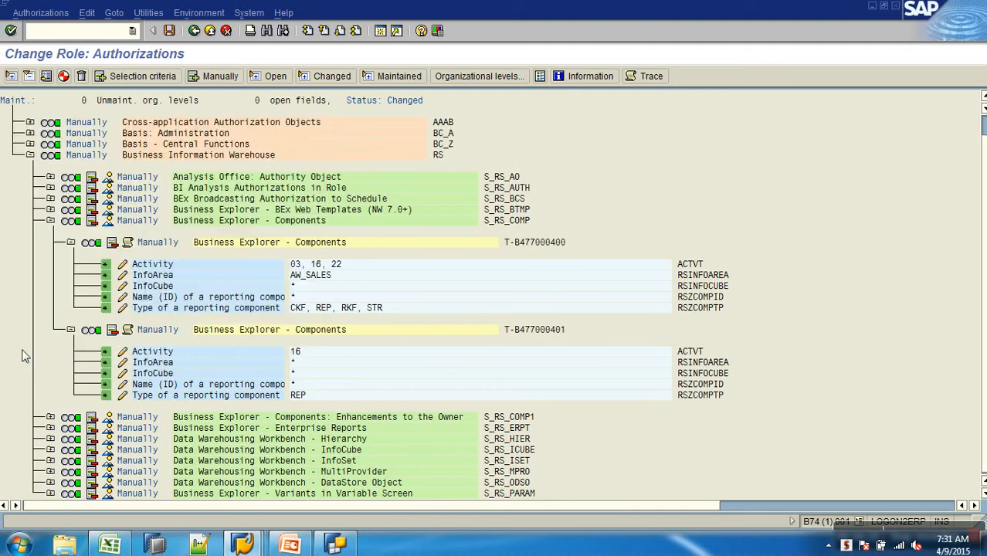
Copy AWCSALES from the Excel sheet into the InfoCube of the first S_RS_COMP authorization and save the field value.
left_click(124, 287)
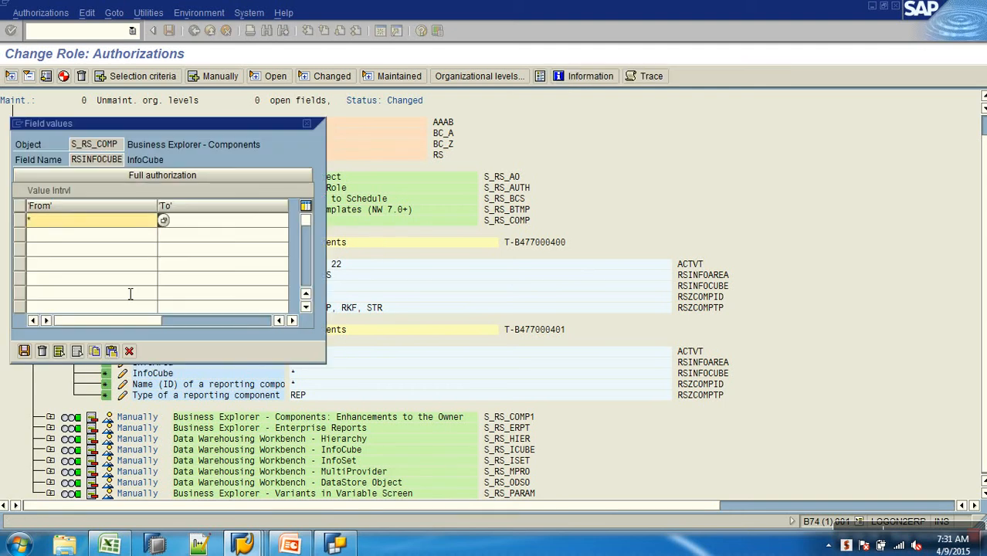
key("alt+Tab")
left_click(610, 278)
key("ctrl+c")
key("alt+Tab")
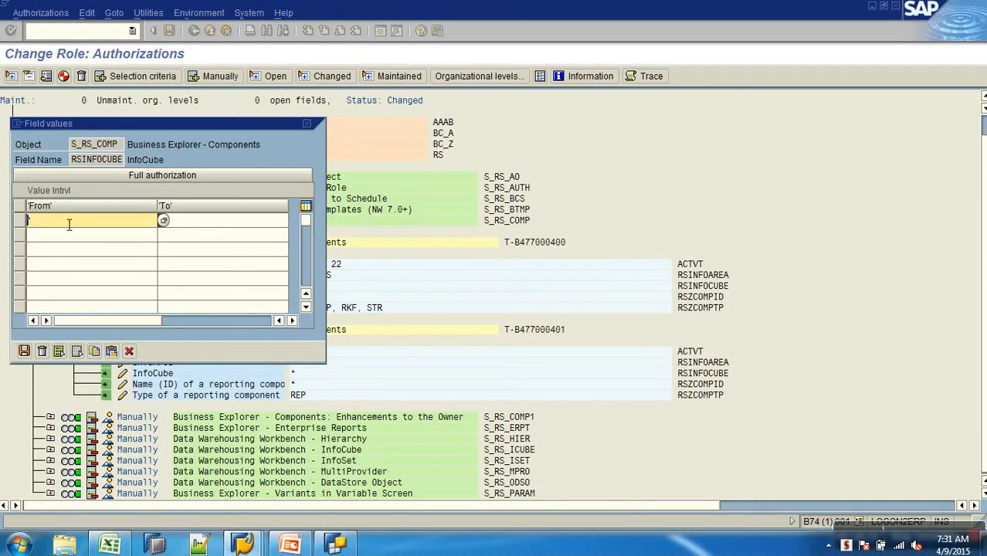
key("ctrl+v")
left_click(24, 351)
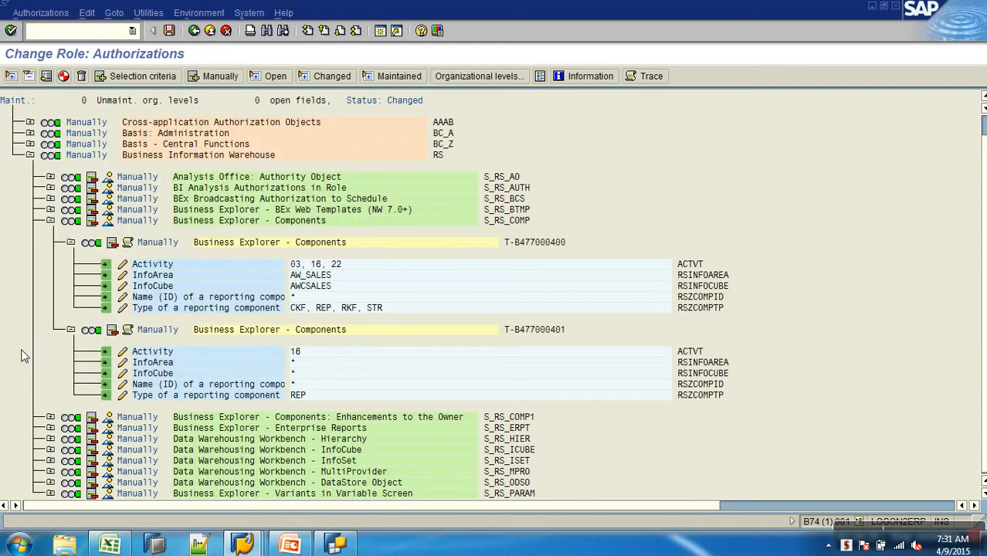
Copy the query name AWSALES_B_Q0006 from Excel into the first S_RS_COMP authorization's reporting component name and save the value.
left_click(124, 299)
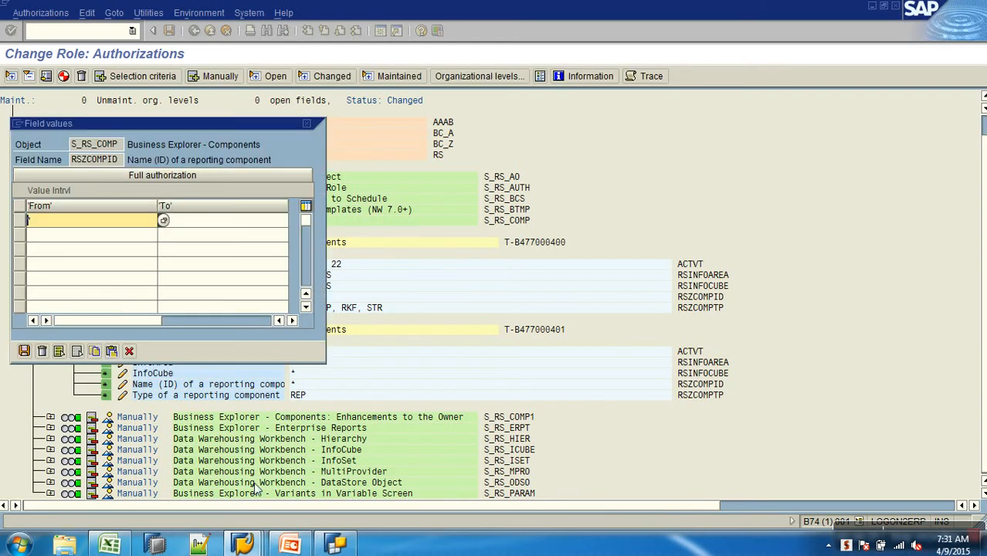
left_click(123, 545)
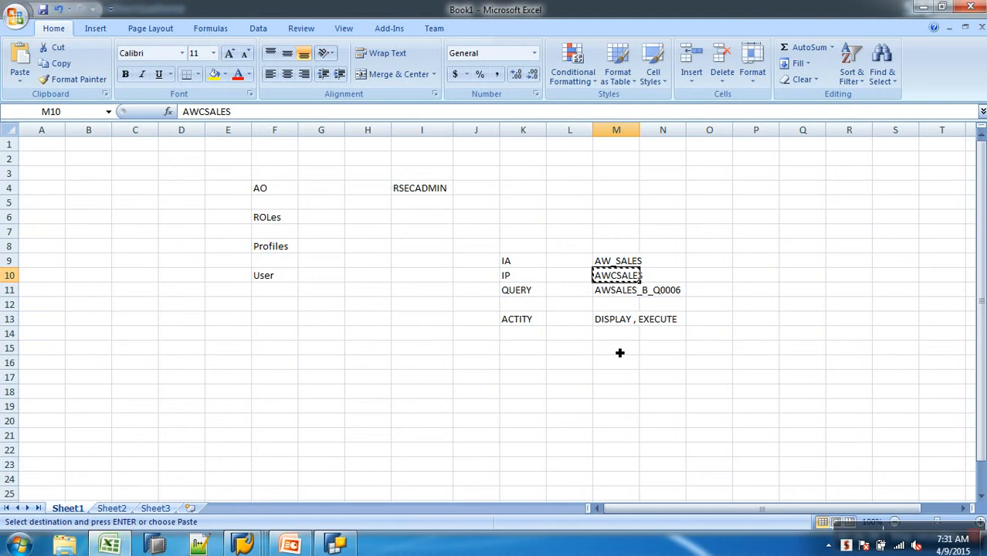
left_click(621, 291)
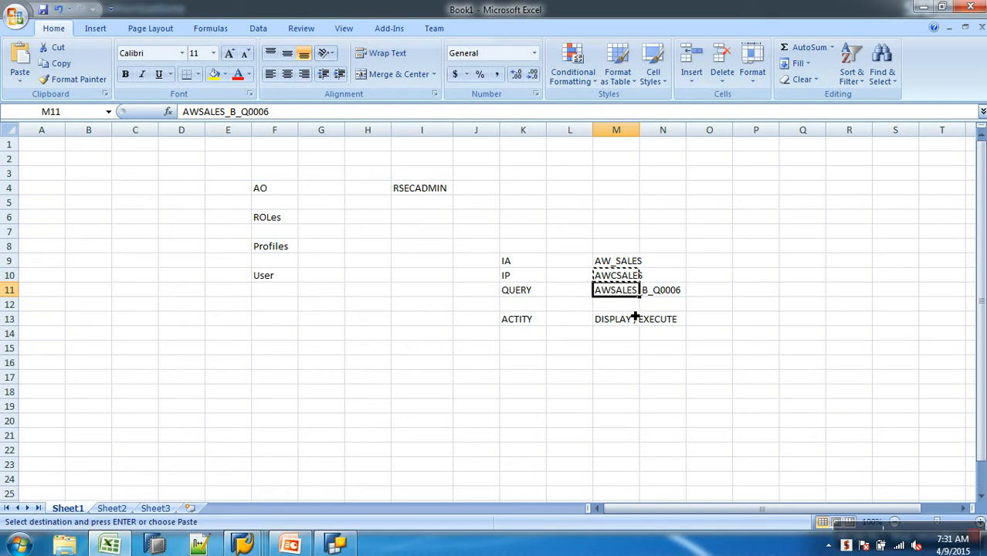
key("alt+Tab")
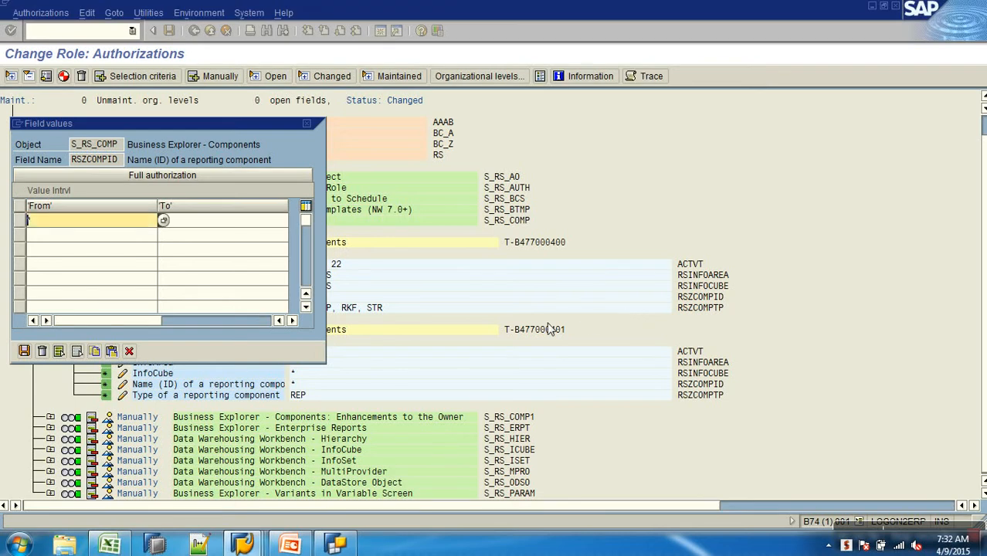
key("ctrl+v")
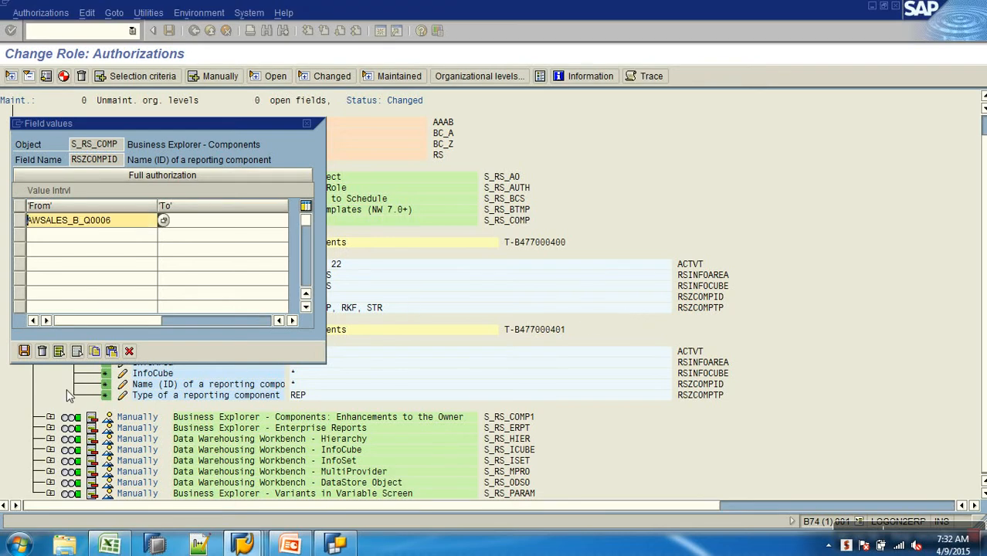
left_click(24, 351)
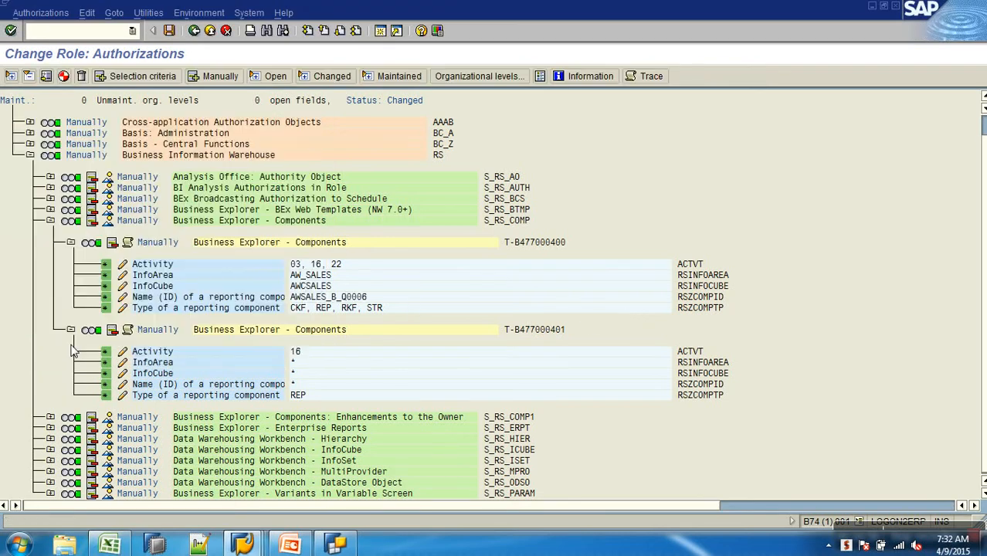
Grant full authorization for the type of reporting component in the first S_RS_COMP authorization.
left_click(122, 308)
left_click(110, 175)
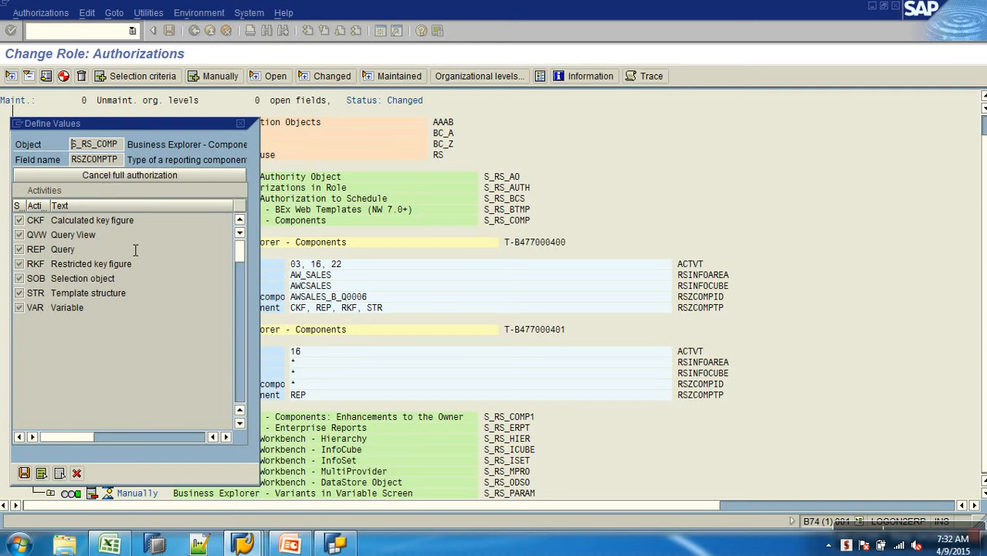
left_click(24, 472)
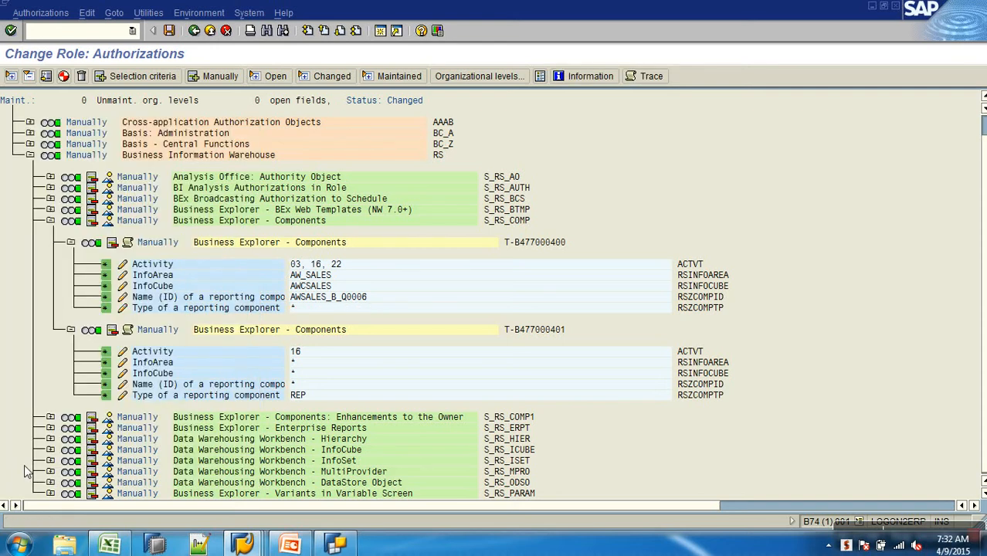
Add the activities 03 Display and 22 Enter, Include, Assign to the second S_RS_COMP authorization and save them.
left_click(122, 352)
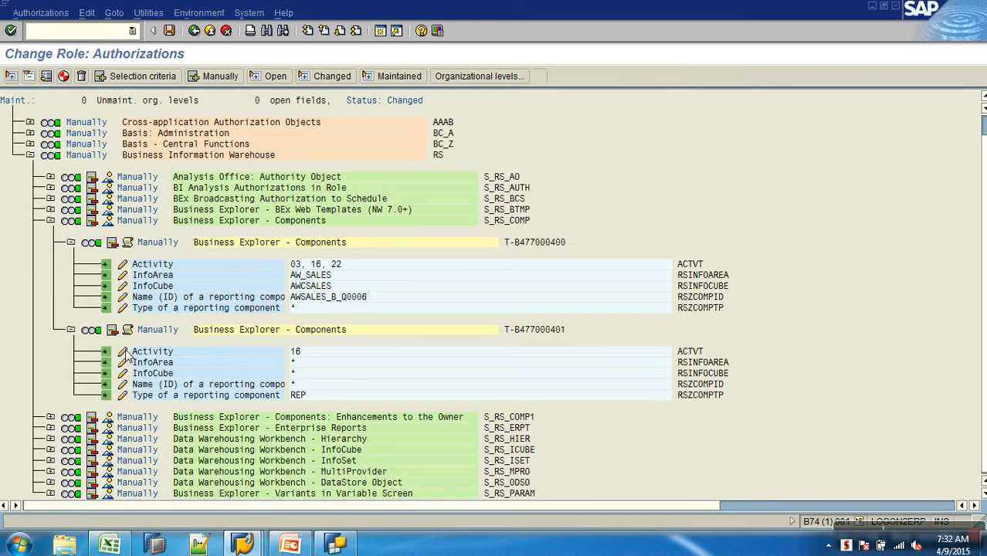
left_click(19, 249)
left_click(20, 292)
left_click(24, 473)
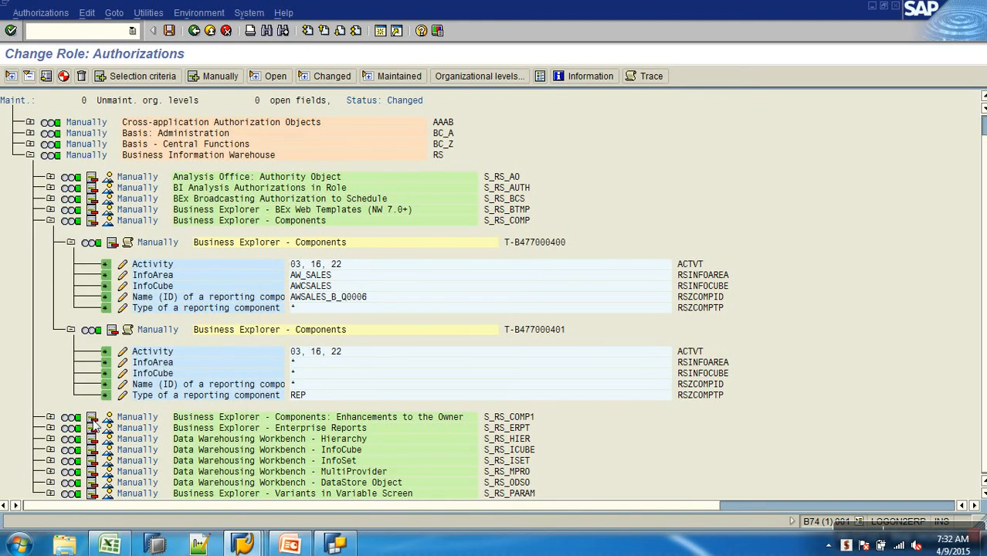
Set the InfoArea to AW_SALES and the InfoCube to AWCSALES in the second S_RS_COMP authorization, saving each field value.
left_click(123, 362)
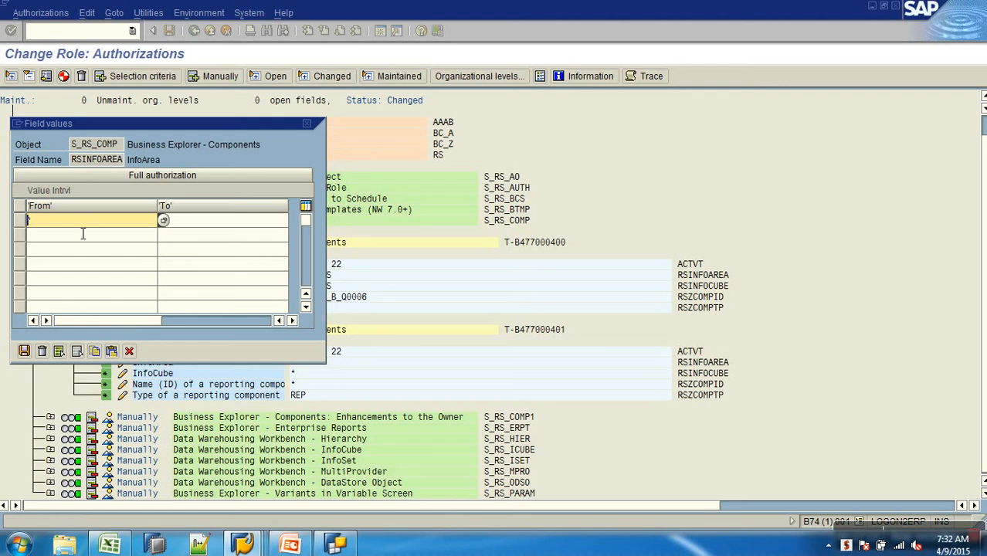
key("BackSpace")
left_click(120, 259)
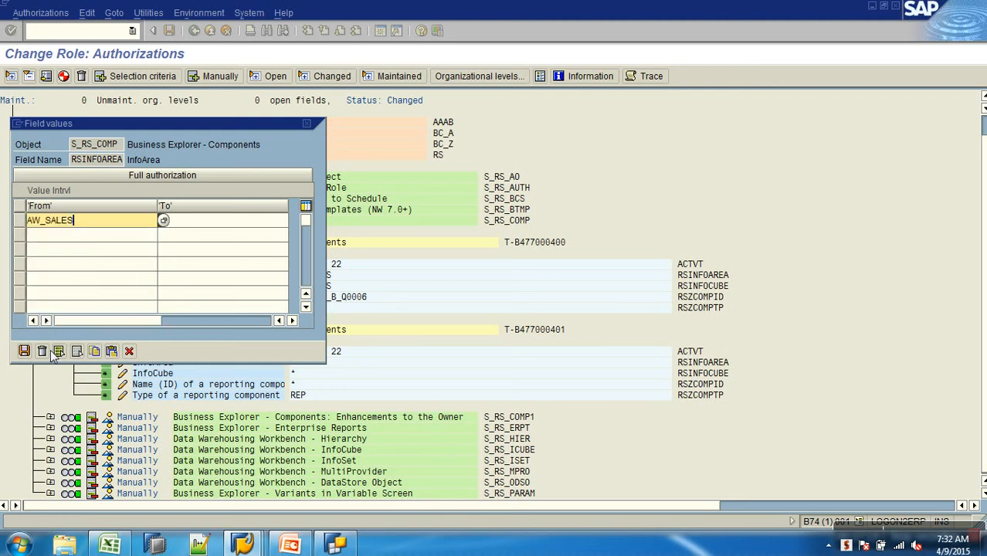
left_click(24, 351)
left_click(122, 373)
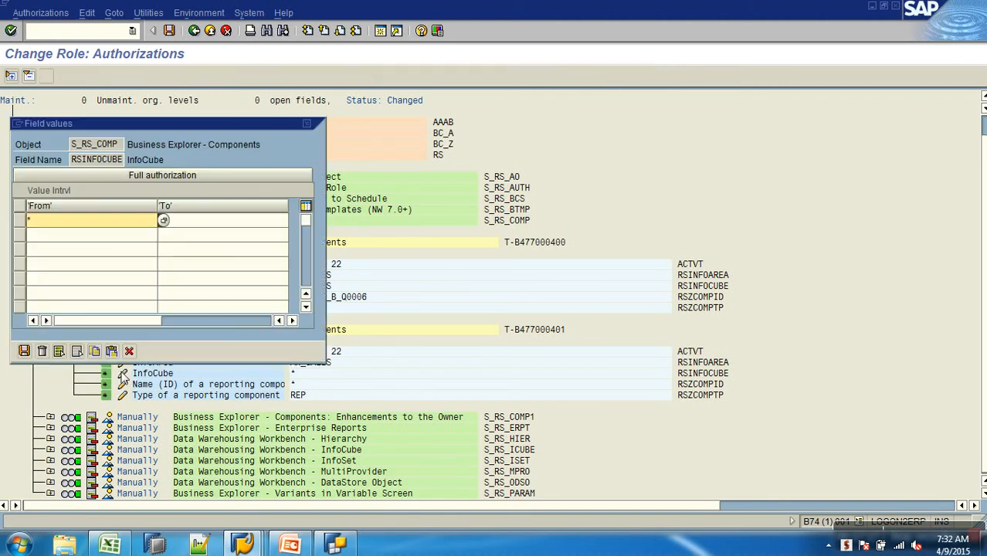
key("BackSpace")
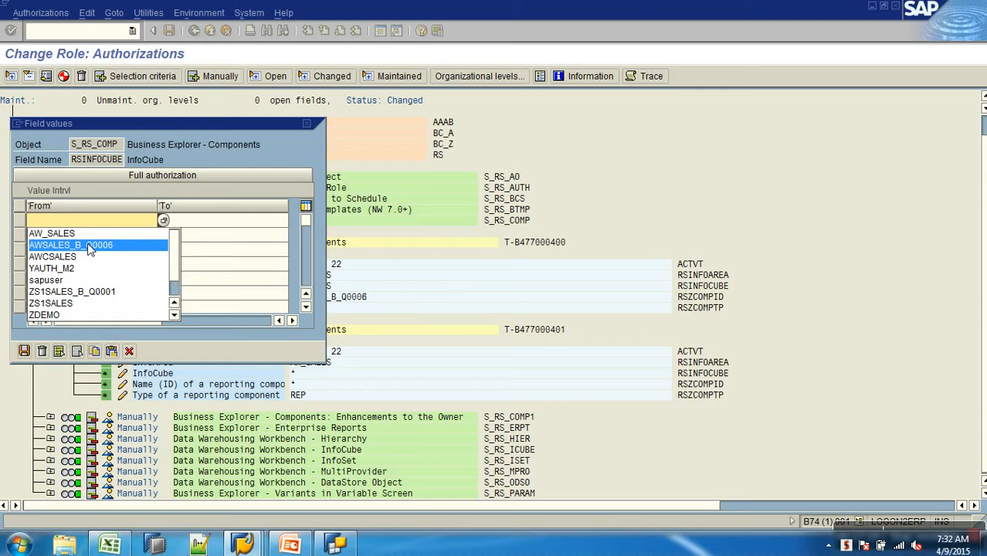
left_click(77, 257)
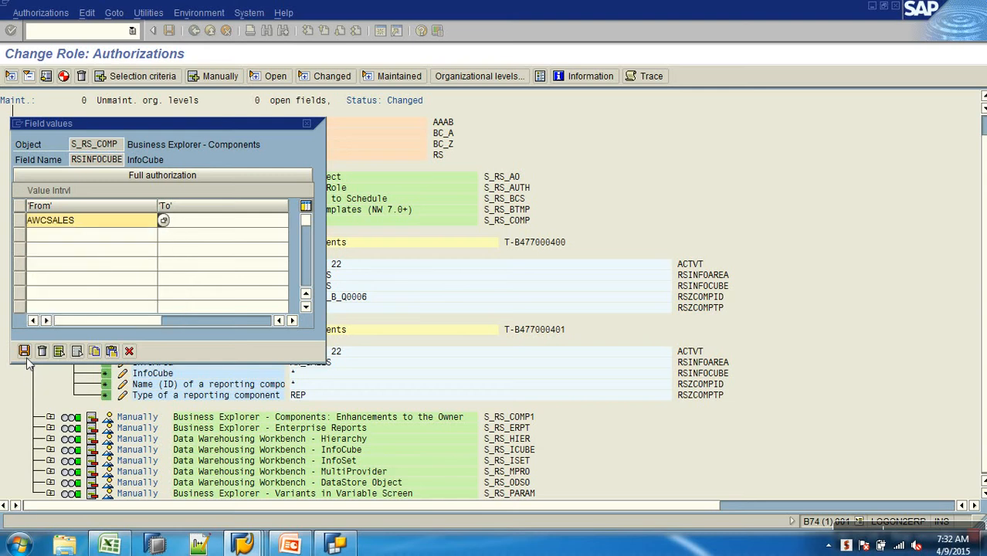
left_click(24, 352)
Set the second S_RS_COMP authorization's reporting component name to AWSALES_B_Q0006 and grant full authorization for its component type.
left_click(122, 384)
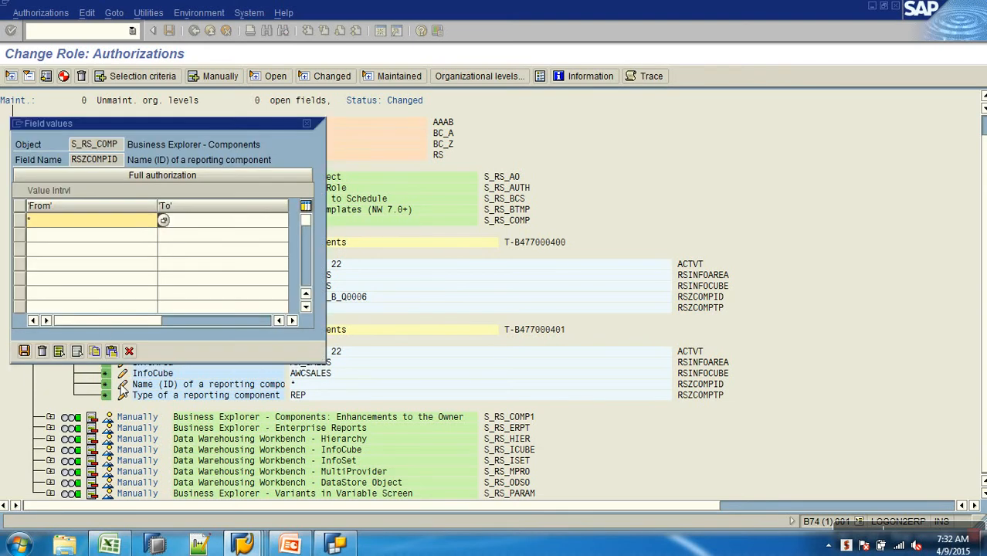
key("space")
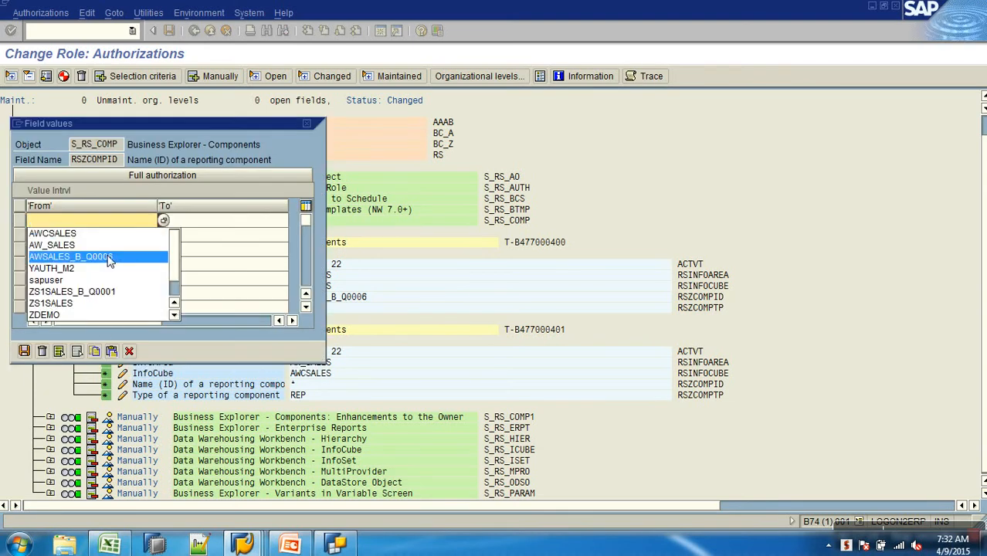
left_click(112, 260)
left_click(24, 352)
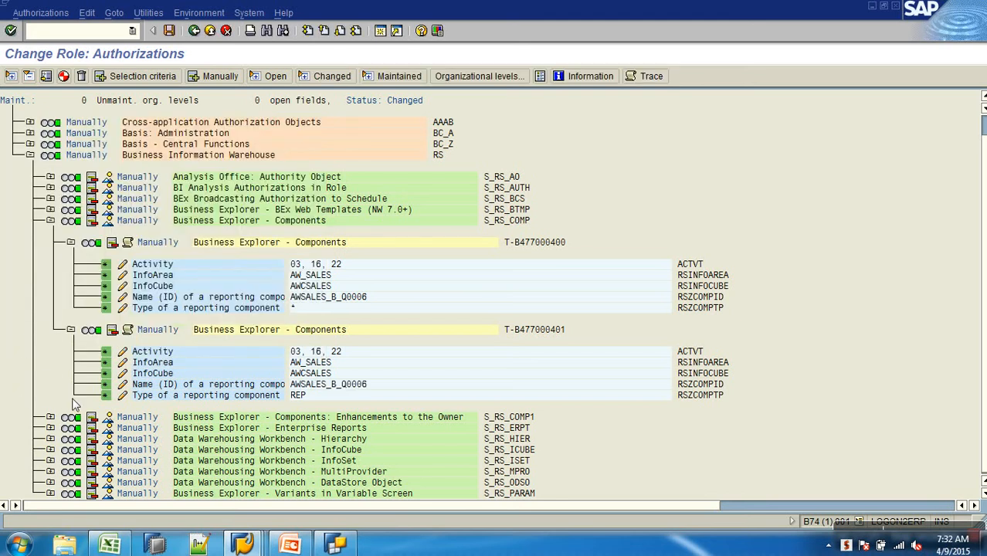
left_click(123, 395)
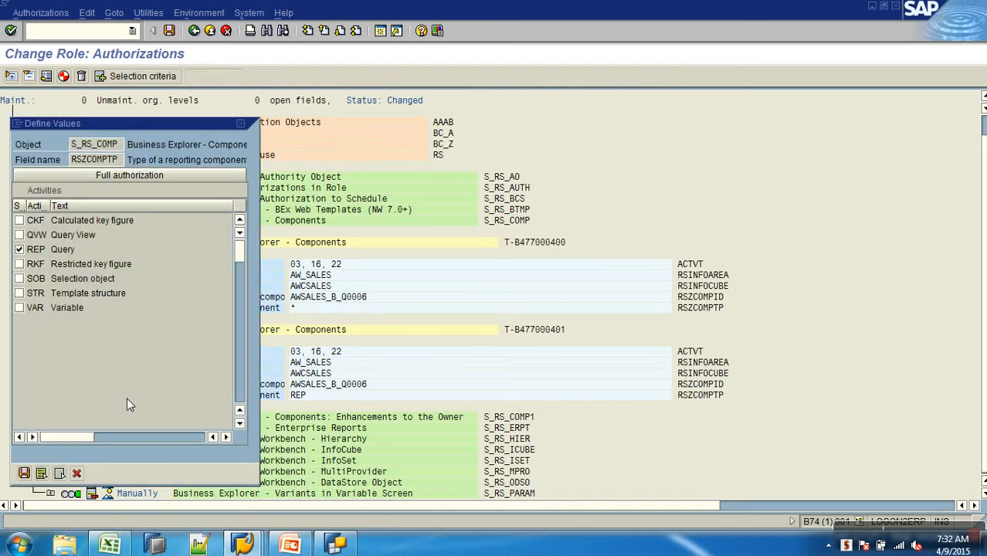
left_click(71, 176)
left_click(25, 473)
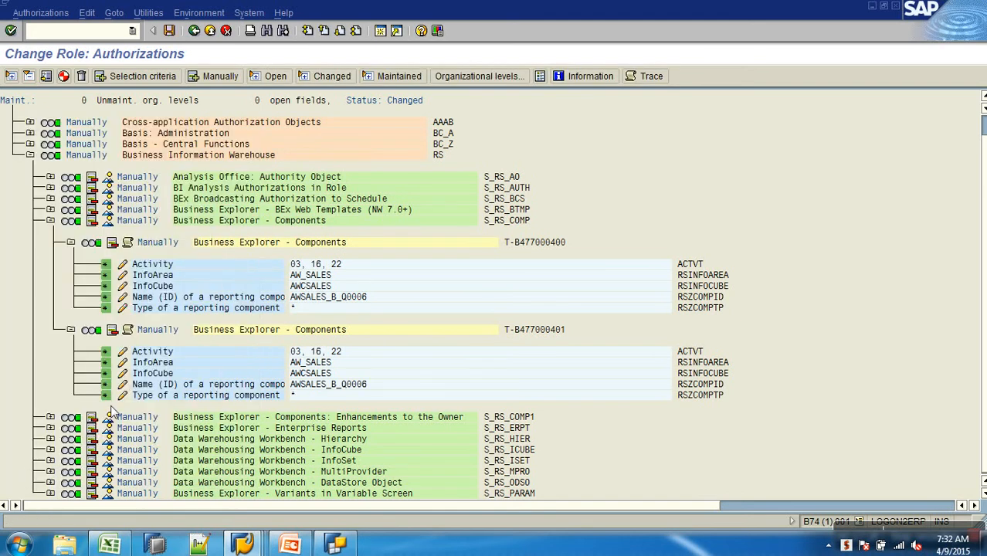
Review the activities of the S_RS_COMP1 authorization and set its reporting component name to AWSALES_B_Q0006.
left_click(71, 242)
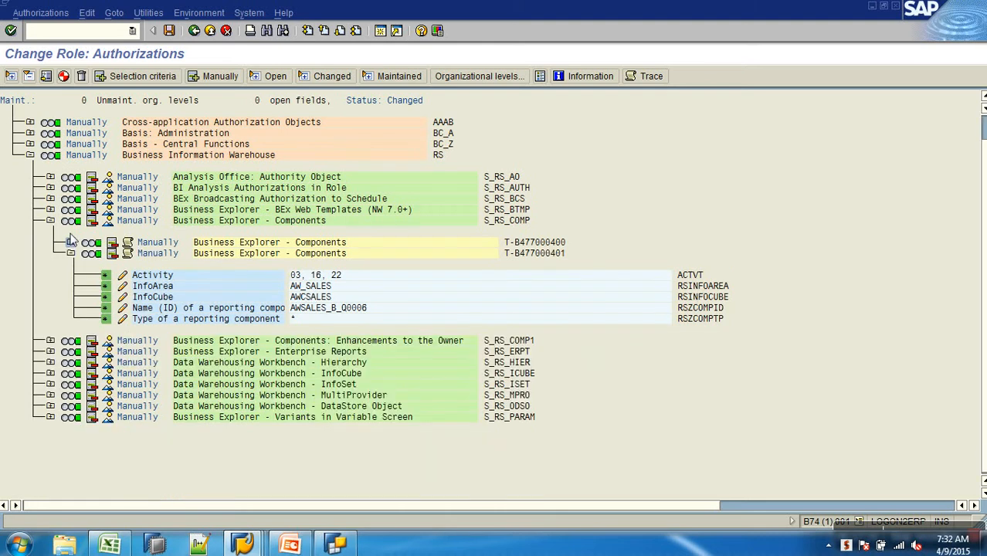
left_click(50, 221)
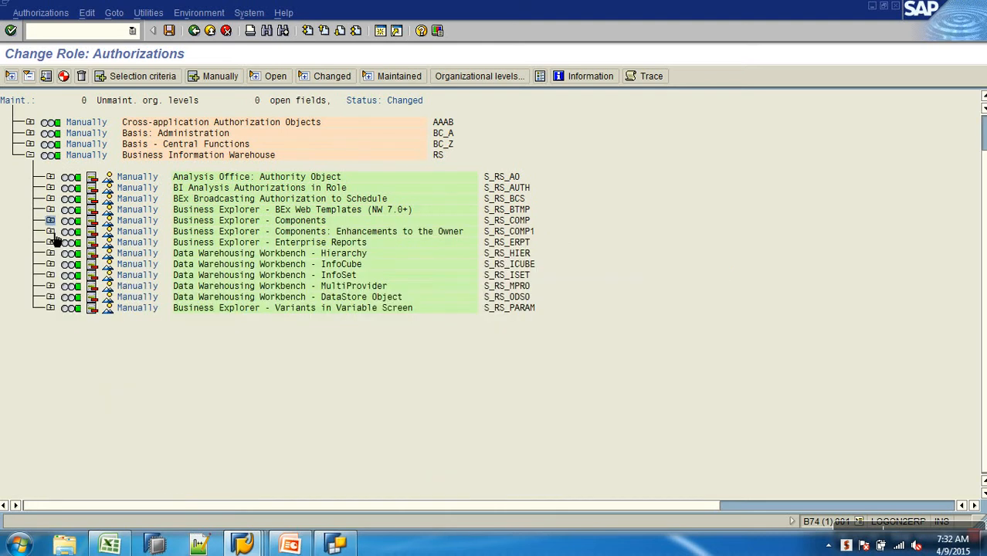
left_click(51, 231)
left_click(122, 275)
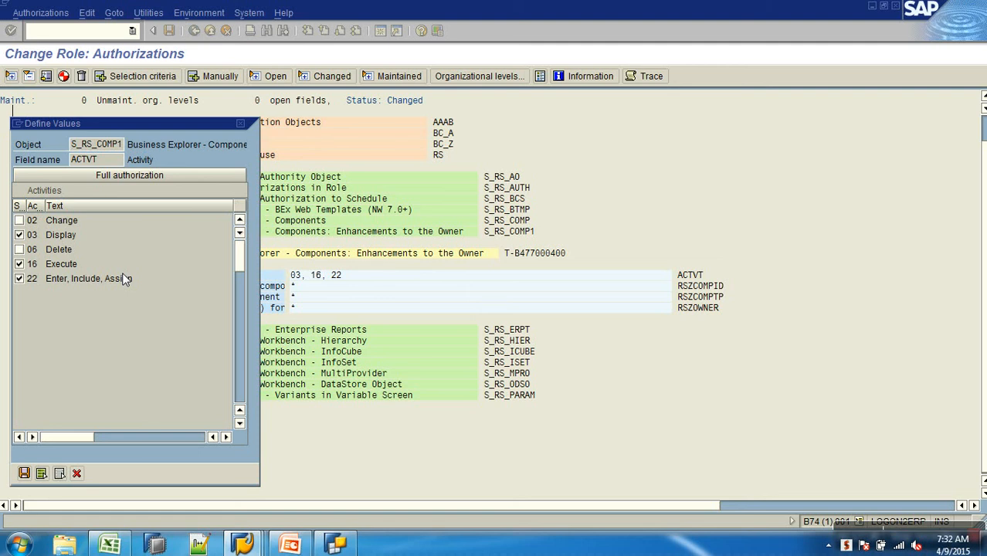
left_click(38, 474)
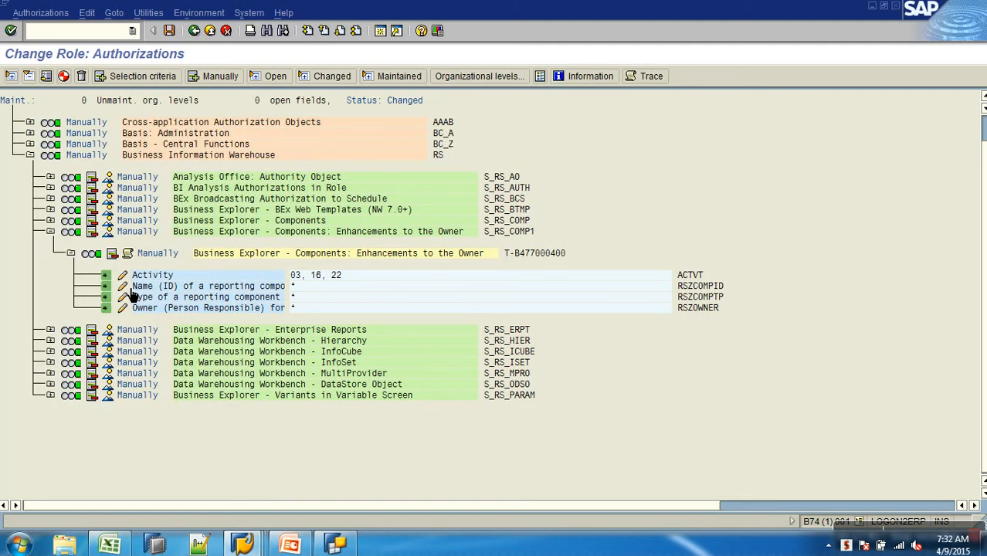
left_click(131, 288)
key("BackSpace")
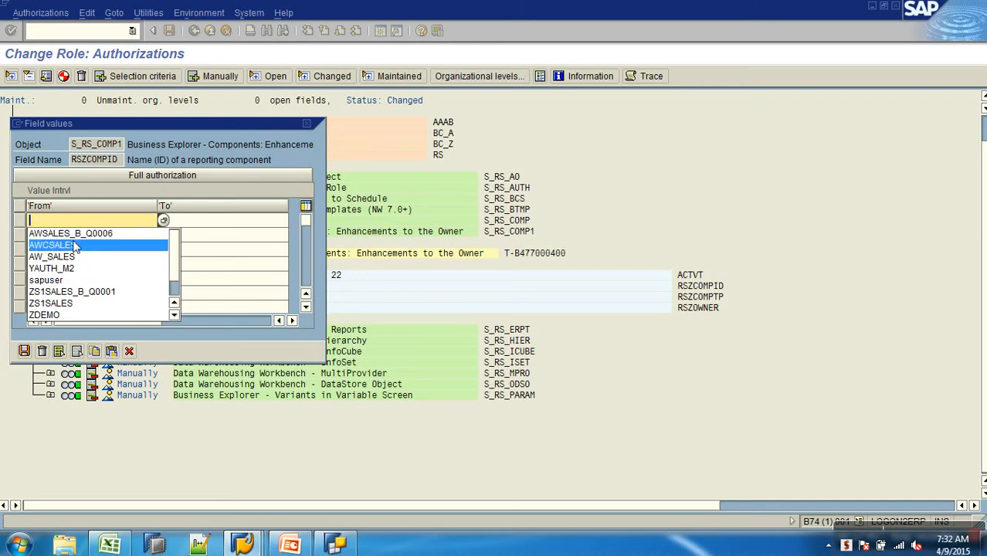
left_click(76, 235)
left_click(23, 351)
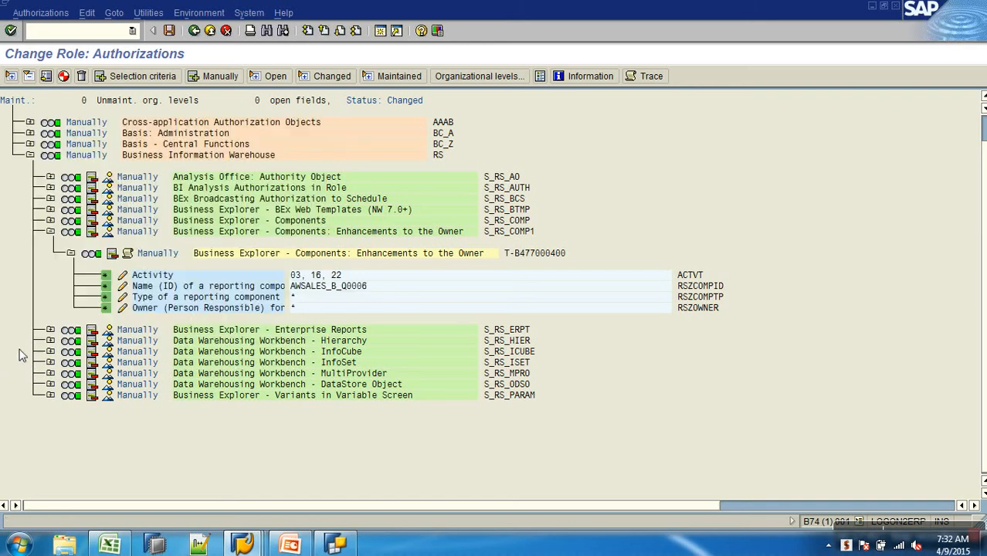
Save full authorization for the type of reporting component and the value * for the owner in the S_RS_COMP1 authorization.
left_click(124, 300)
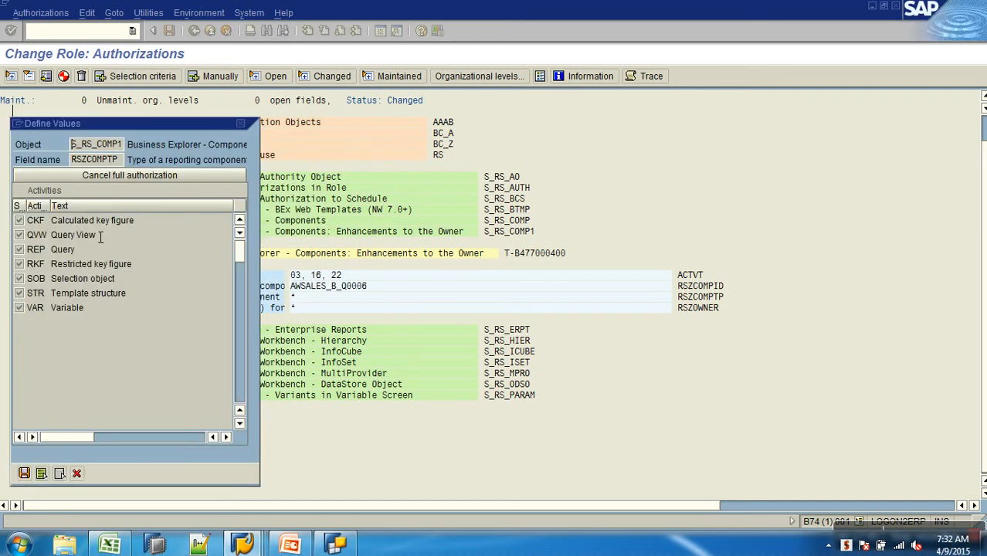
left_click(24, 472)
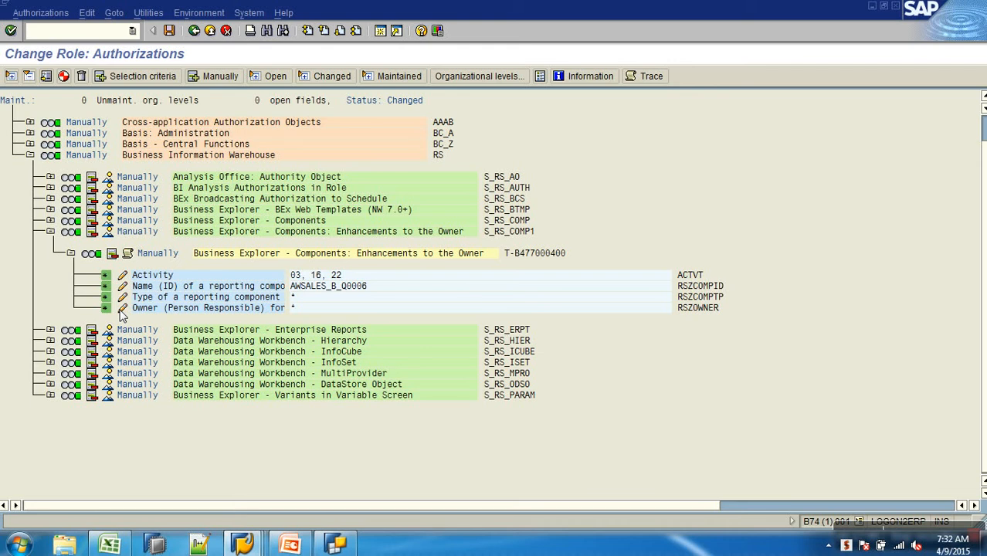
left_click(122, 307)
type("*")
left_click(24, 352)
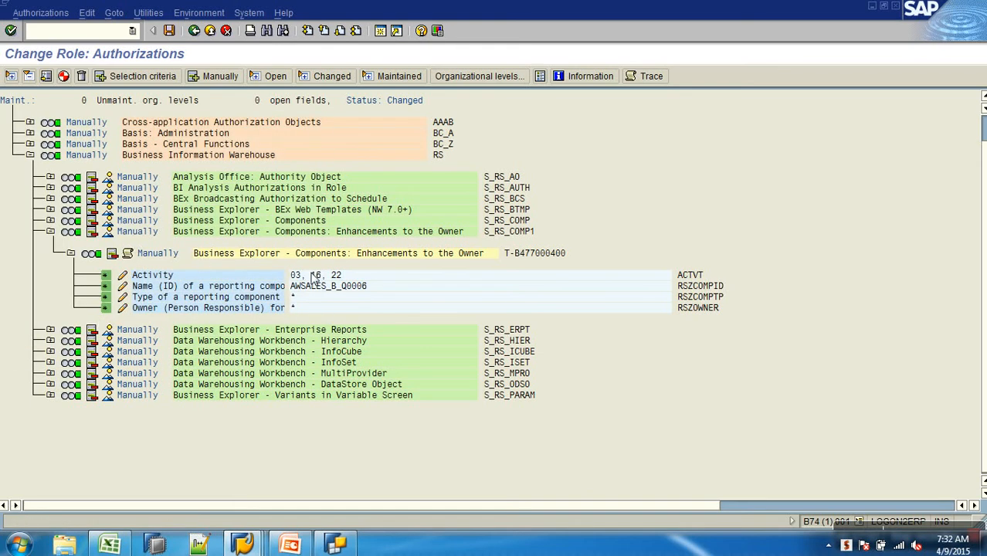
Clear the BW analysis authorization name in the BIAUTH field of the S_RS_AUTH authorization.
left_click(51, 233)
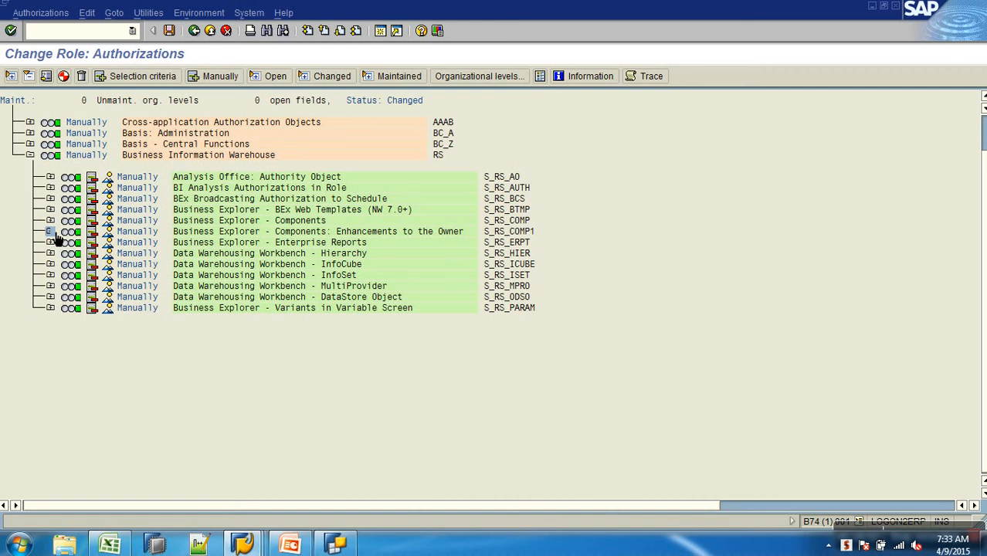
left_click(231, 189)
left_click(497, 188)
left_click(51, 188)
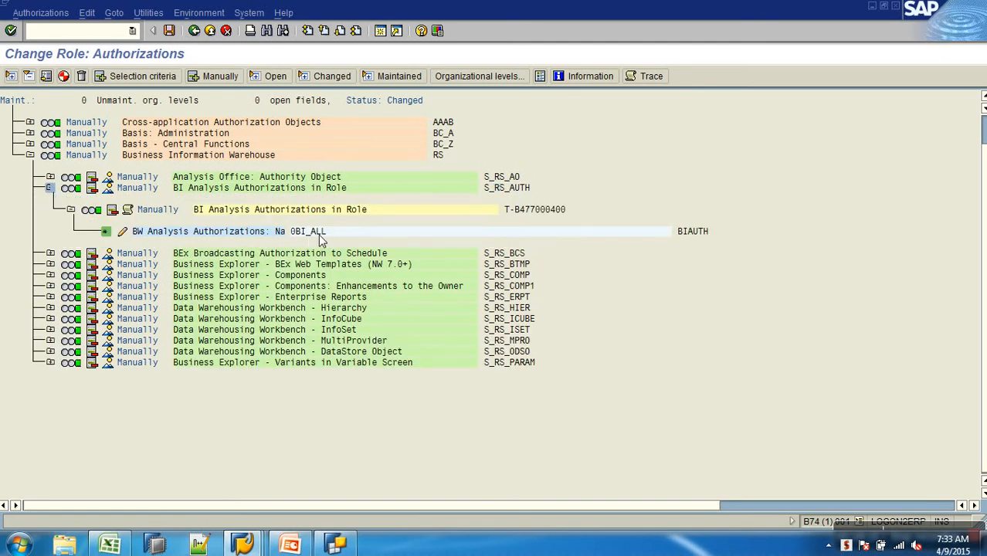
left_click(125, 233)
left_click_drag(67, 221, 27, 221)
key("BackSpace")
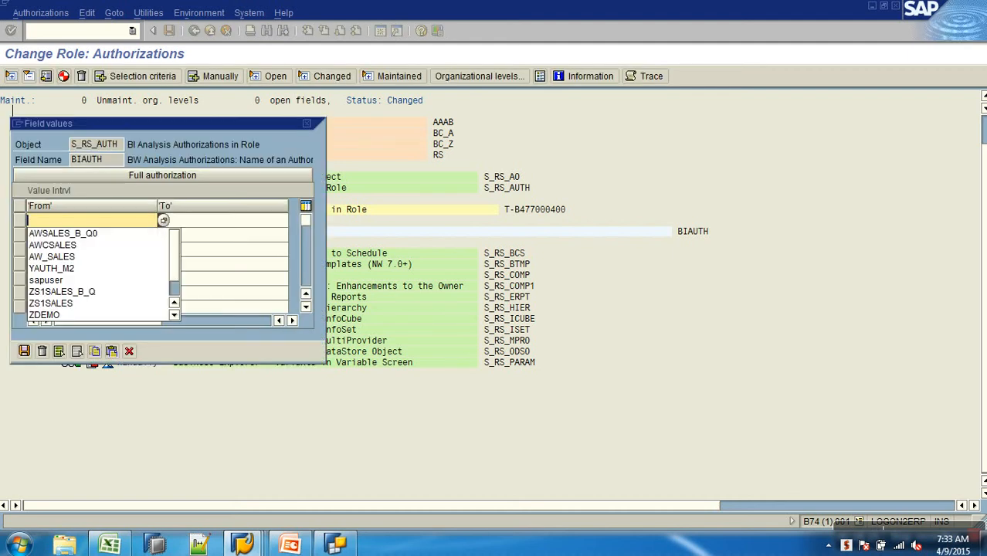
Look up analysis authorizations matching ZA*, assign ZA_S_SCHNL to the BIAUTH field of S_RS_AUTH and save the value.
type("ZA*")
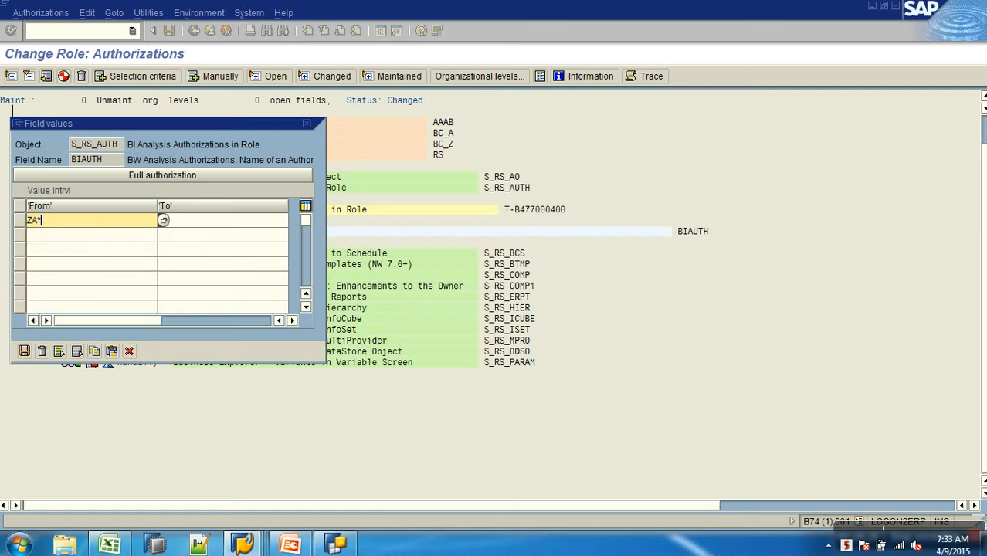
key("F4")
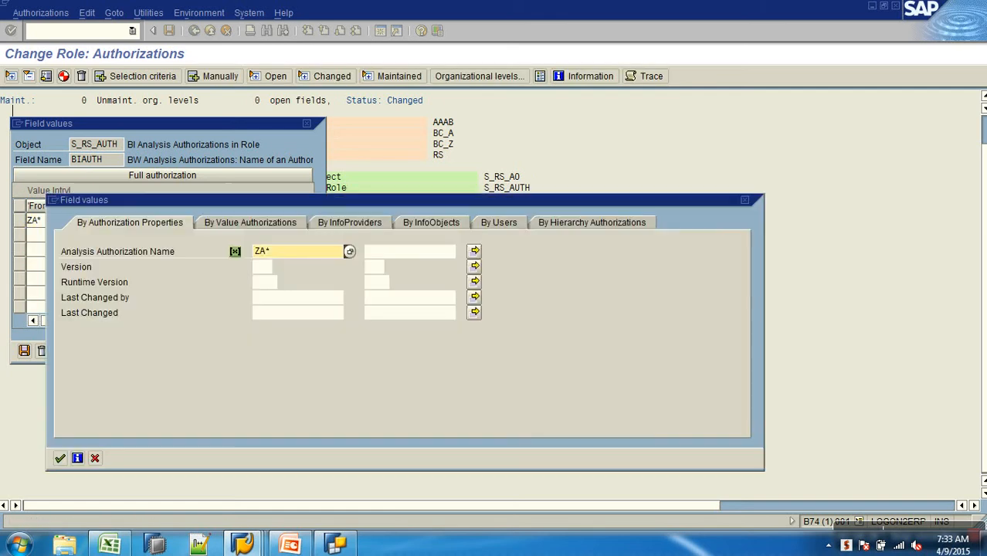
key("Return")
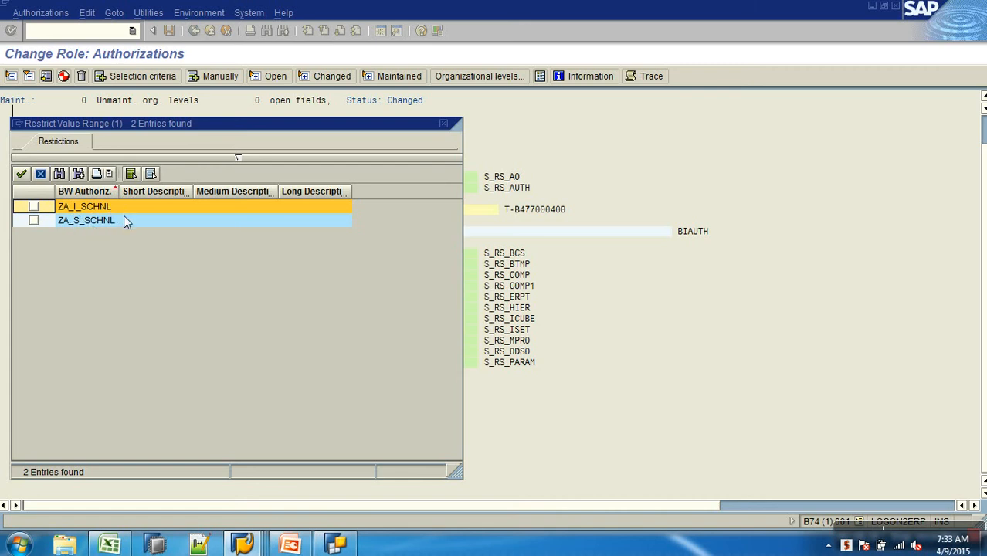
left_click(36, 222)
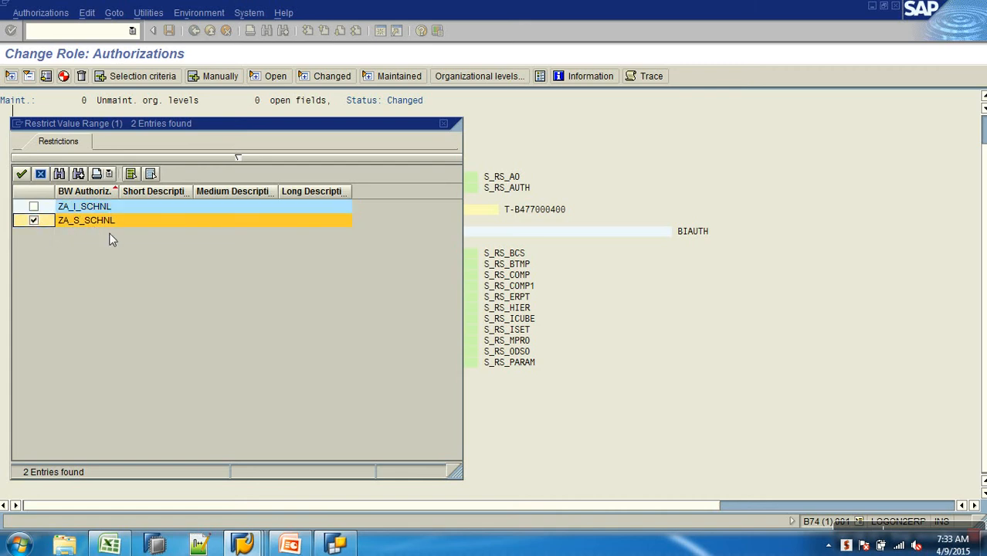
left_click(21, 174)
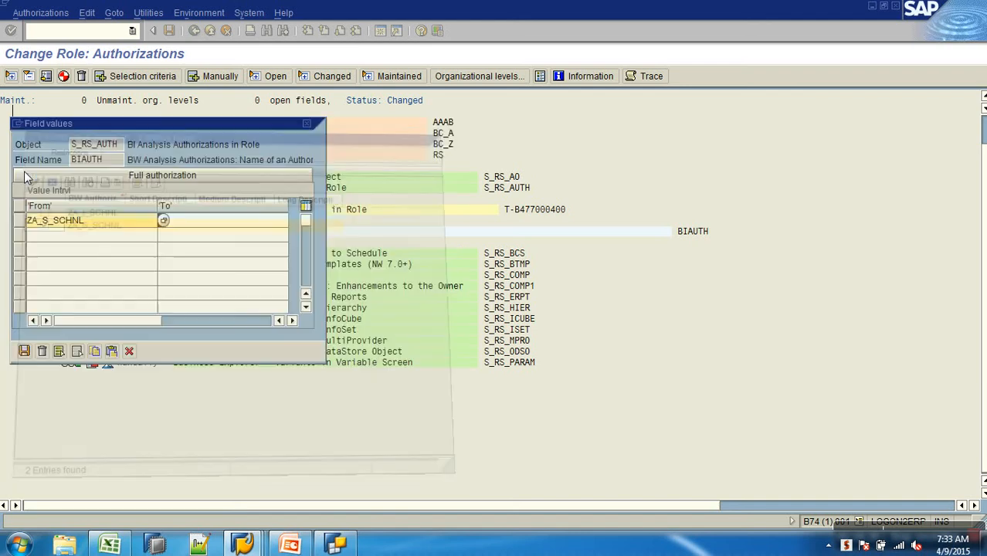
left_click(24, 352)
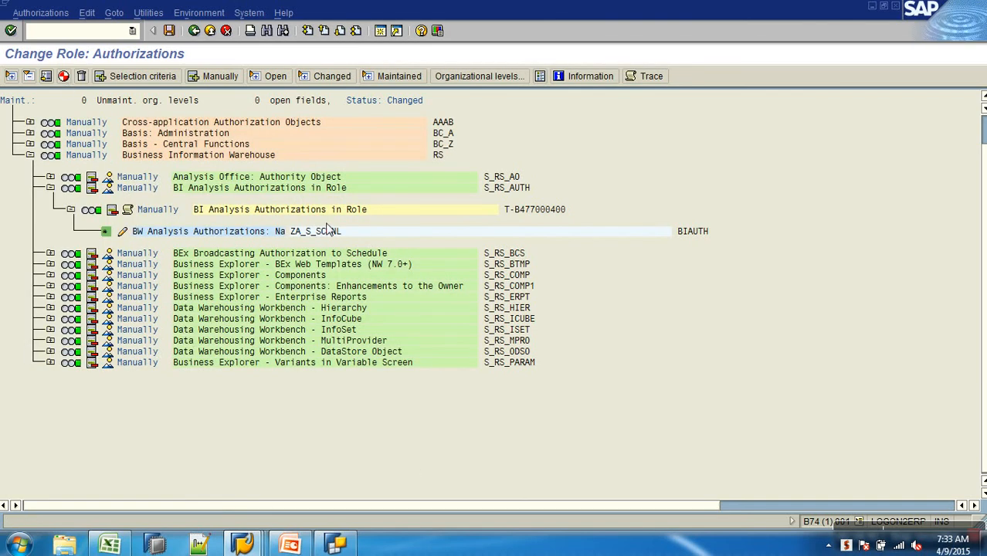
Generate the authorization profile under the proposed name T-B4770004, save the role and return to the initial Role Maintenance screen.
left_click(63, 76)
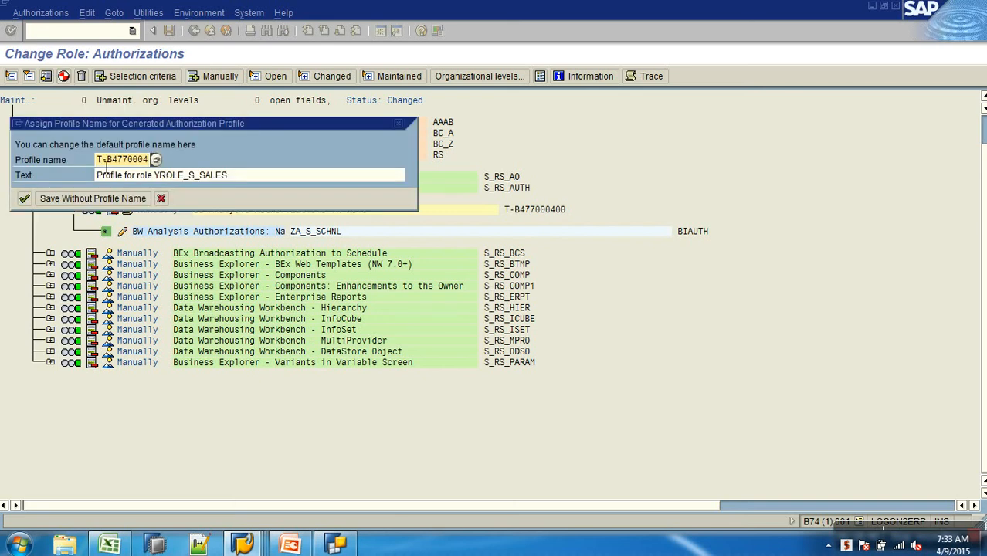
left_click_drag(121, 159, 156, 161)
left_click(26, 199)
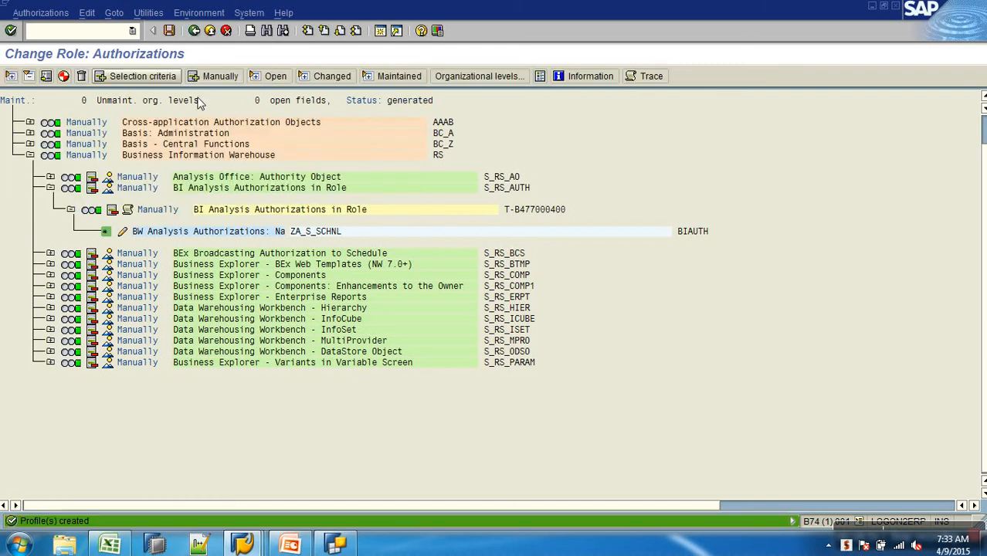
left_click(194, 32)
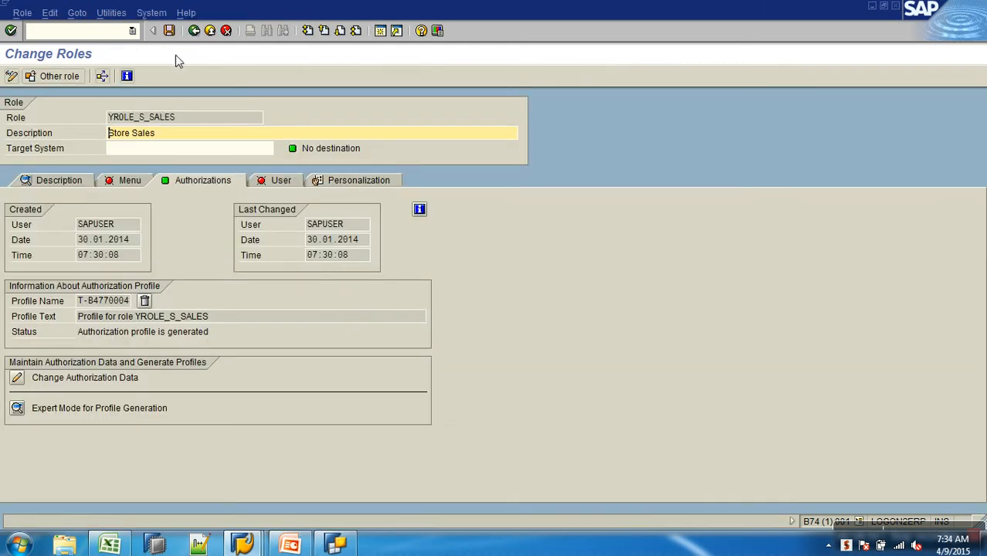
left_click(170, 31)
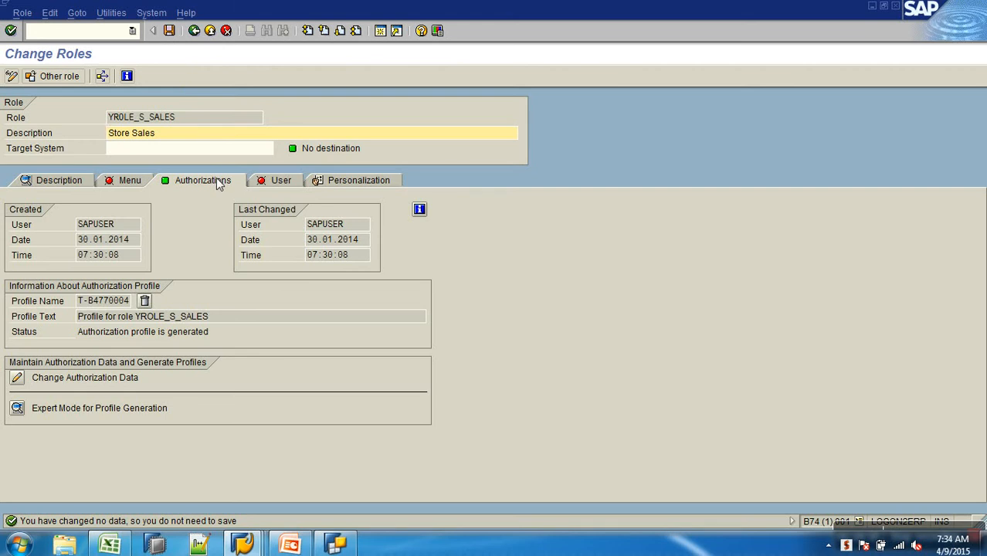
left_click(194, 30)
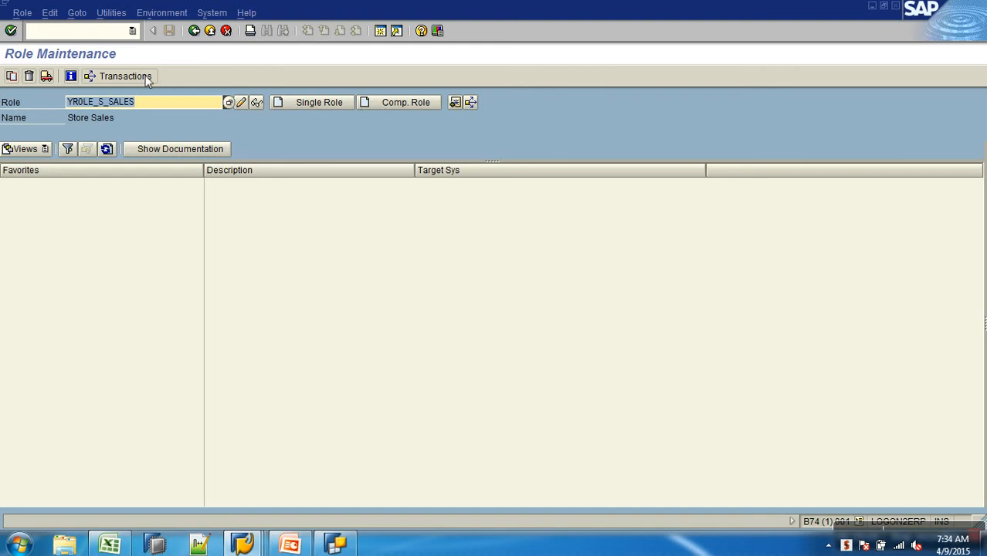
Copy the complete role YROLE_S_SALES to a new role named YROLE_I_SALES.
left_click(12, 77)
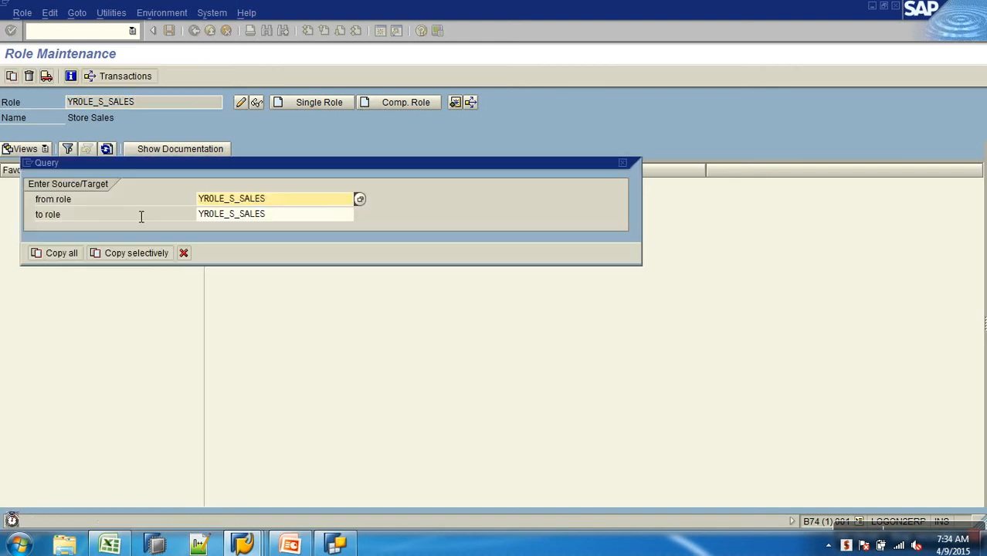
left_click(241, 218)
key("BackSpace")
type("I")
key("Return")
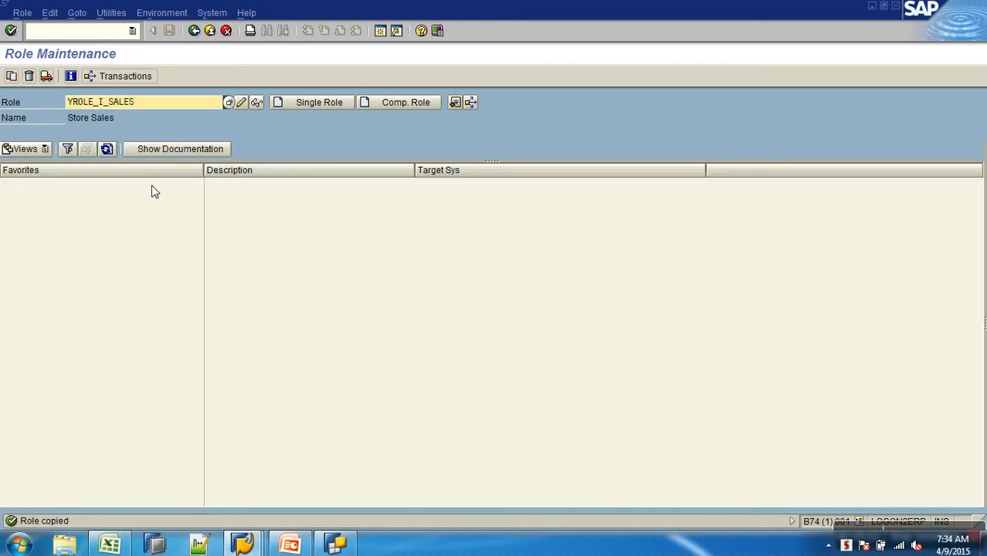
Open the authorization data of role YROLE_I_SALES for changing and turn on technical names.
left_click(240, 102)
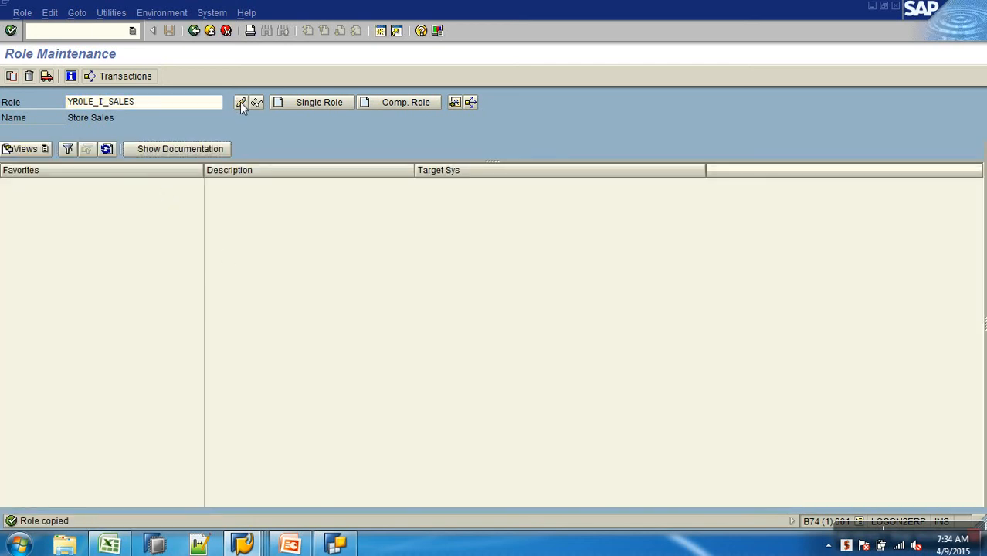
left_click(180, 186)
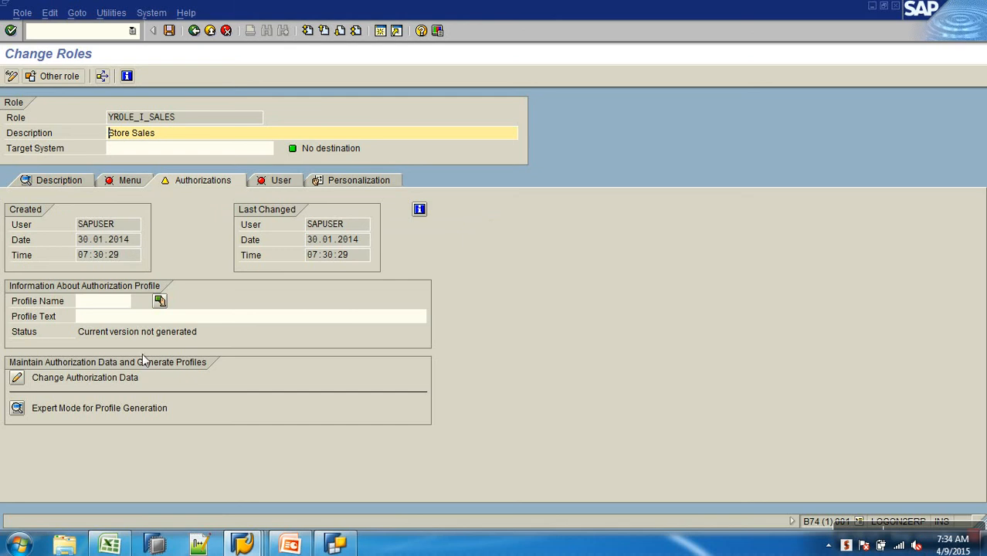
left_click(17, 377)
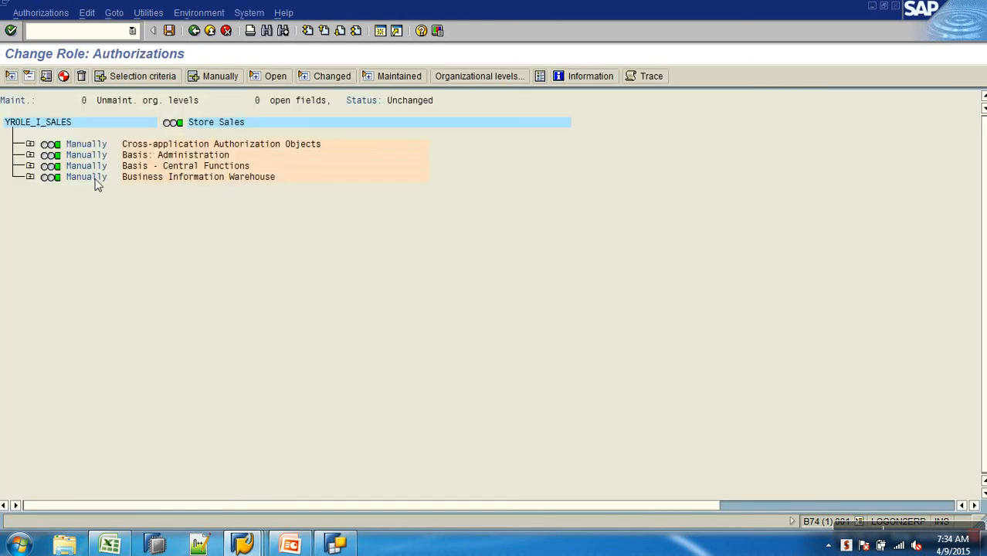
left_click(149, 16)
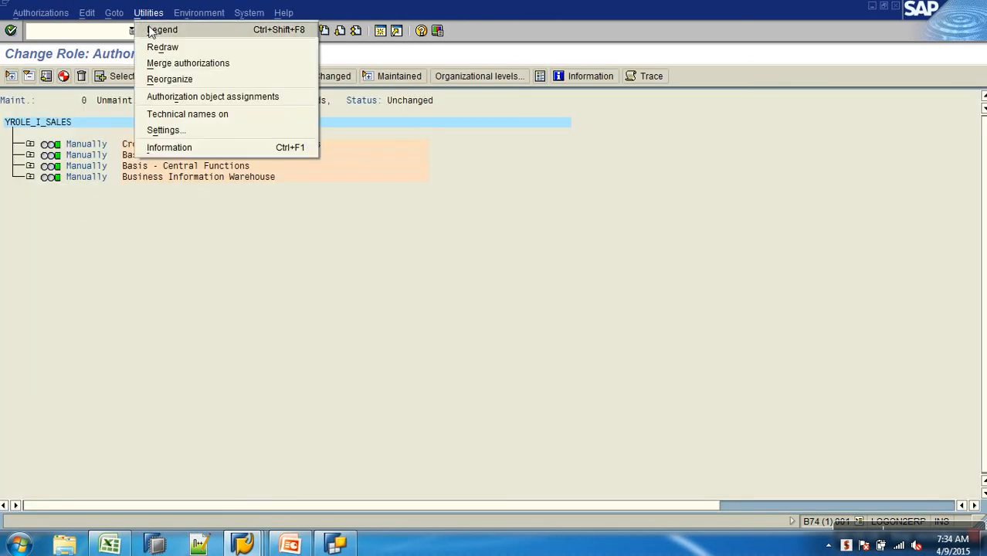
left_click(190, 114)
Expand the Business Information Warehouse class and review the field values of the S_RS_COMP authorizations.
left_click(34, 180)
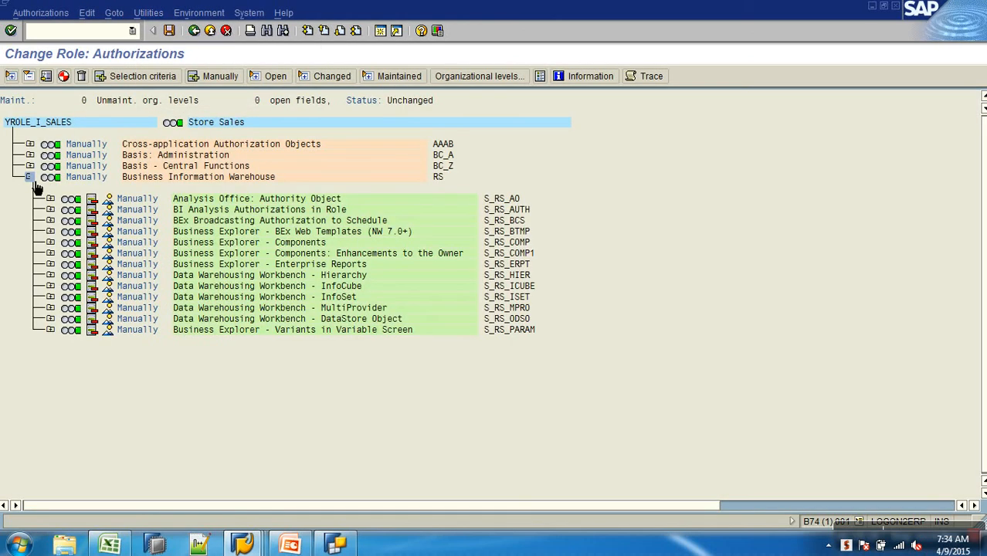
left_click(50, 254)
left_click(51, 243)
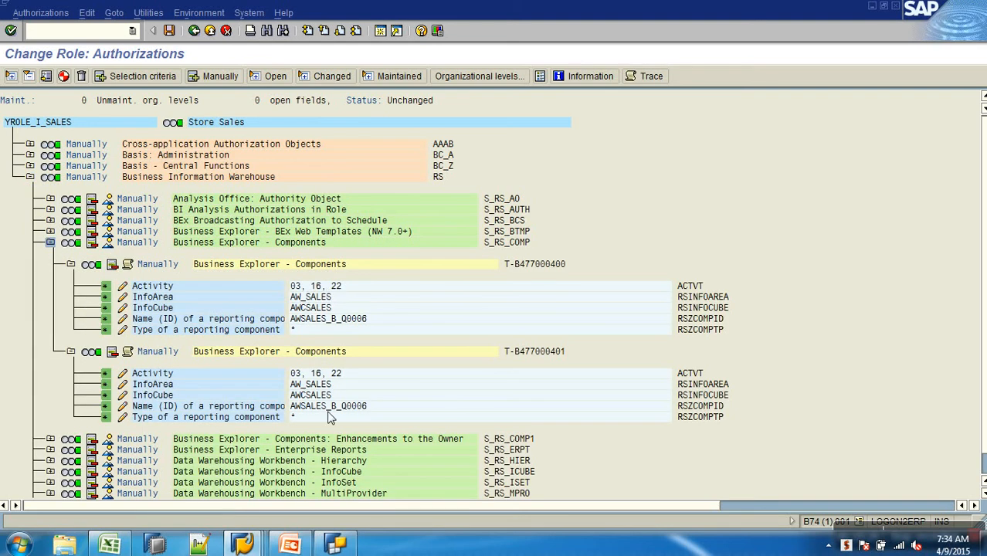
Replace the BIAUTH value of S_RS_AUTH with ZA_I_SCHNL, looked up with the search pattern ZA*, and save the value.
left_click(51, 209)
left_click(122, 254)
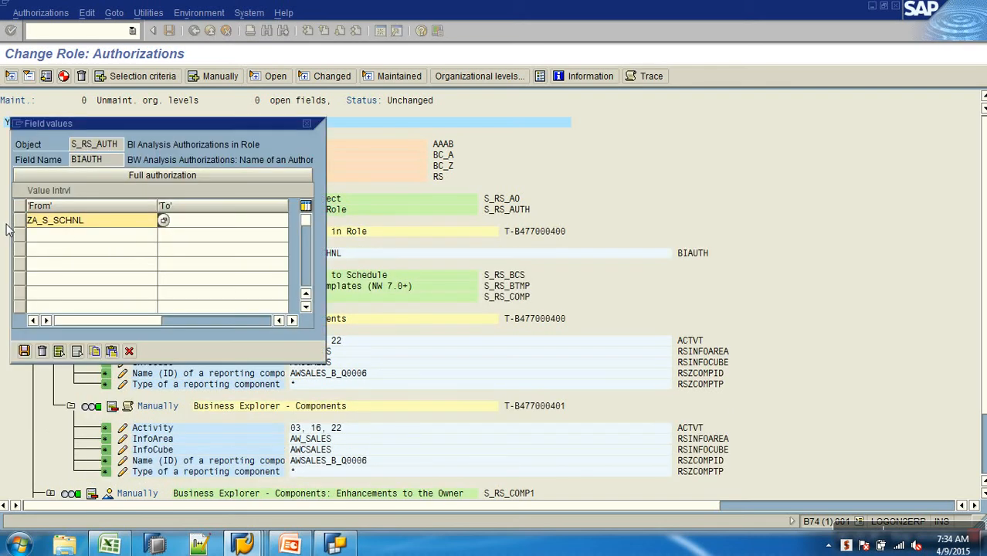
left_click_drag(102, 228, 6, 219)
key("BackSpace")
left_click(60, 243)
left_click(163, 223)
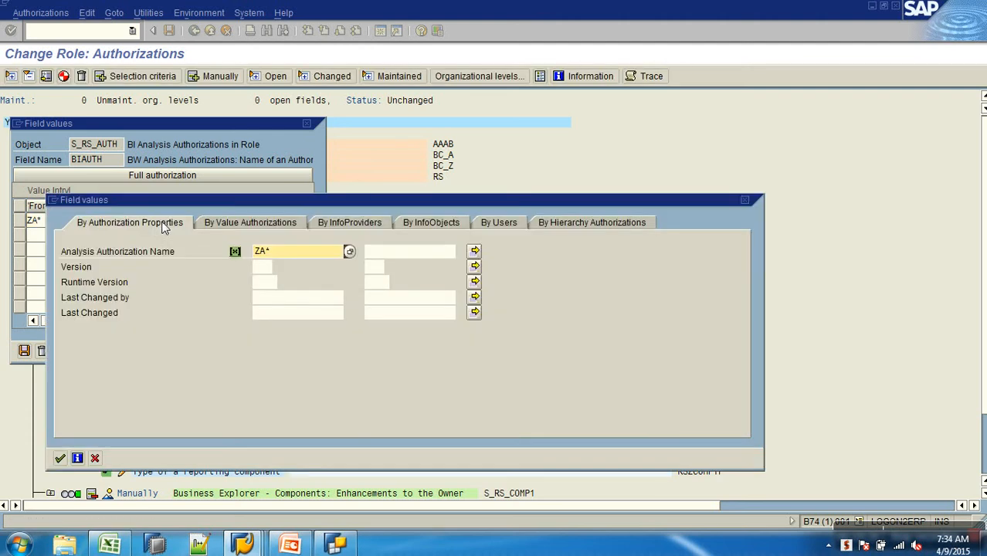
key("Return")
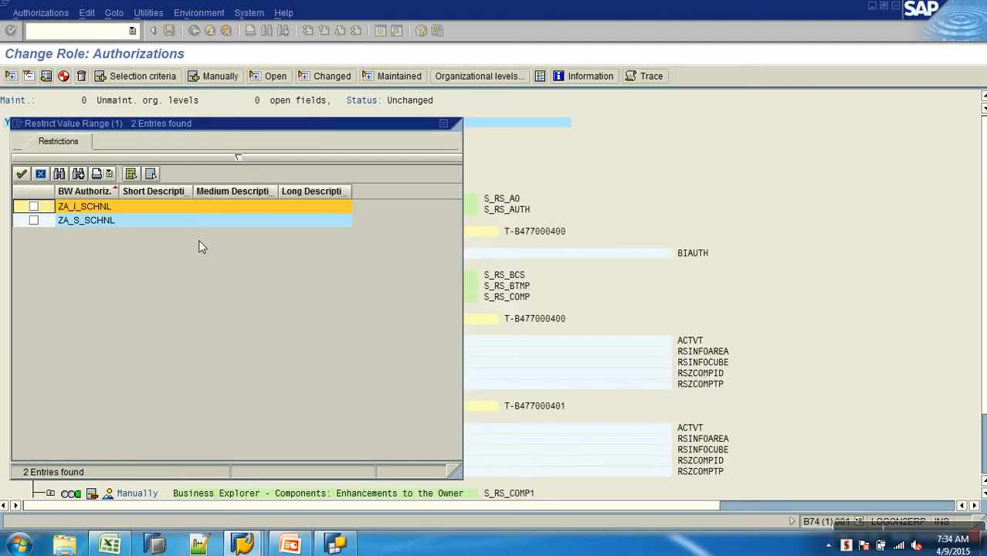
left_click(34, 206)
left_click(23, 175)
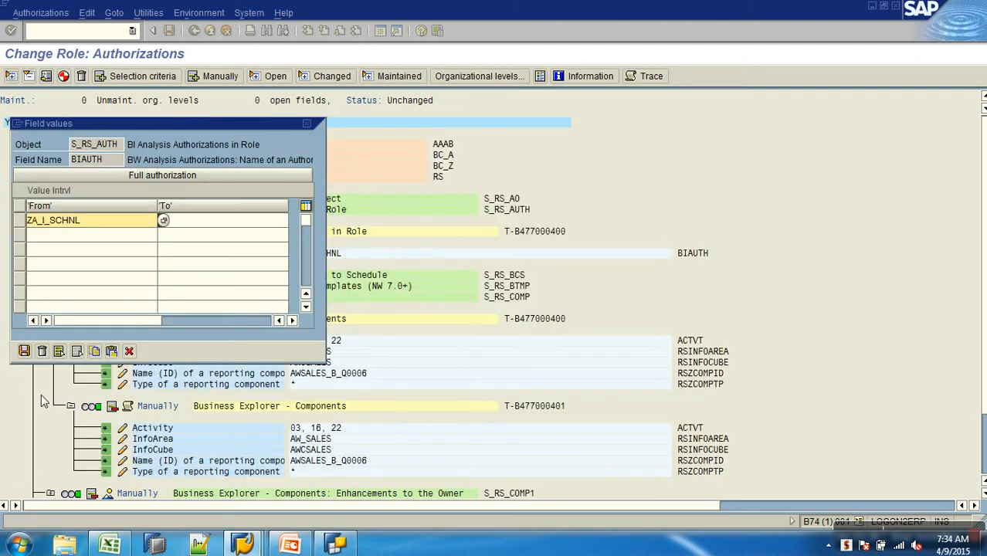
left_click(23, 351)
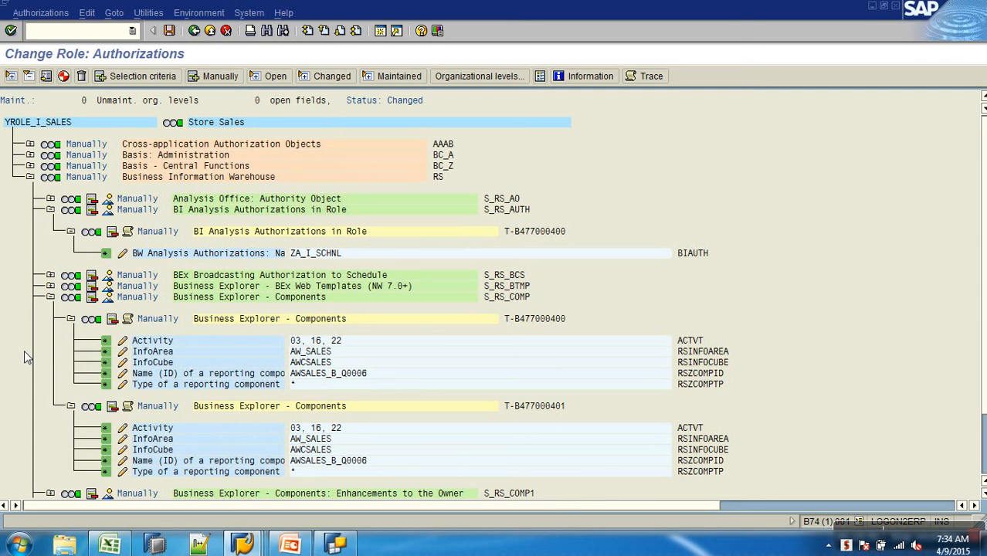
Generate the authorization profile under the proposed name T-B4770005 and return to the role's main maintenance screen.
left_click(63, 76)
left_click(23, 198)
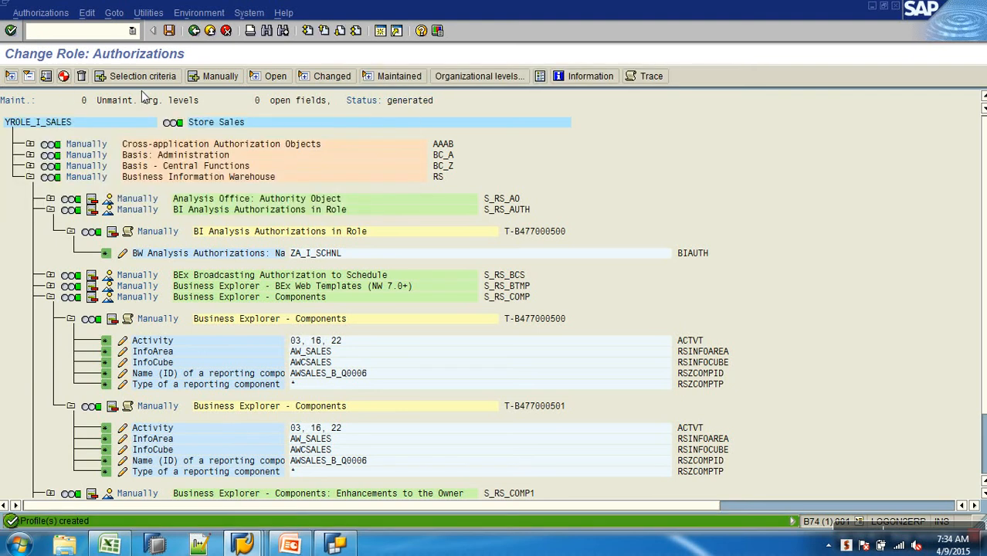
left_click(194, 32)
Add transaction RSRT to the role menu of YROLE_I_SALES and save the role.
left_click(121, 185)
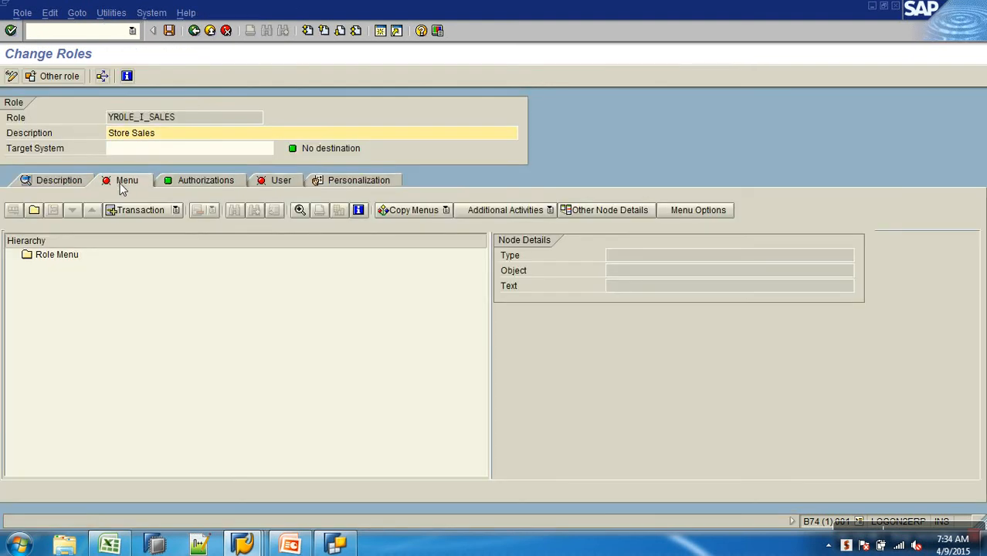
left_click(67, 255)
left_click(139, 210)
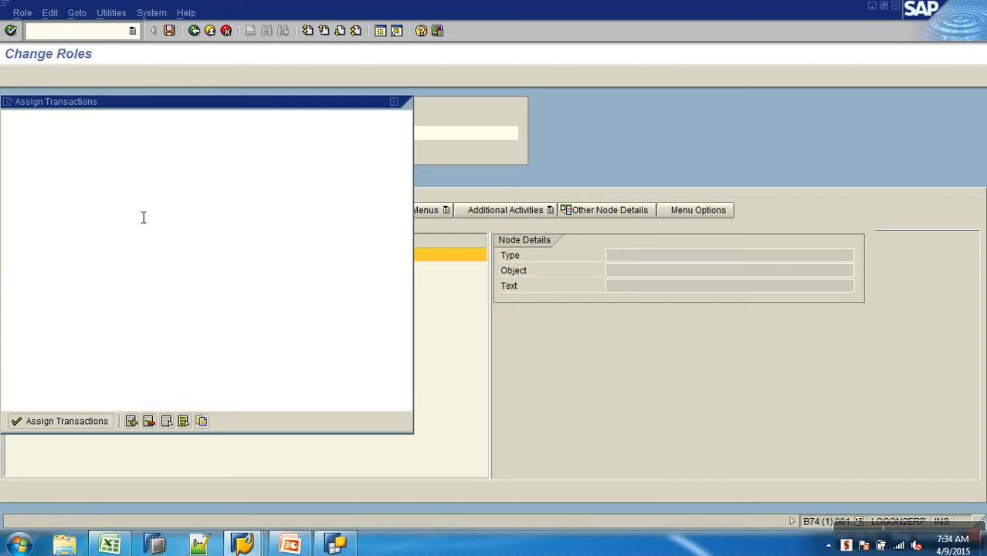
type("RSRT")
key("Return")
left_click(61, 421)
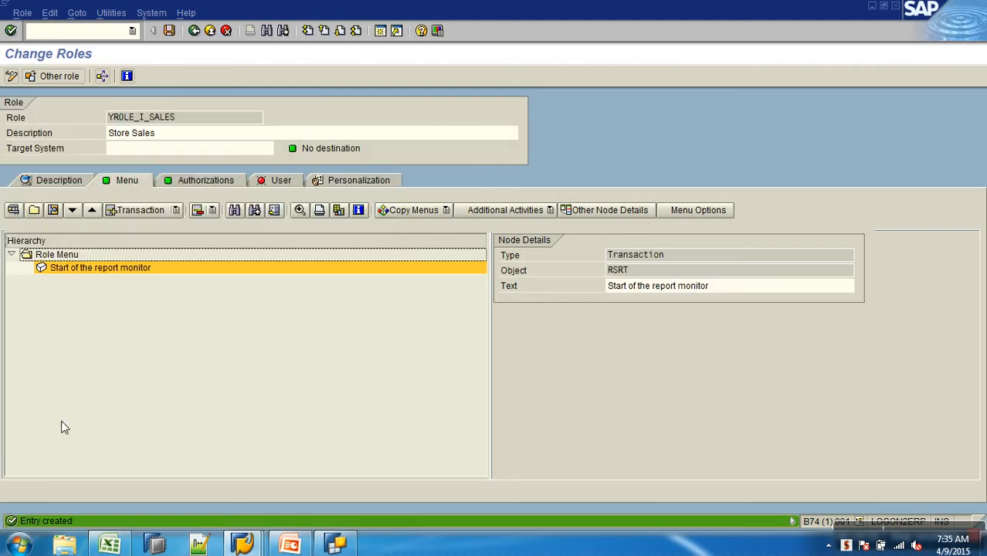
left_click(169, 31)
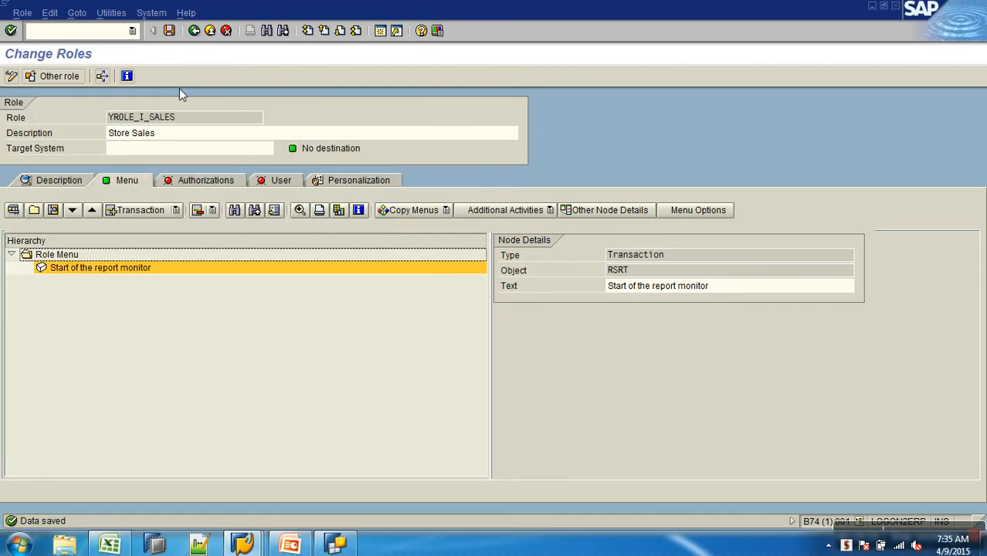
Reopen the role's authorization data for changing and generate the profile despite the open authorizations.
left_click(200, 182)
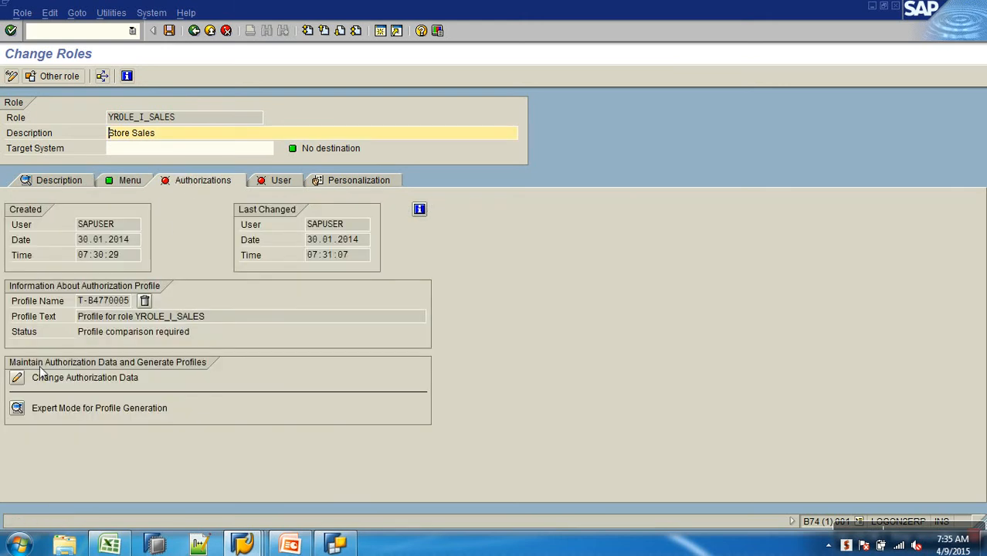
left_click(17, 378)
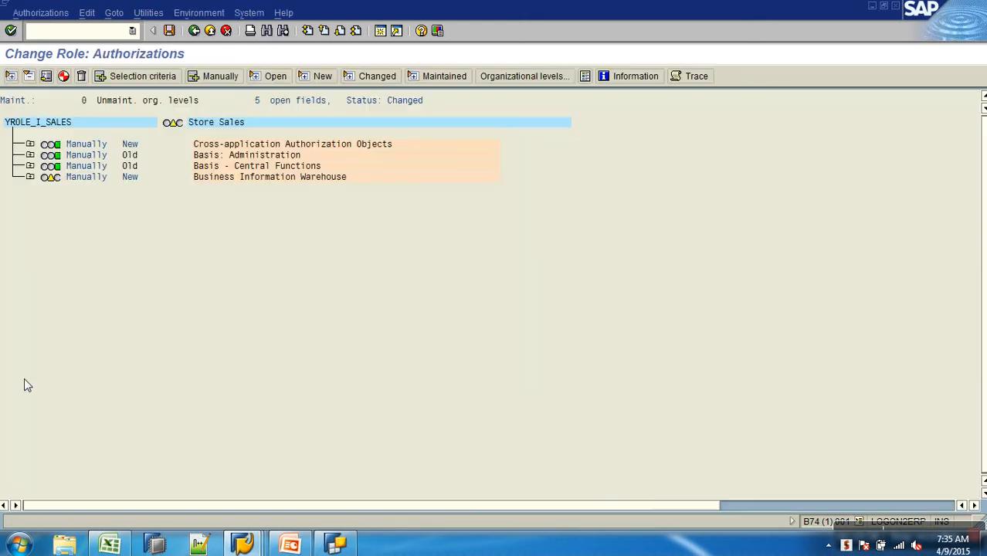
left_click(29, 177)
left_click(63, 76)
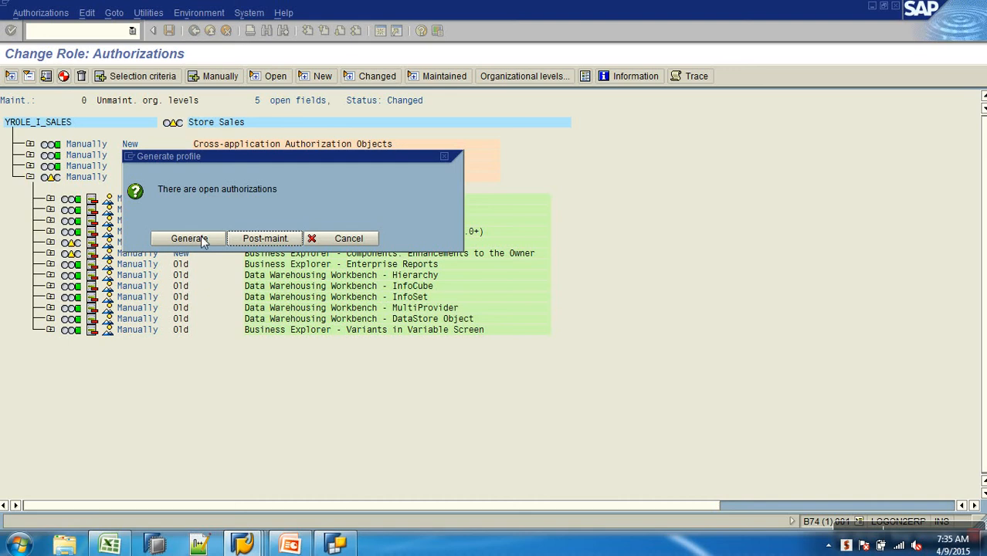
left_click(200, 240)
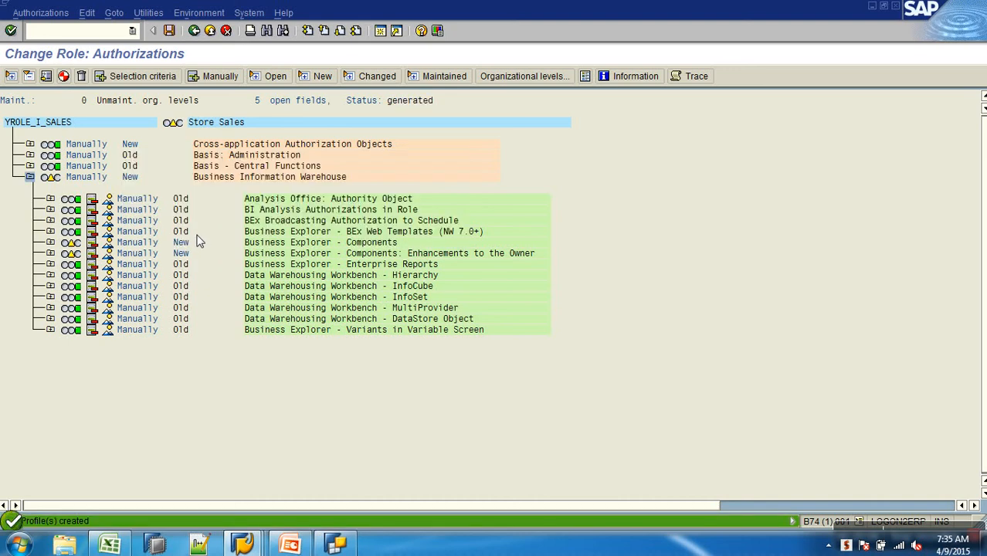
Set the InfoArea of the new standard Business Explorer - Components authorization to AW_SALES.
left_click(50, 243)
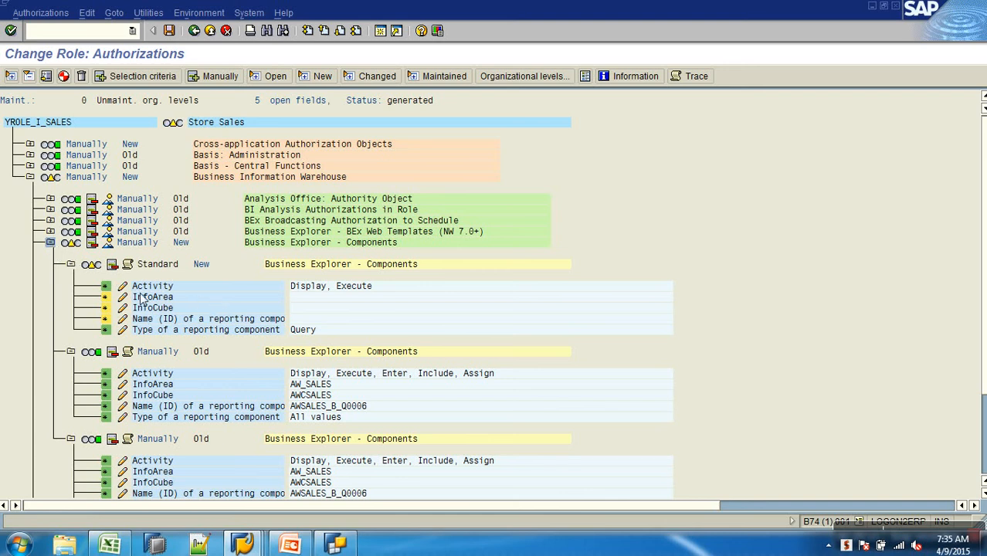
scroll(130, 219, "down", 1)
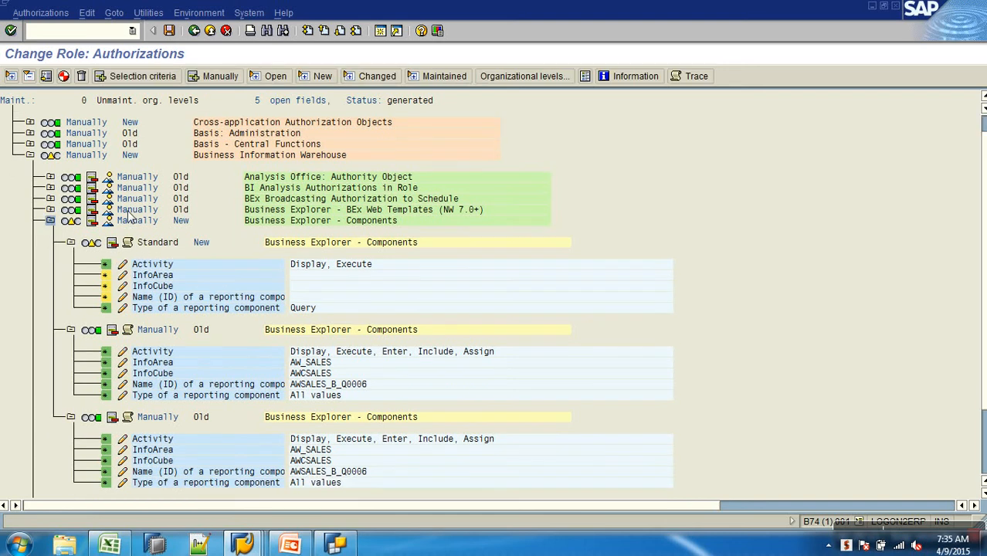
left_click(122, 275)
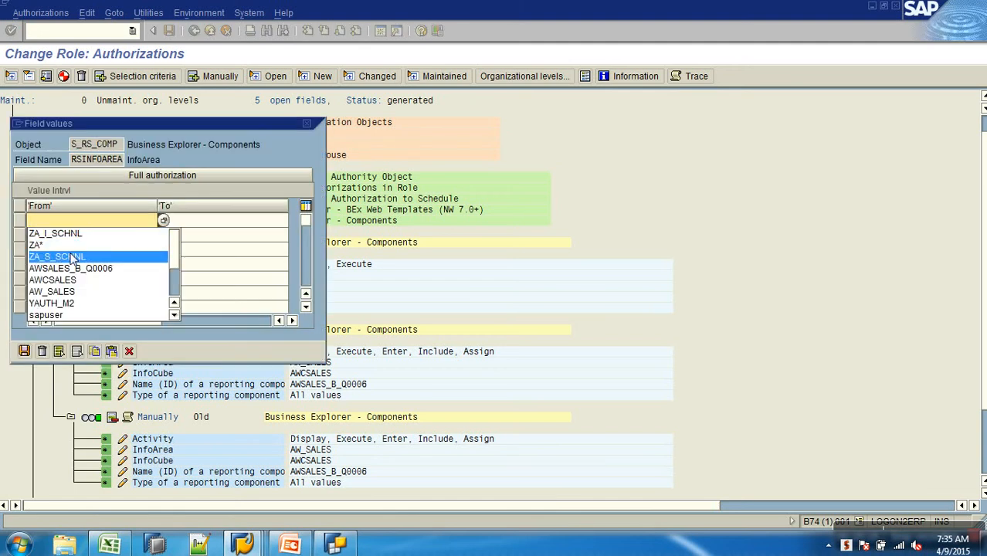
left_click(76, 296)
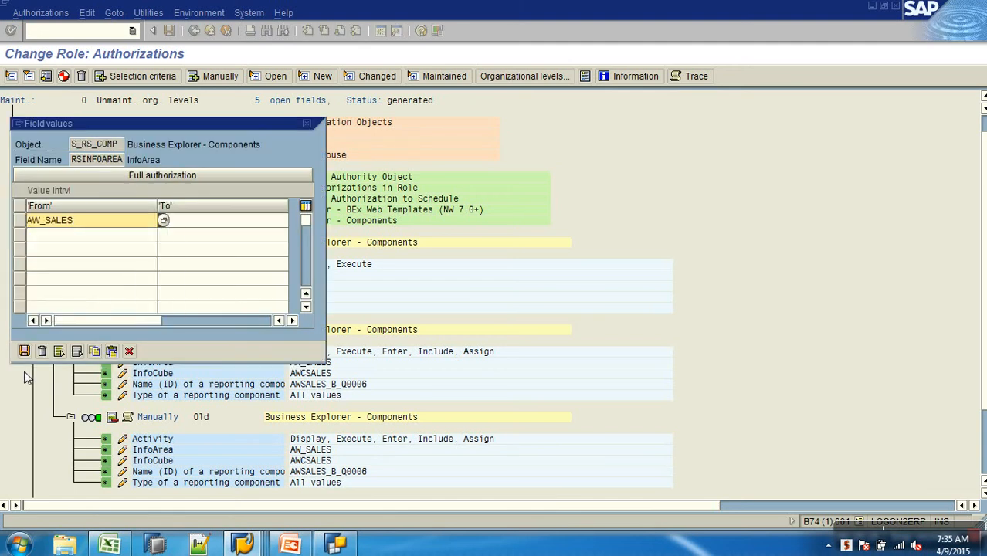
left_click(25, 351)
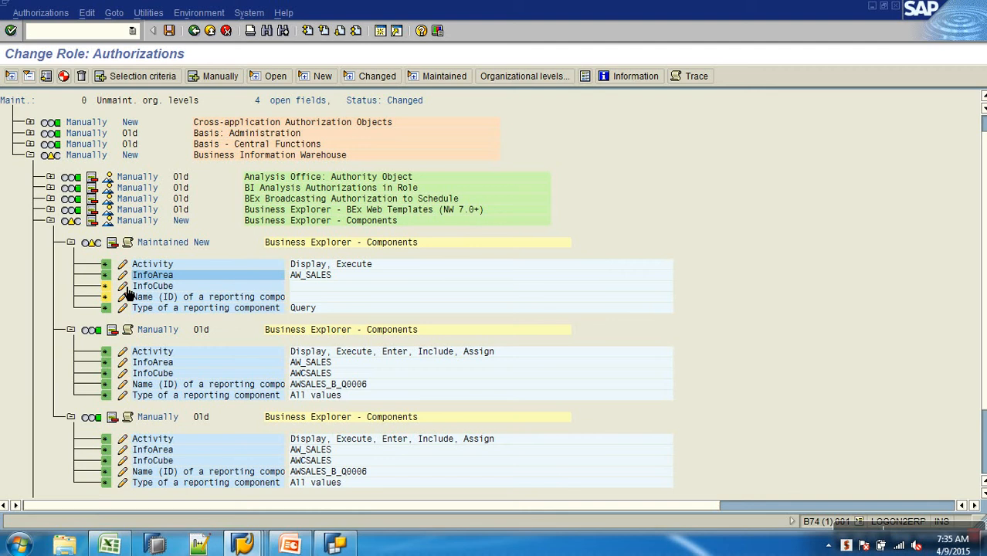
Set the InfoCube of the new Business Explorer - Components authorization to AWCSALES and its reporting component name to AWSALES_B_Q0006.
left_click(123, 287)
left_click(98, 221)
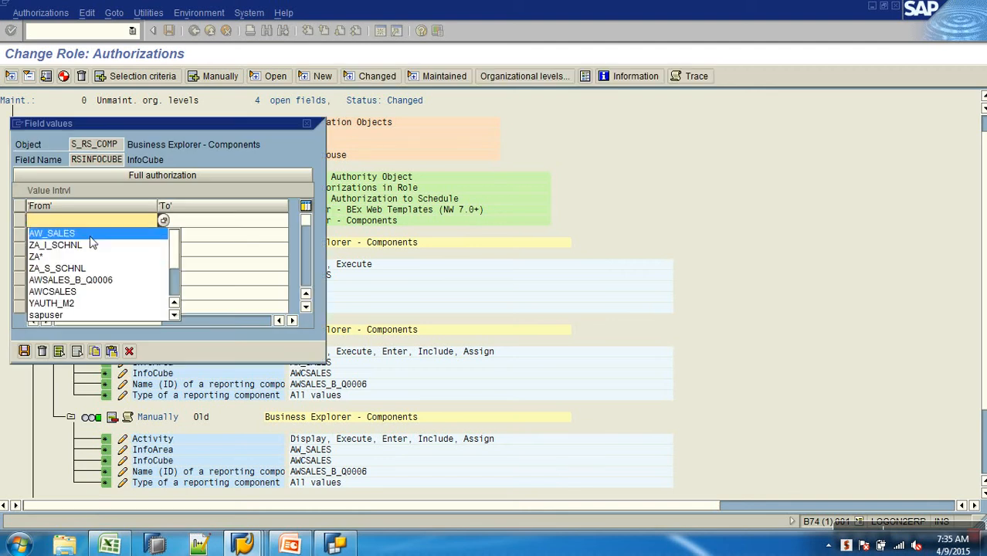
left_click(81, 298)
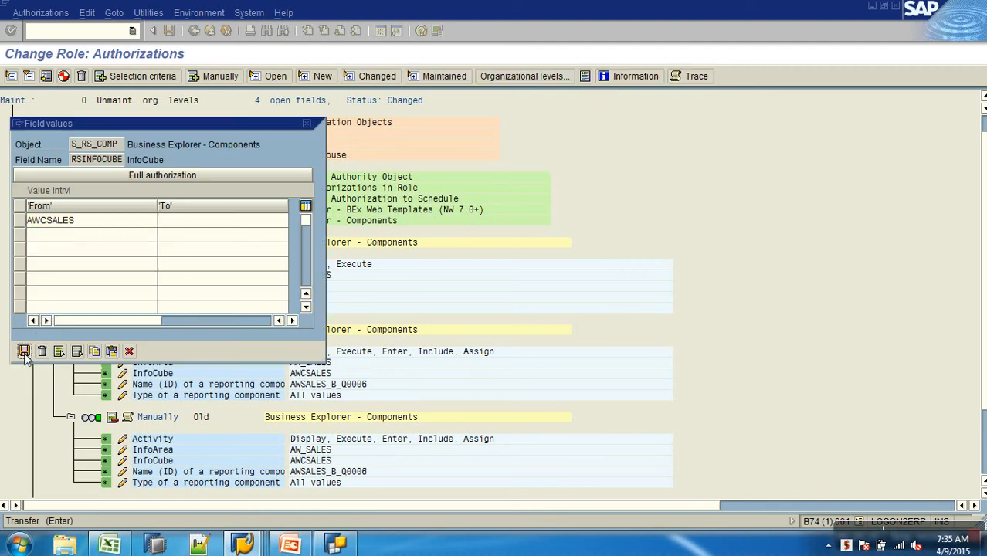
left_click(25, 352)
left_click(128, 302)
left_click(104, 224)
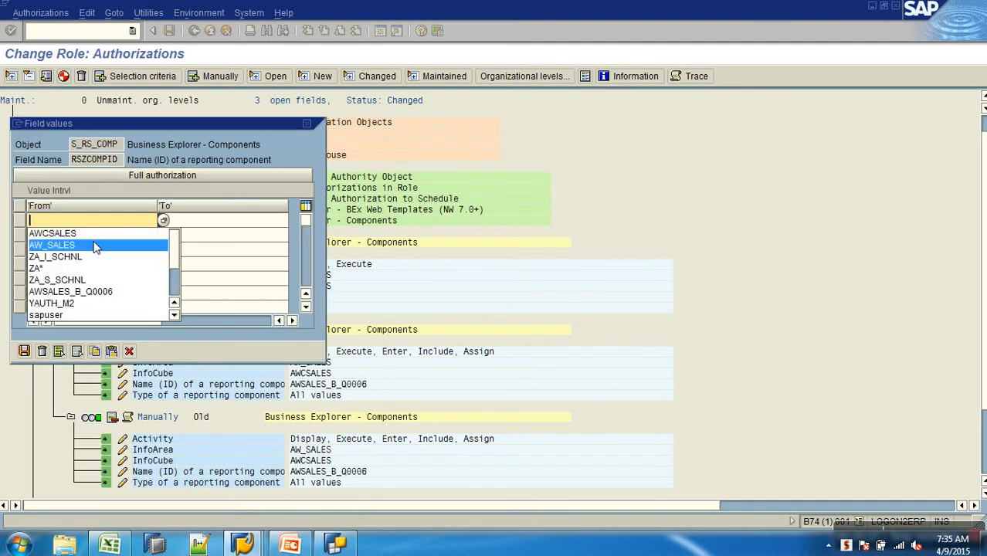
left_click(85, 296)
left_click(25, 352)
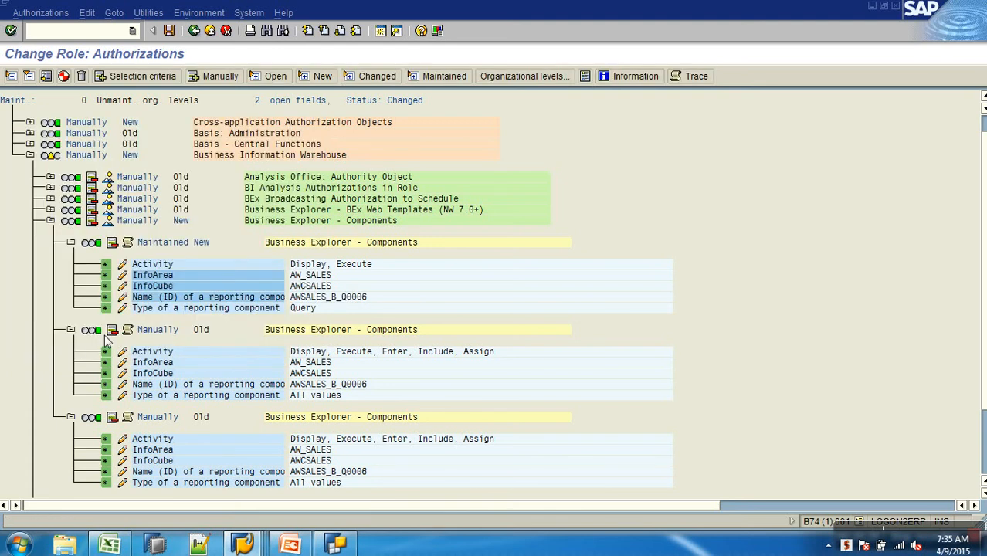
Grant full authorization for the reporting component type in the new Components authorization and regenerate the profile with the remaining open authorizations.
left_click(122, 307)
left_click(92, 177)
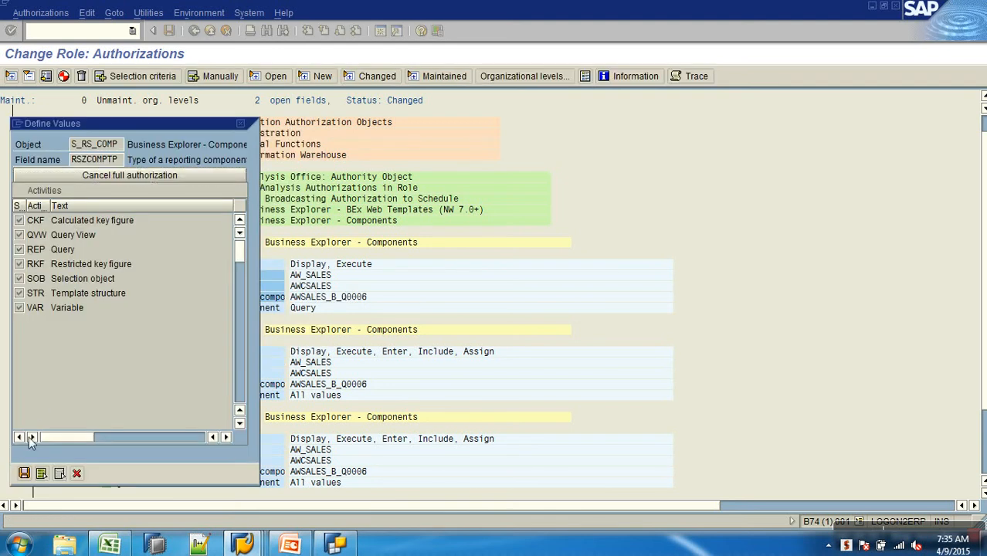
left_click(24, 472)
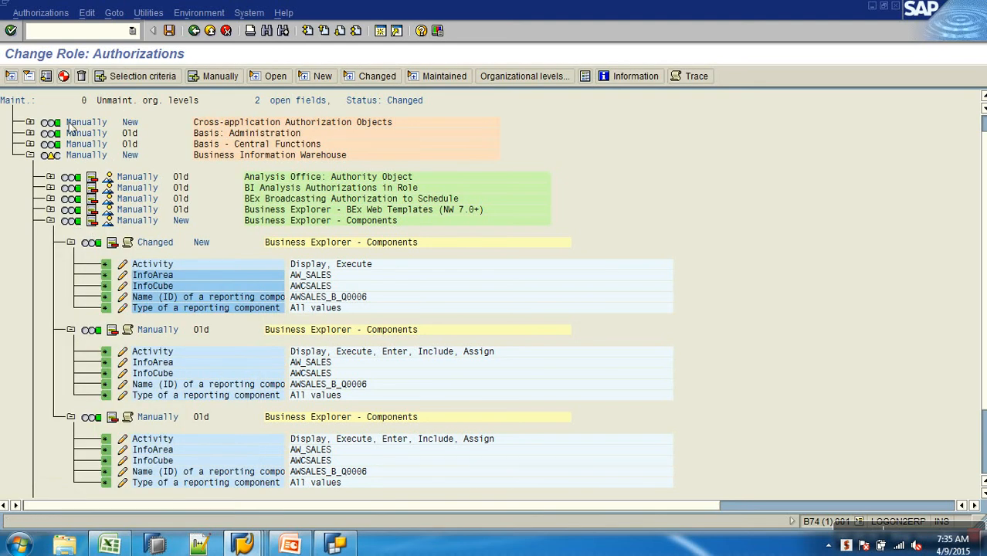
left_click(63, 76)
left_click(203, 238)
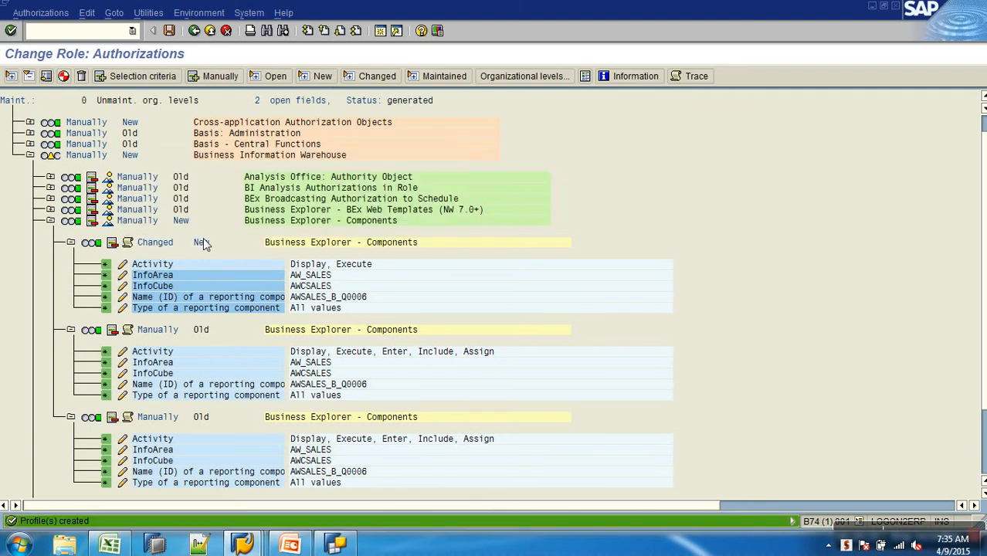
Add activity 22 (Enter, Include, Assign) to the new standard authorization of Components: Enhancements to the Owner and save the value.
left_click(50, 220)
left_click(50, 232)
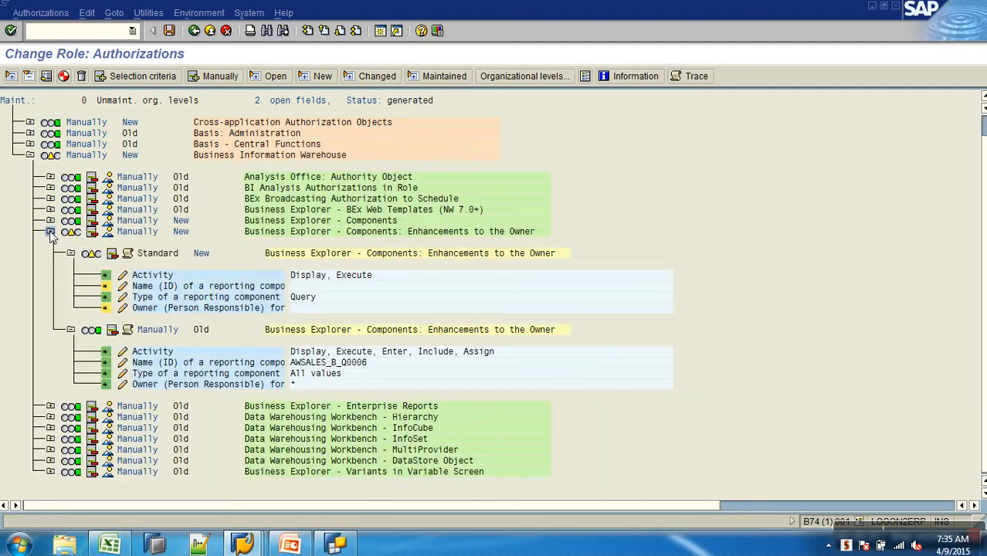
left_click(122, 276)
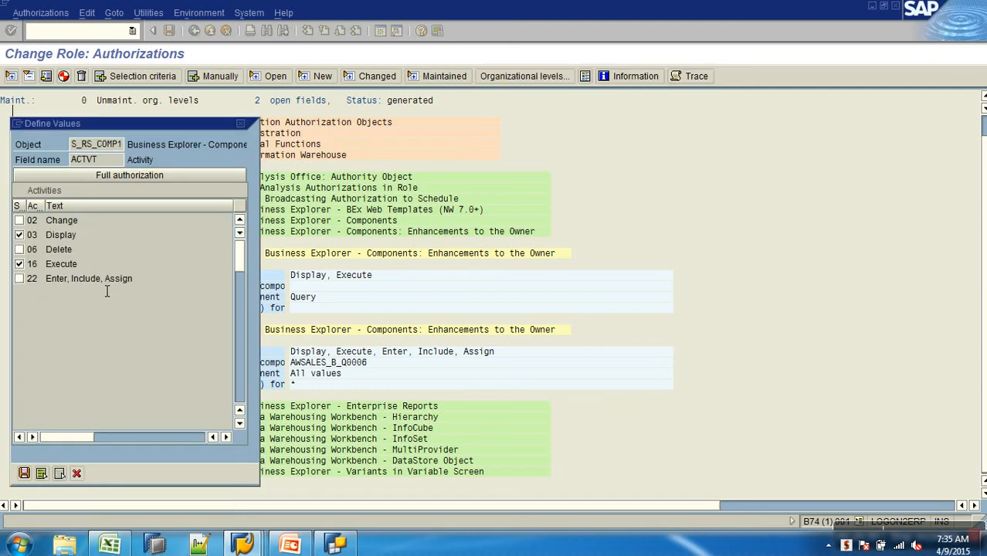
left_click(20, 278)
left_click(24, 473)
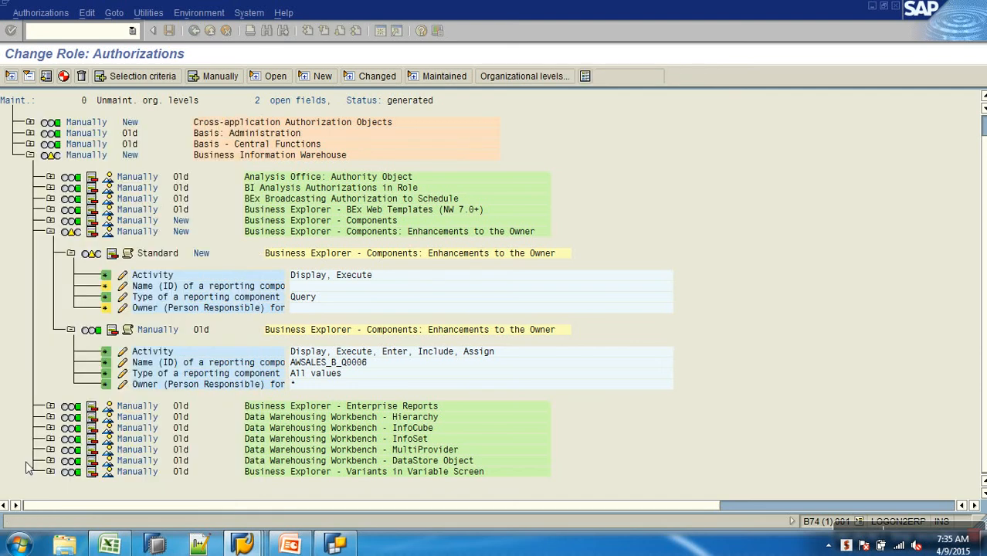
Set the reporting component name to AWSALES_B_Q0006 in the new Components: Enhancements to the Owner authorization.
left_click(122, 286)
left_click(66, 221)
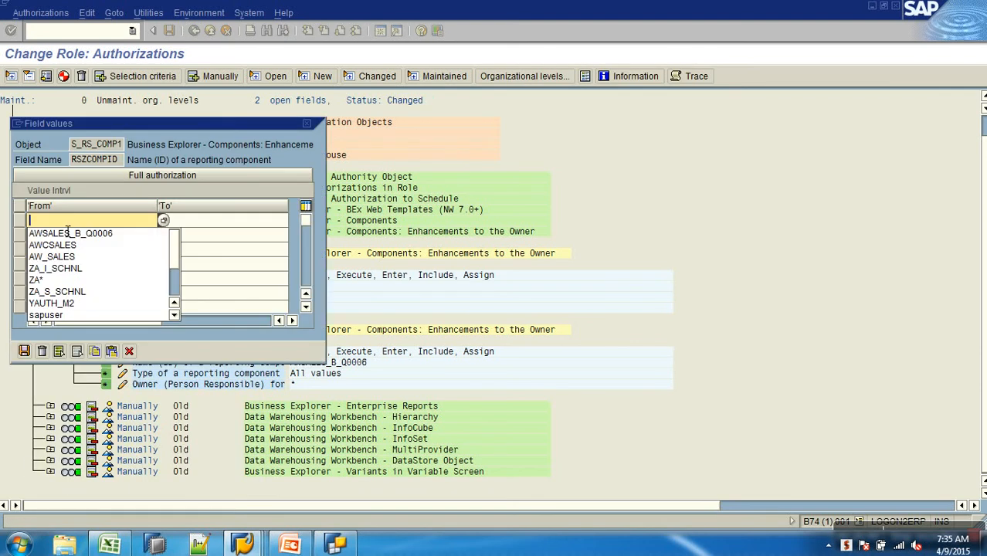
left_click_drag(140, 123, 433, 98)
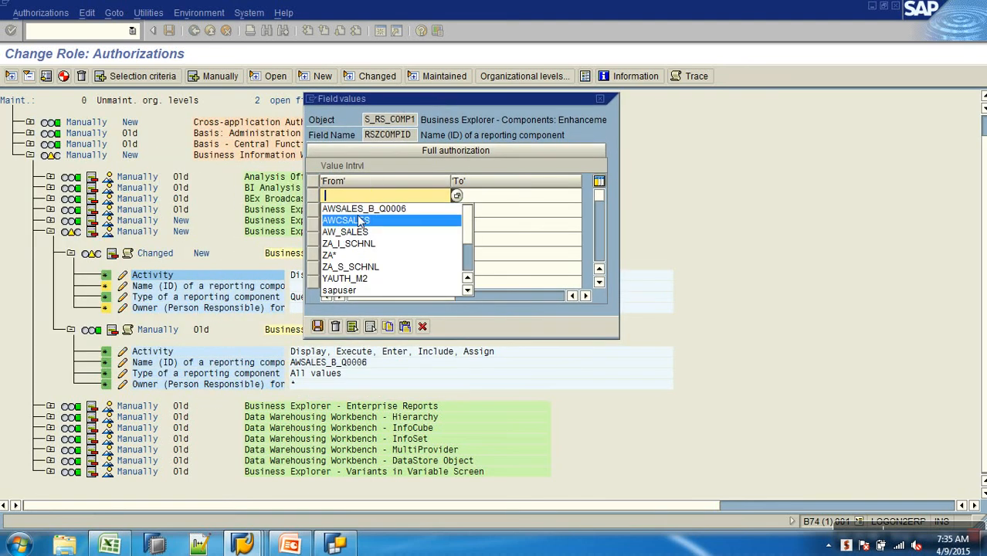
left_click(363, 208)
left_click(317, 326)
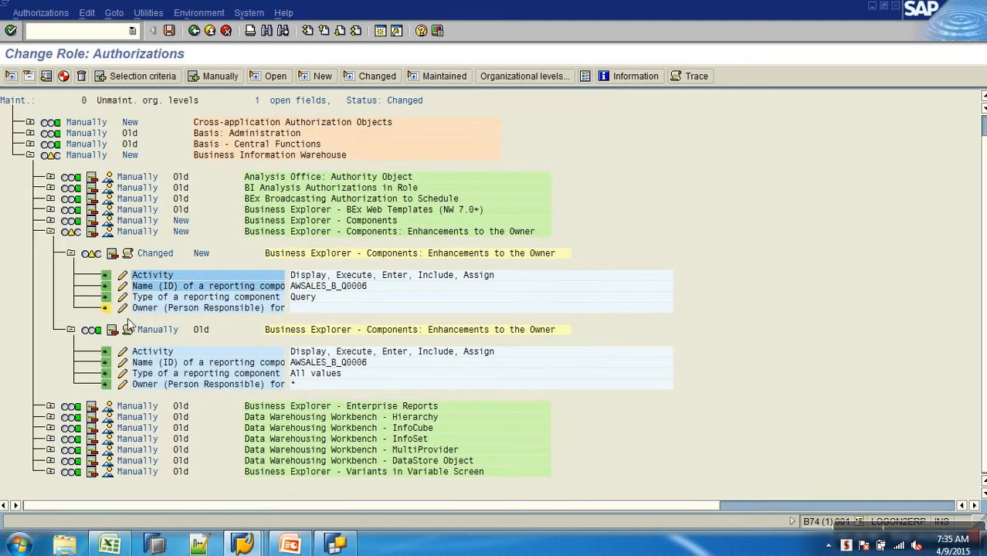
Grant full authorization for the reporting component type and owner in the new Enhancements to the Owner authorization, regenerate the profile and leave the role.
left_click(123, 297)
left_click(24, 474)
left_click(123, 308)
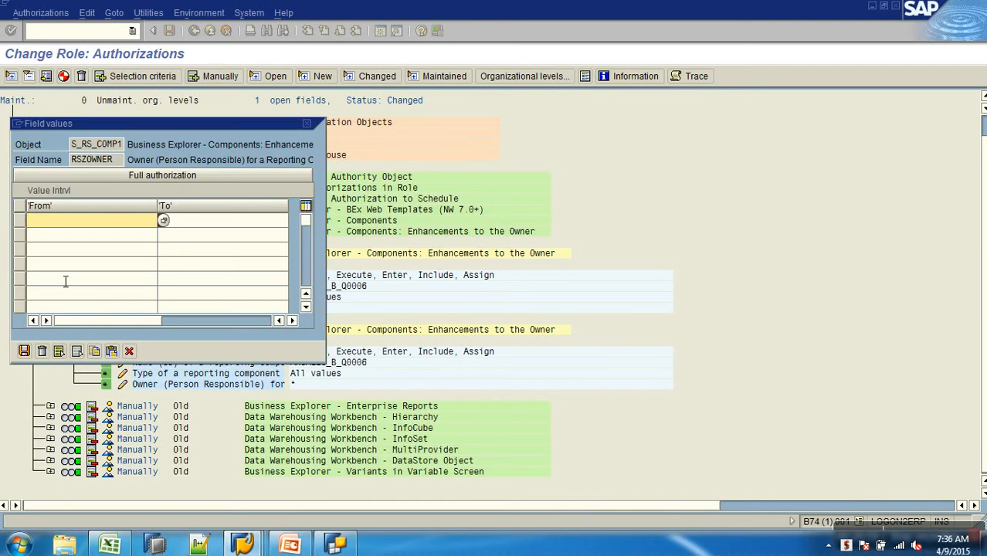
left_click(24, 351)
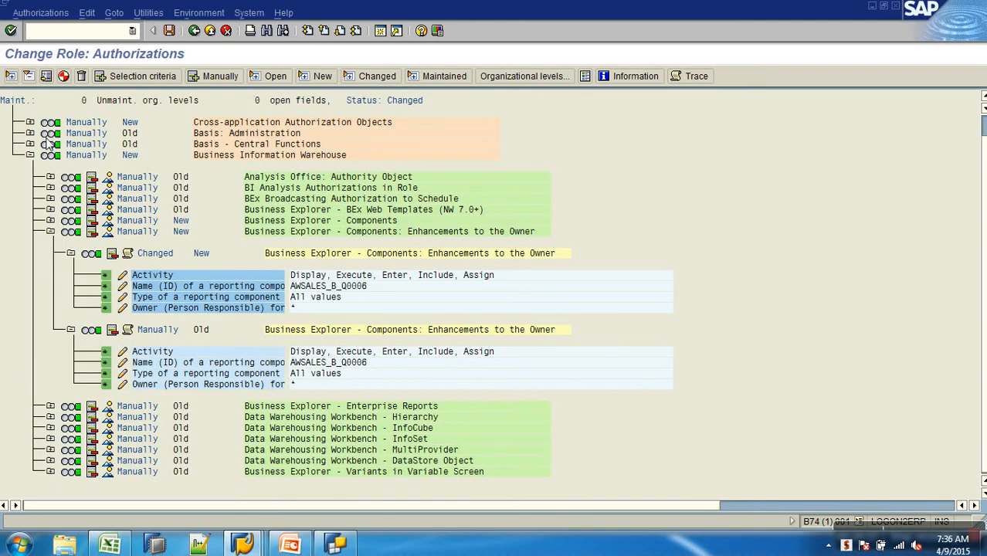
left_click(64, 77)
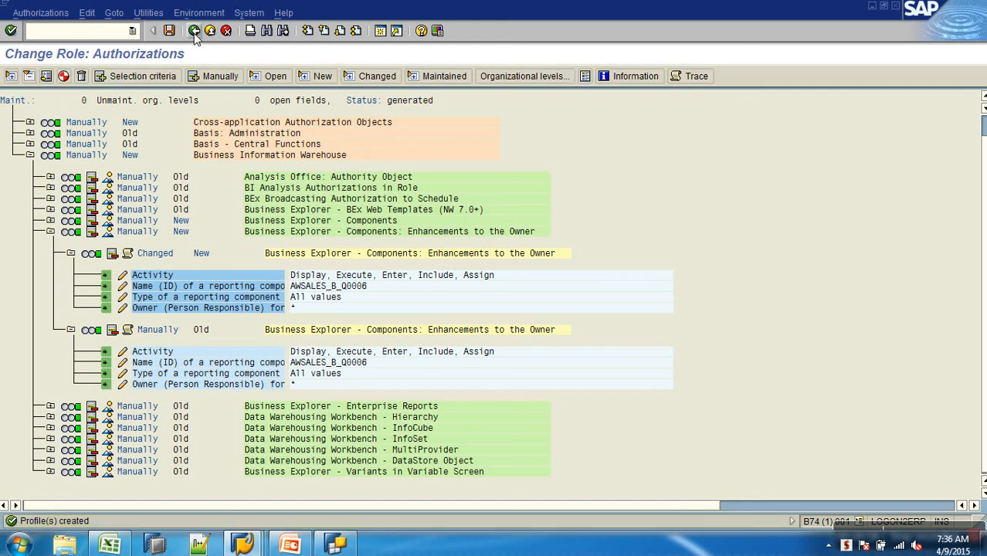
left_click(195, 31)
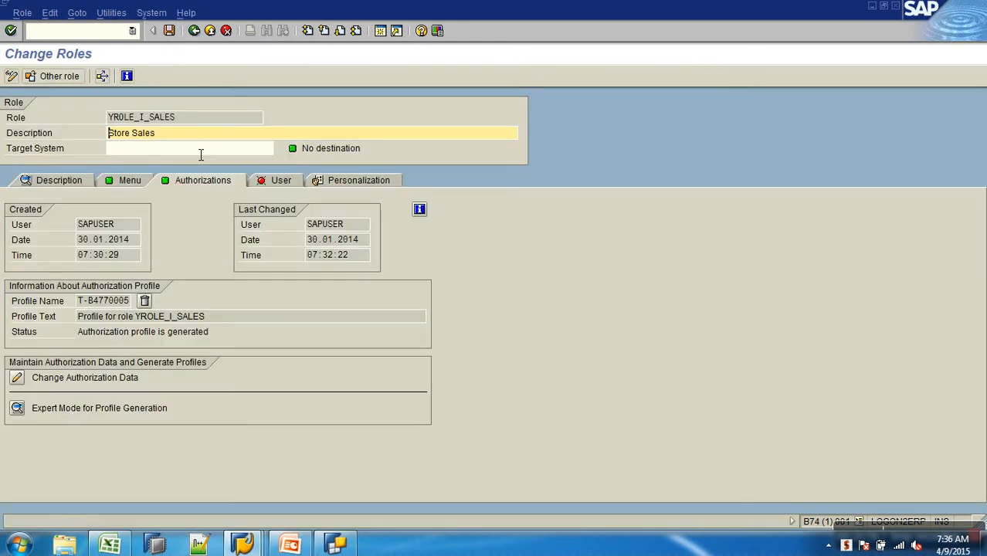
left_click(193, 31)
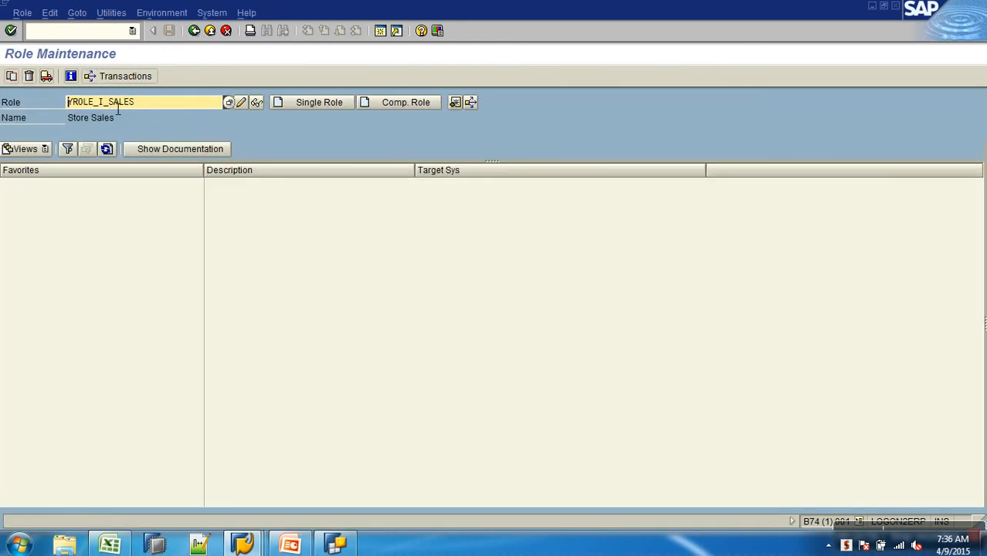
Open the role YROLE_S_SALES for editing.
key("BackSpace")
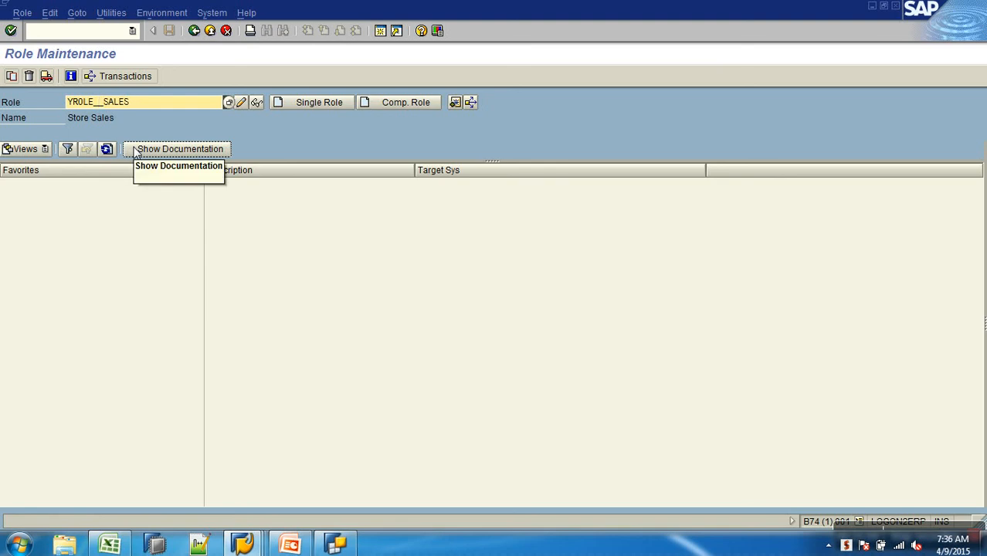
type("S_")
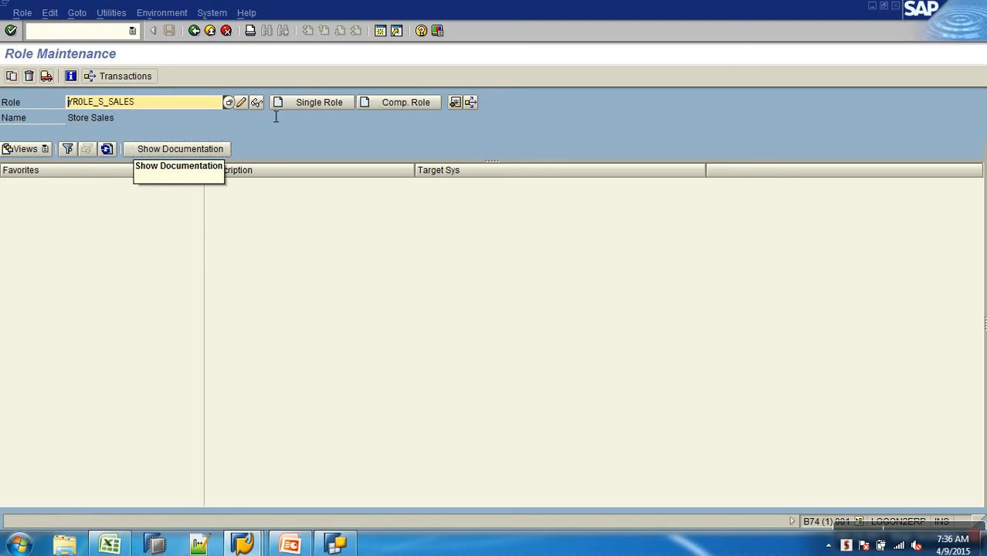
left_click(242, 103)
Assign the transaction RSRT to the menu of role YROLE_S_SALES.
left_click(126, 182)
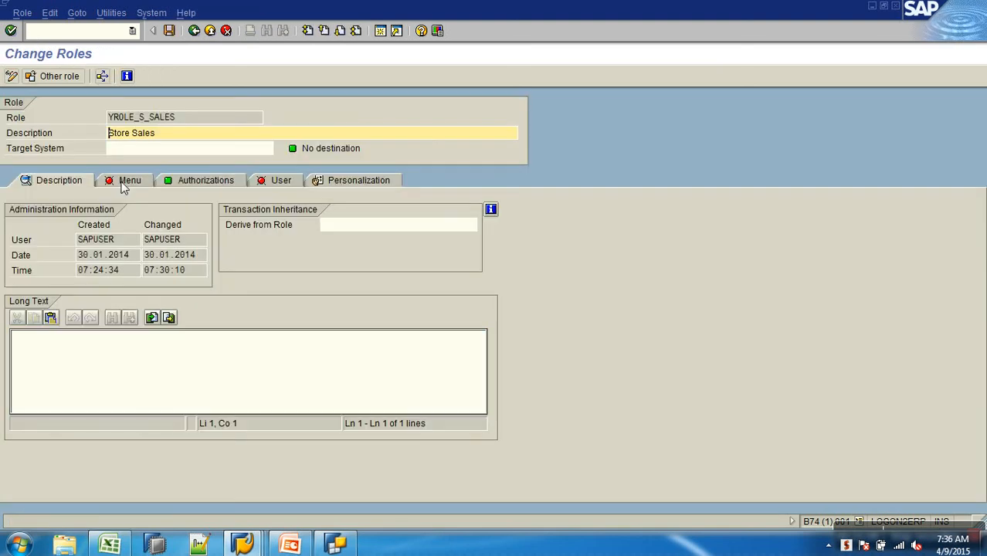
left_click(152, 213)
type("RSRT")
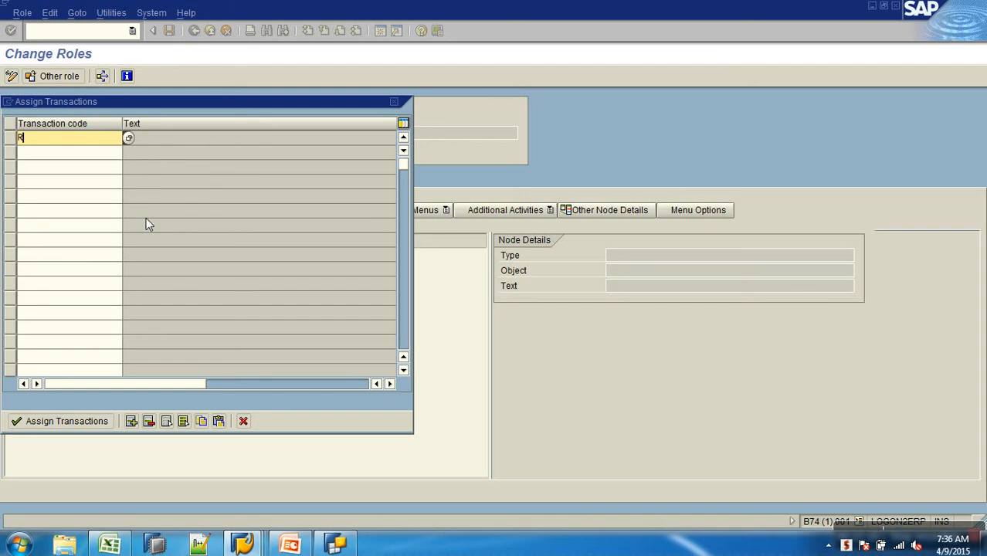
key("Return")
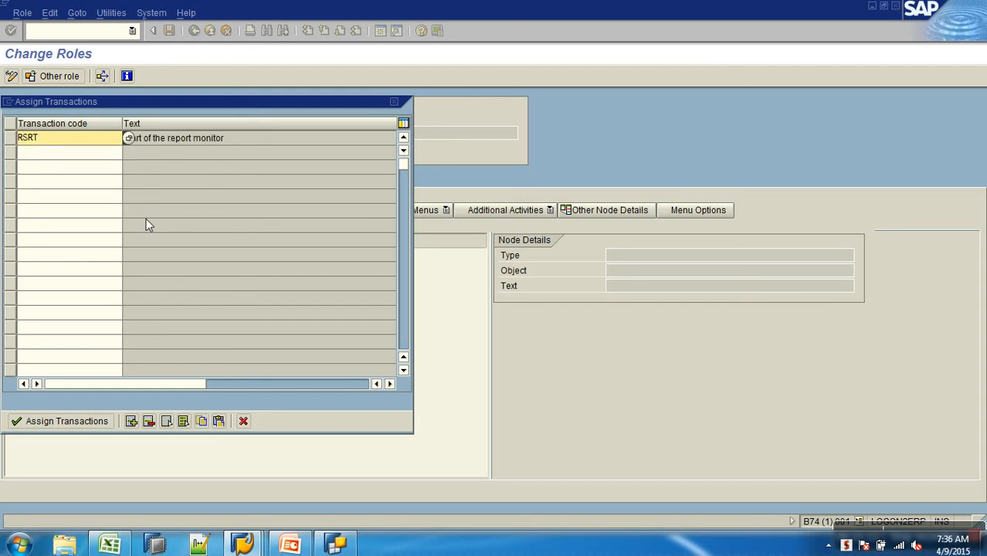
left_click(59, 423)
Save the role, check its Business Explorer - Components authorizations in the authorization data and regenerate the profile.
left_click(218, 182)
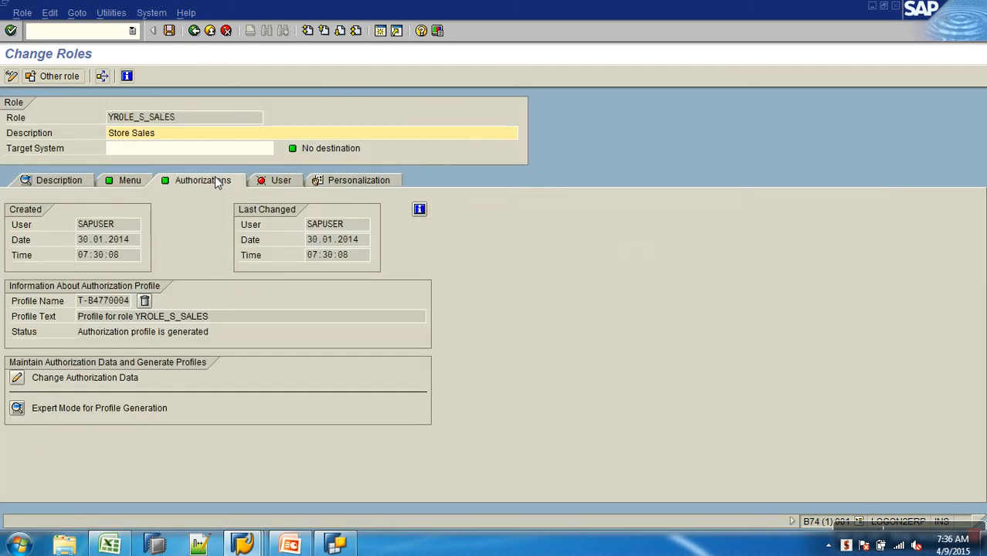
left_click(17, 378)
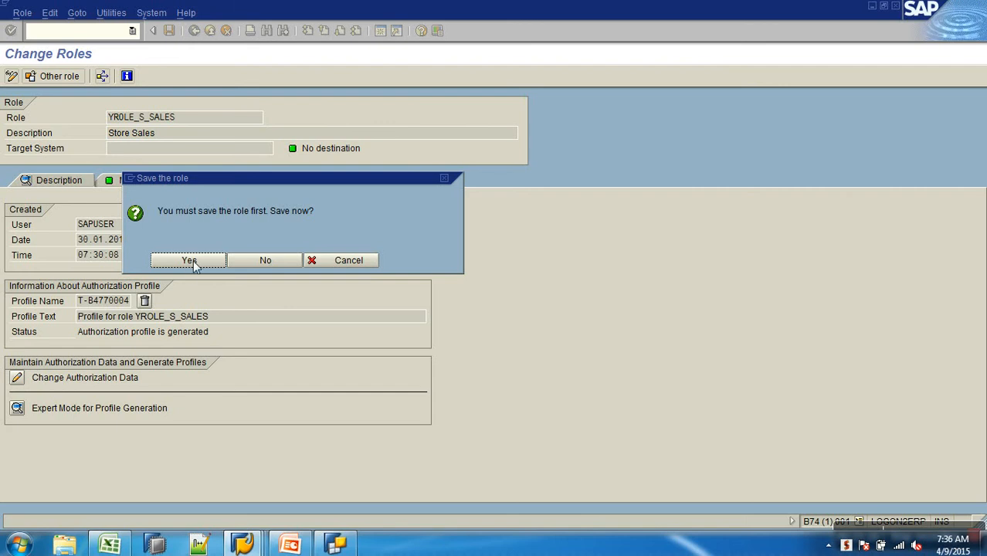
left_click(190, 263)
left_click(30, 177)
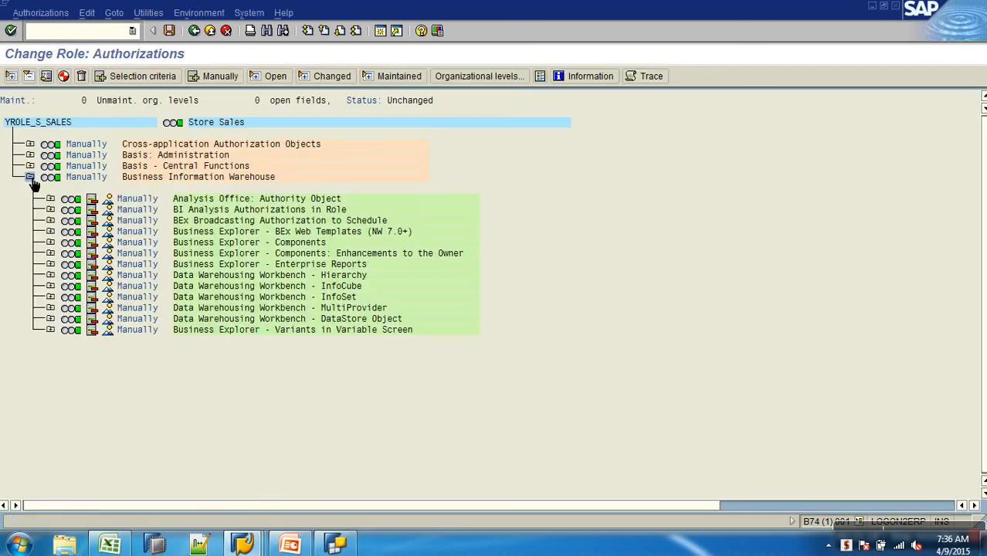
left_click(50, 243)
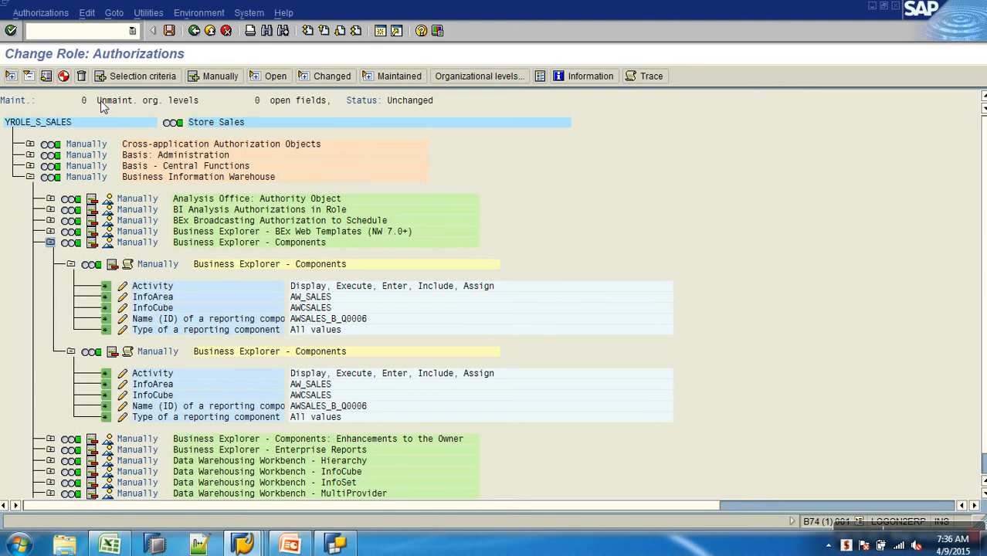
left_click(63, 75)
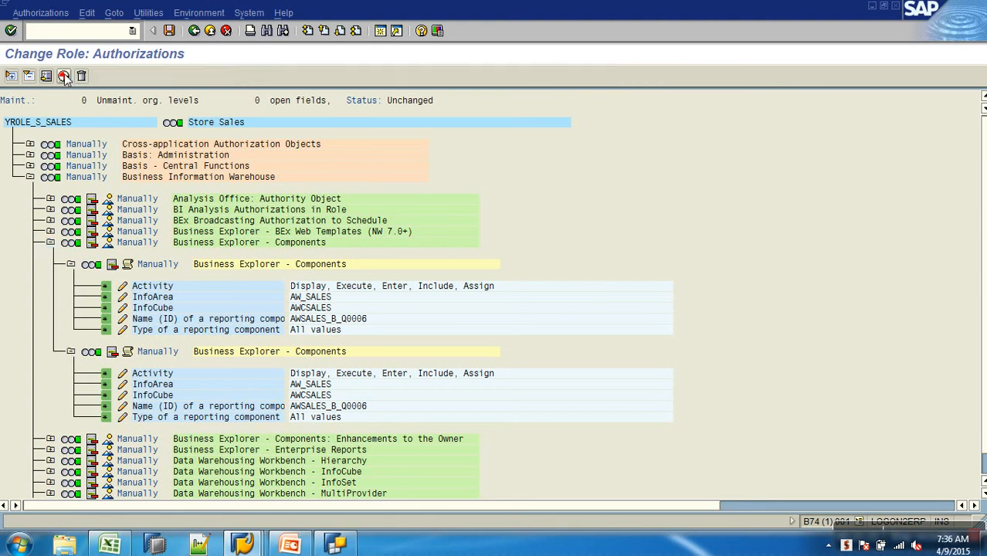
left_click(194, 30)
Check the report monitor entry in the role menu, save the role and return to the management of analysis authorizations.
left_click(129, 182)
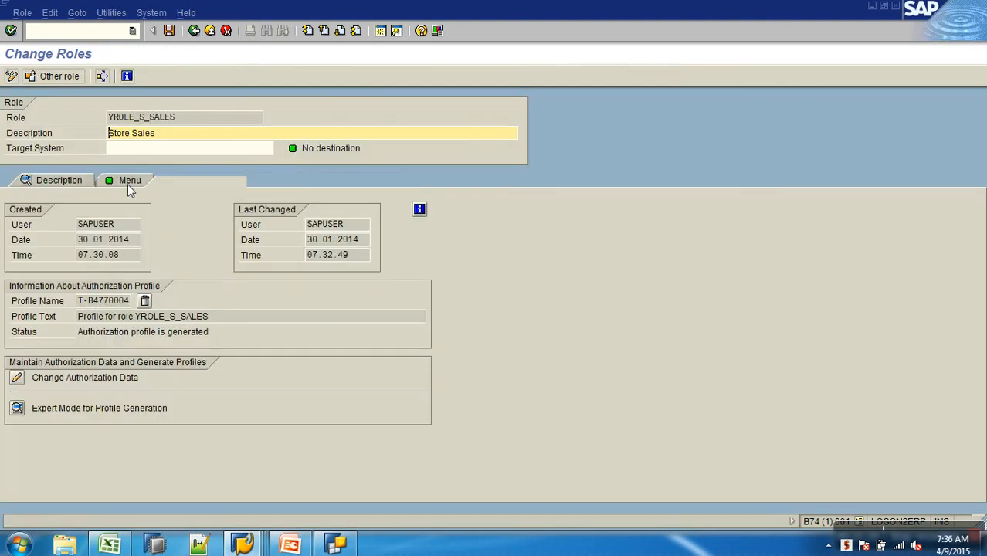
left_click(111, 273)
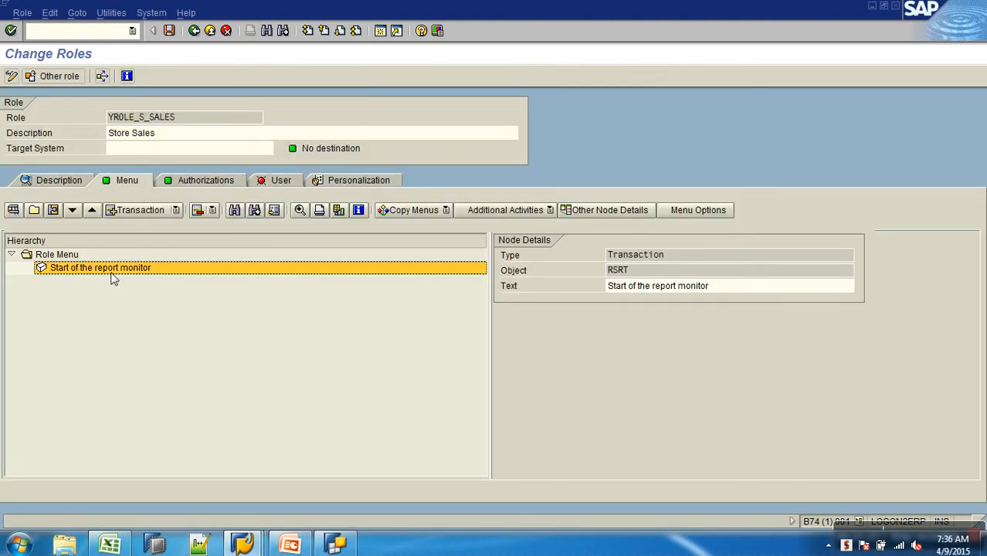
left_click(170, 31)
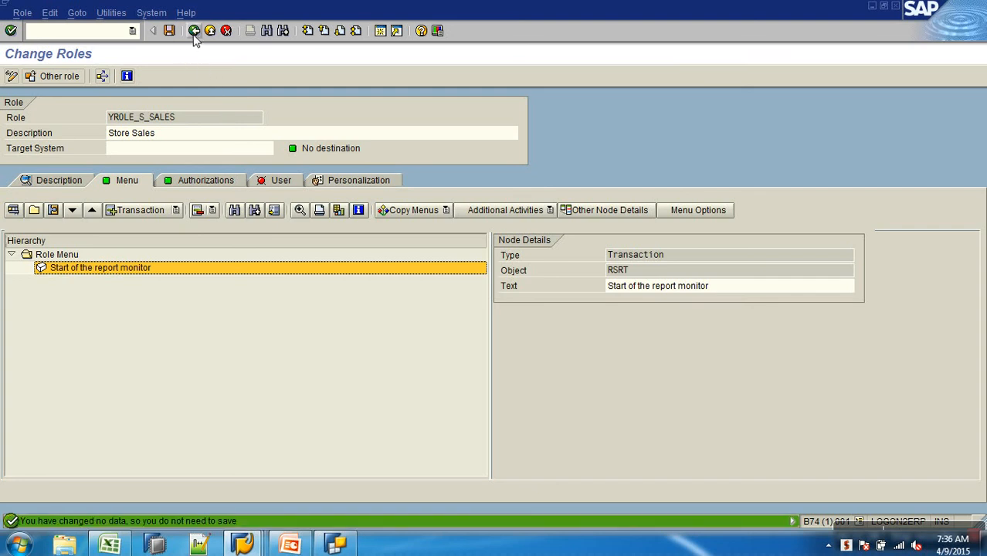
left_click(193, 31)
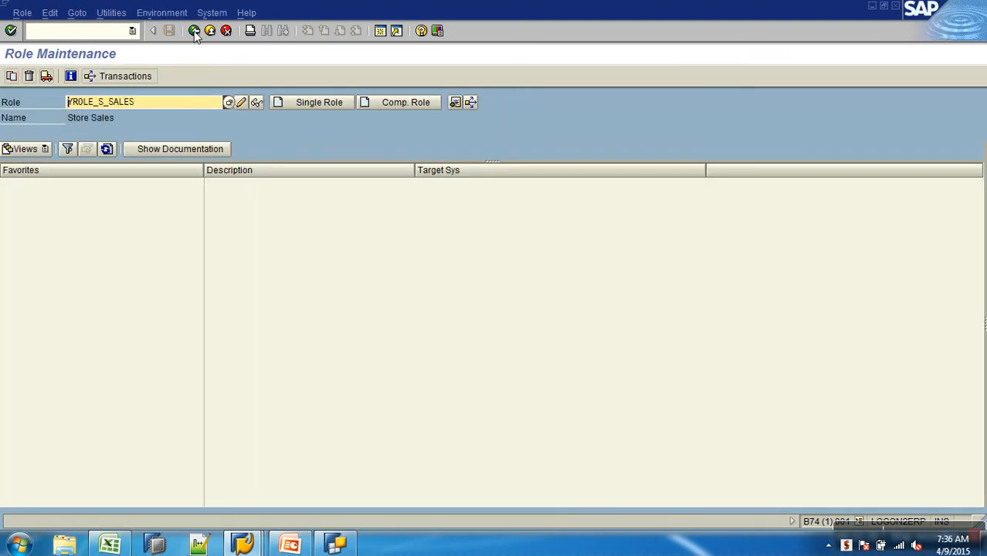
left_click(194, 31)
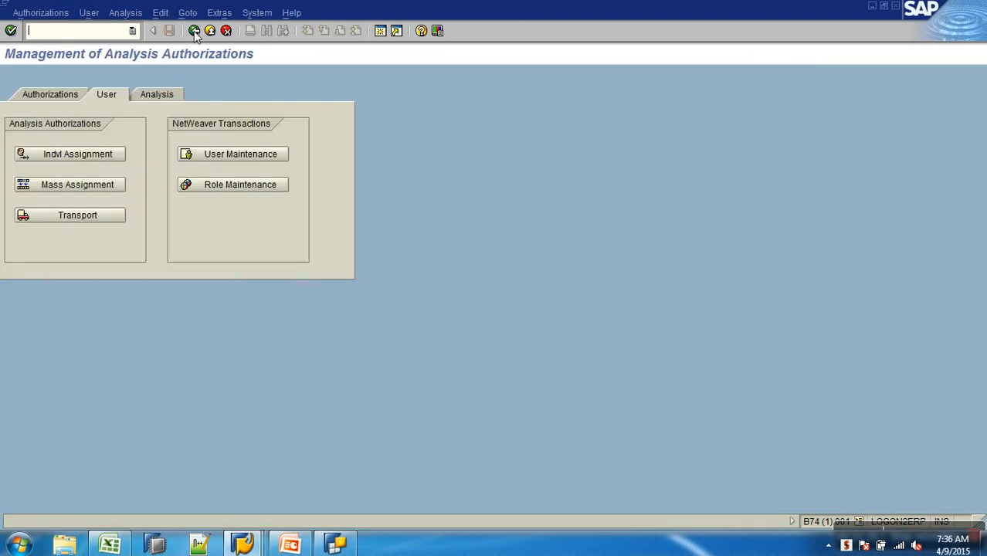
Create the user SUSER in User Maintenance and enter SUSER as the last name.
left_click(259, 158)
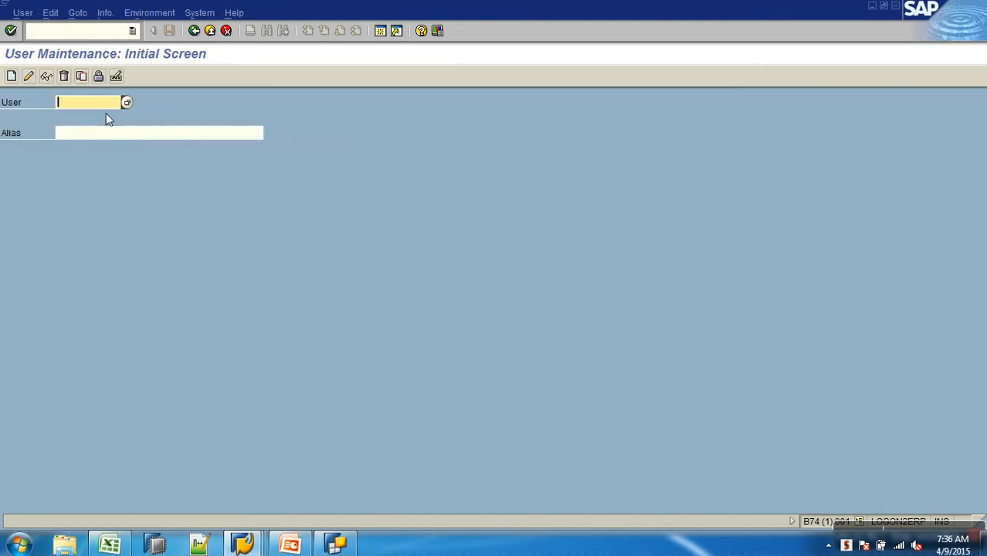
type("SUSER")
left_click(11, 76)
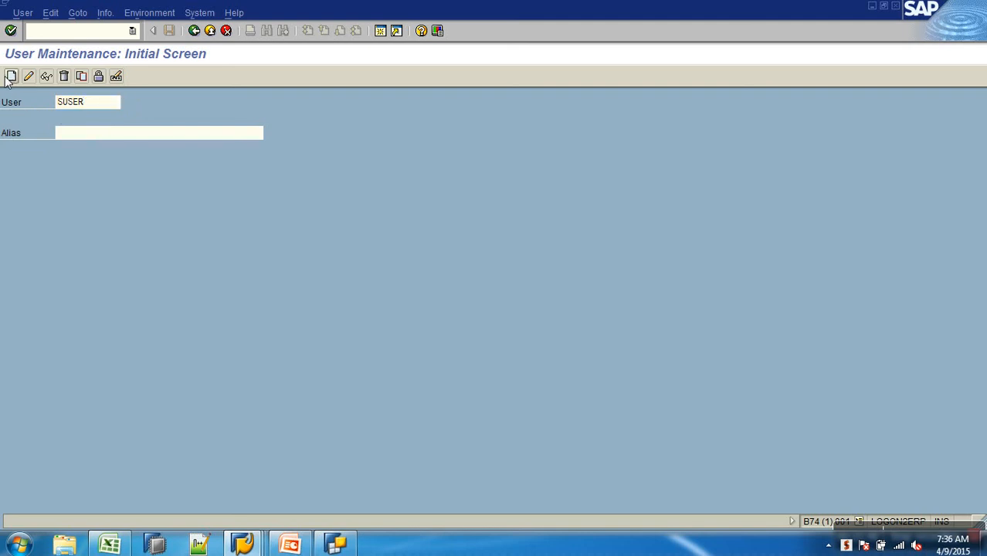
left_click(162, 199)
left_click(154, 207)
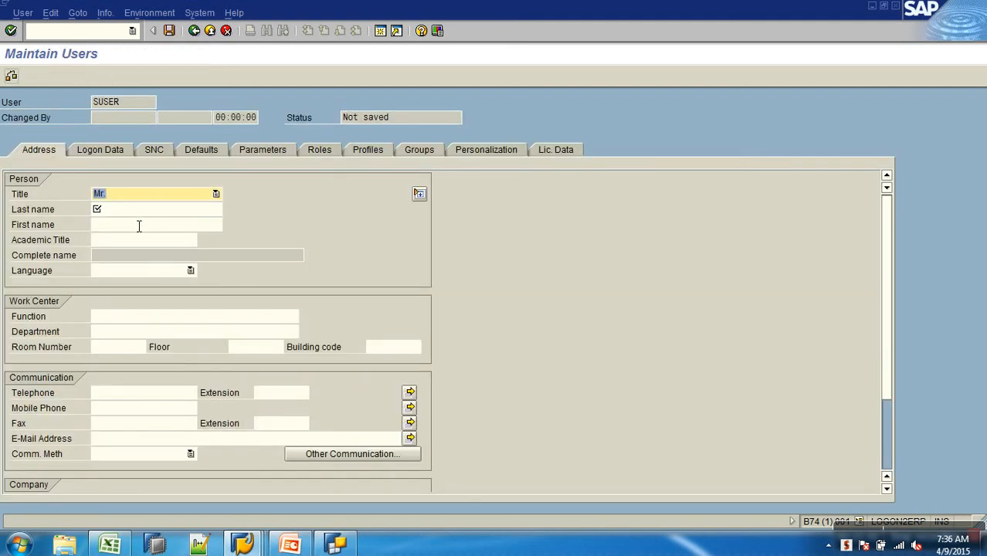
key("Tab")
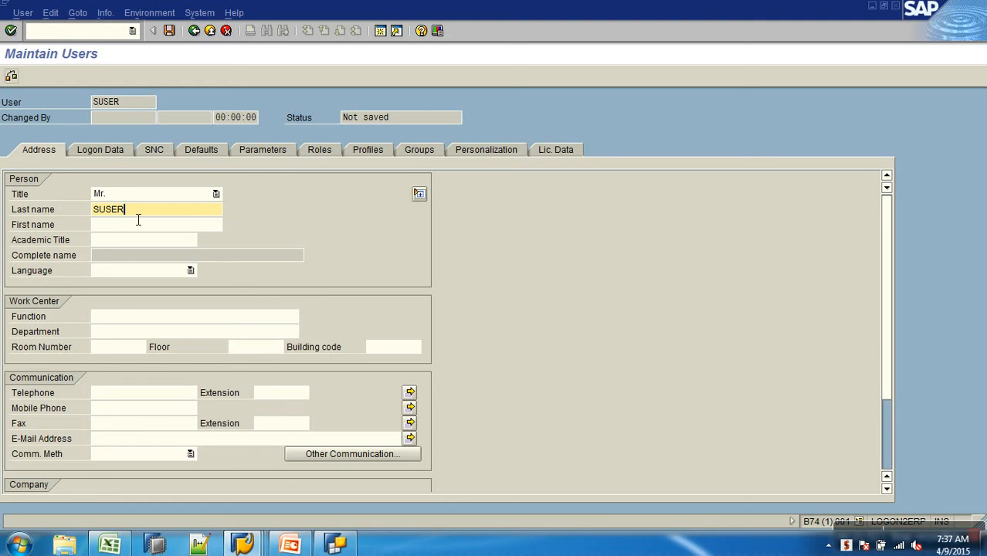
Set the new user's logon alias to SUSER, then enter and repeat the account password.
left_click(111, 149)
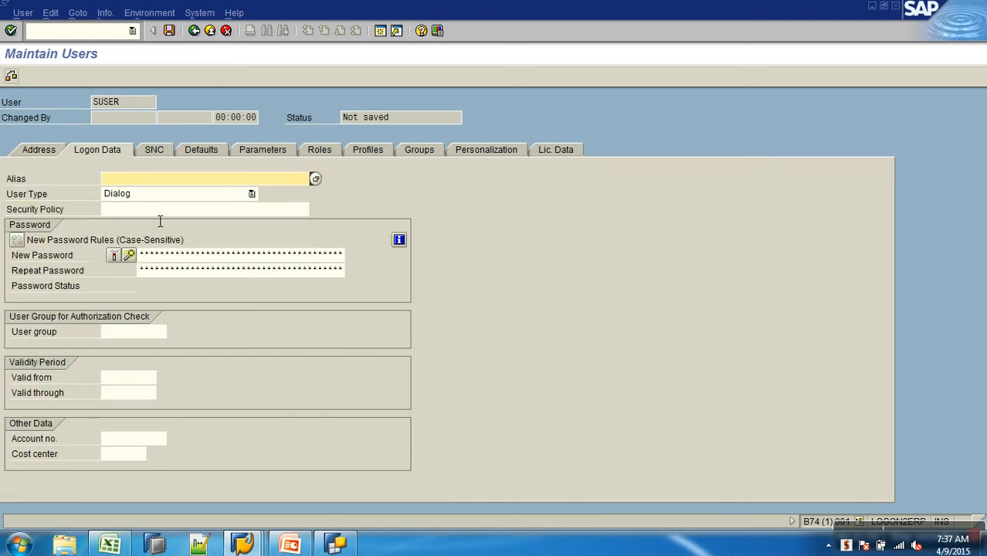
left_click(173, 258)
left_click(149, 179)
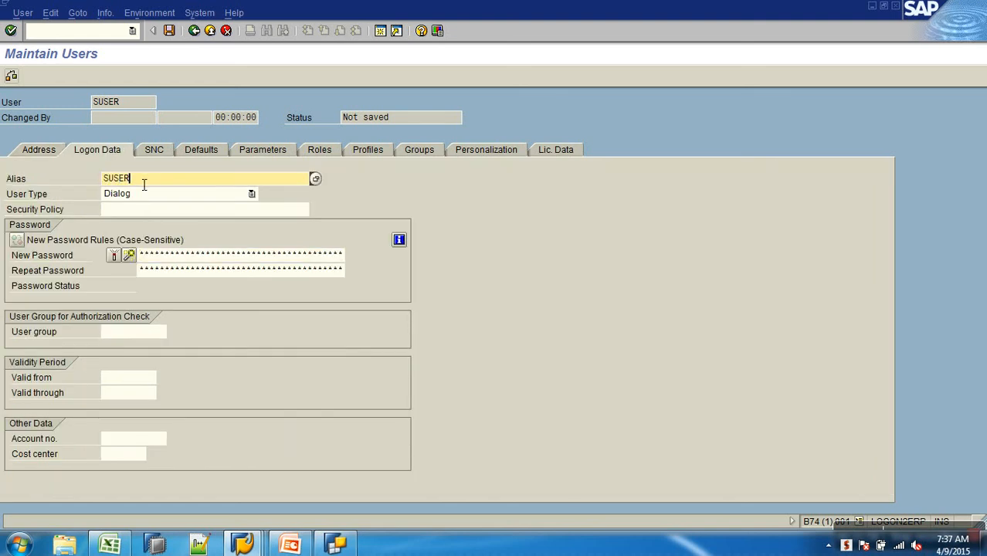
left_click(270, 258)
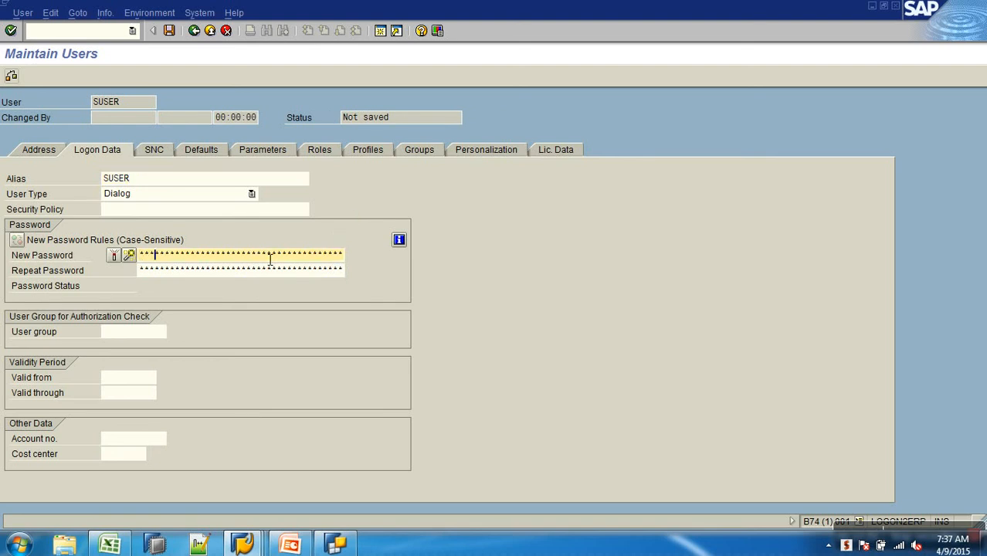
key("Tab")
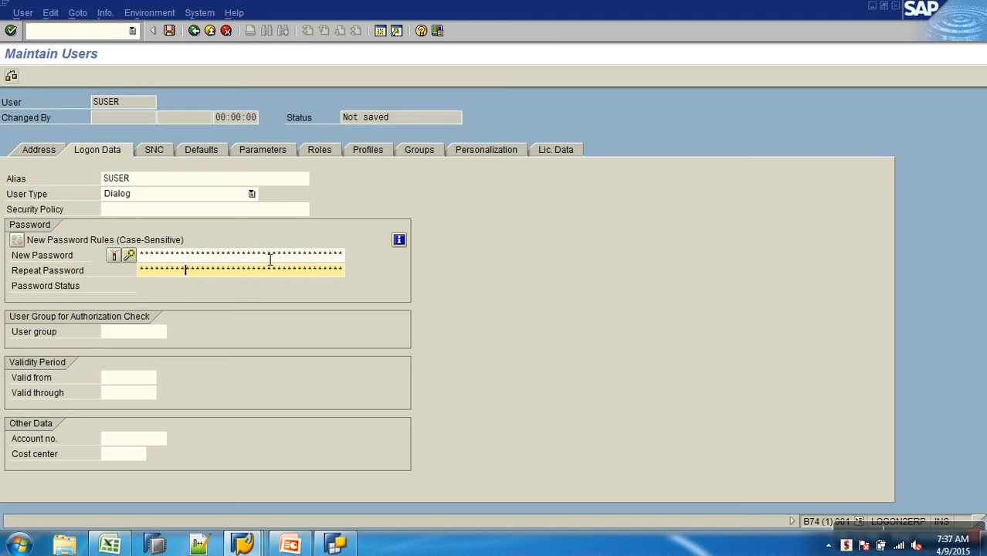
Find the single role matching *s_sales*, assign YROLE_S_SALES to SUSER and save the user.
left_click(325, 149)
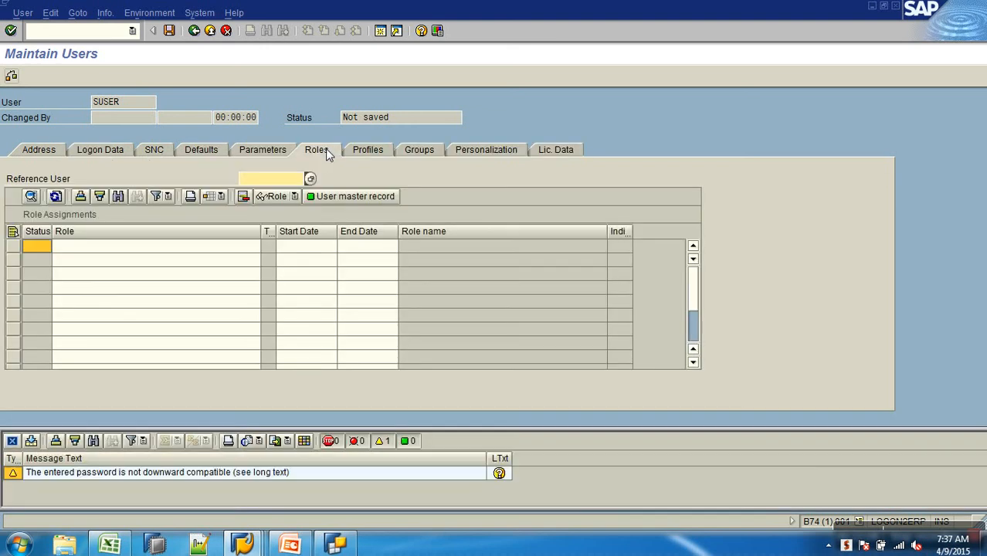
left_click(135, 246)
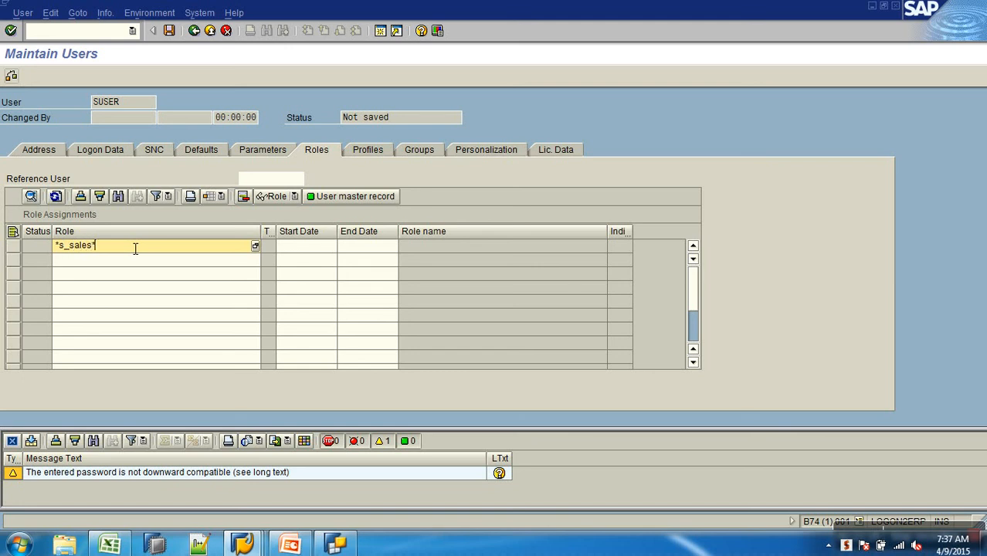
key("F4")
key("Return")
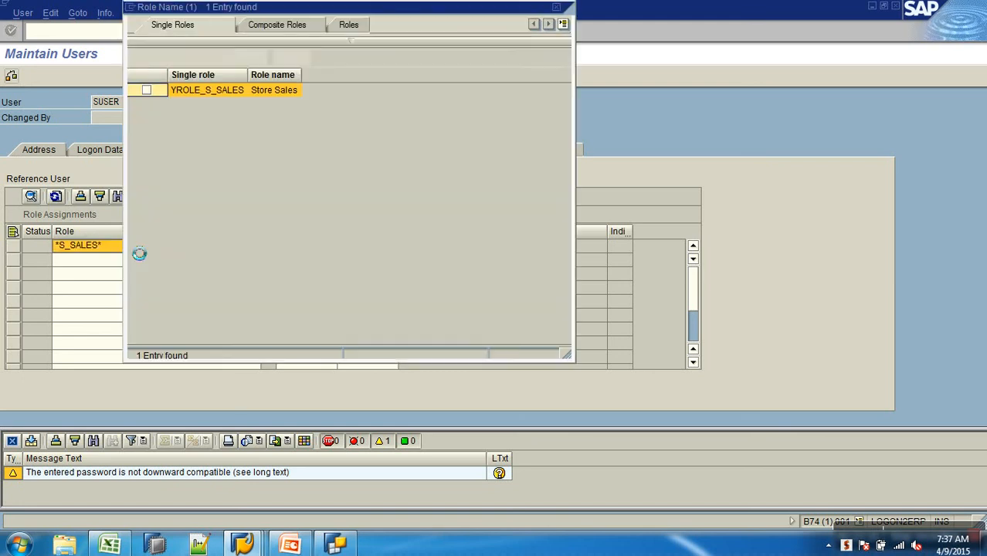
left_click(147, 91)
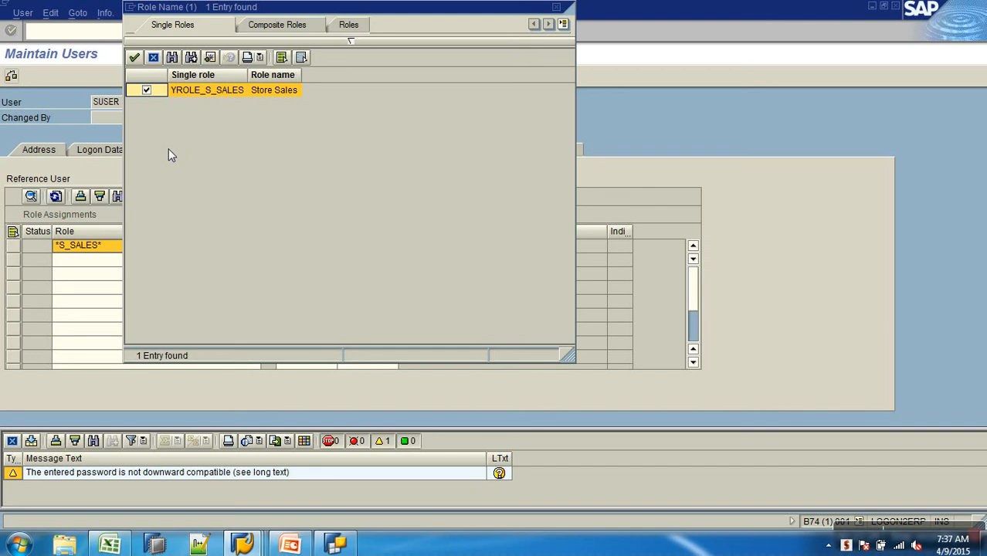
key("Return")
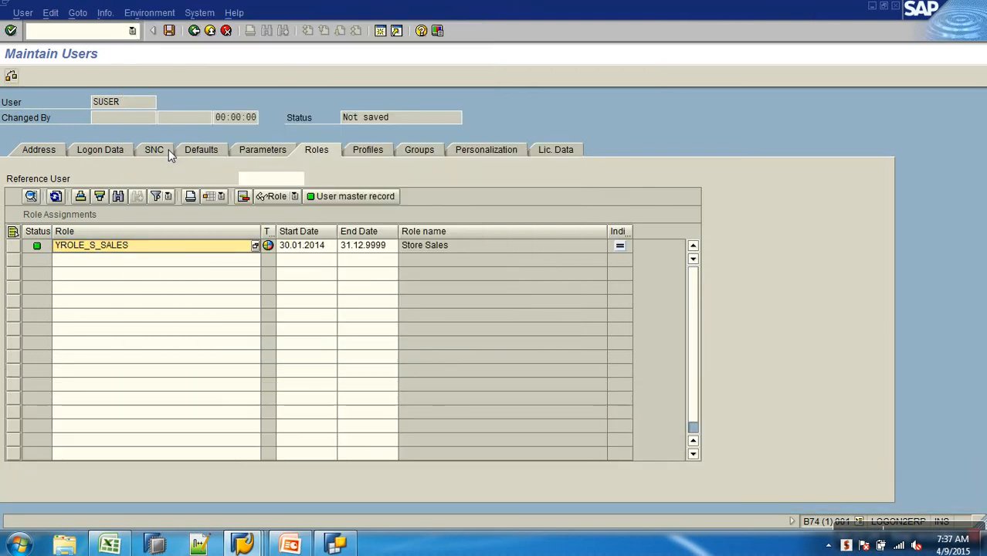
left_click(169, 30)
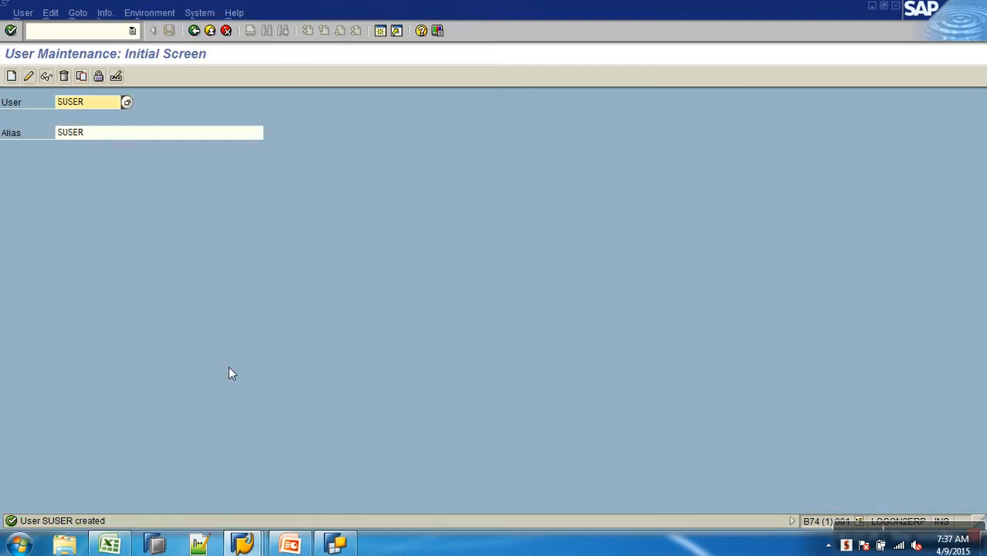
Create the user IUSER with the title Mr. and the last name "i user".
type("1")
left_click(139, 197)
left_click(129, 213)
type("i user")
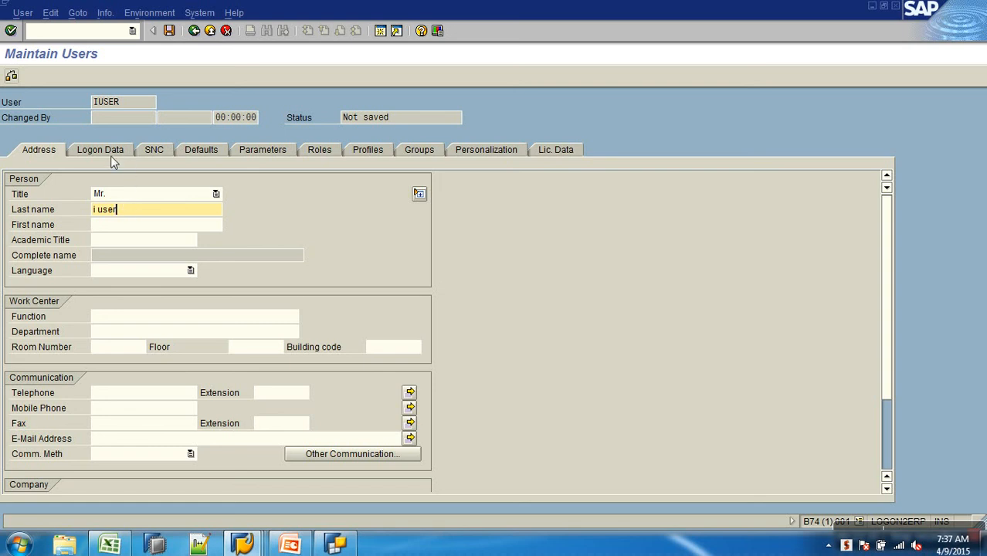
Set the new user's logon alias to iuser, and enter and repeat the account password.
left_click(108, 153)
type("iuser")
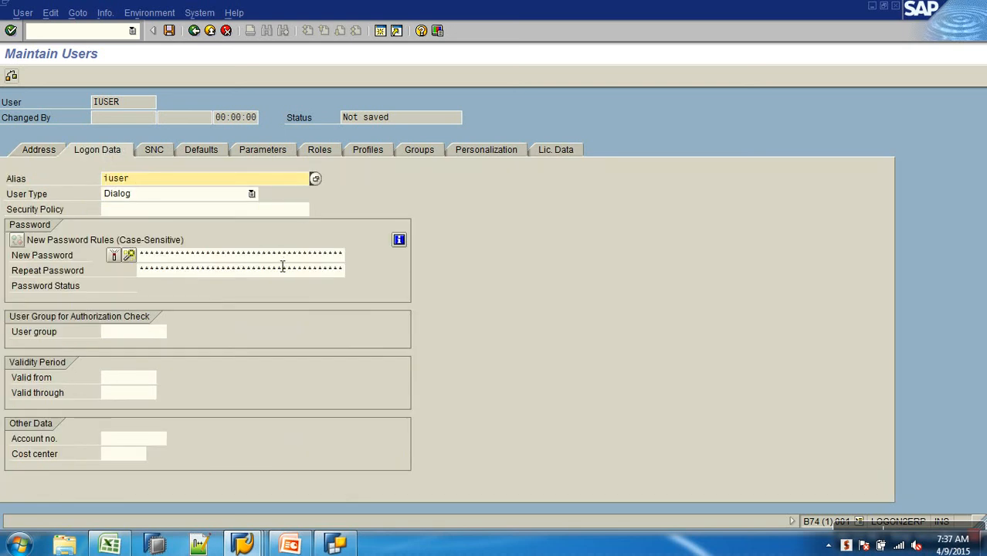
left_click(282, 261)
type("**")
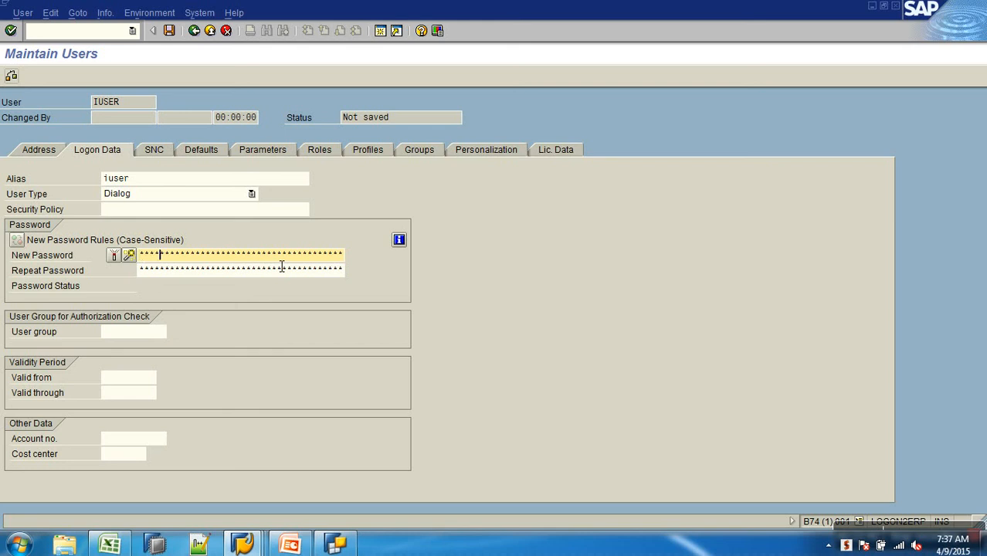
type("***")
left_click(282, 267)
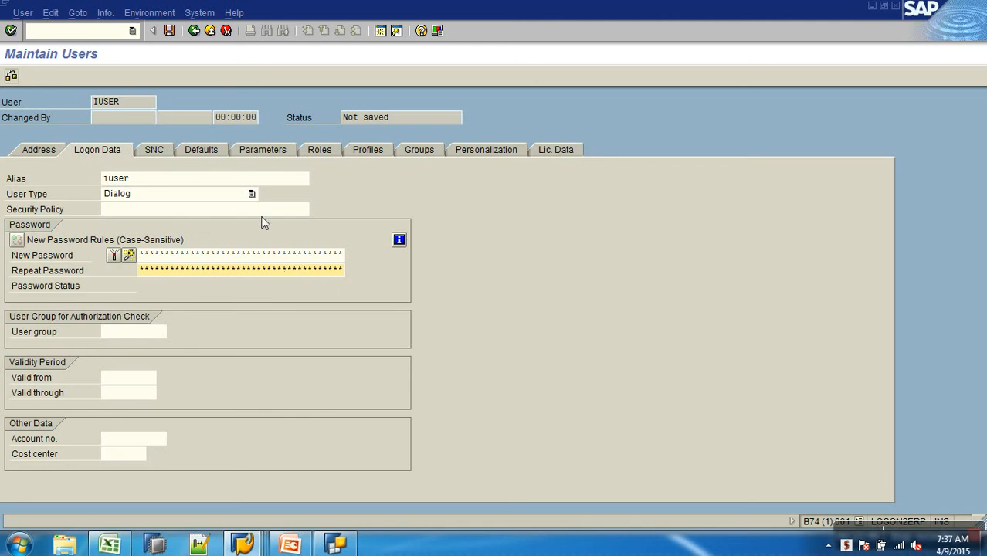
Find the single role matching *i_sales*, assign YROLE_I_SALES to IUSER and save the user.
left_click(332, 150)
left_click(193, 246)
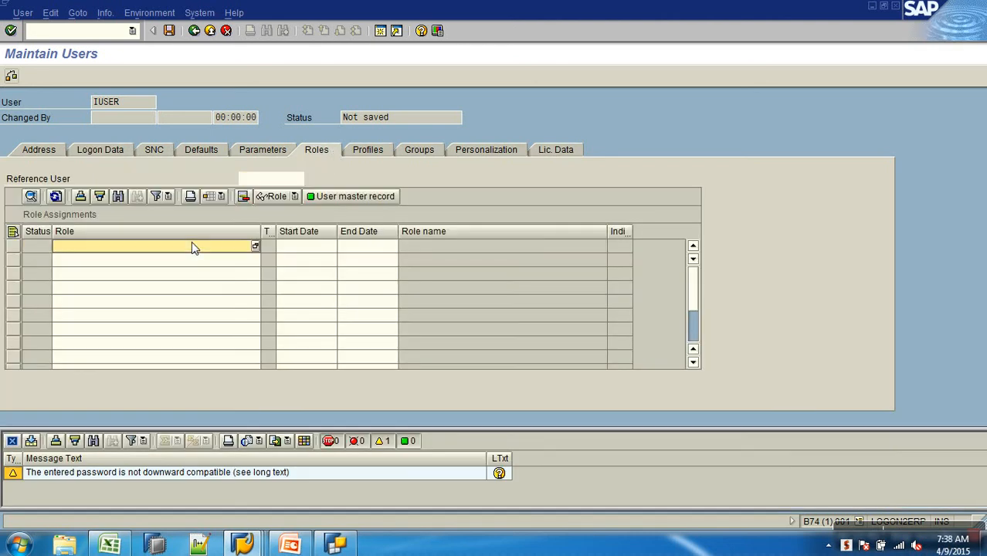
type("*i_sales")
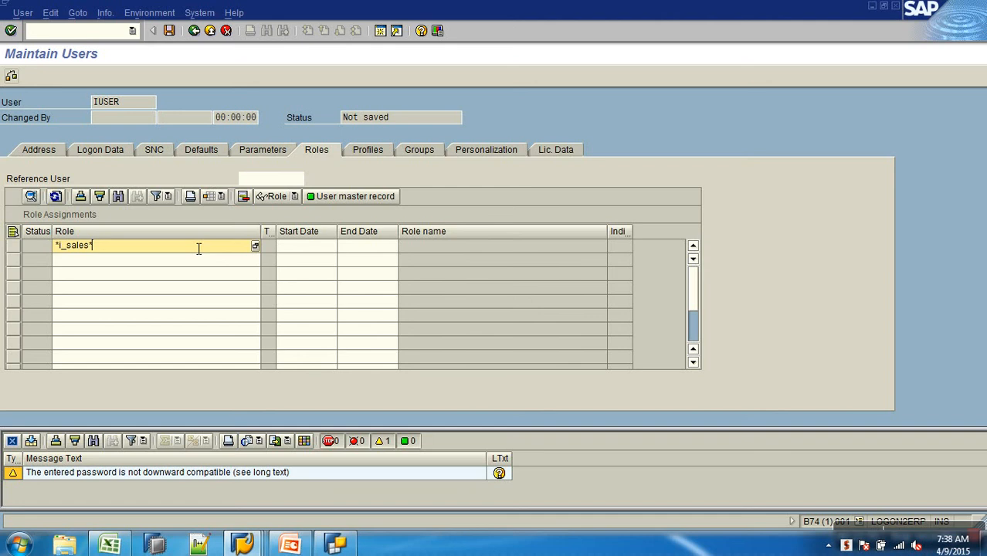
type("*")
key("F4")
key("Return")
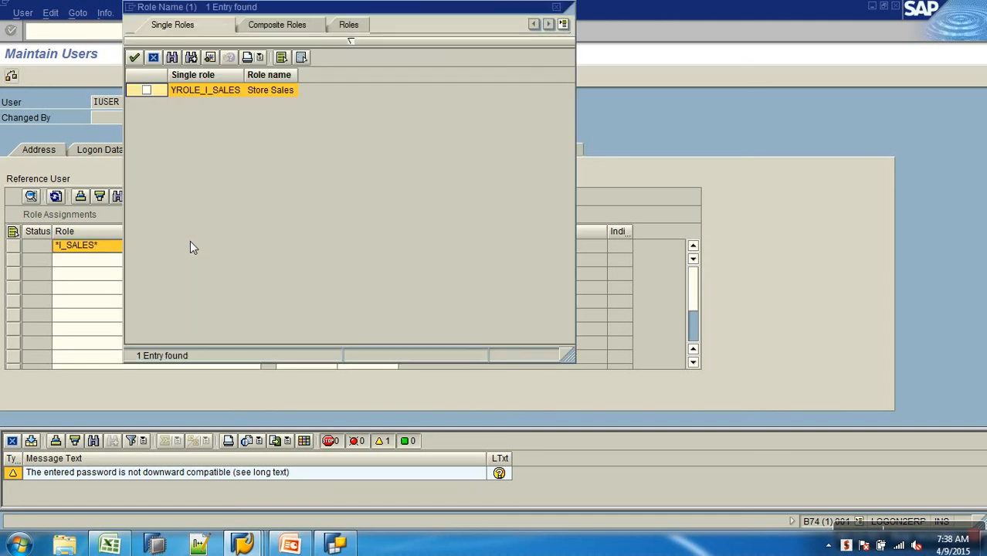
left_click(146, 91)
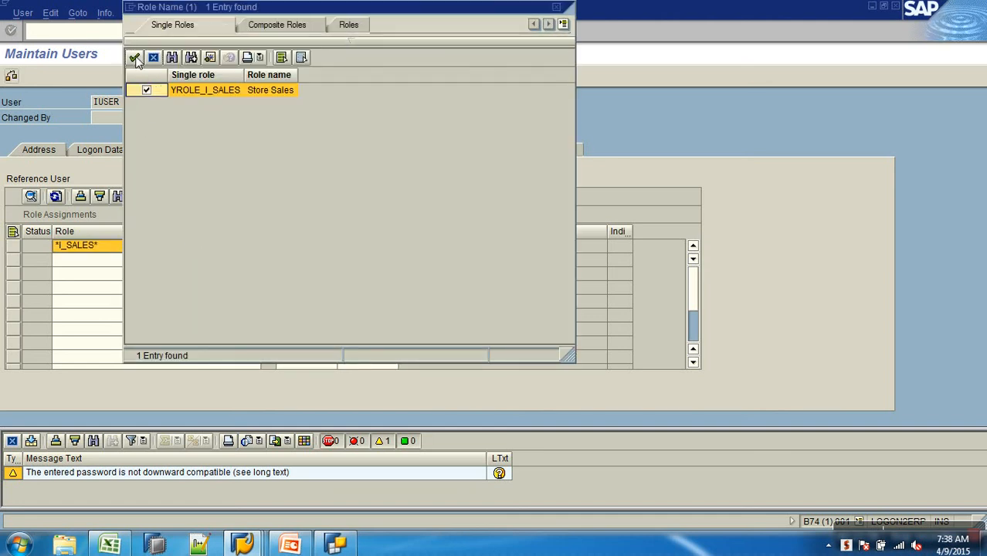
left_click(136, 59)
left_click(167, 30)
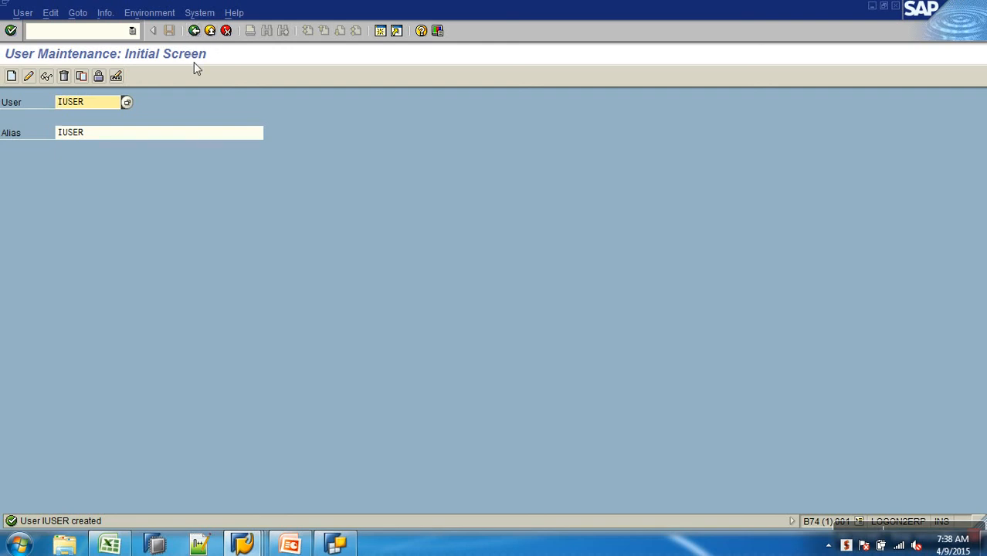
Switch to BEx Query Designer, review the query's filter and conditions, and remove the Calendar year restriction from the filter.
left_click(336, 545)
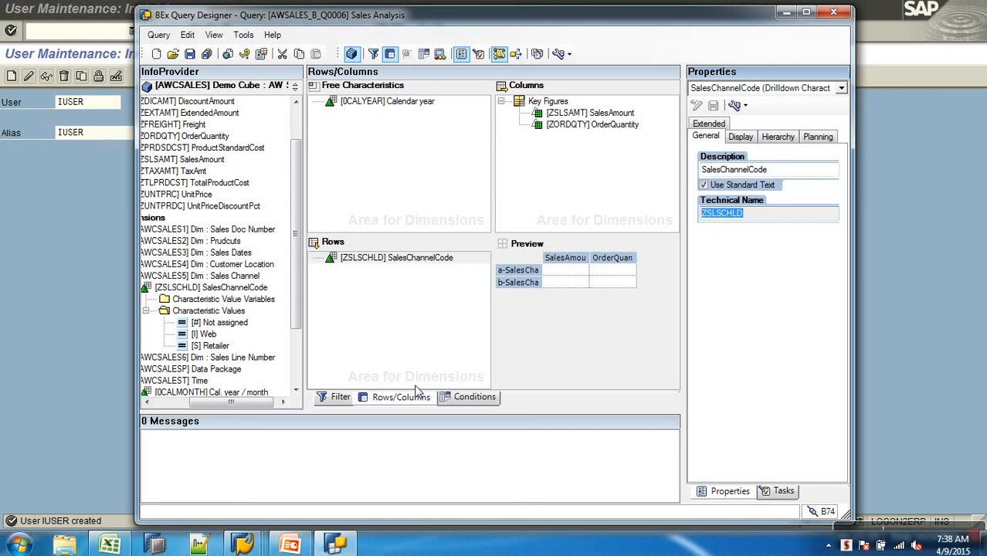
left_click(339, 396)
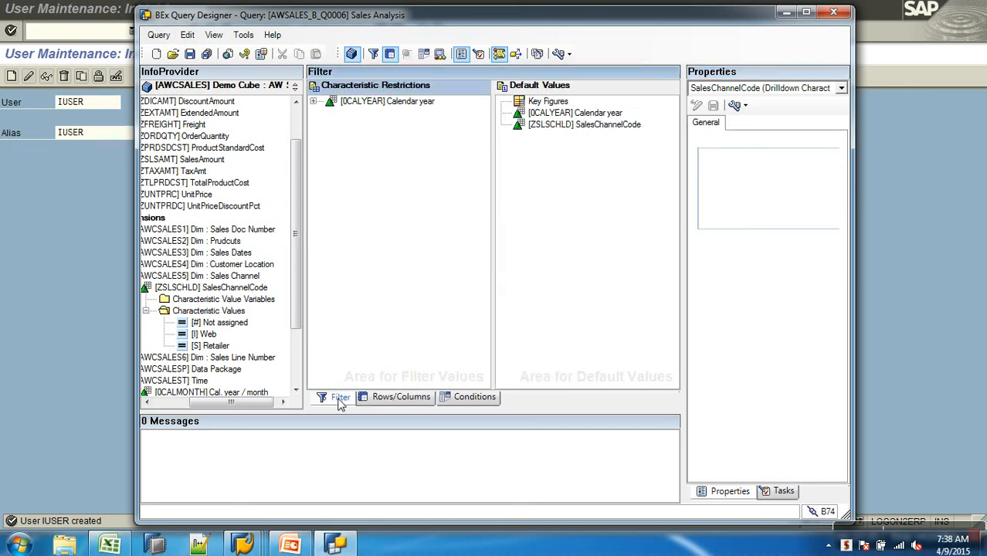
left_click(459, 397)
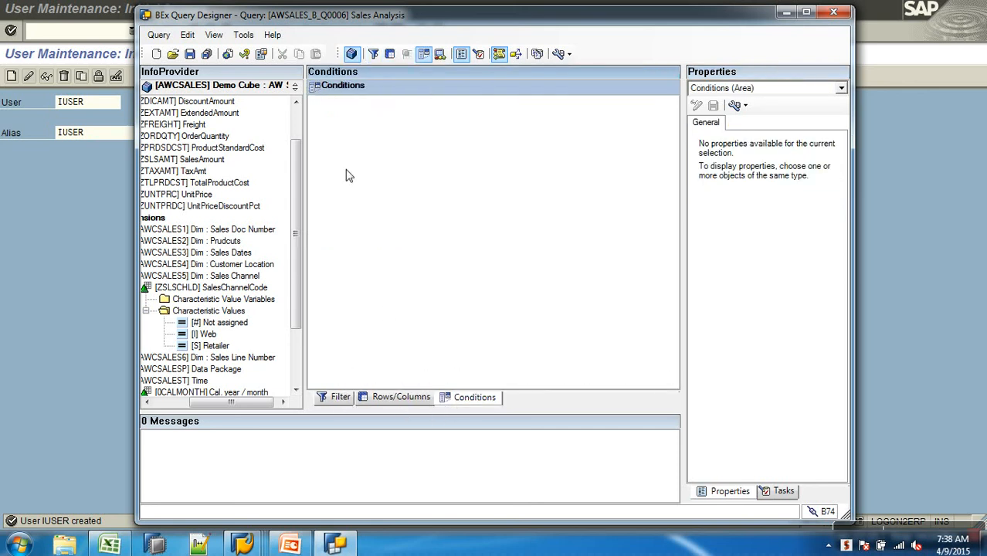
left_click(336, 397)
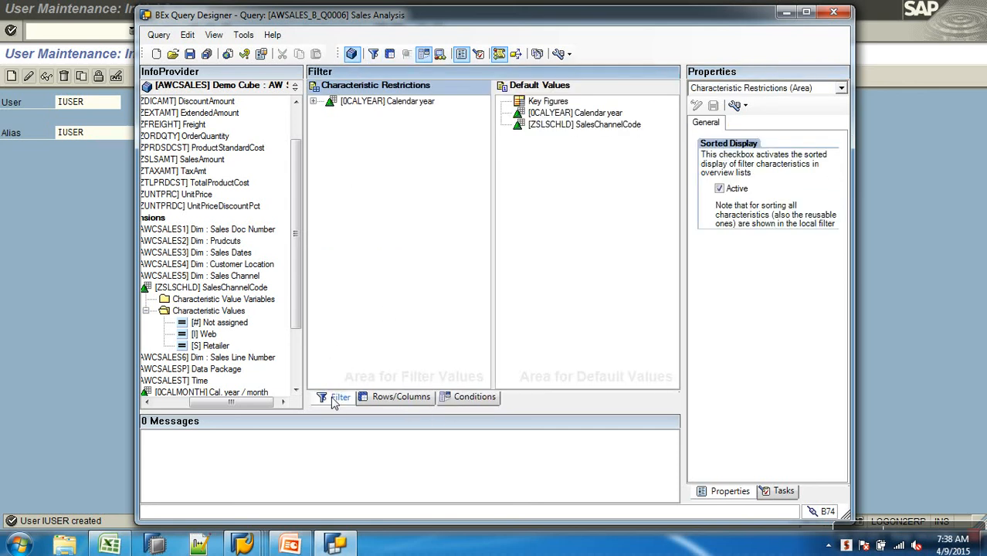
left_click(319, 103)
left_click_drag(370, 114, 174, 159)
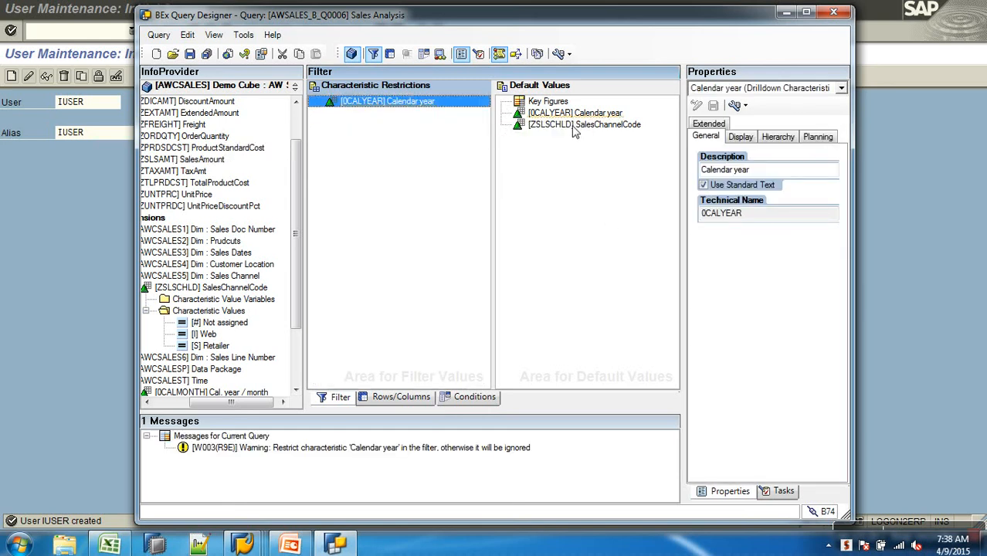
Try to restrict SalesChannelCode in the query's default values, dismiss the error messages and quit BEx Query Designer.
right_click(575, 125)
left_click(584, 133)
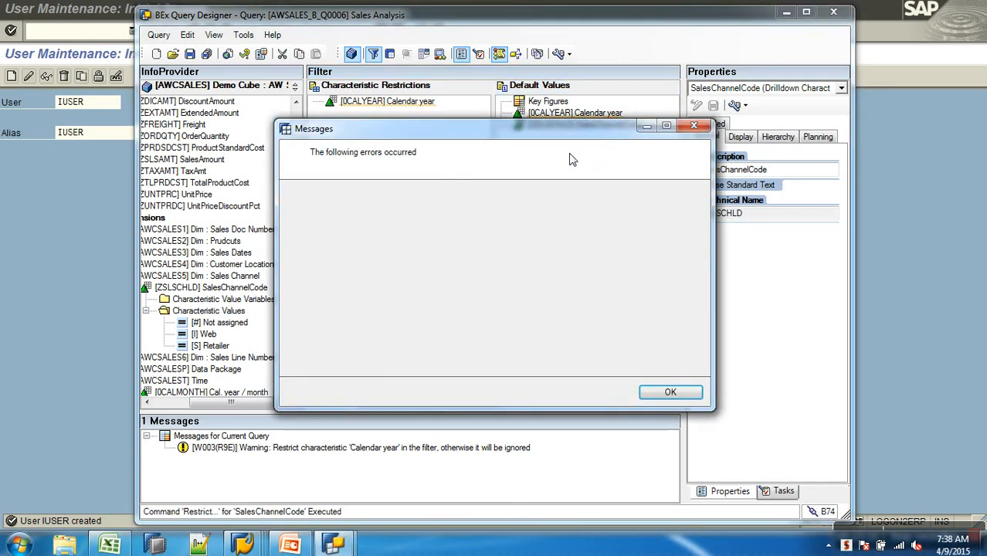
left_click(666, 393)
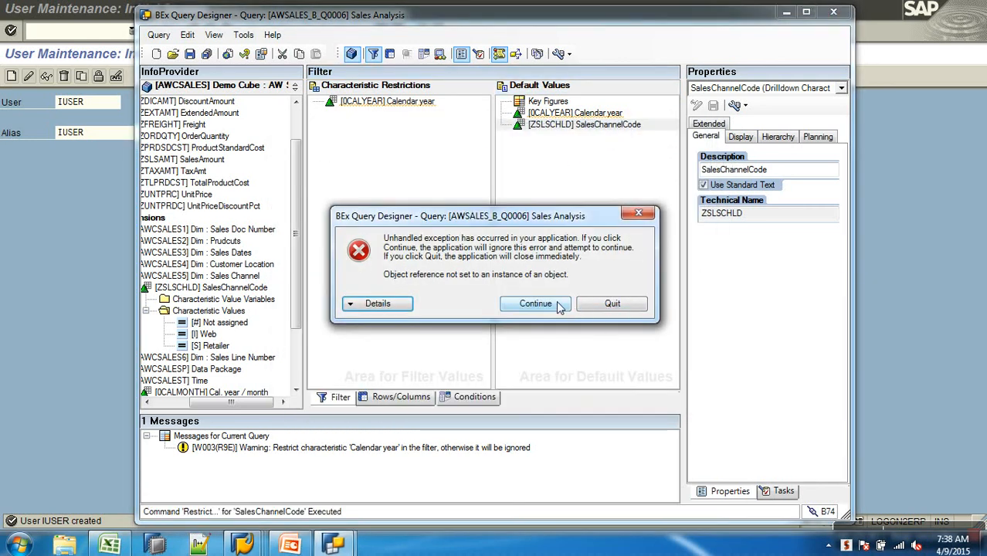
left_click(612, 304)
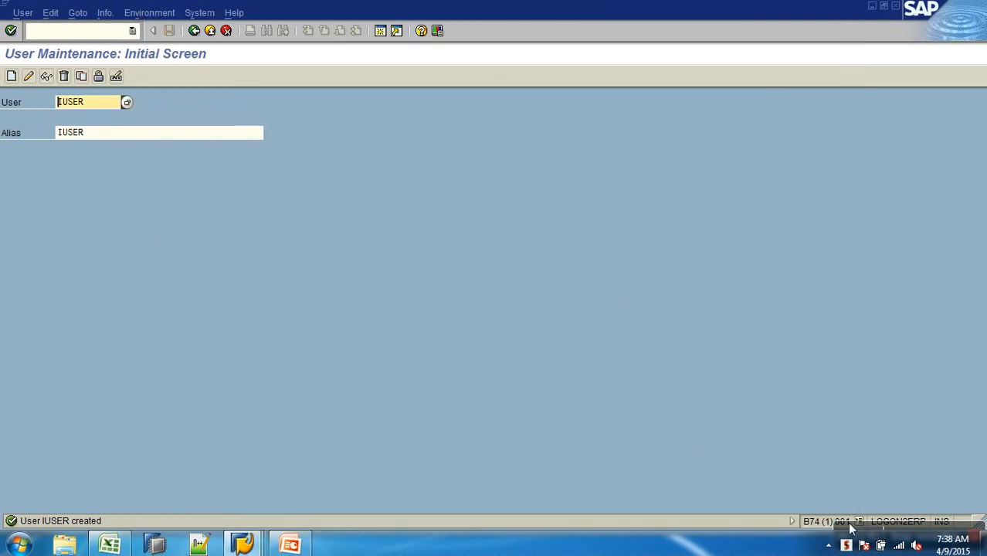